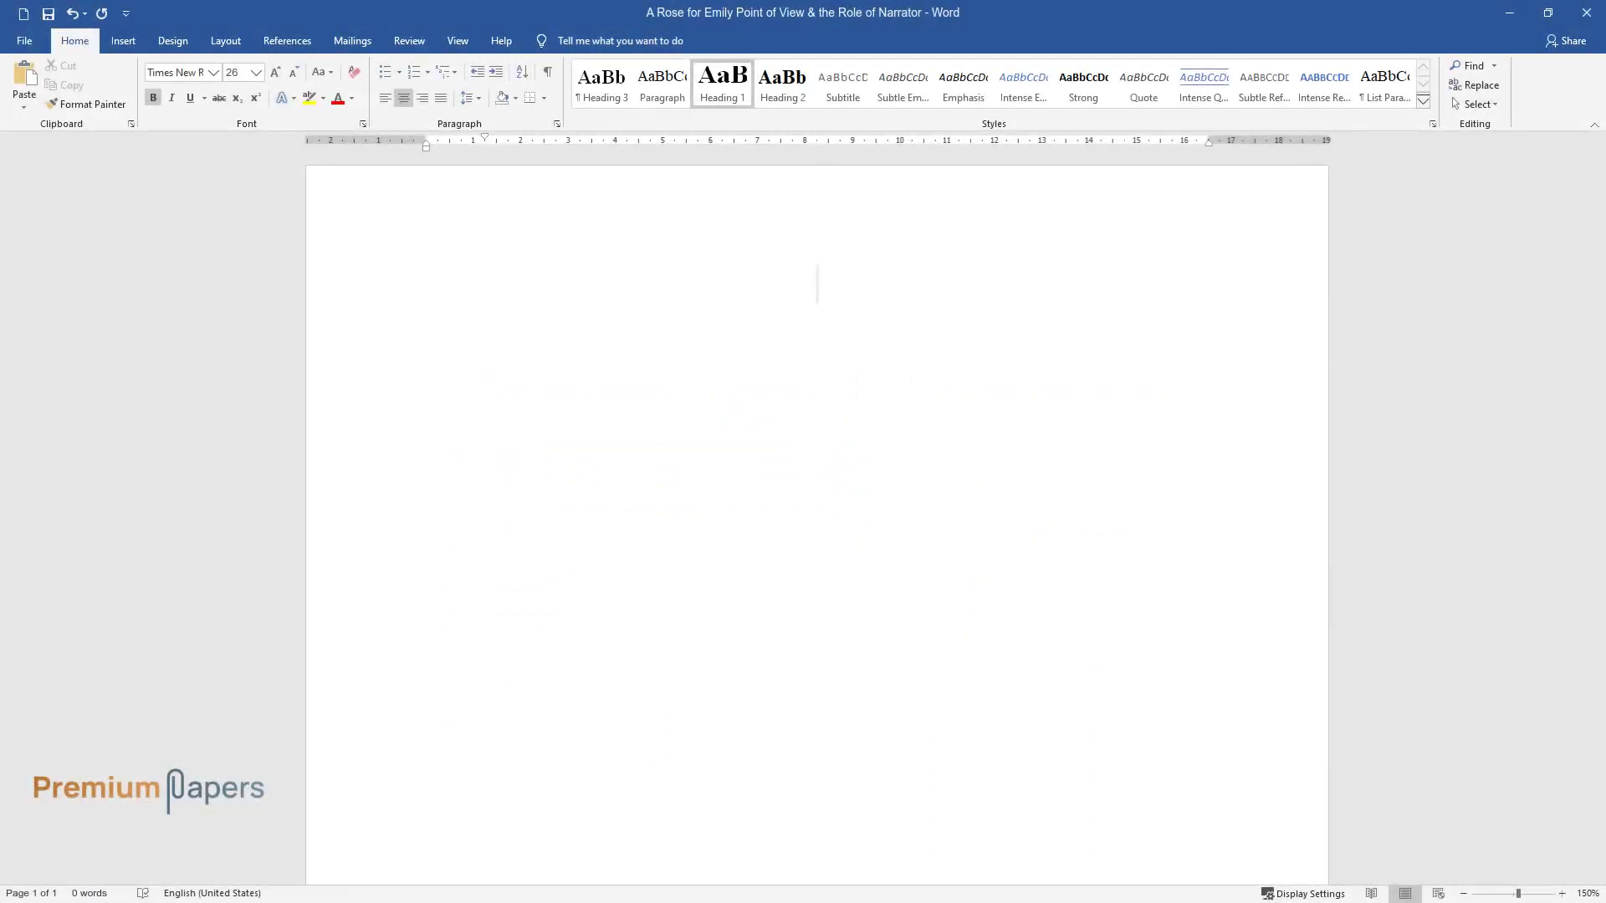
Type the title 'A Rose for Emily Point of View & the Role of Narrator' at the top of the page
type("A Rose for Em")
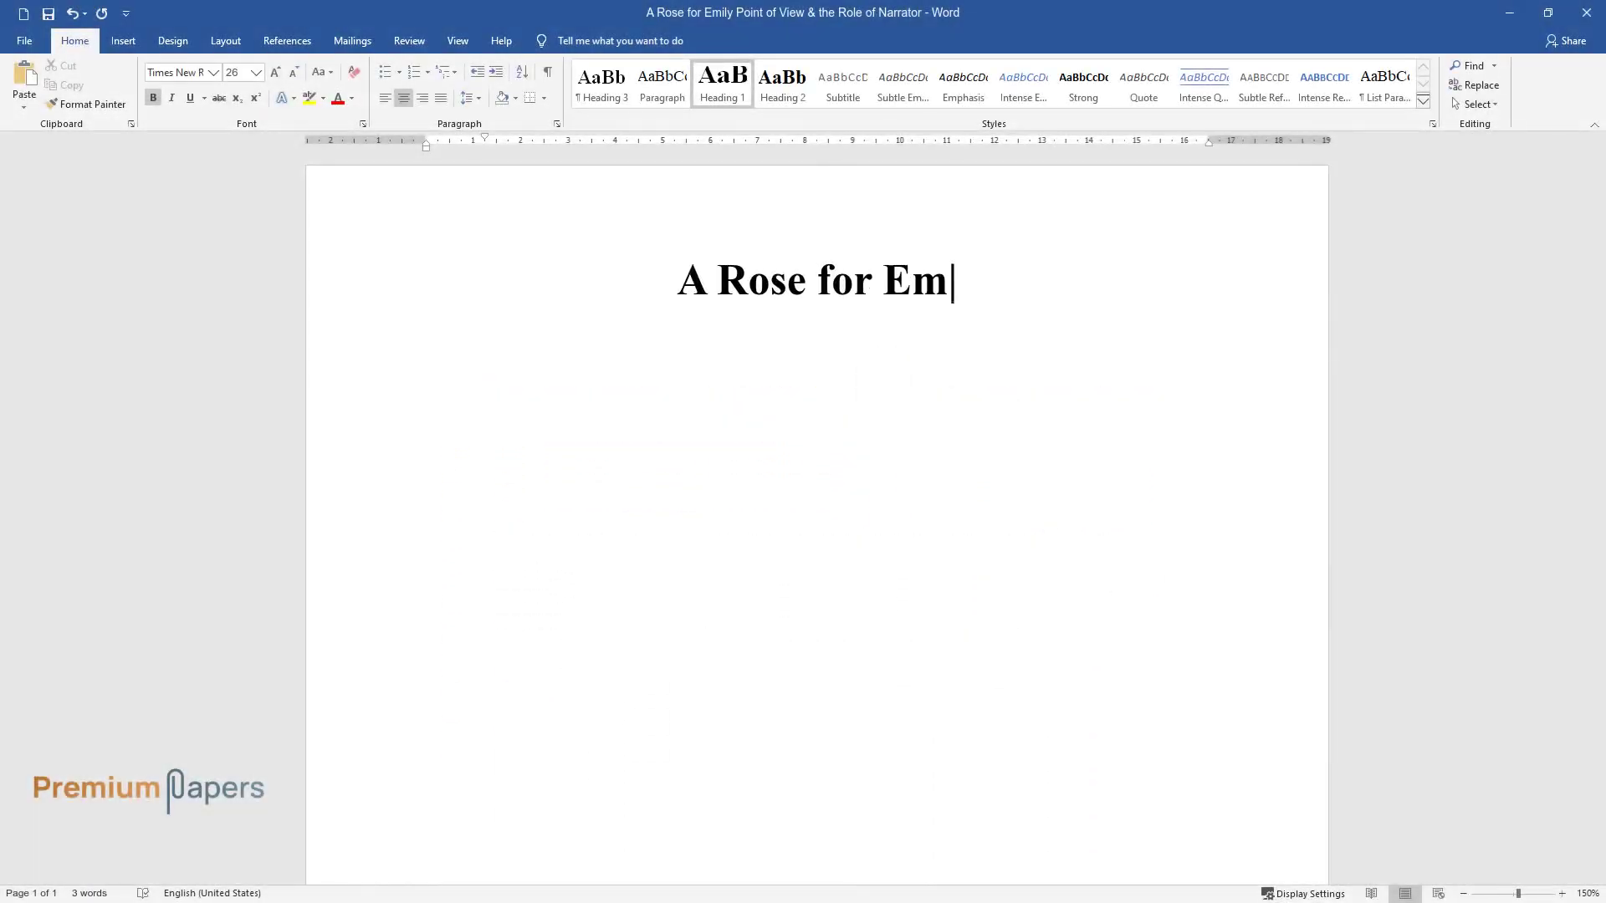
type("ily Point of View & the Role of Narrator")
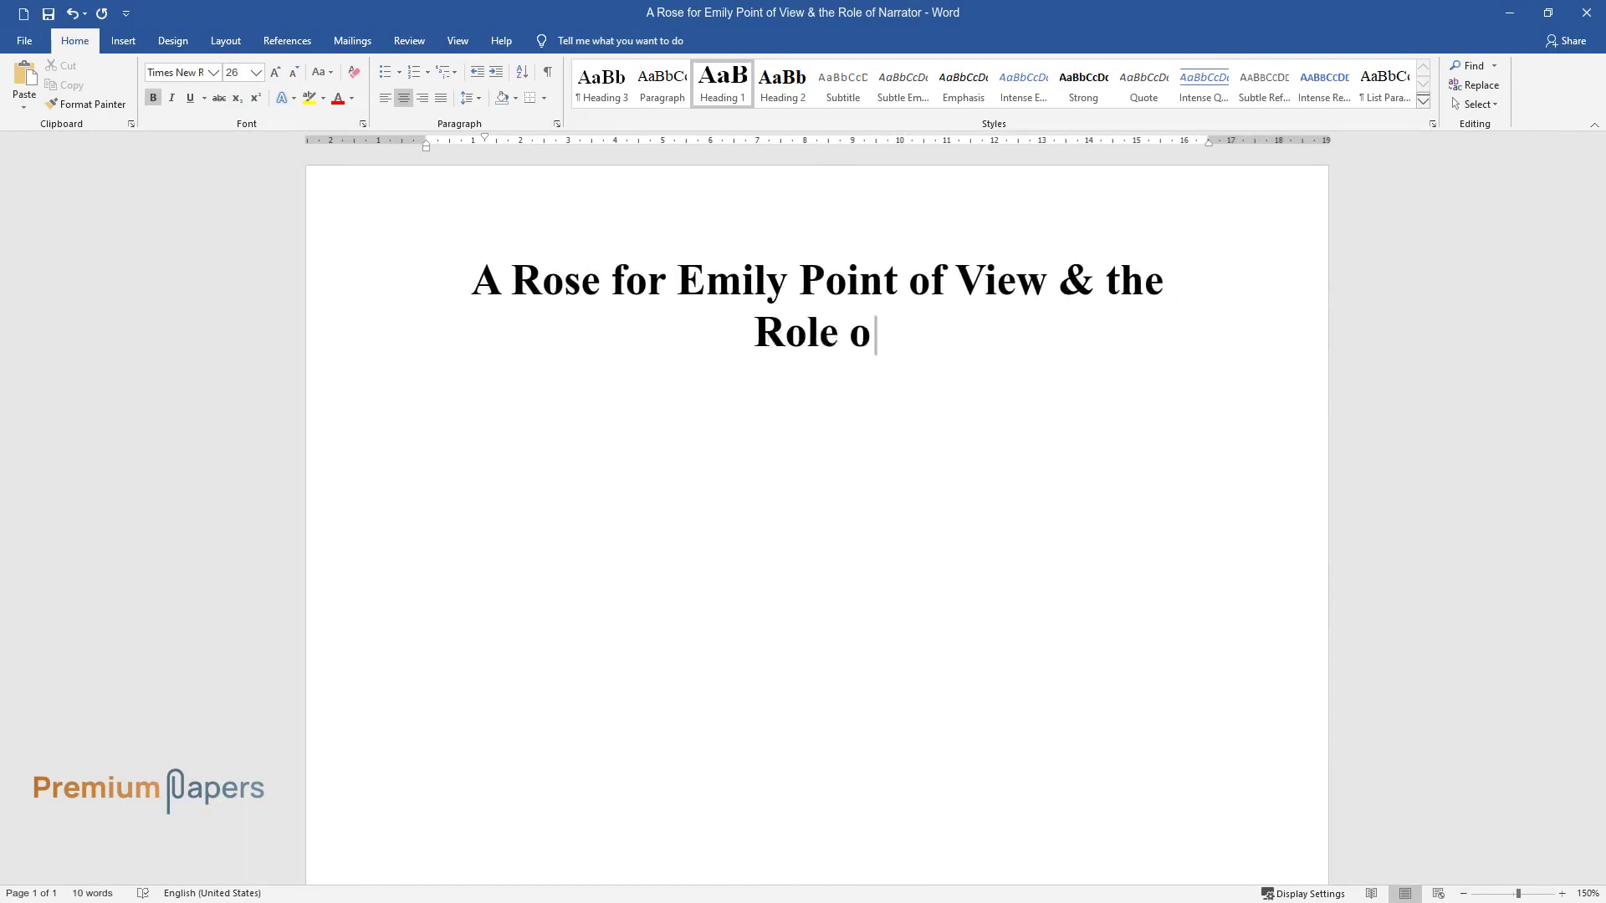
Below the title, write the intro paragraph beginning 'This essay focuses on the point of view in A Rose for Emily.'
key("Return")
type("This ")
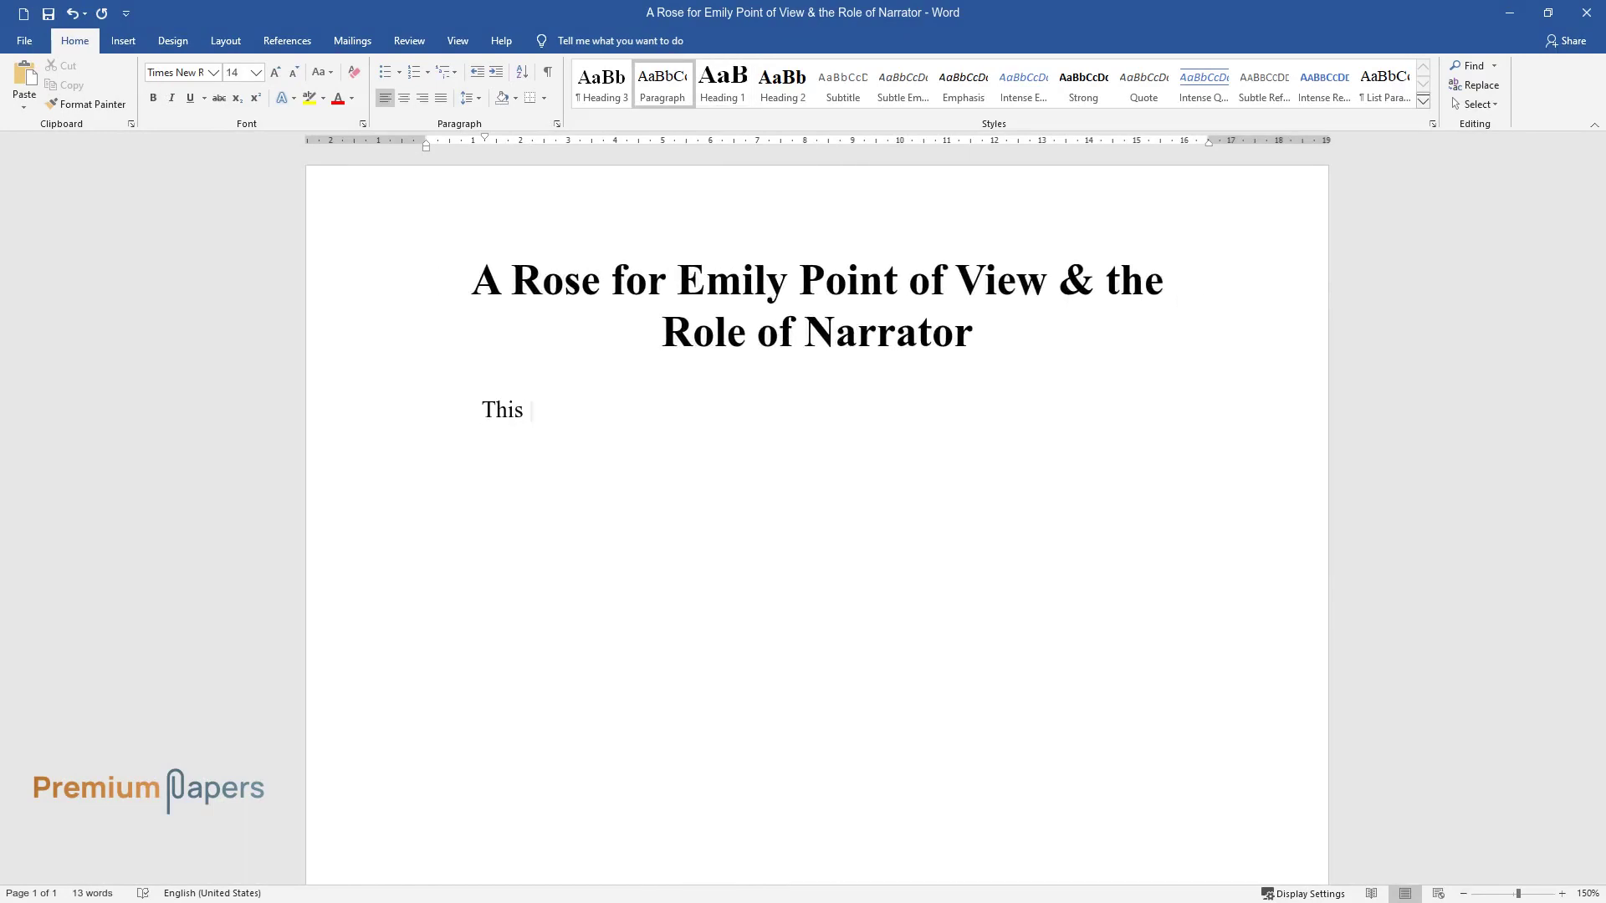
type("essay focuses on the point of view in A R")
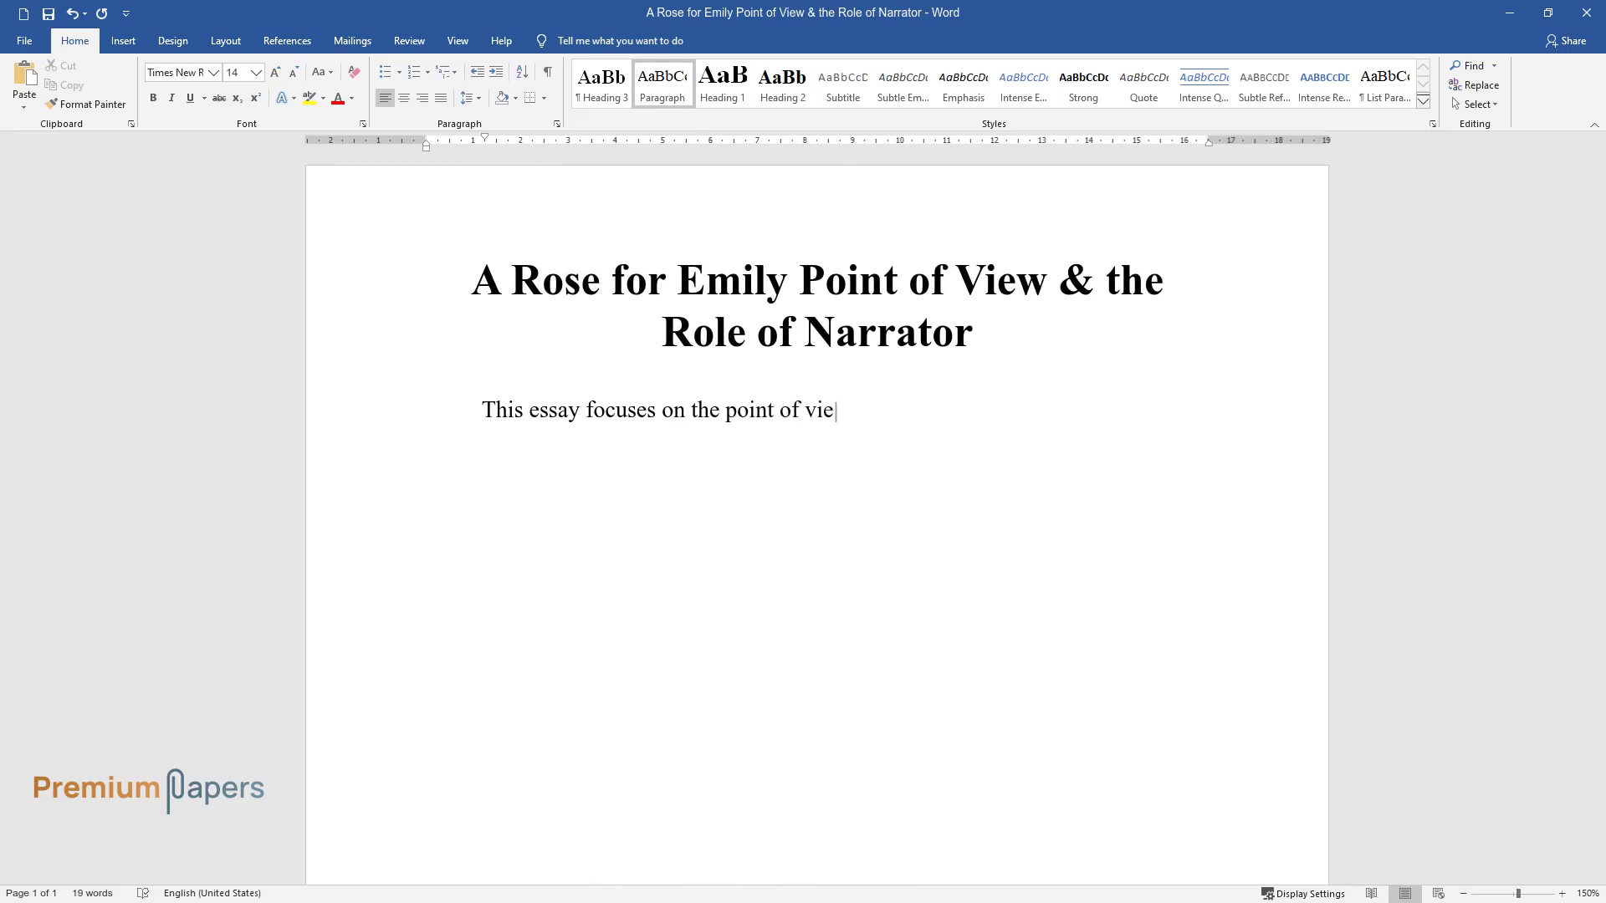
type("ose for Emily. It explains why Faulkner u")
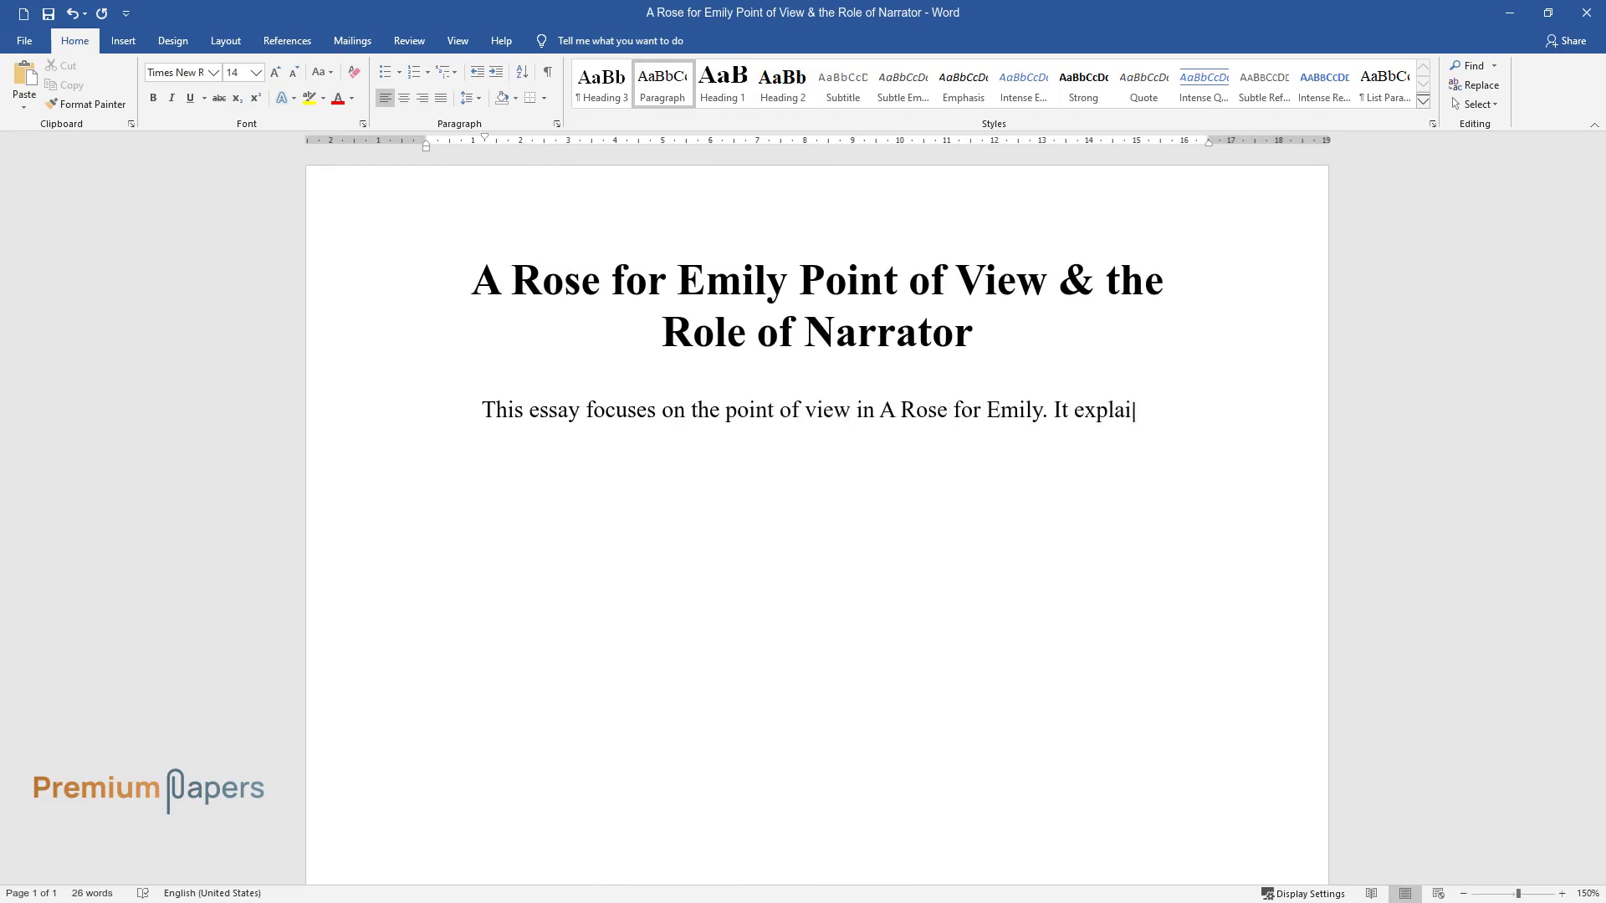
type("sed the first-pe")
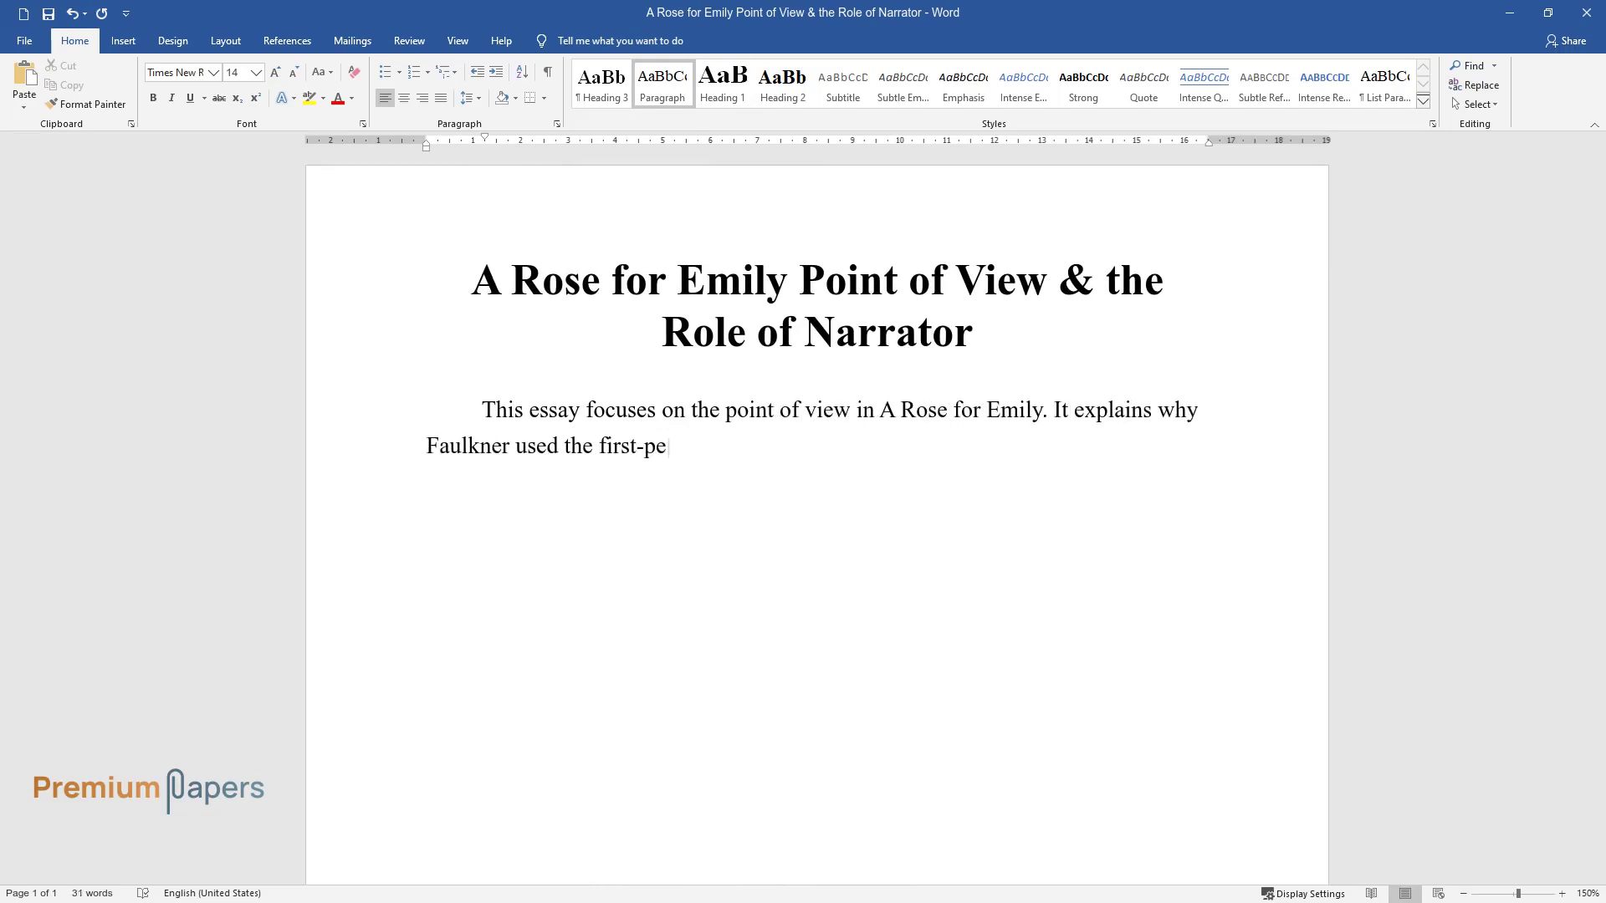
type("rson plural in the short story’s")
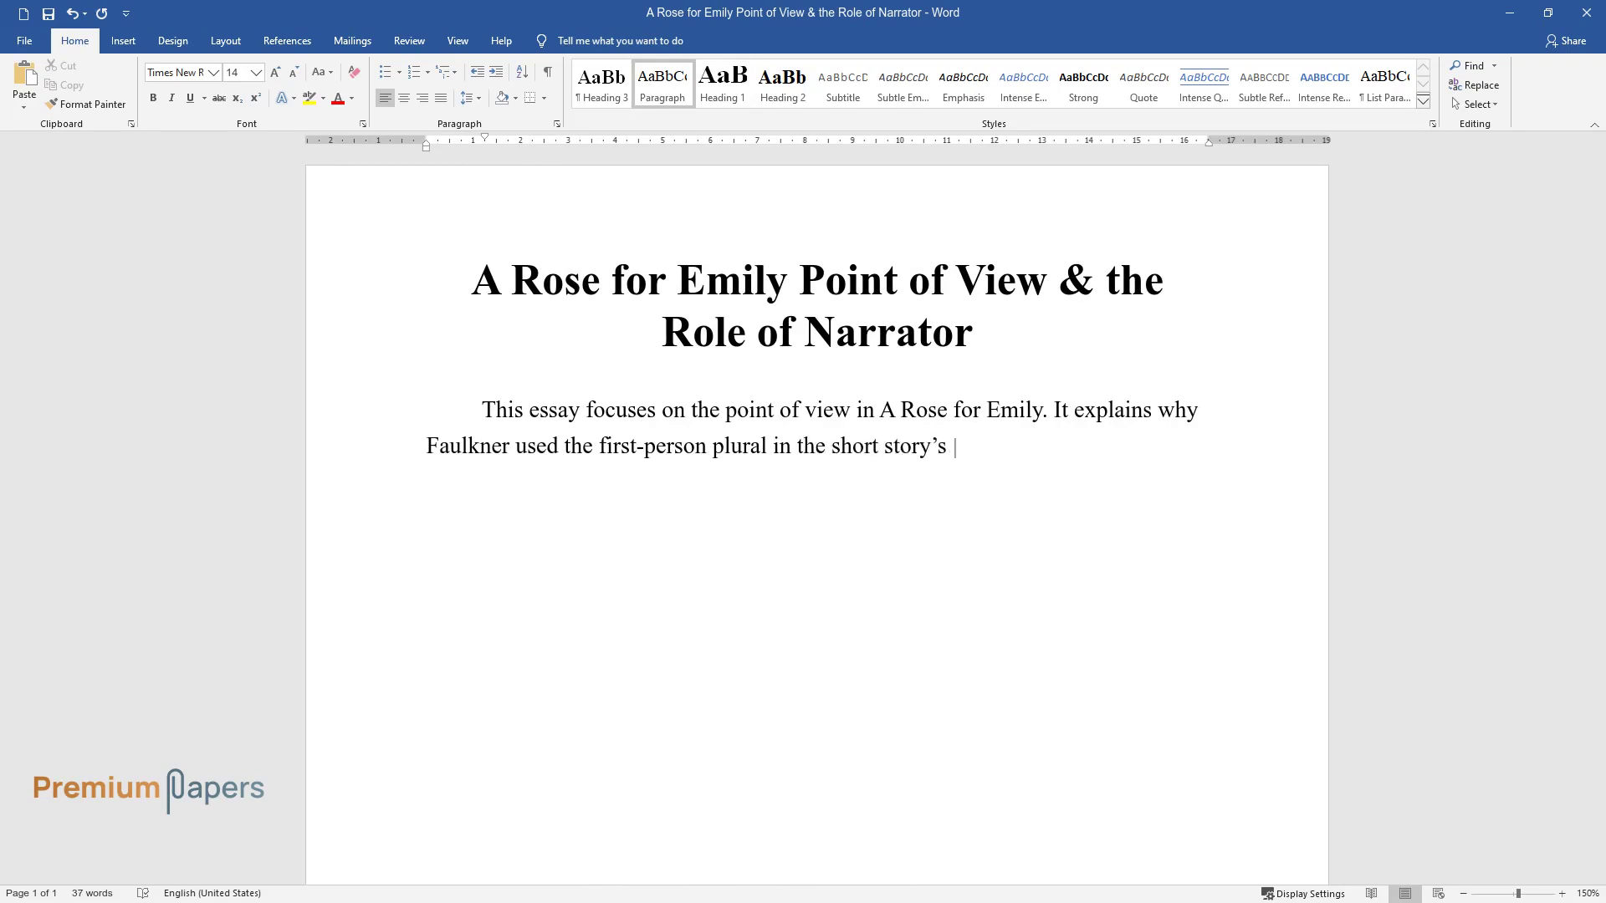
type("narration")
type("In analyzing and understanding works")
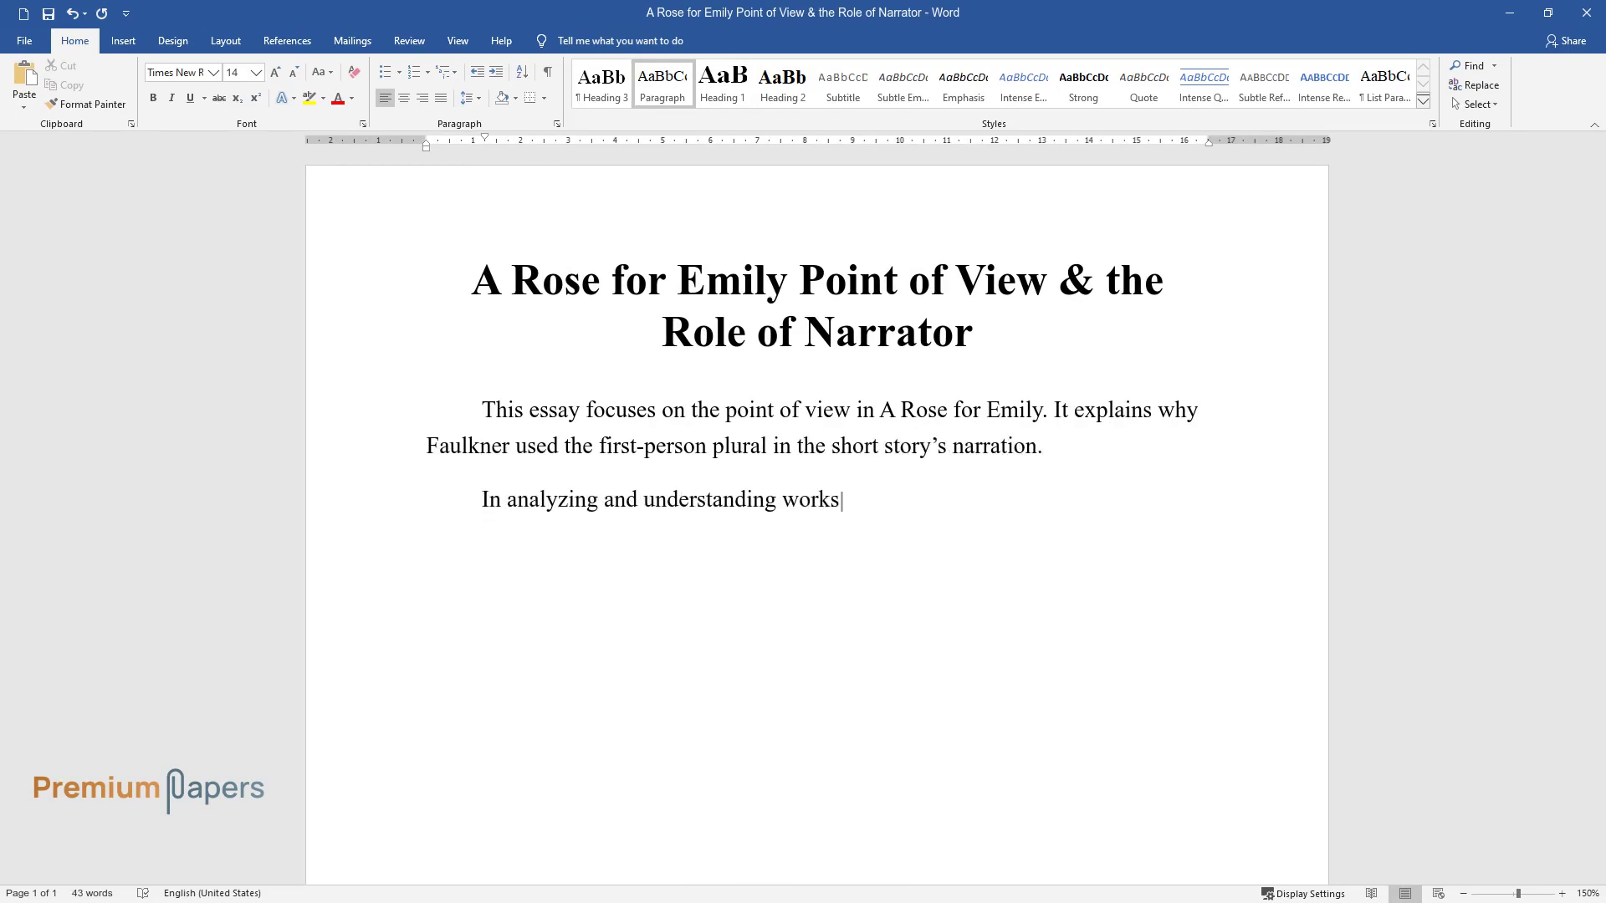
type(" of literature, one of the key fact")
type("ors is the point o")
type("f view. Point of v")
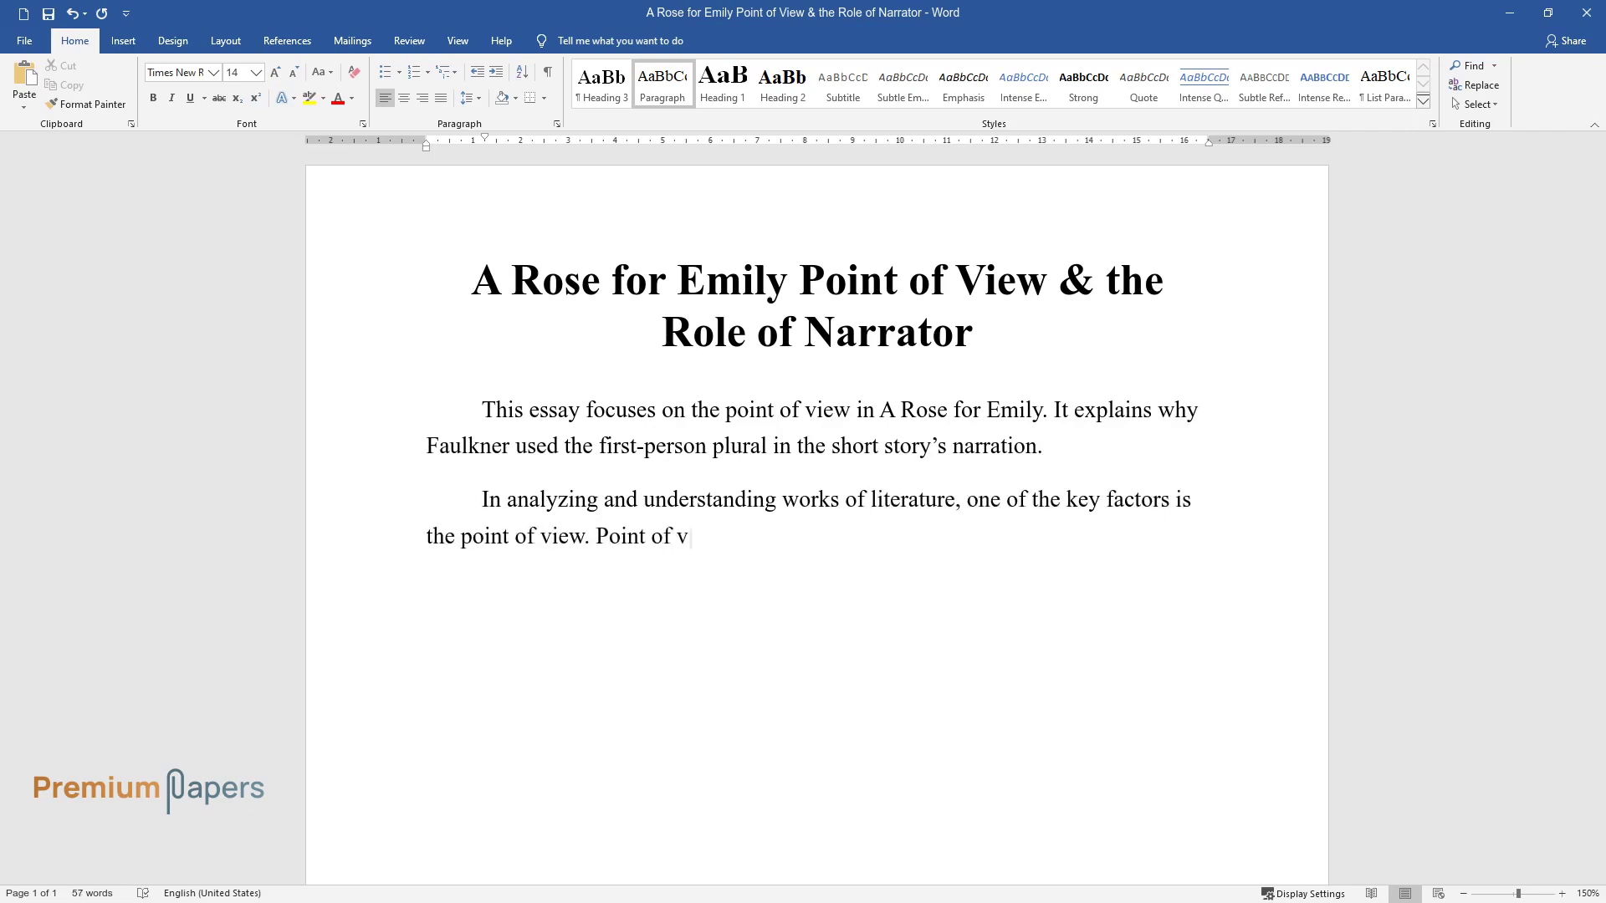
type("iew shapes the readers' perception of the story, based")
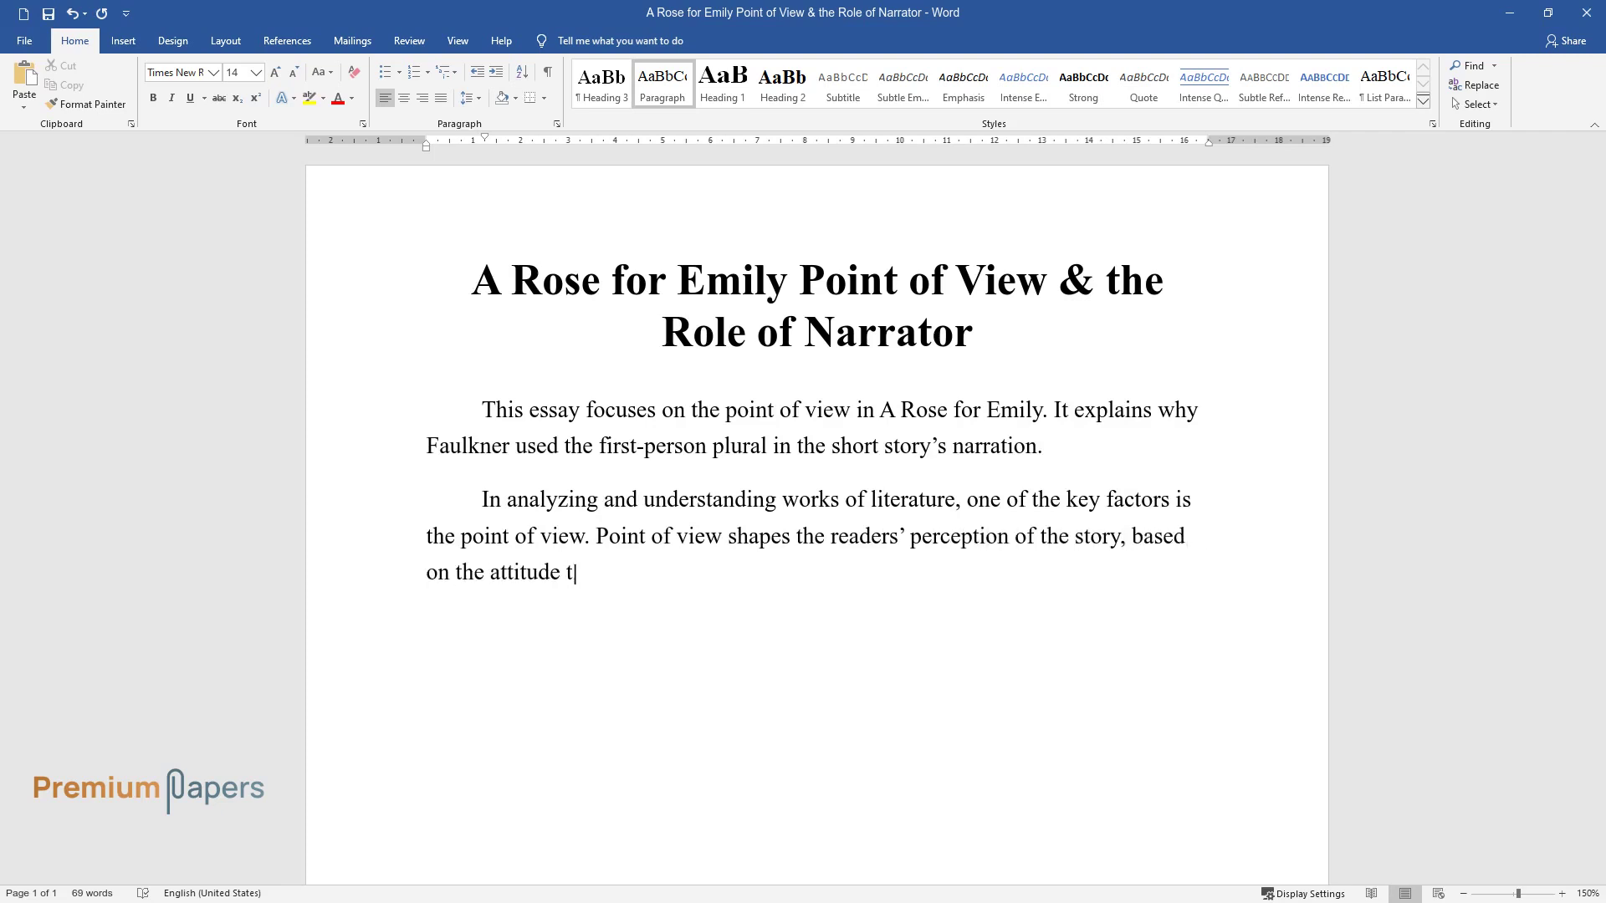
type("he narrator assumes towards the desc")
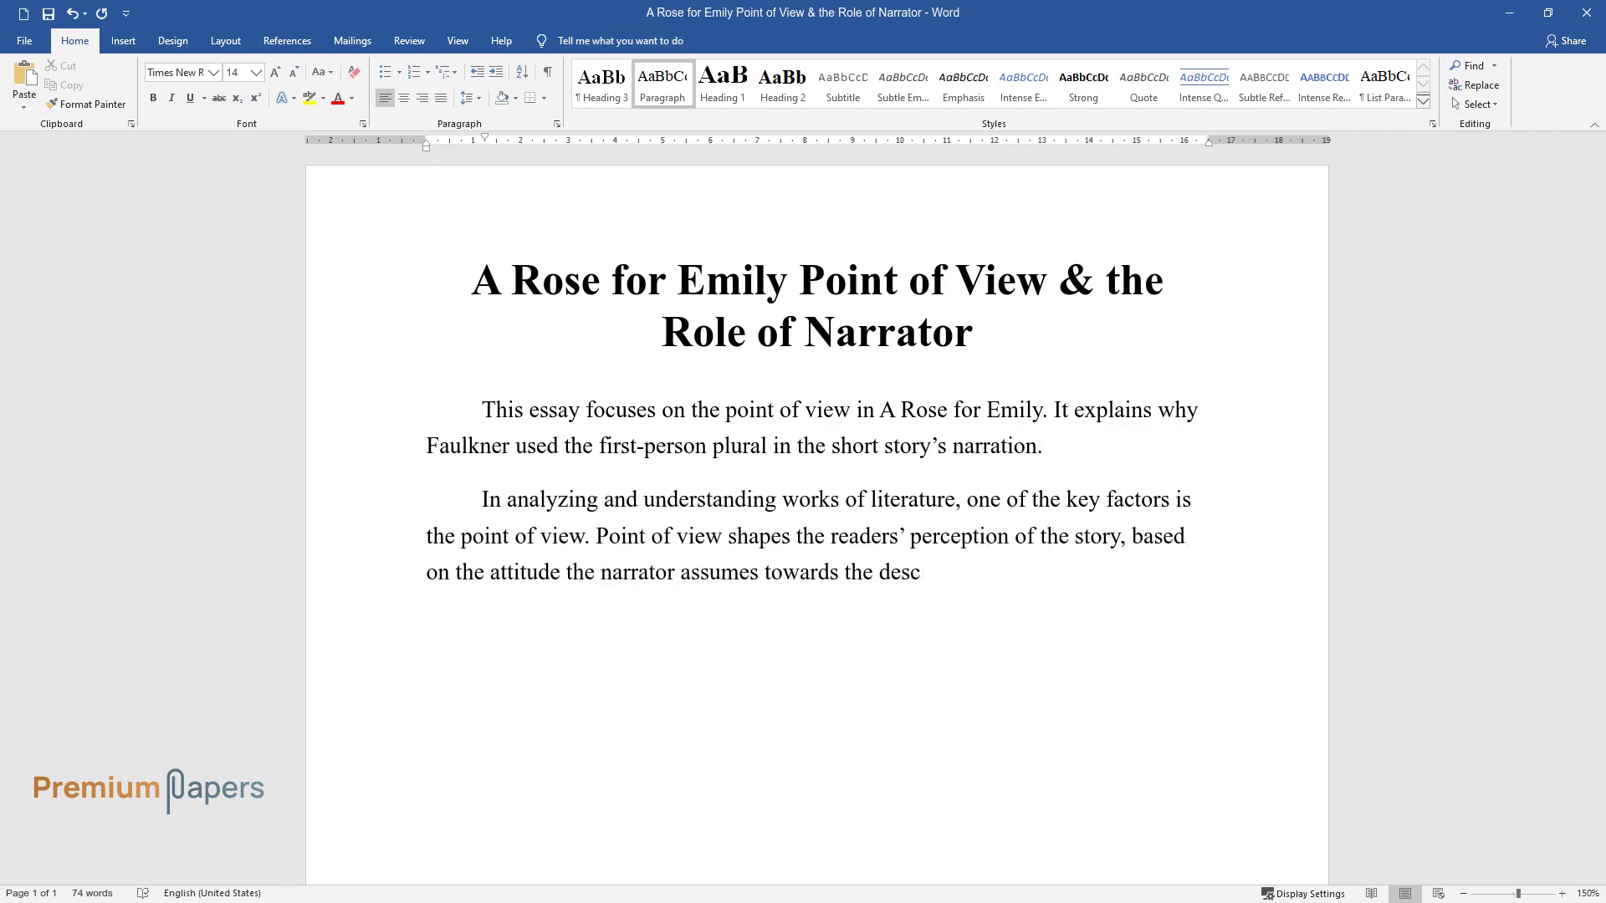
type("veral var")
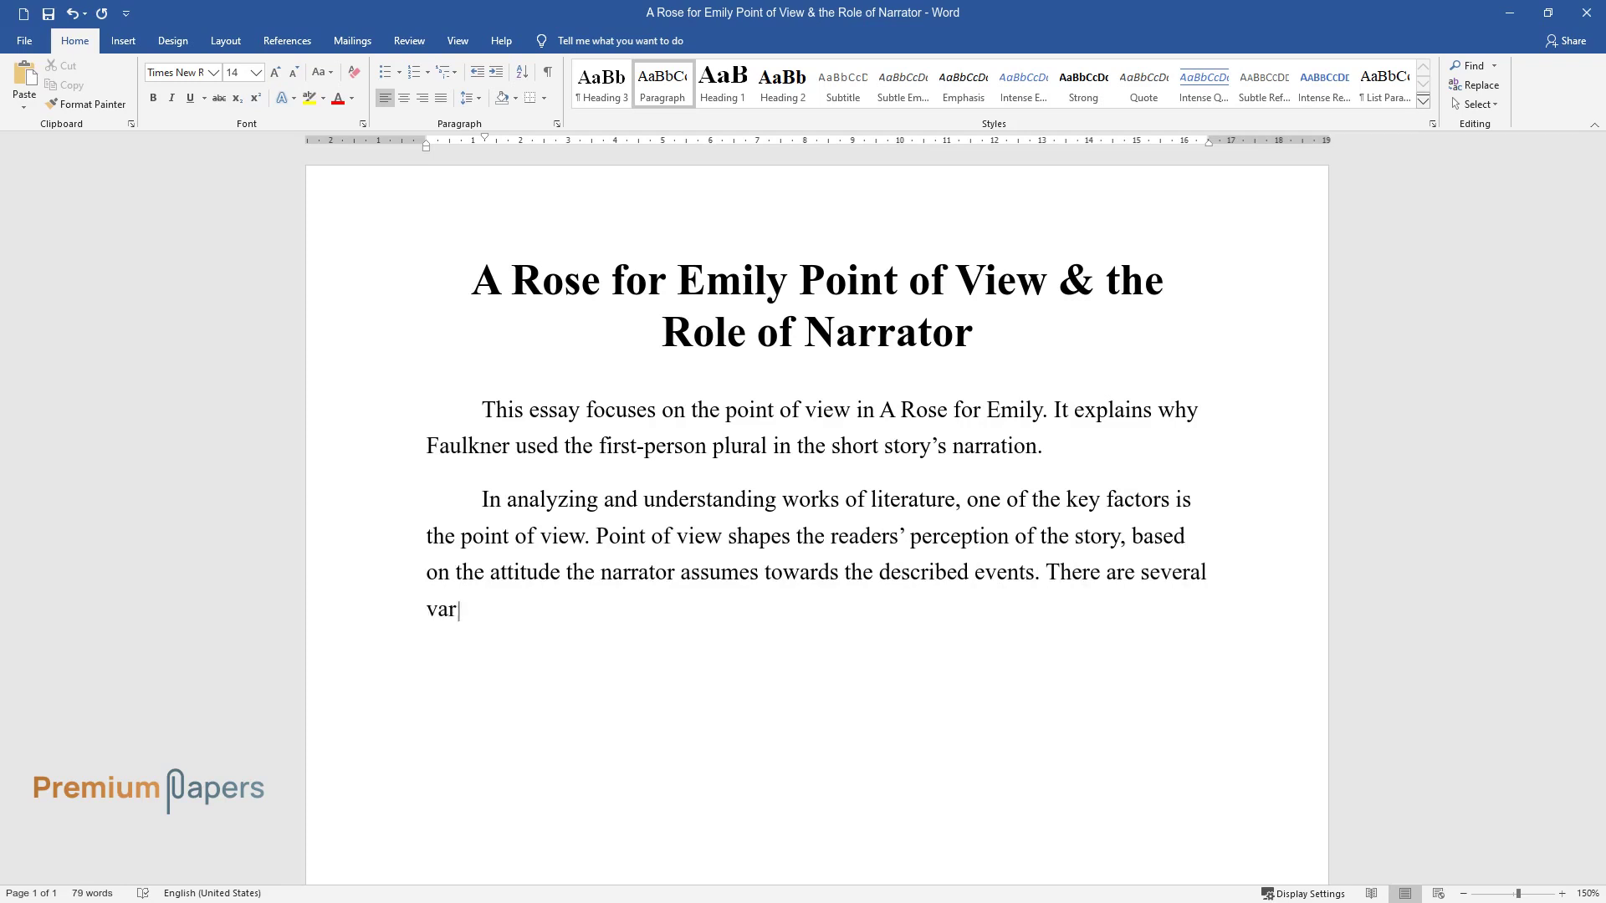
type("ieties of point of view: on the one ")
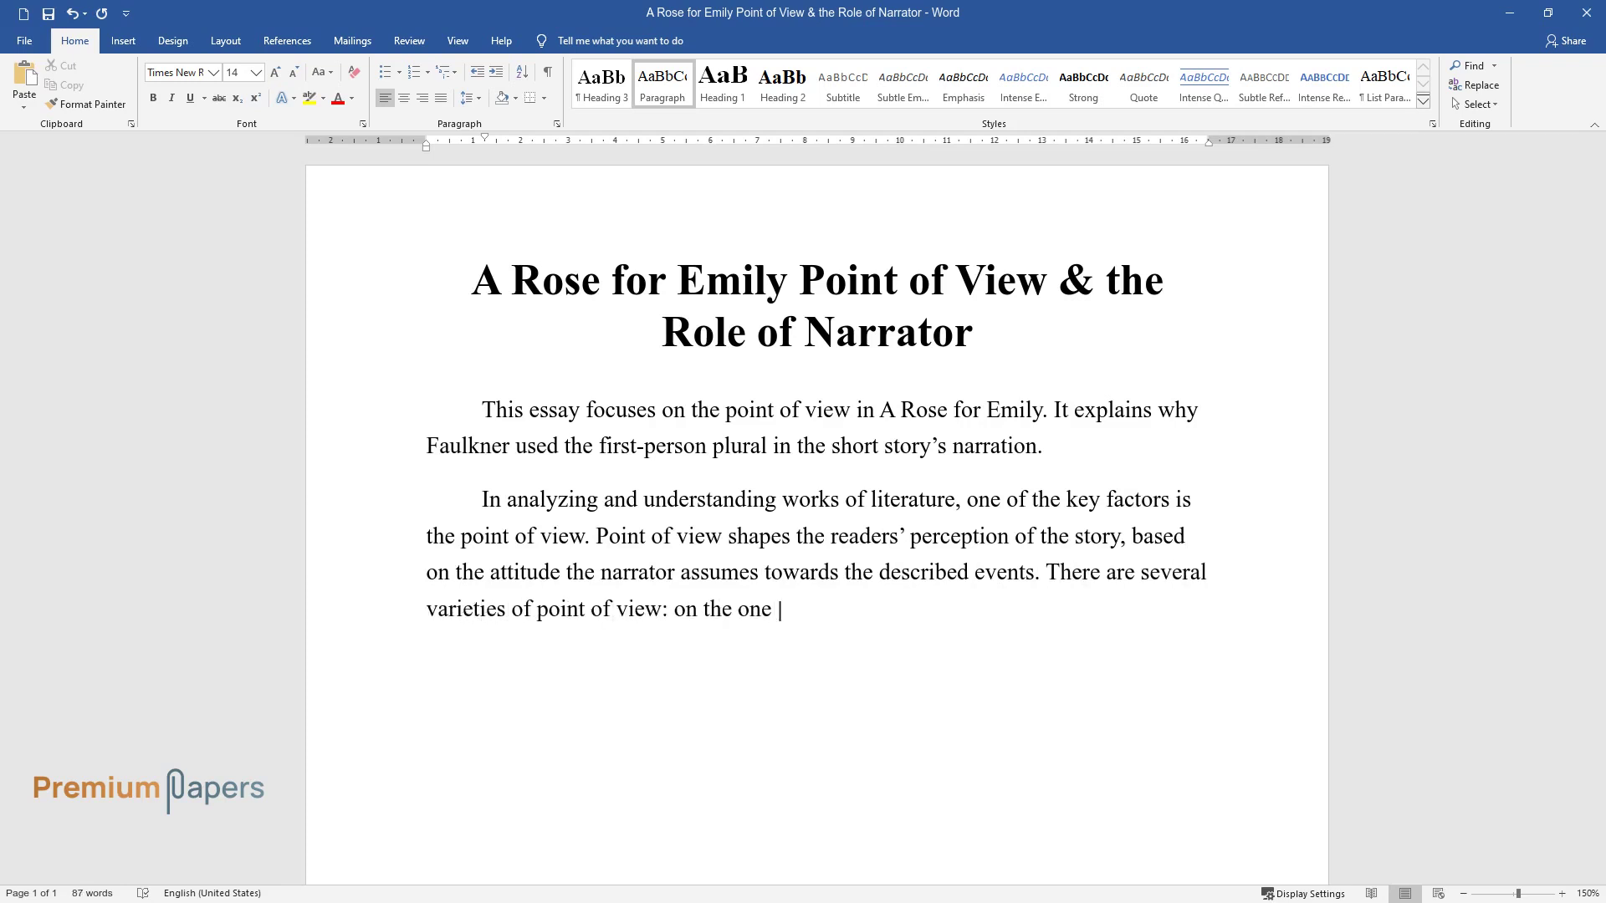
type("hand, it depends on the person who i")
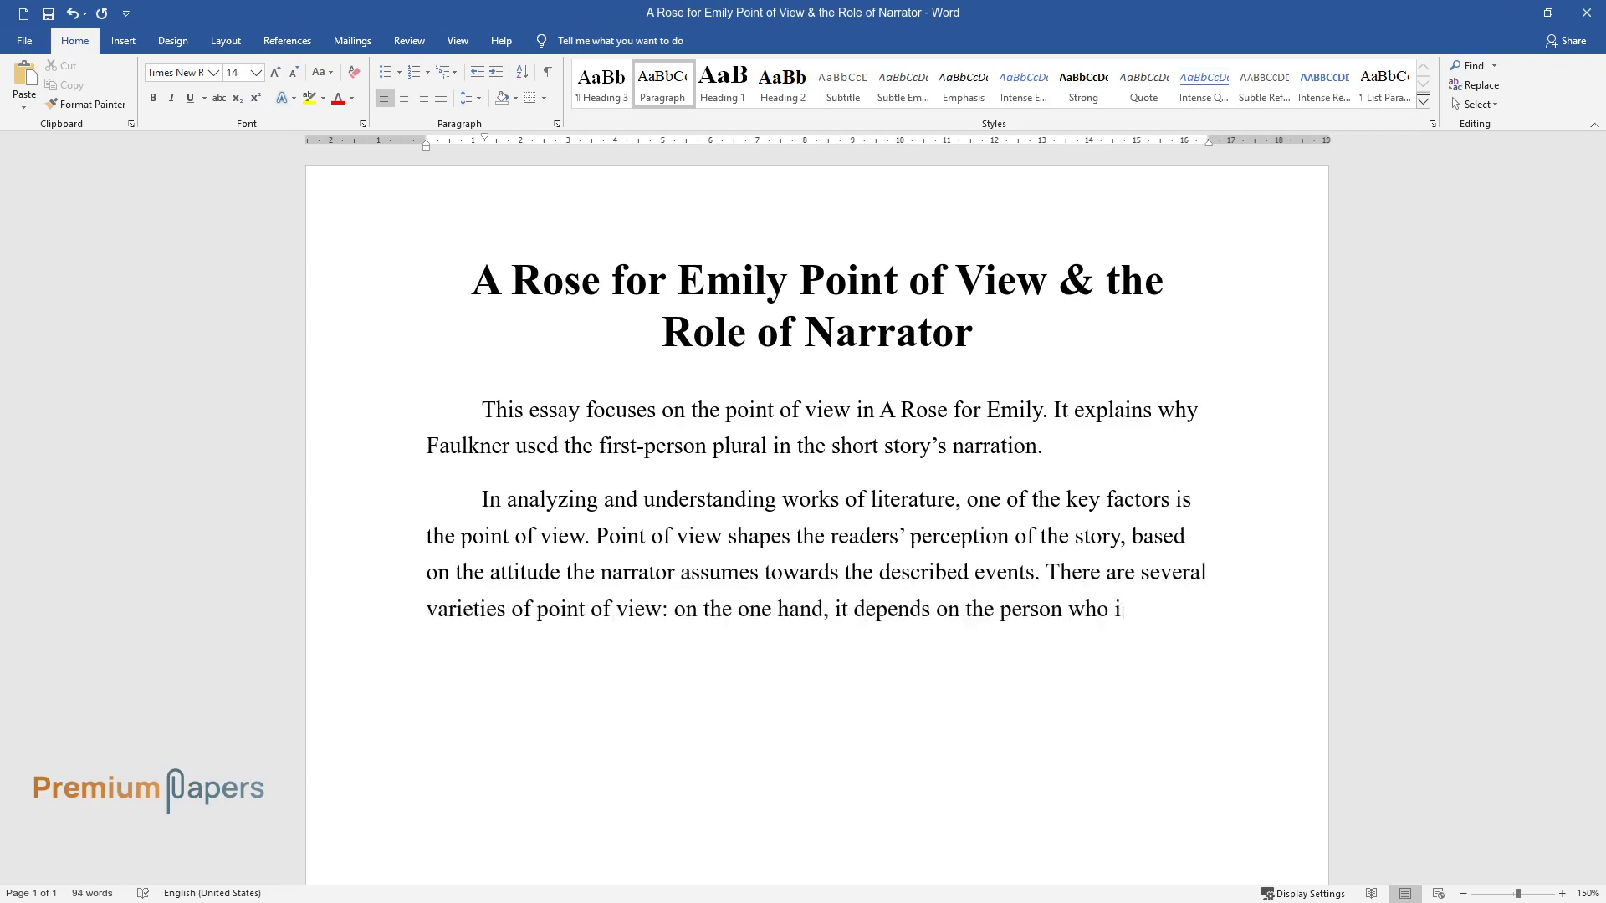
type("s telling the story (first, second,")
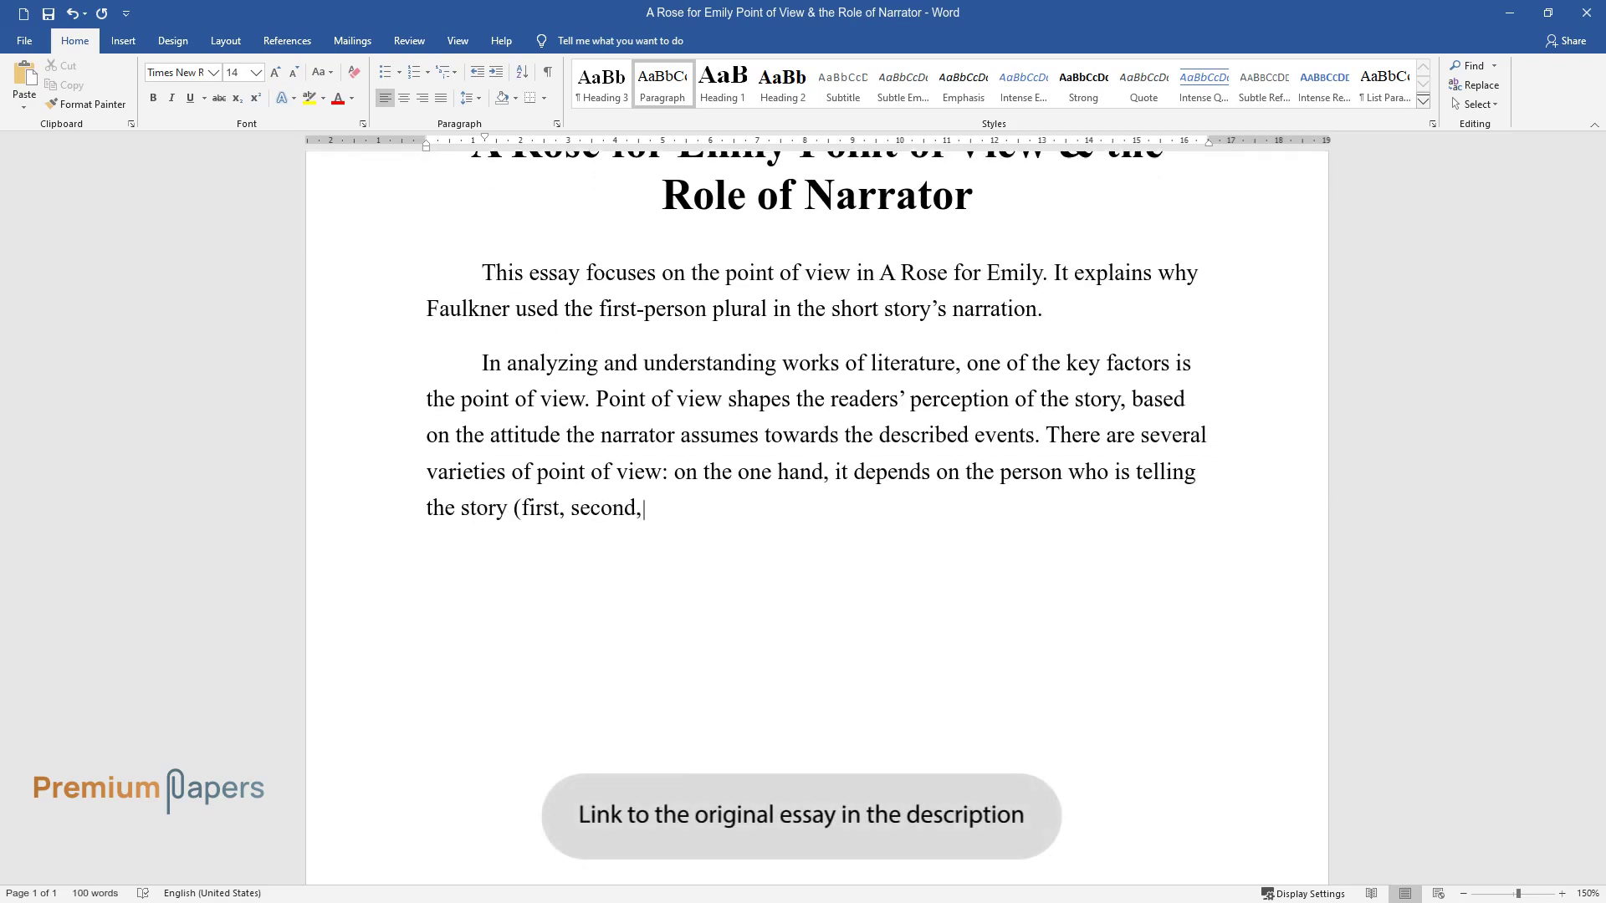
type(" or third-person view); on the other")
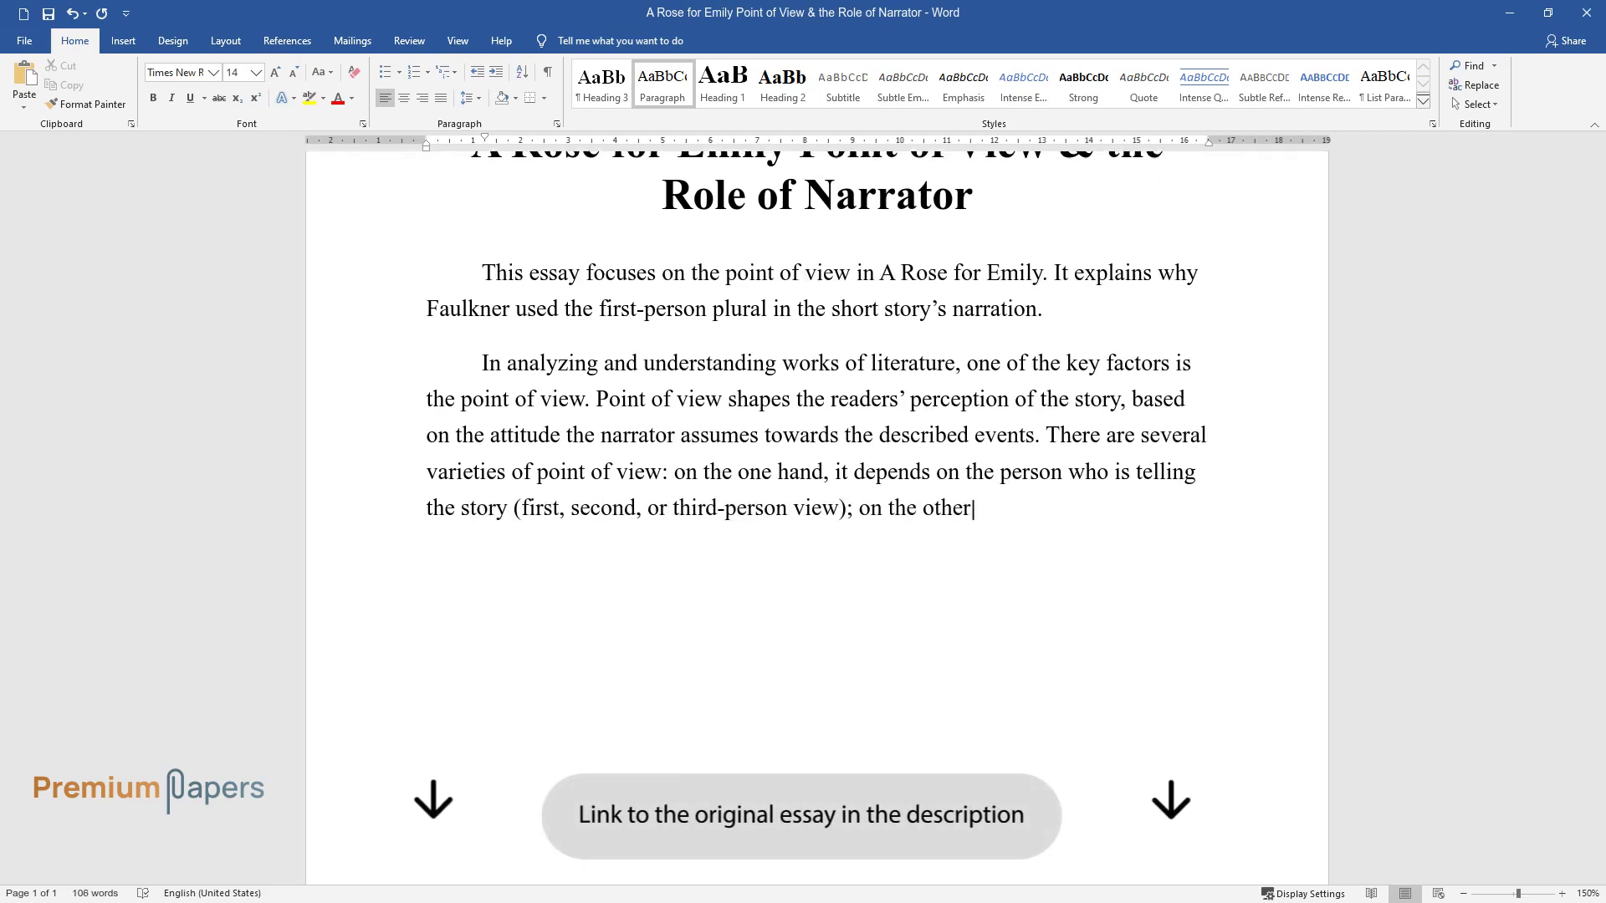
type(" hand, it is determined by the level")
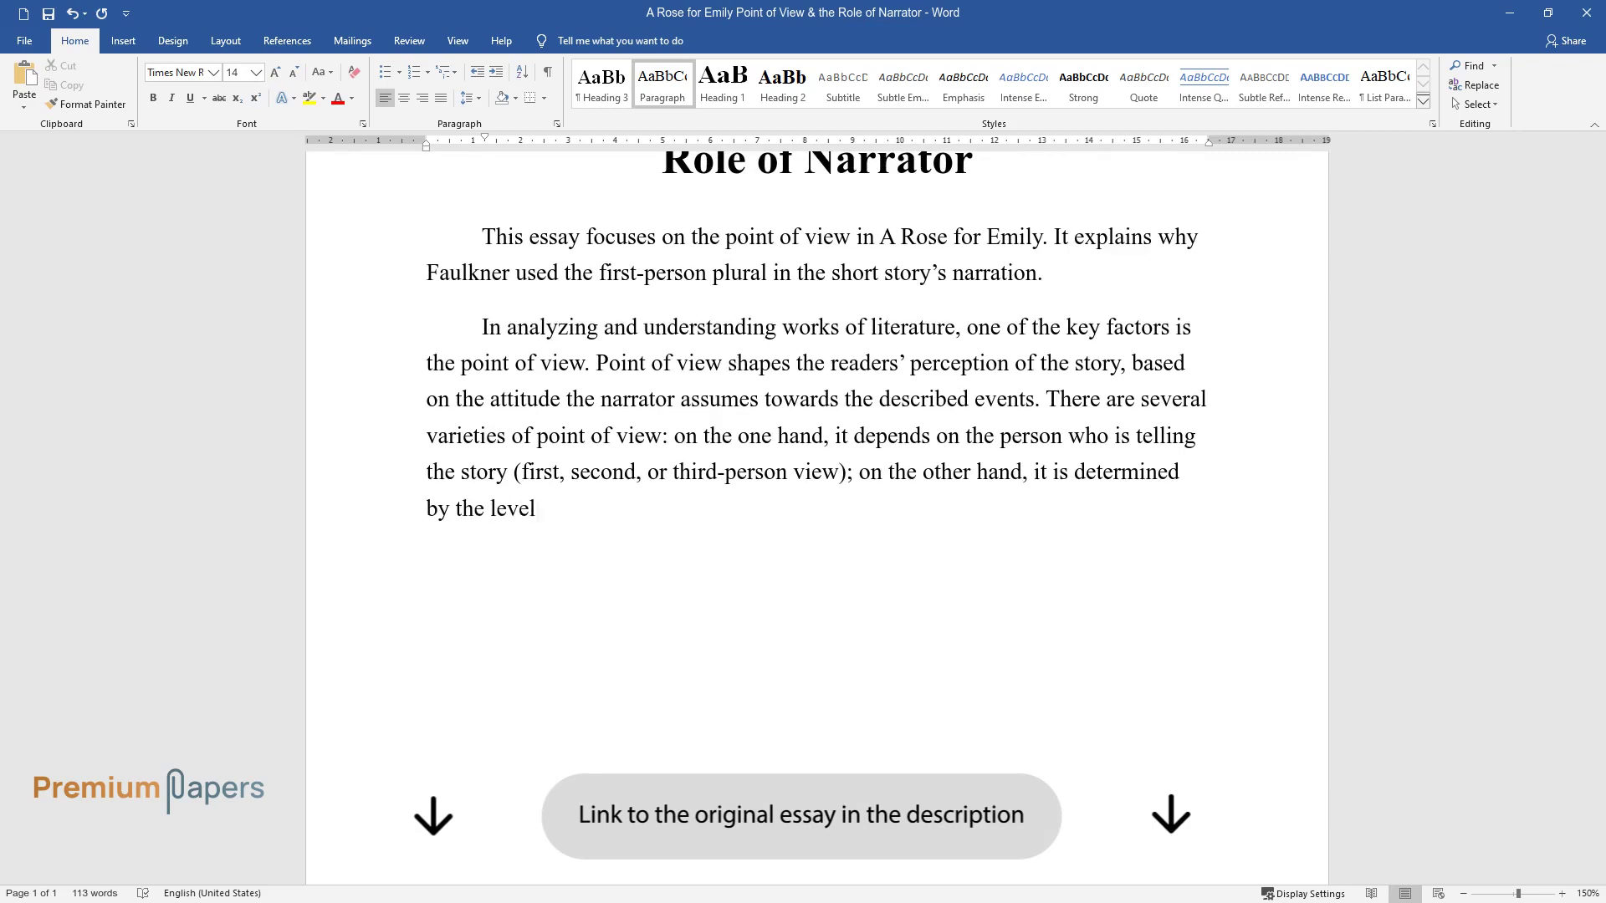
type(" of the narrator's awareness (omniscient or limited o")
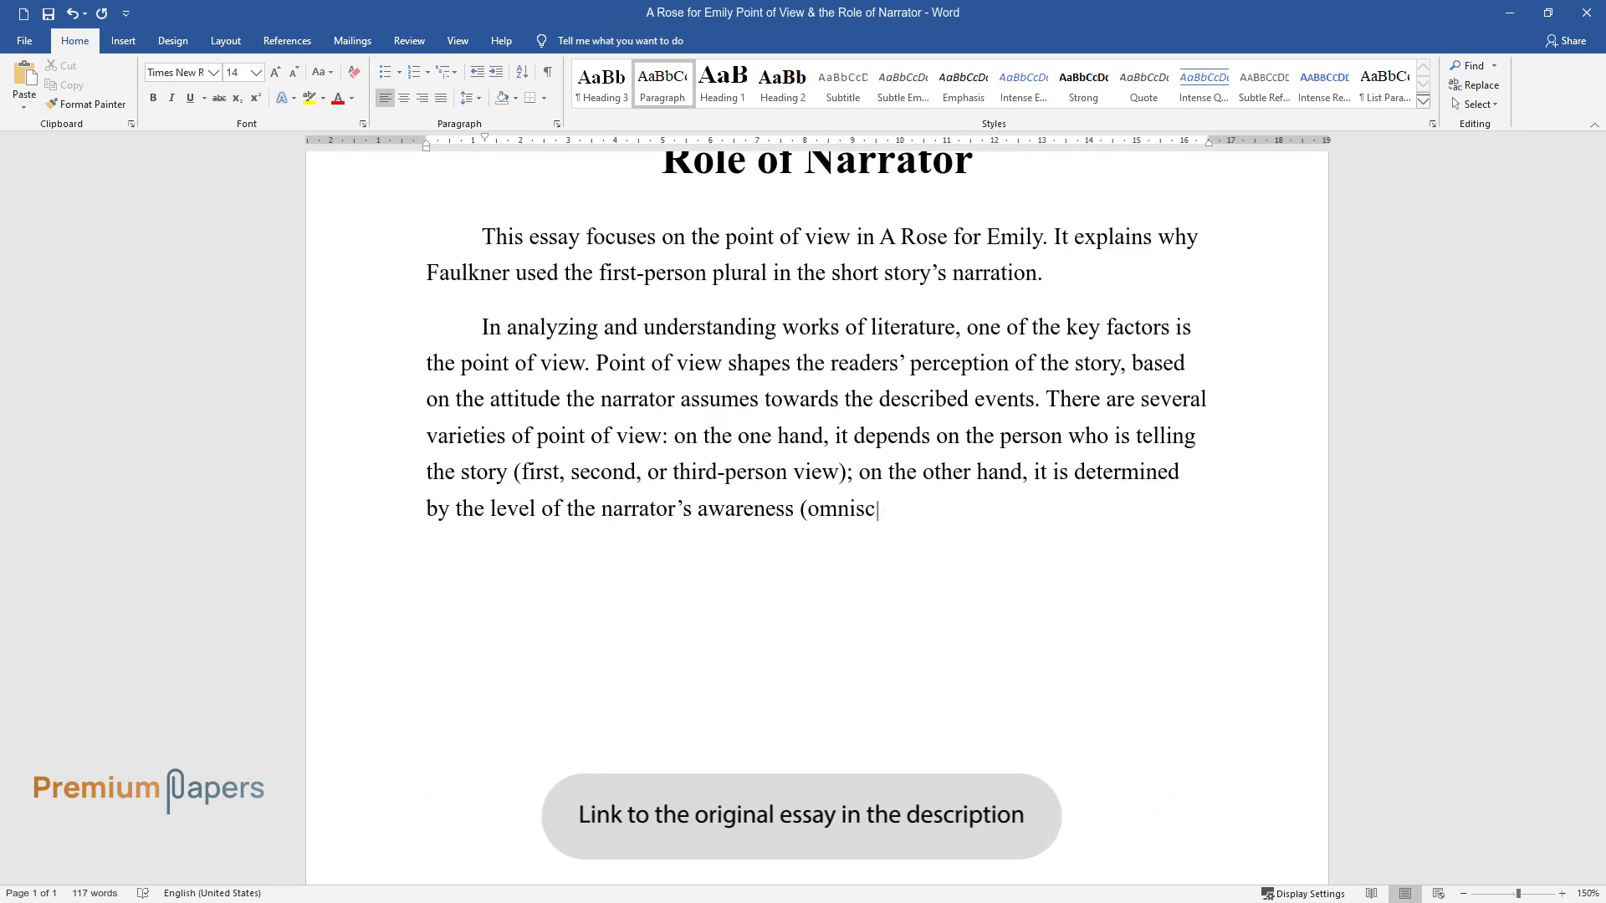
type("mniscient point of")
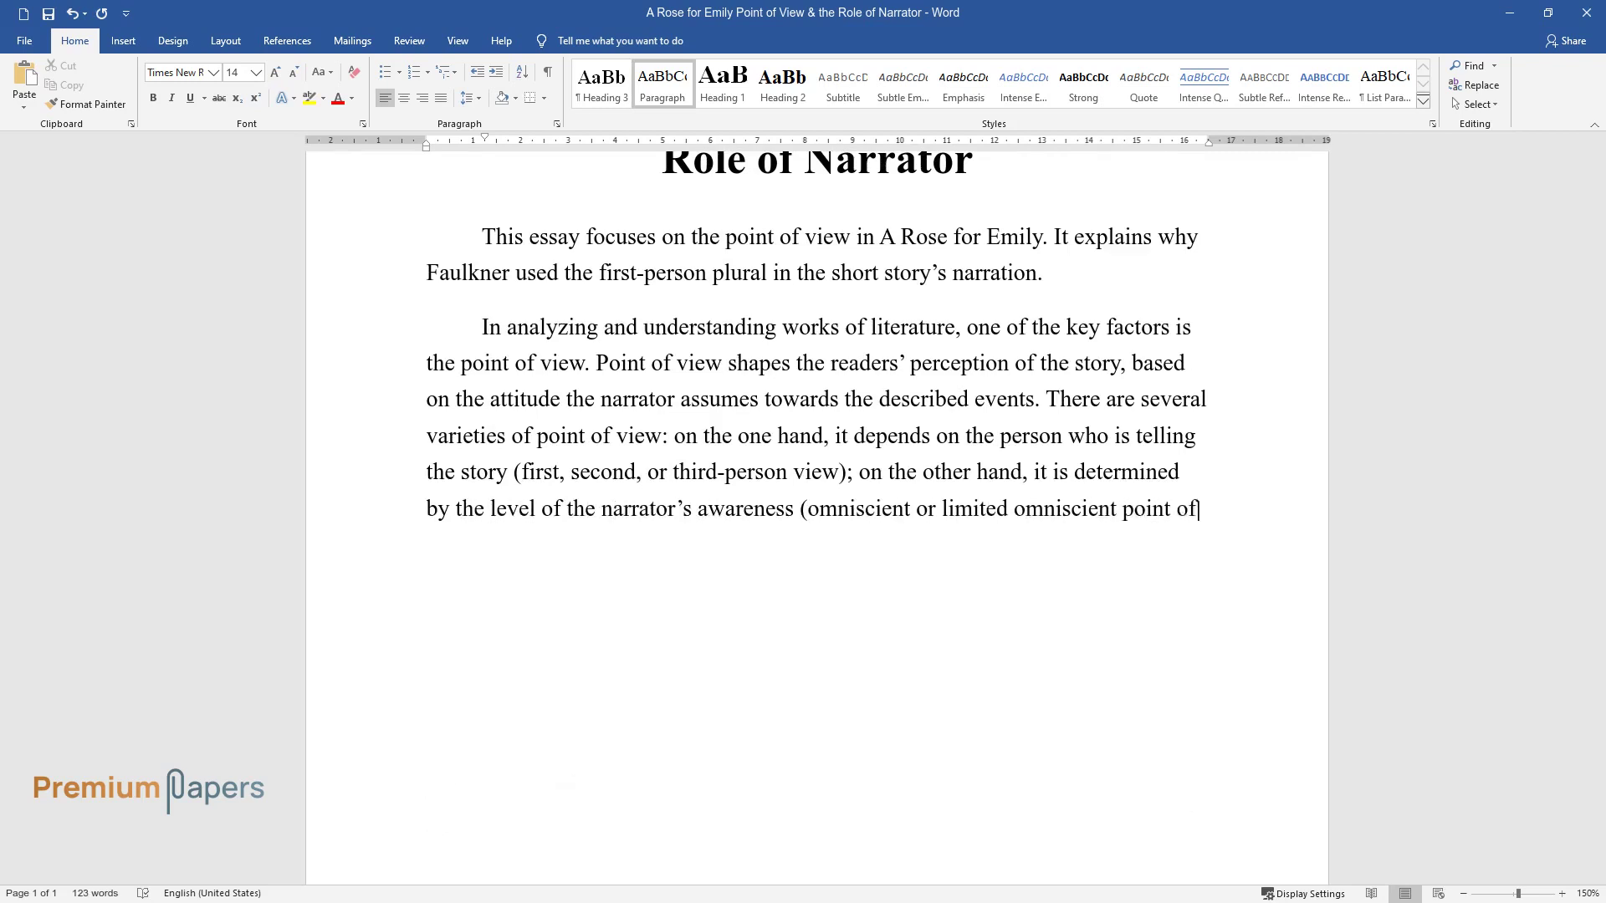
type(" view). William Faulkner's sto")
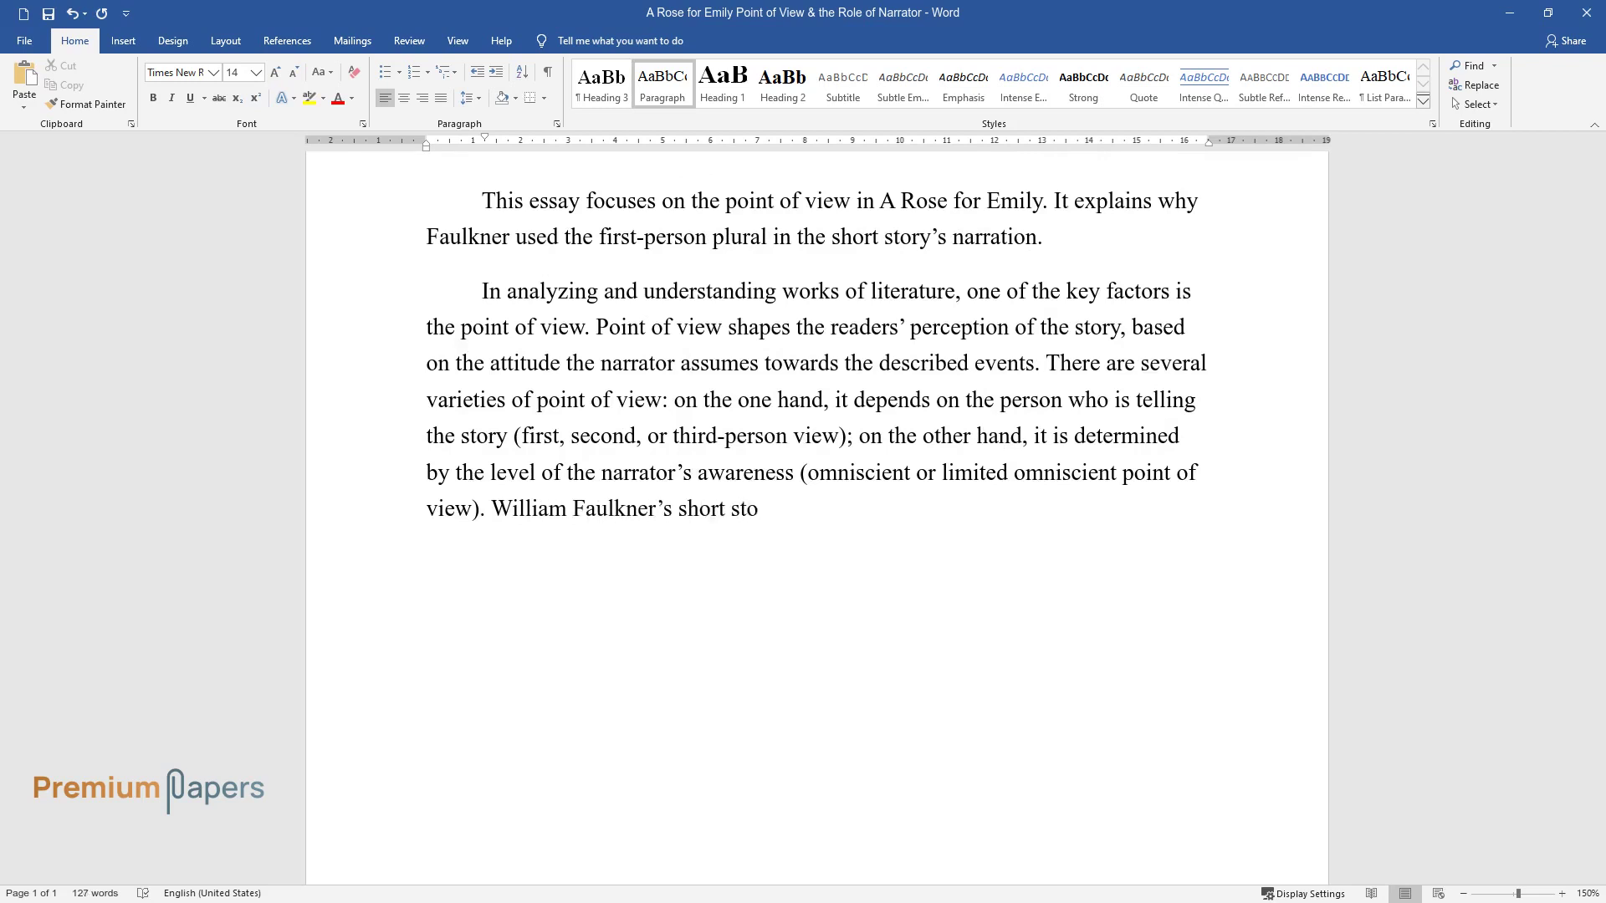
type("ry “A Rose for Emily” is a curious e")
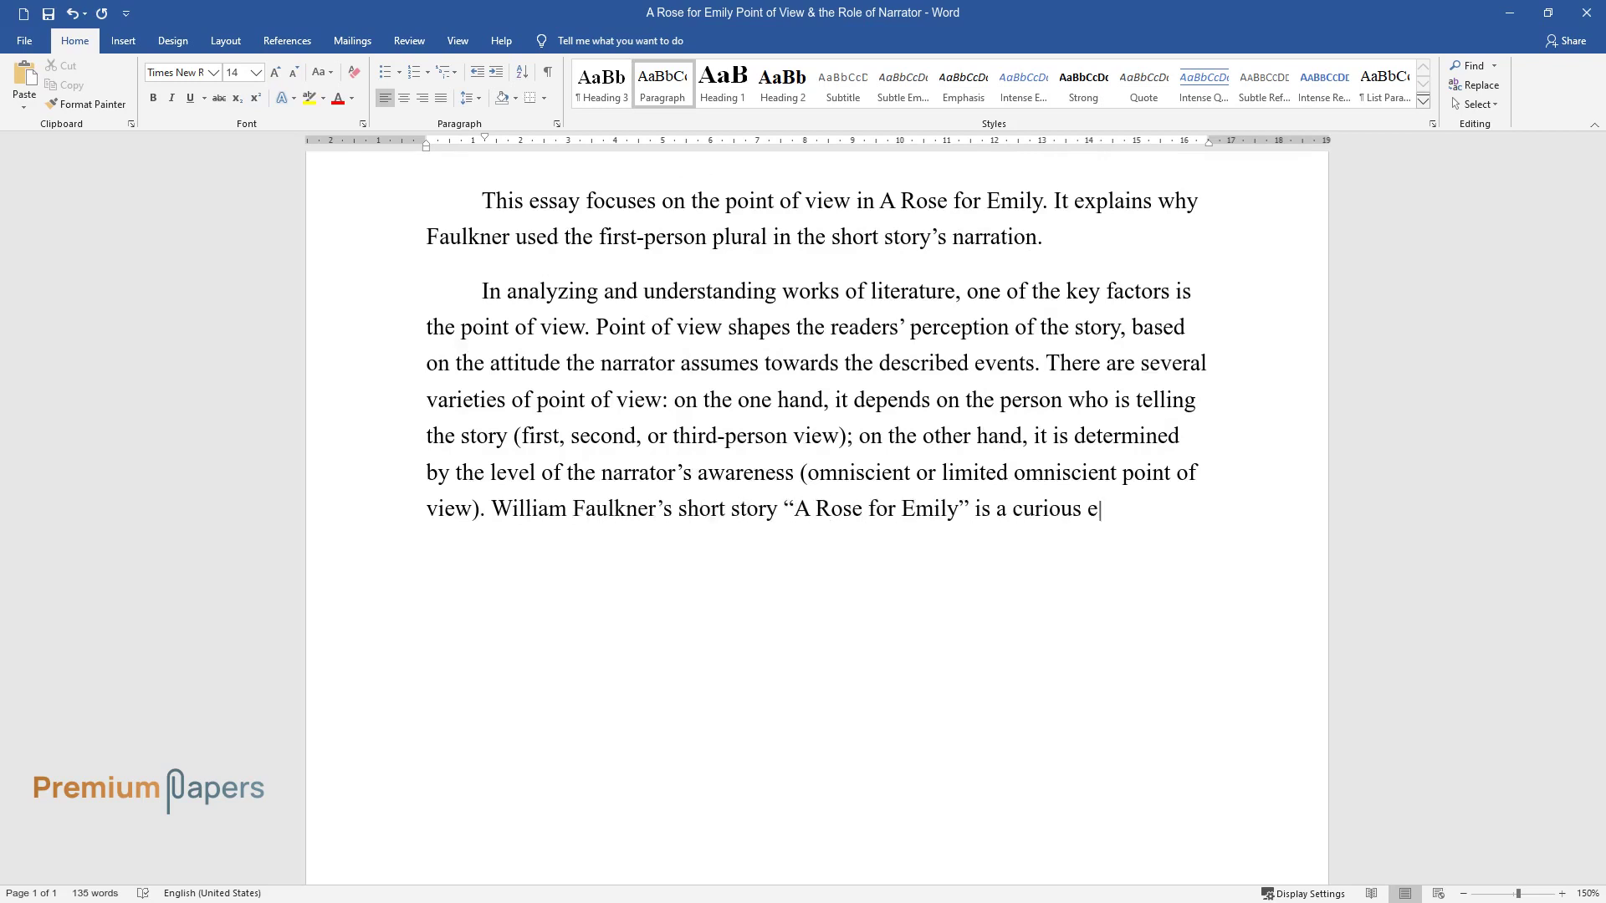
type("xample of a first-person limited omn")
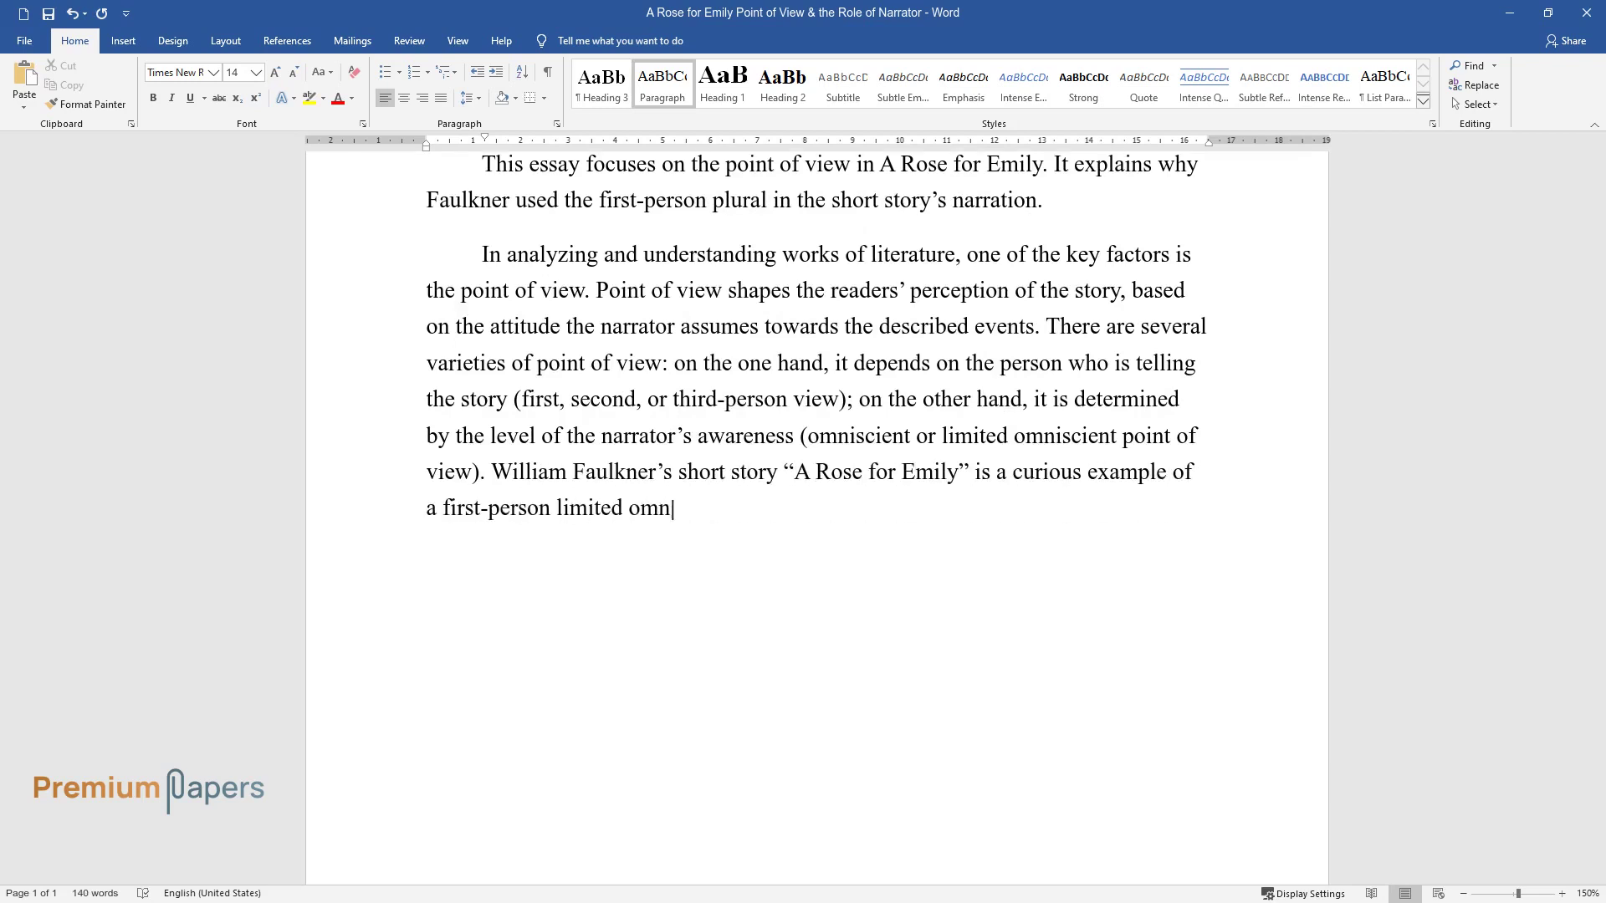
type("iscient point of view, which brings")
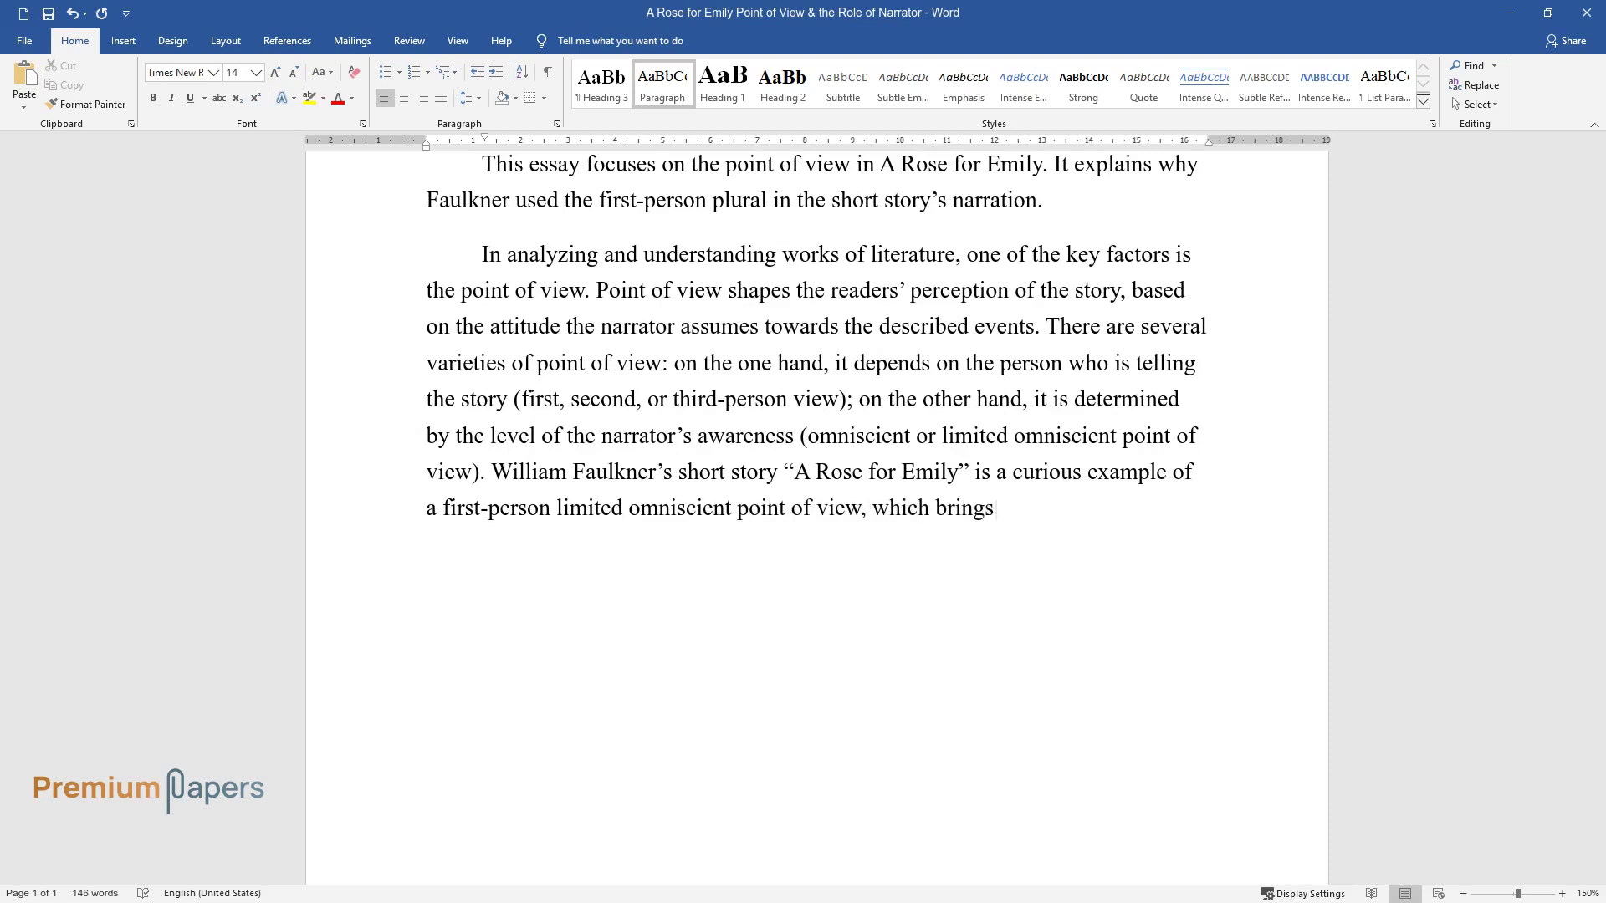
type(" the readers closer to the related events on one hand")
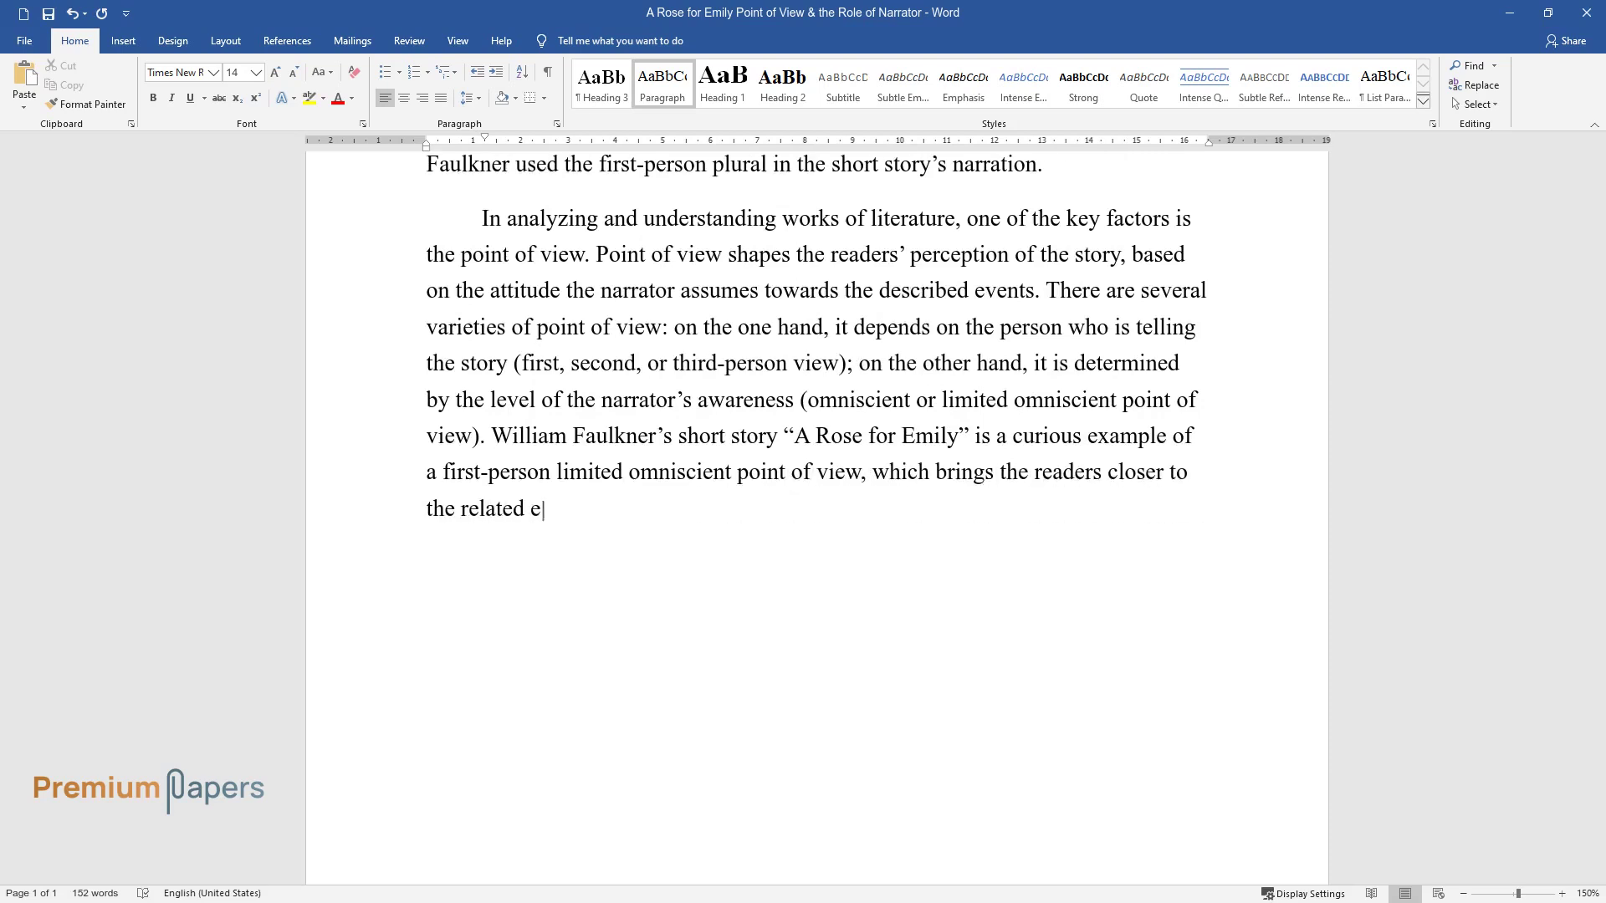
type(", and demonstrates ")
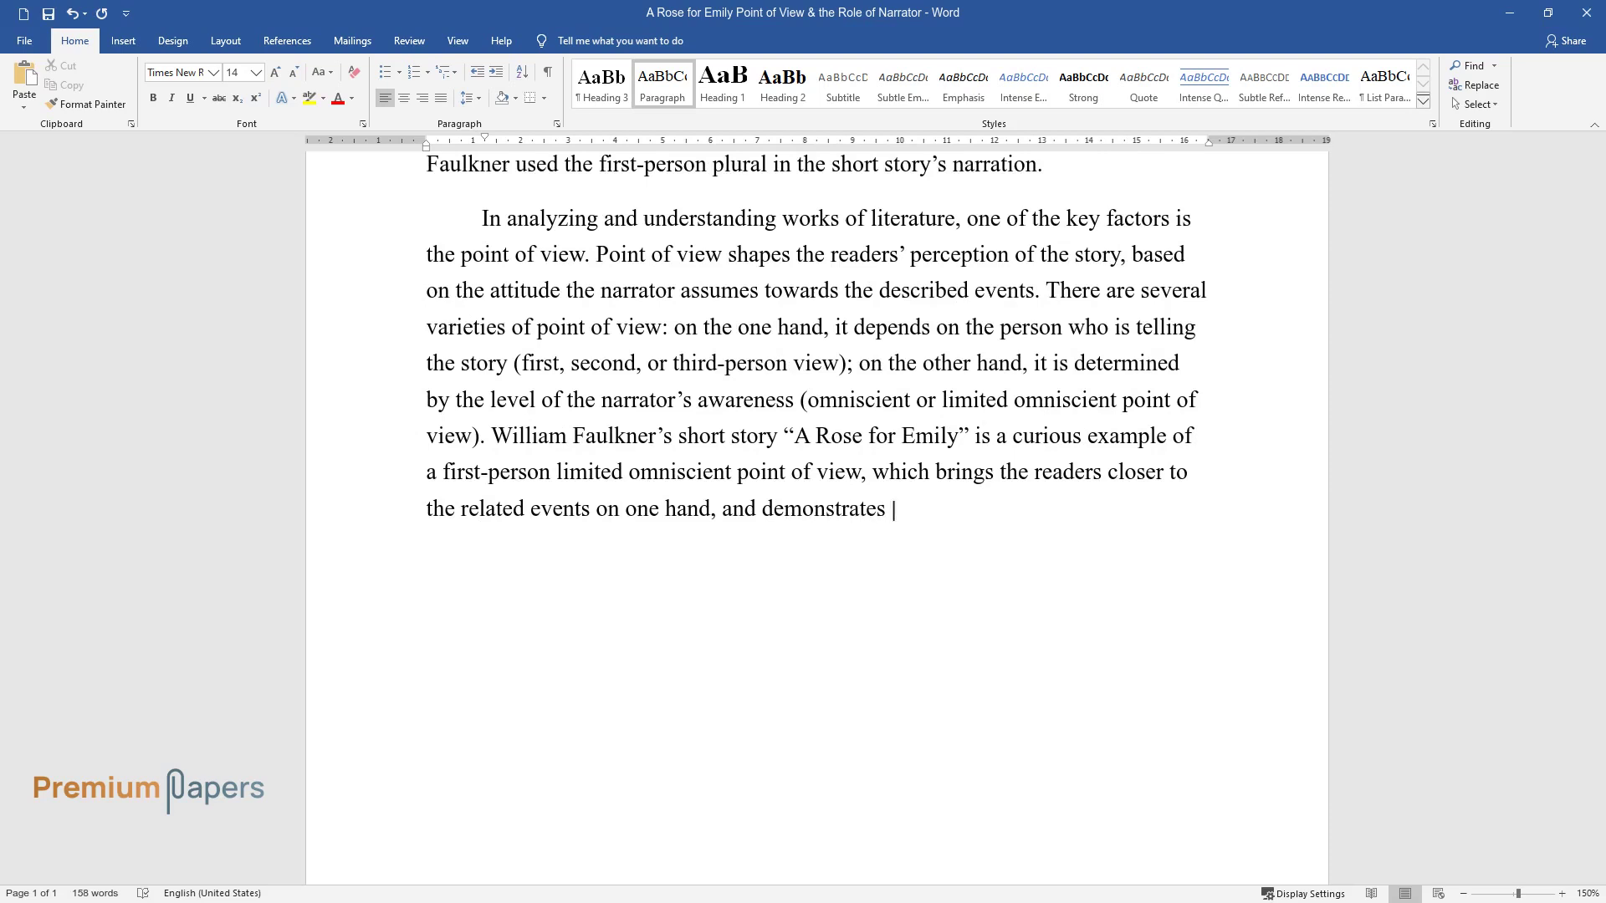
type("the mysterious nature of the")
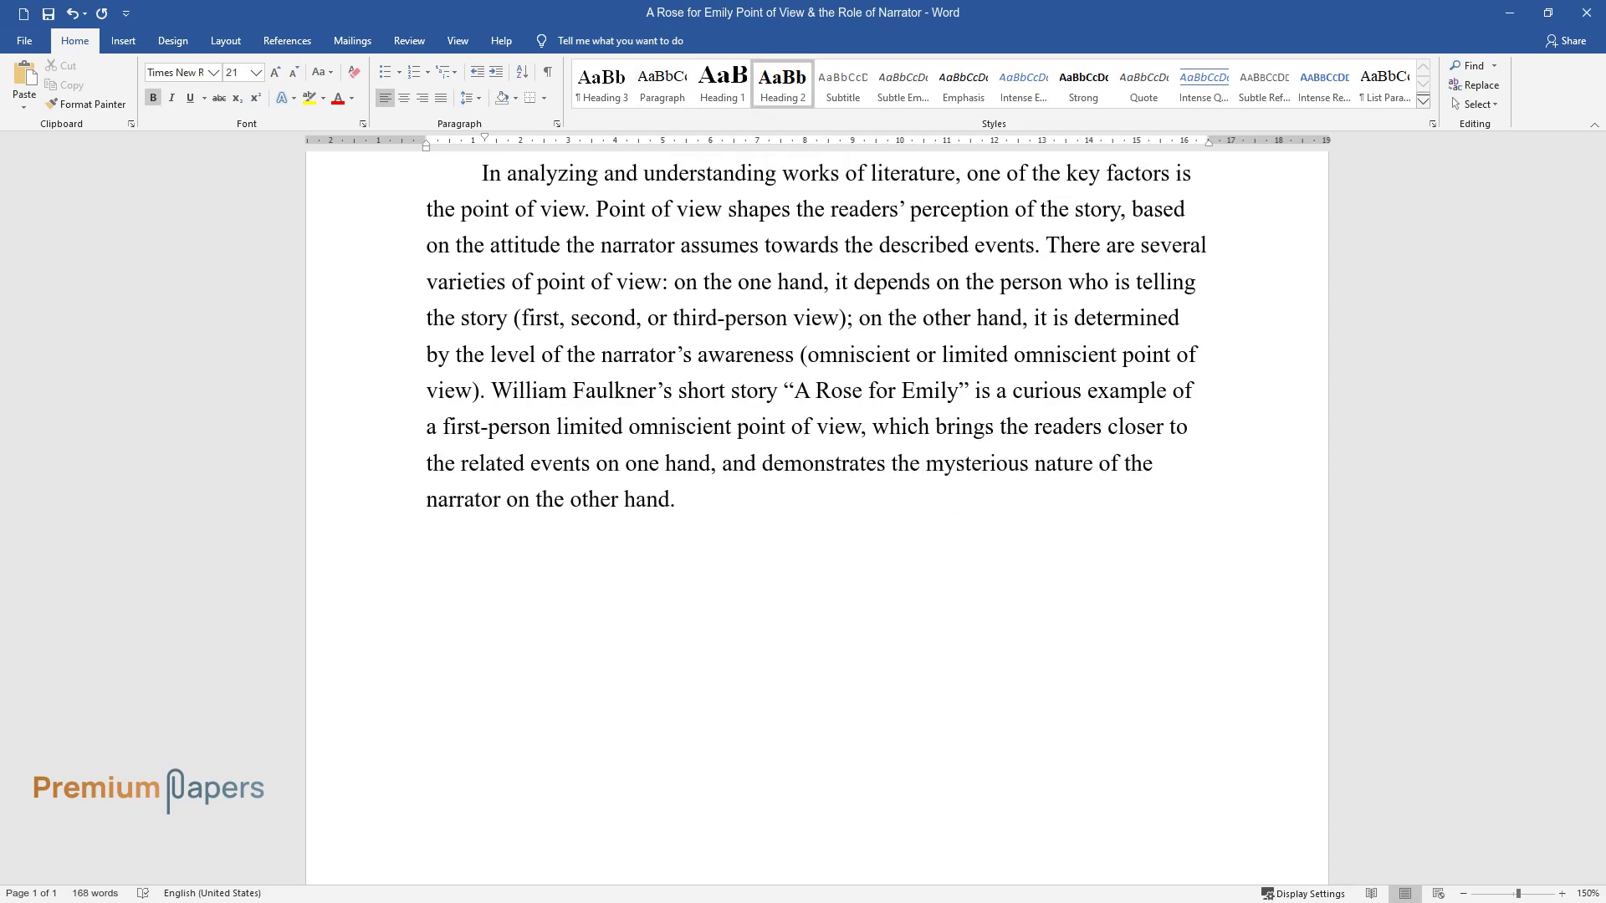
type(" narrator on the other hand.What Point of View Is A Ro")
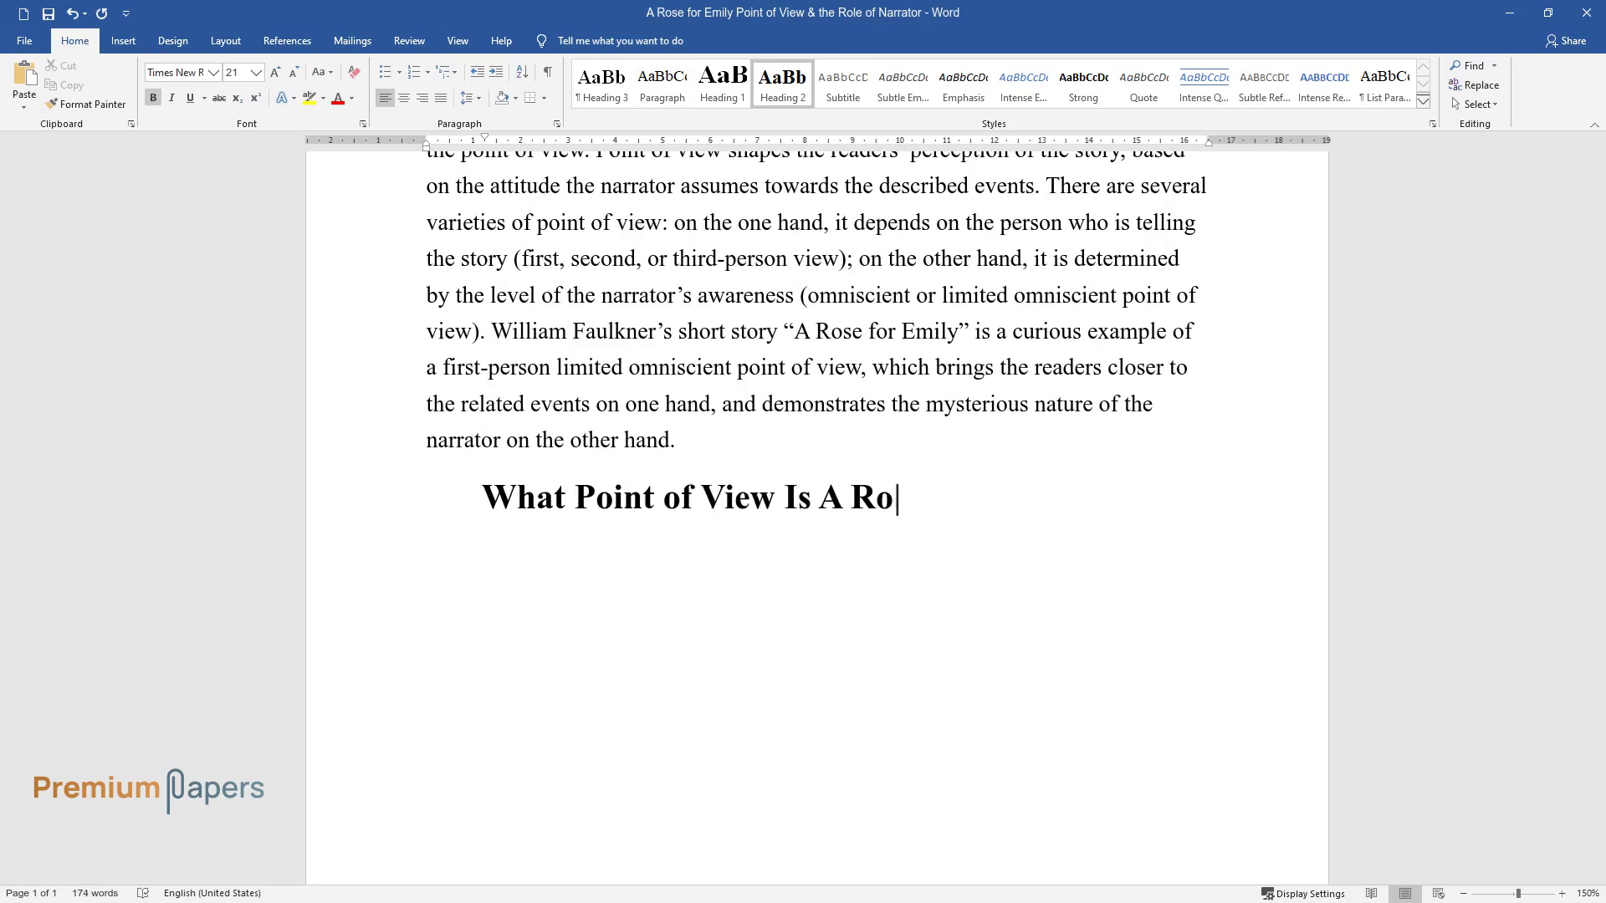
type("se for Emily?")
Write the paragraph on first-person plural 'we' narration, then add the heading 'The Role of Collective Narrator in A Rose for Emily'
key("Return")
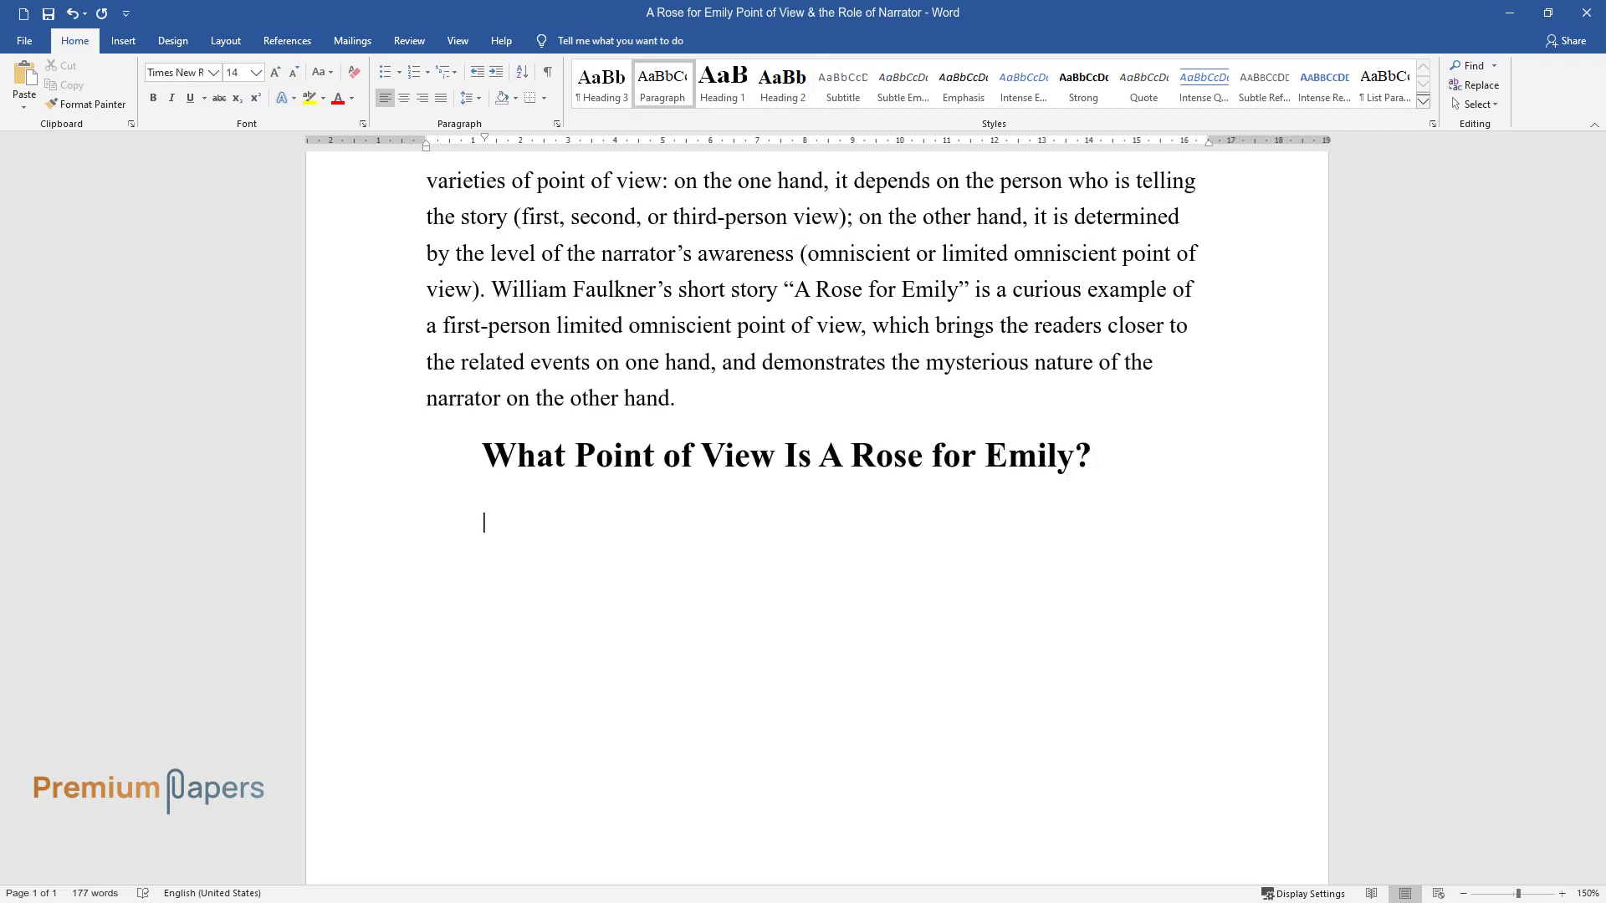
type("Throughout the whole stor")
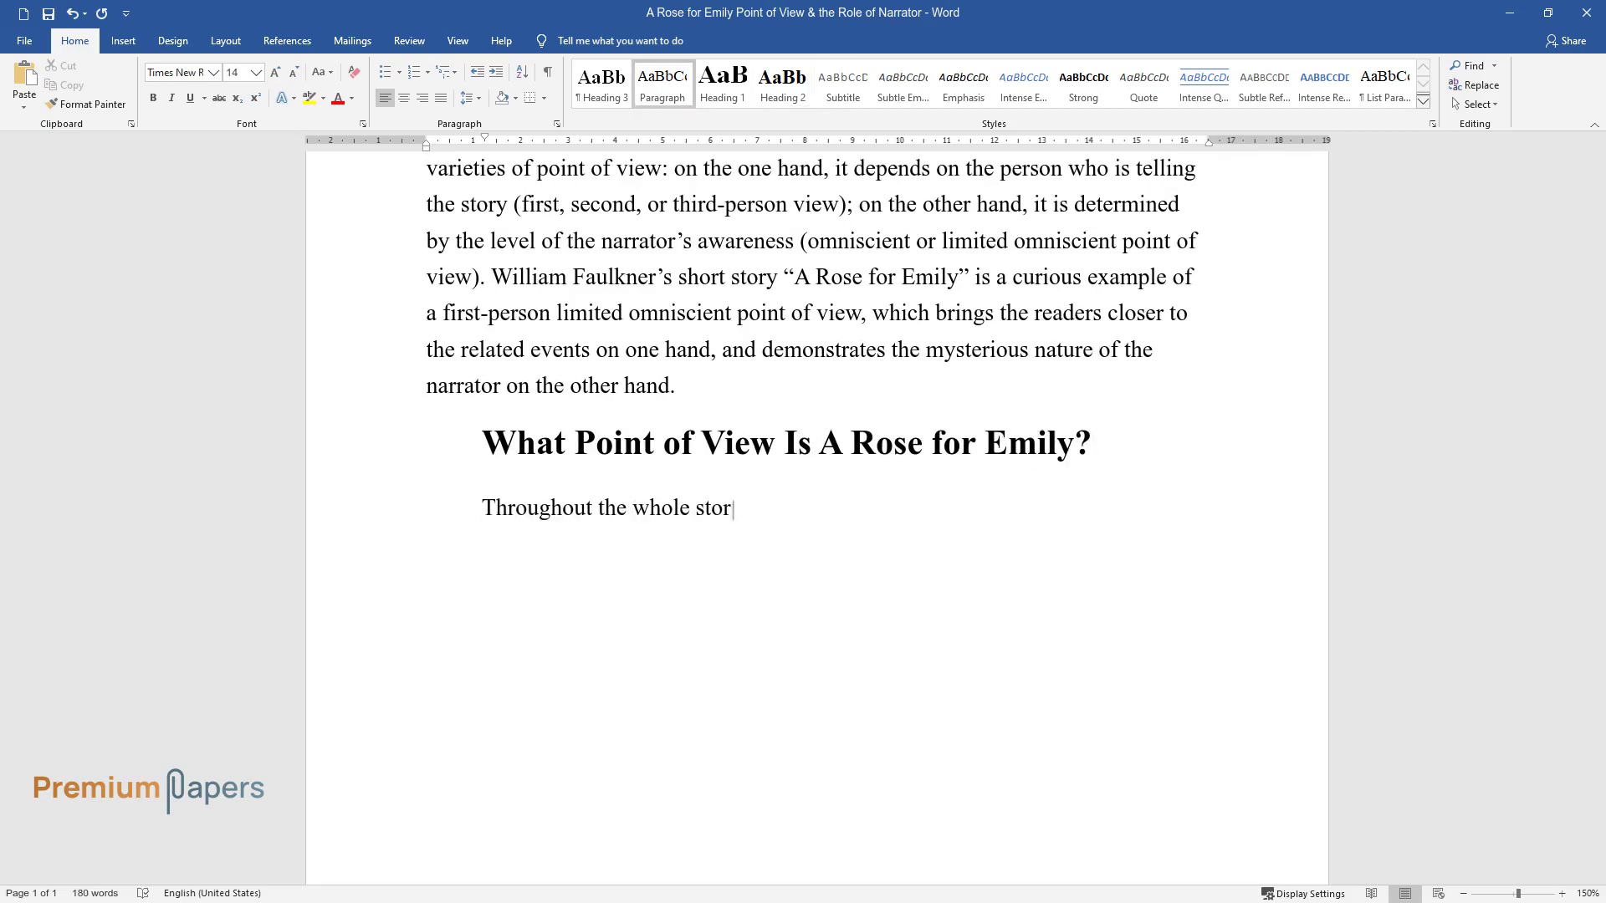
type("y, the narration occurs in first pers")
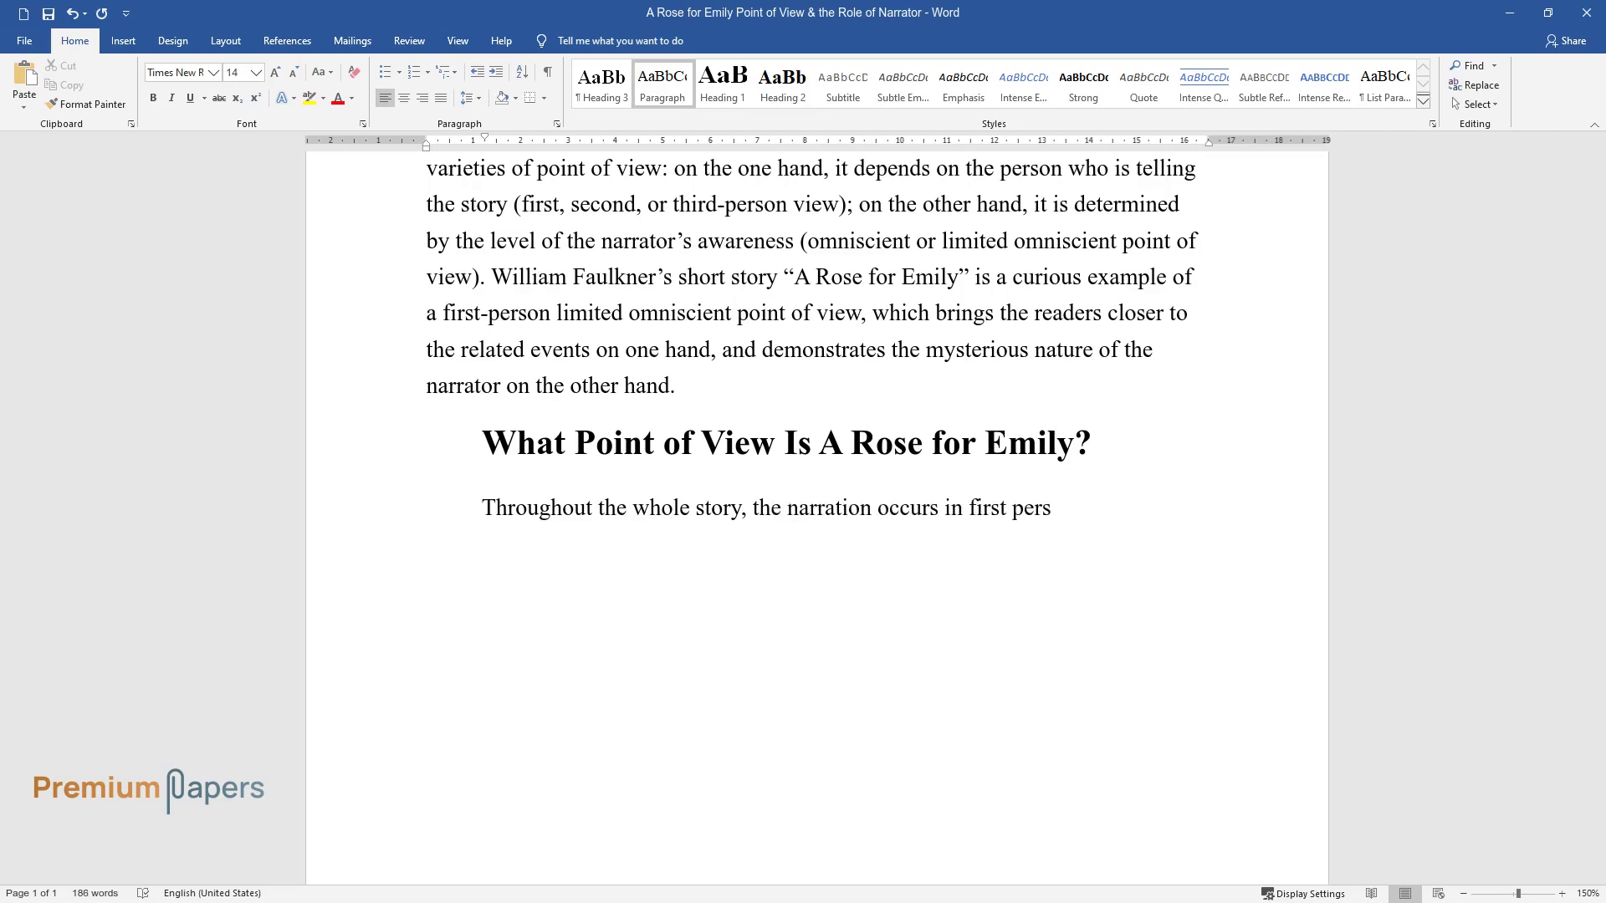
type("on plural: ‘we’ is the pronoun Faulkn")
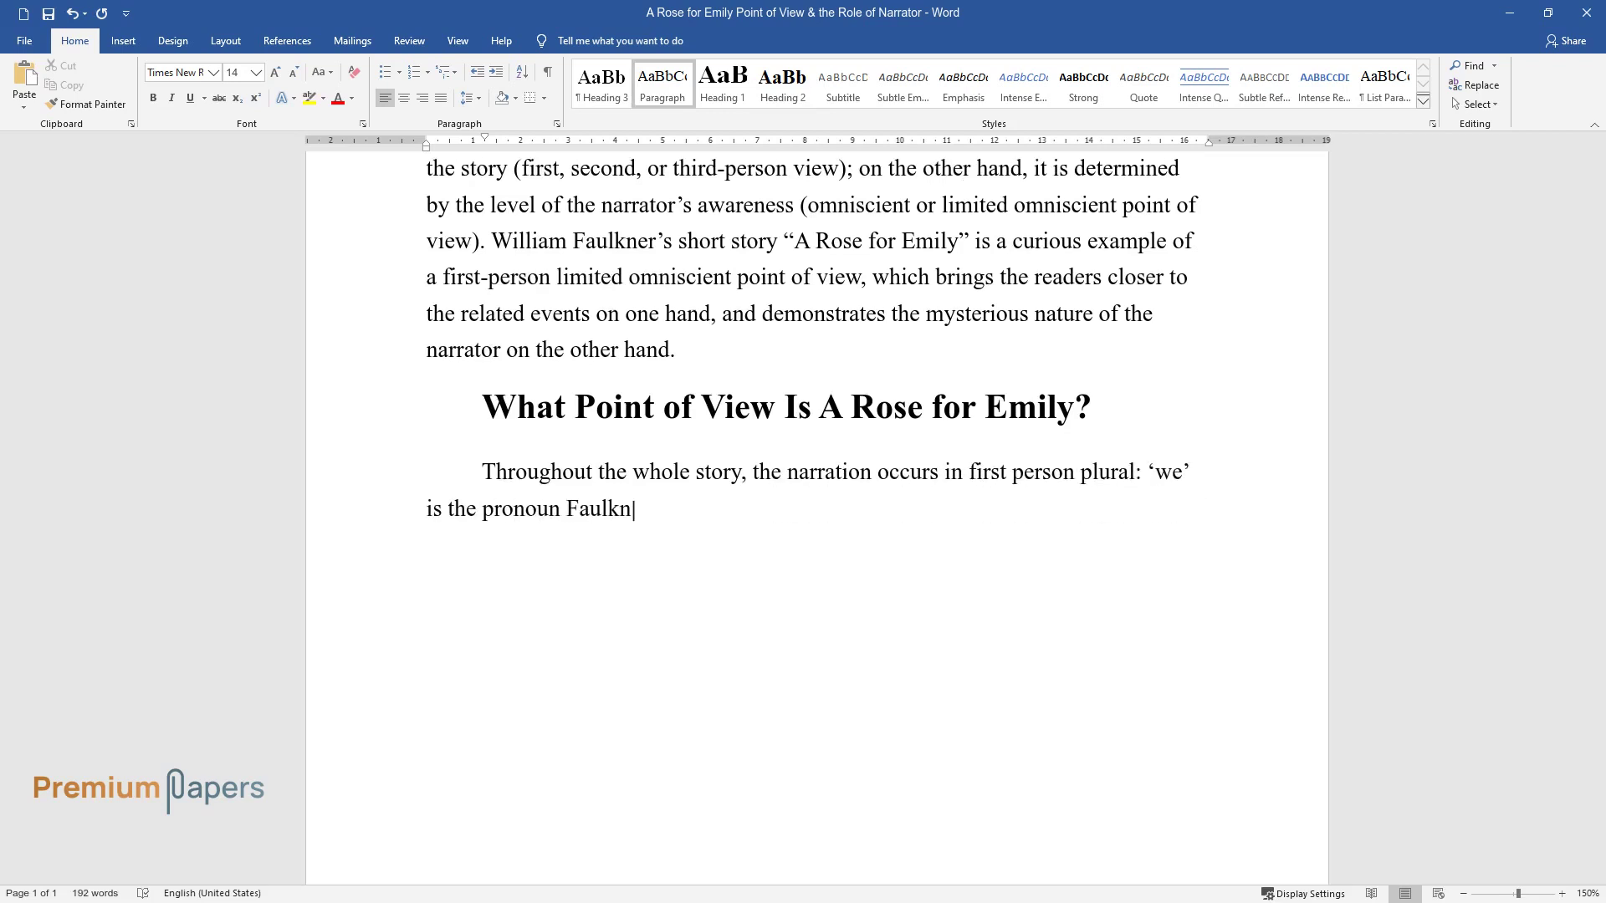
type("er uses to emphasize that the events ")
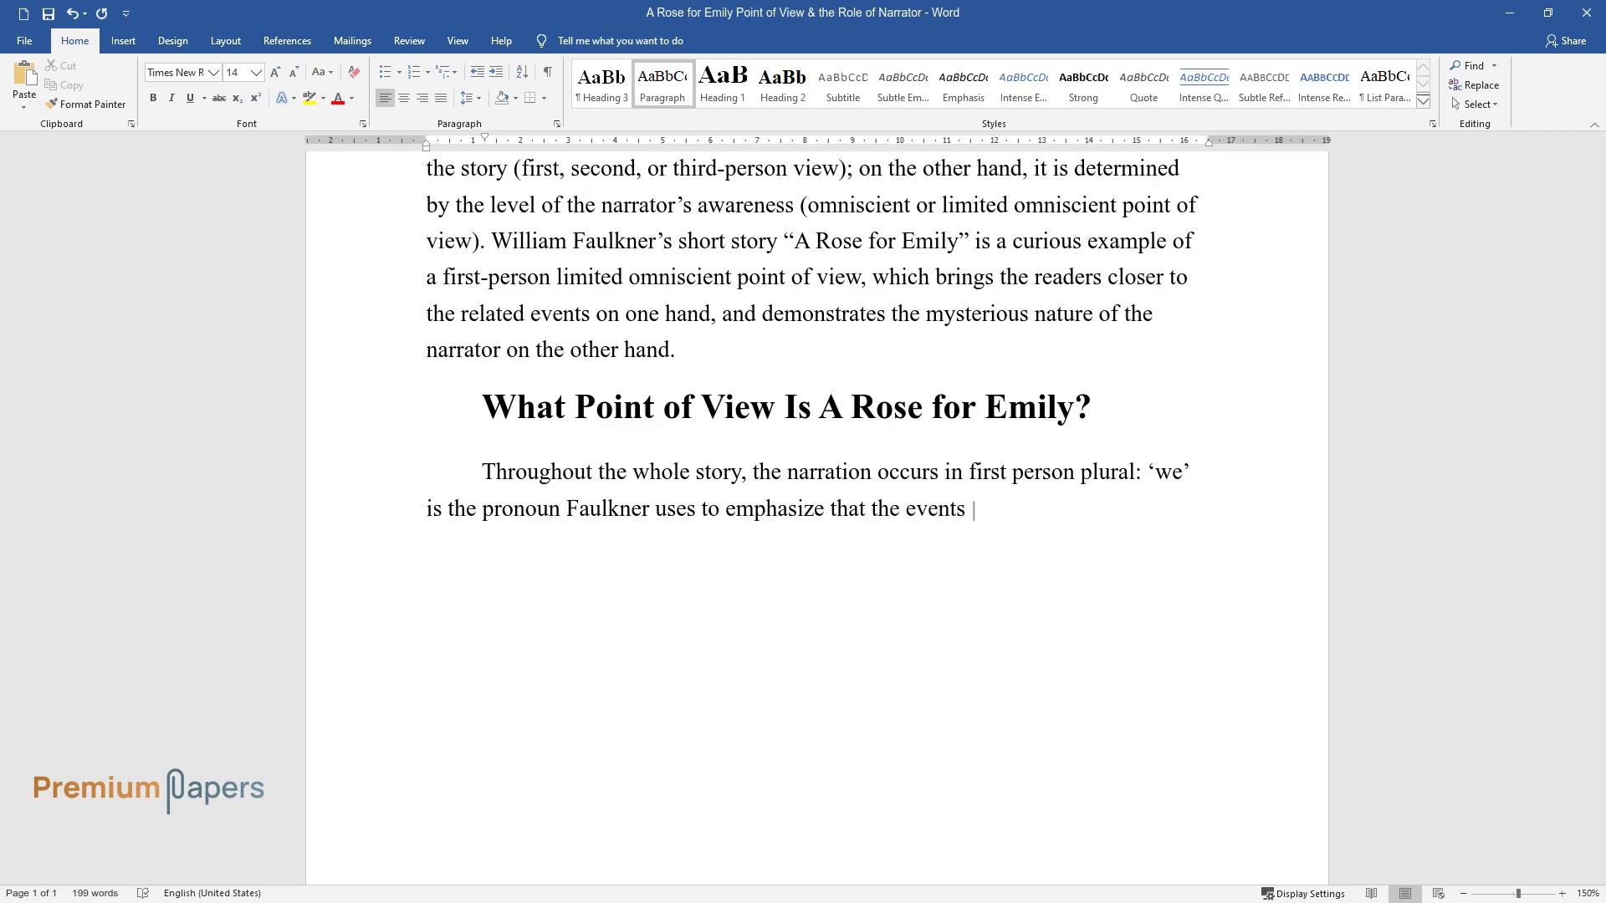
type("are related by an eyewitness or a who")
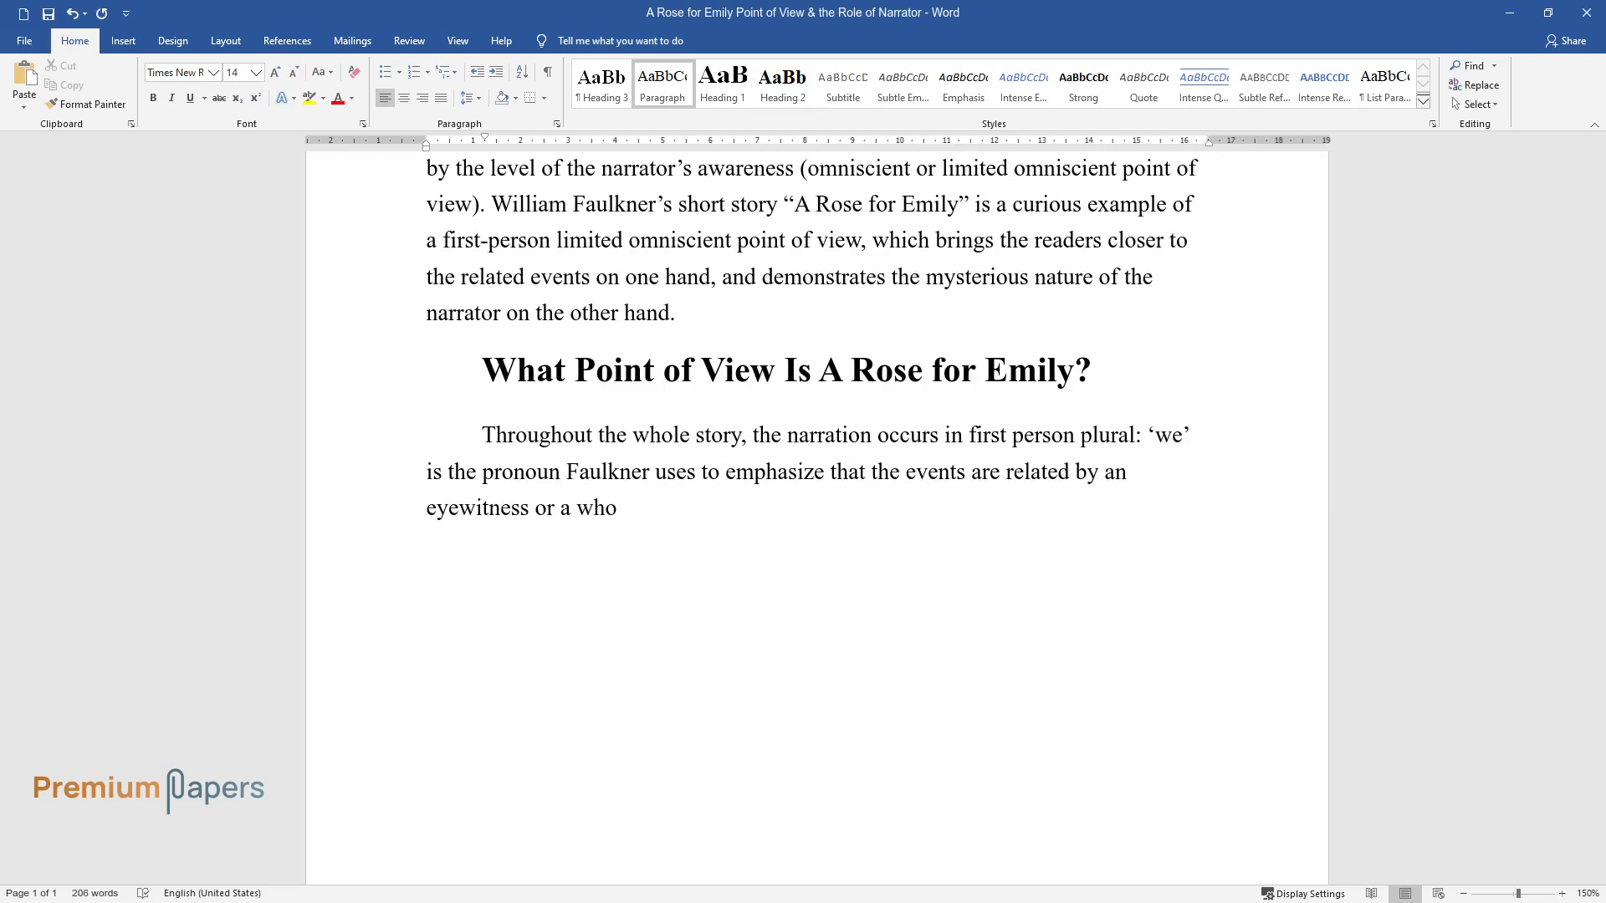
type("le group of eyewitnesses. This 'we' r")
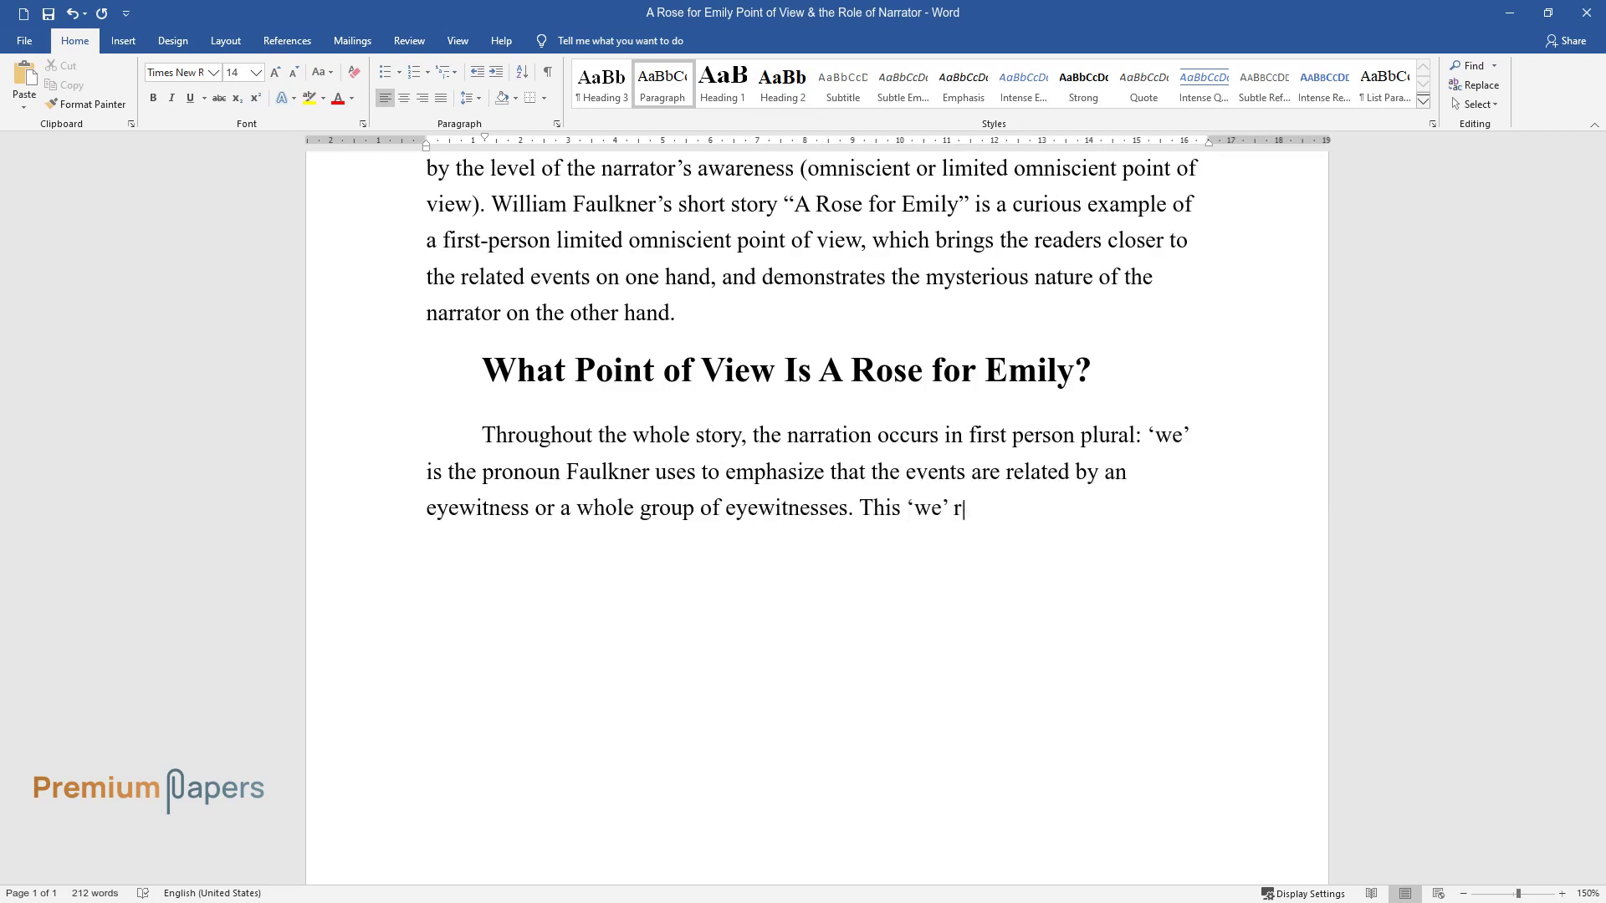
type("epresents a collective image of the t")
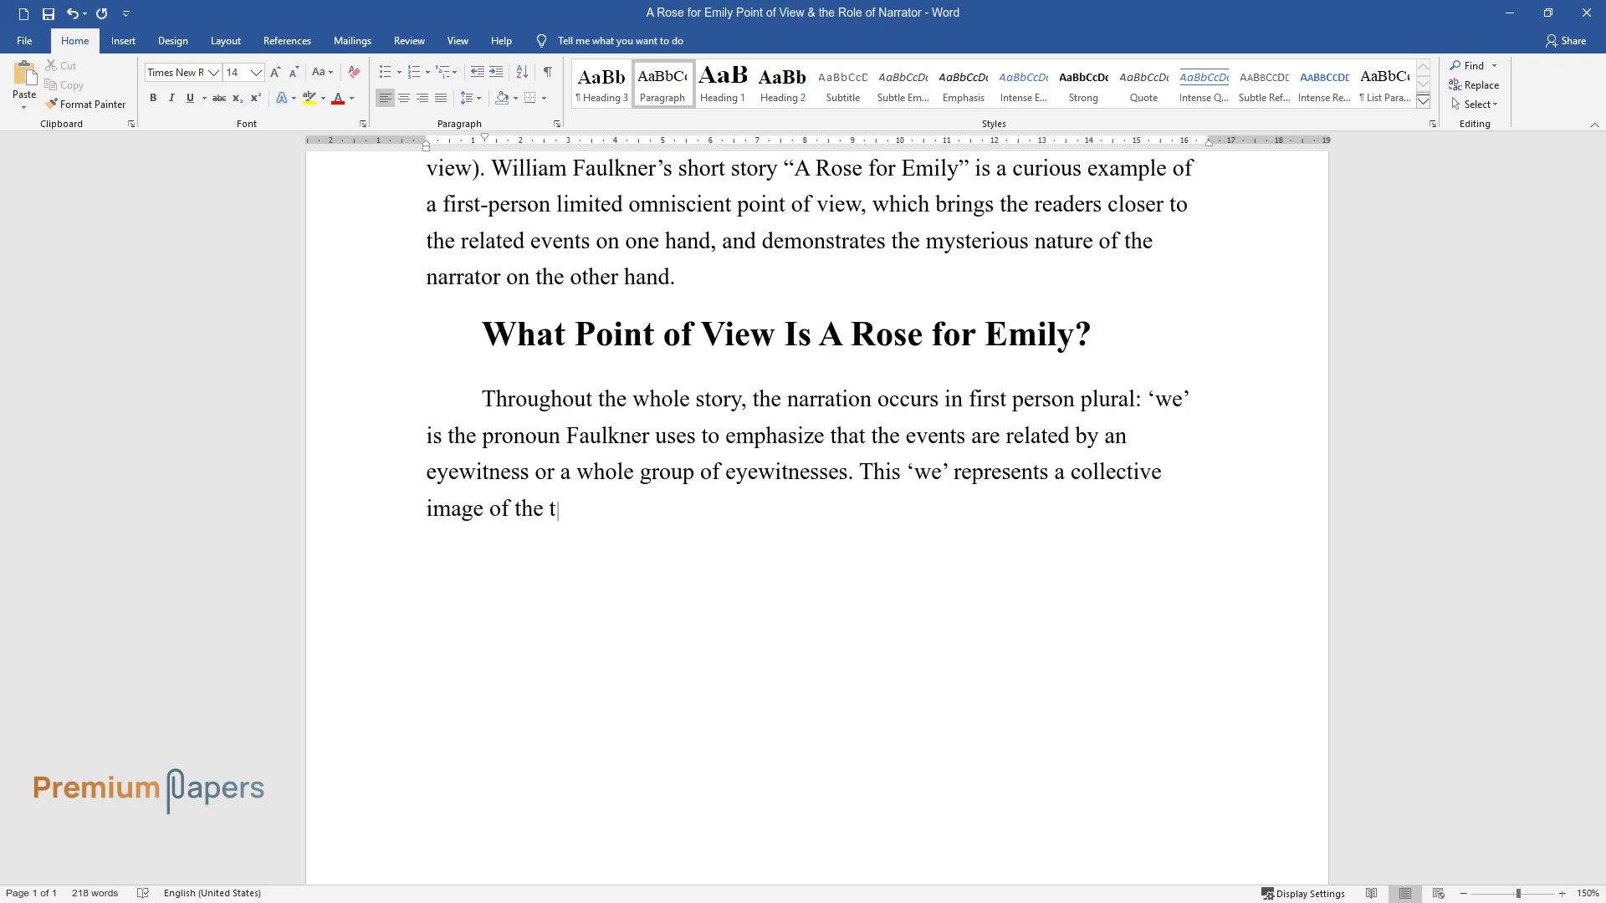
type("own society and provides an account o")
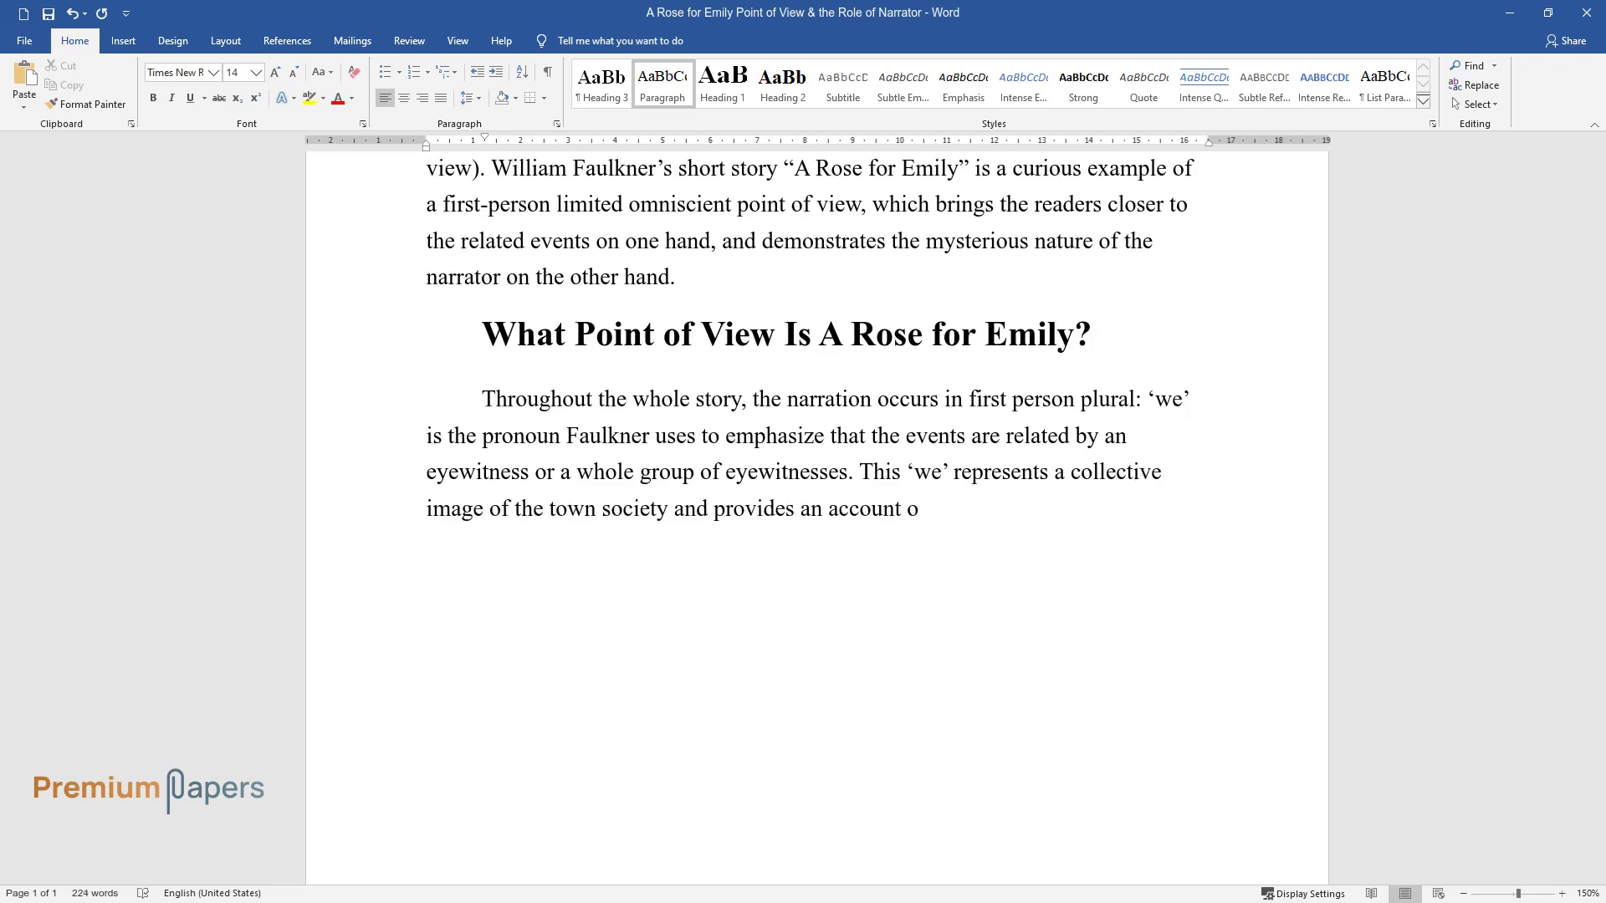
type("f not only Miss Grierson's story but the histo")
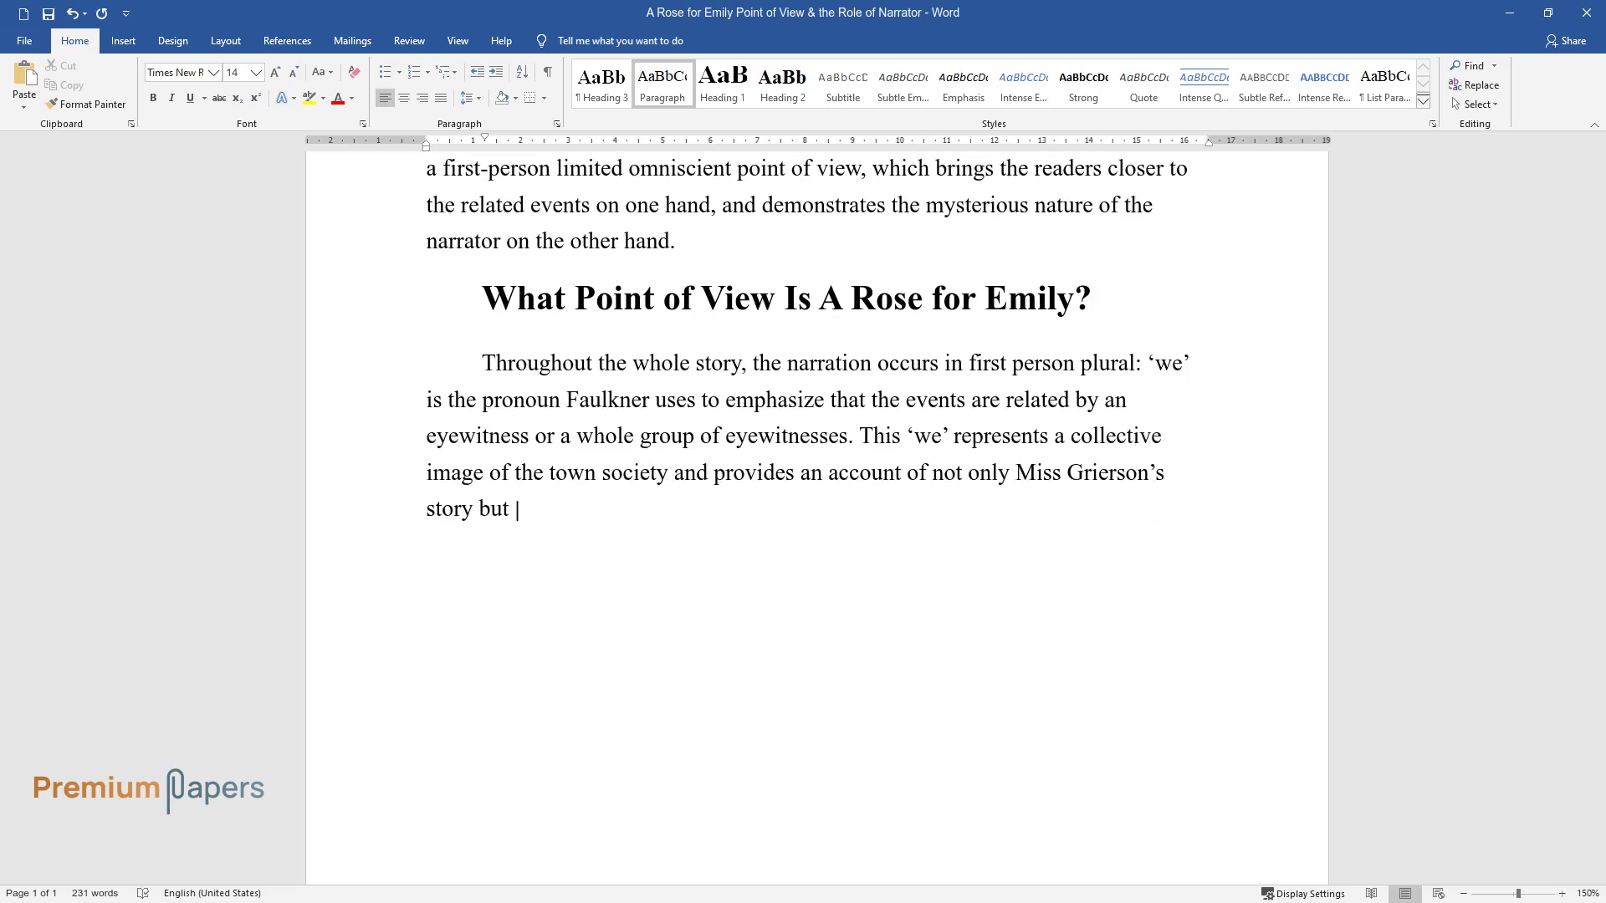
type("ry of several epochs. The co")
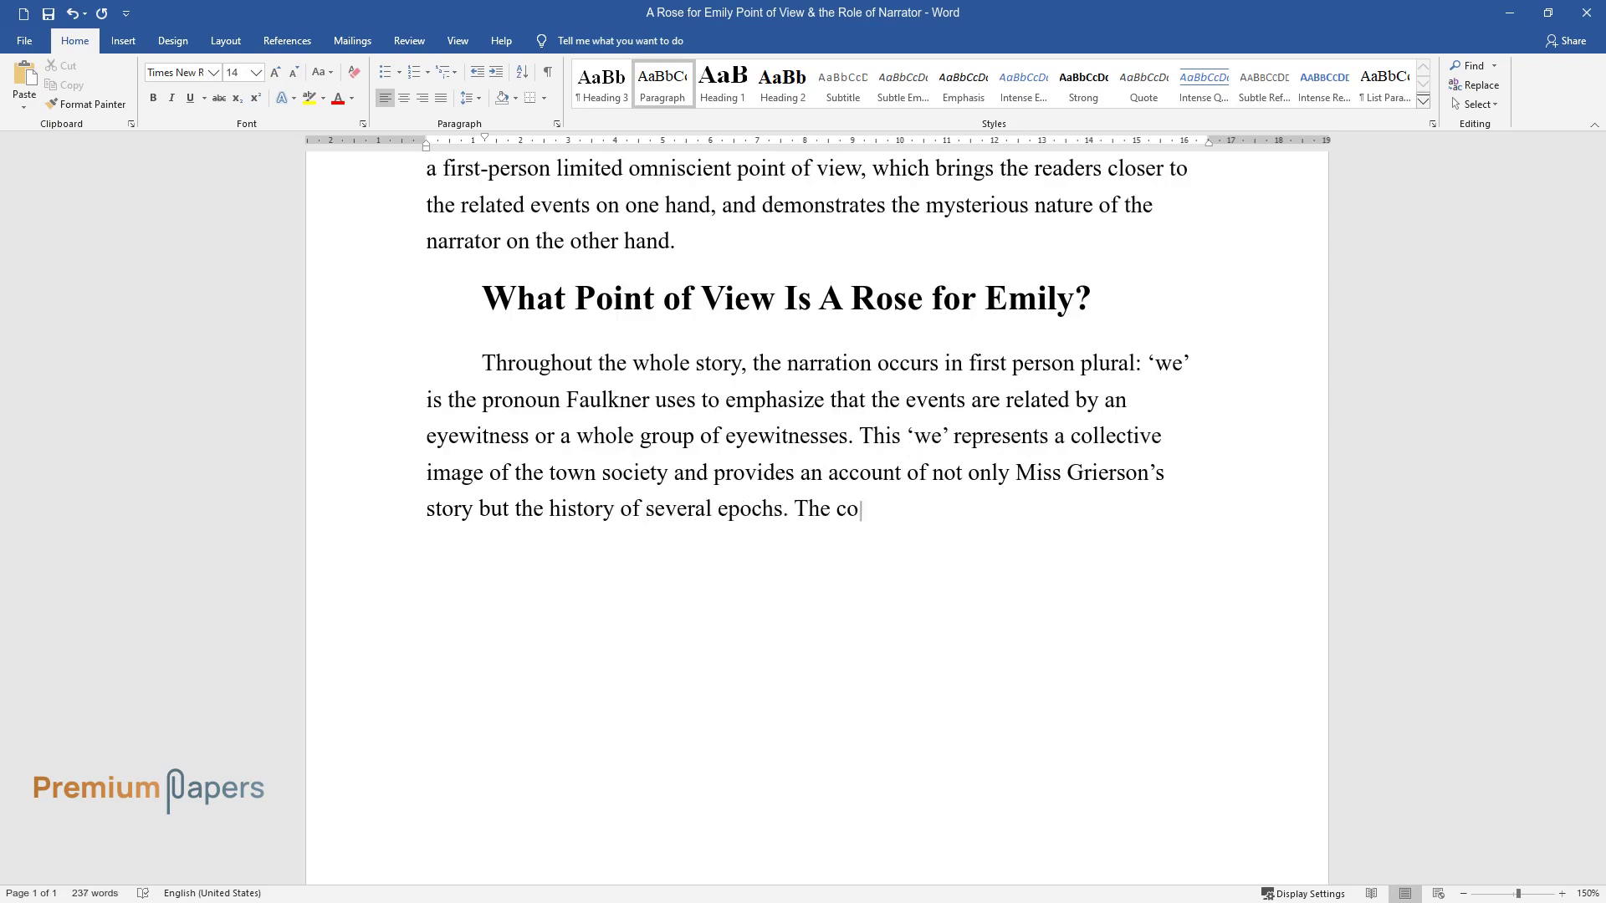
type("llective character of the narrator re")
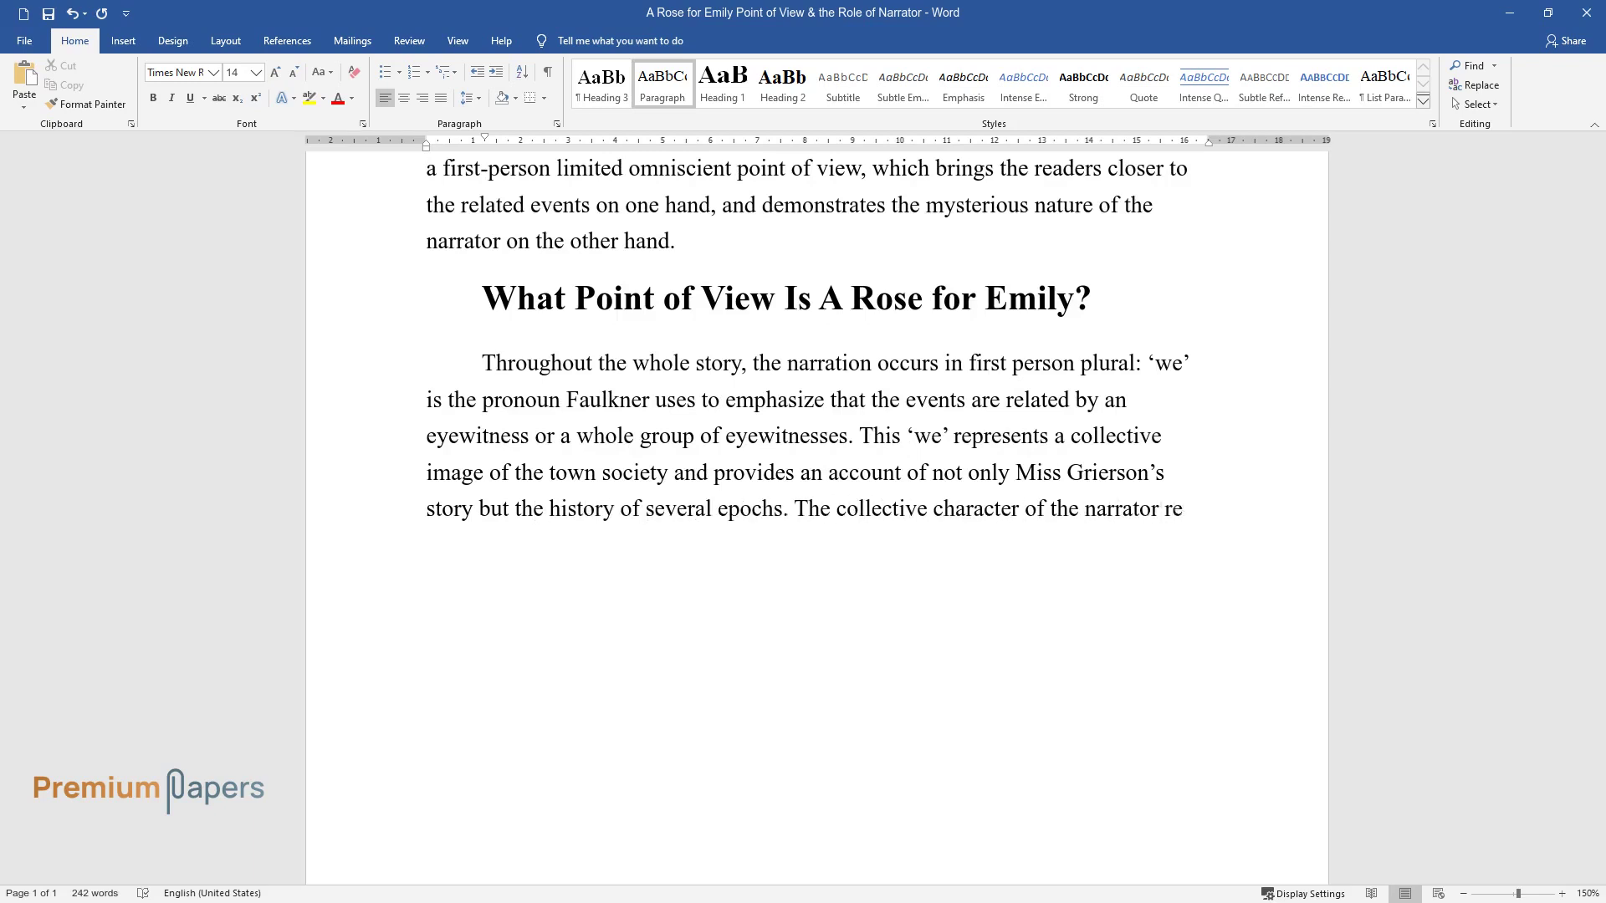
type("veals itself in such phrases as “our")
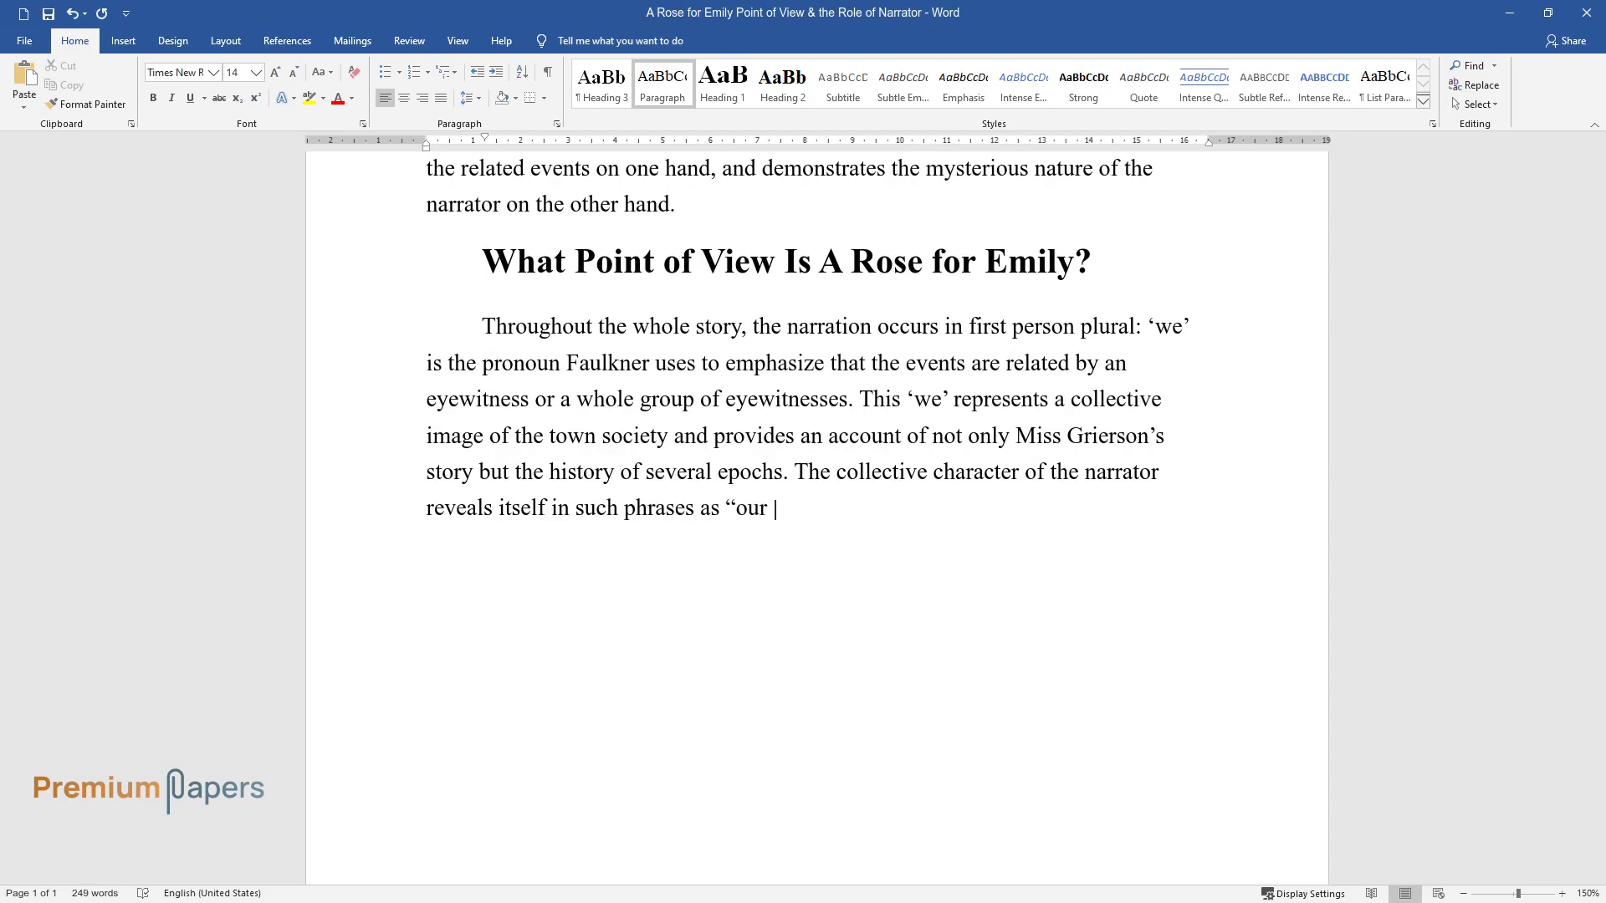
type(" whole town went to her funeral,” “we ")
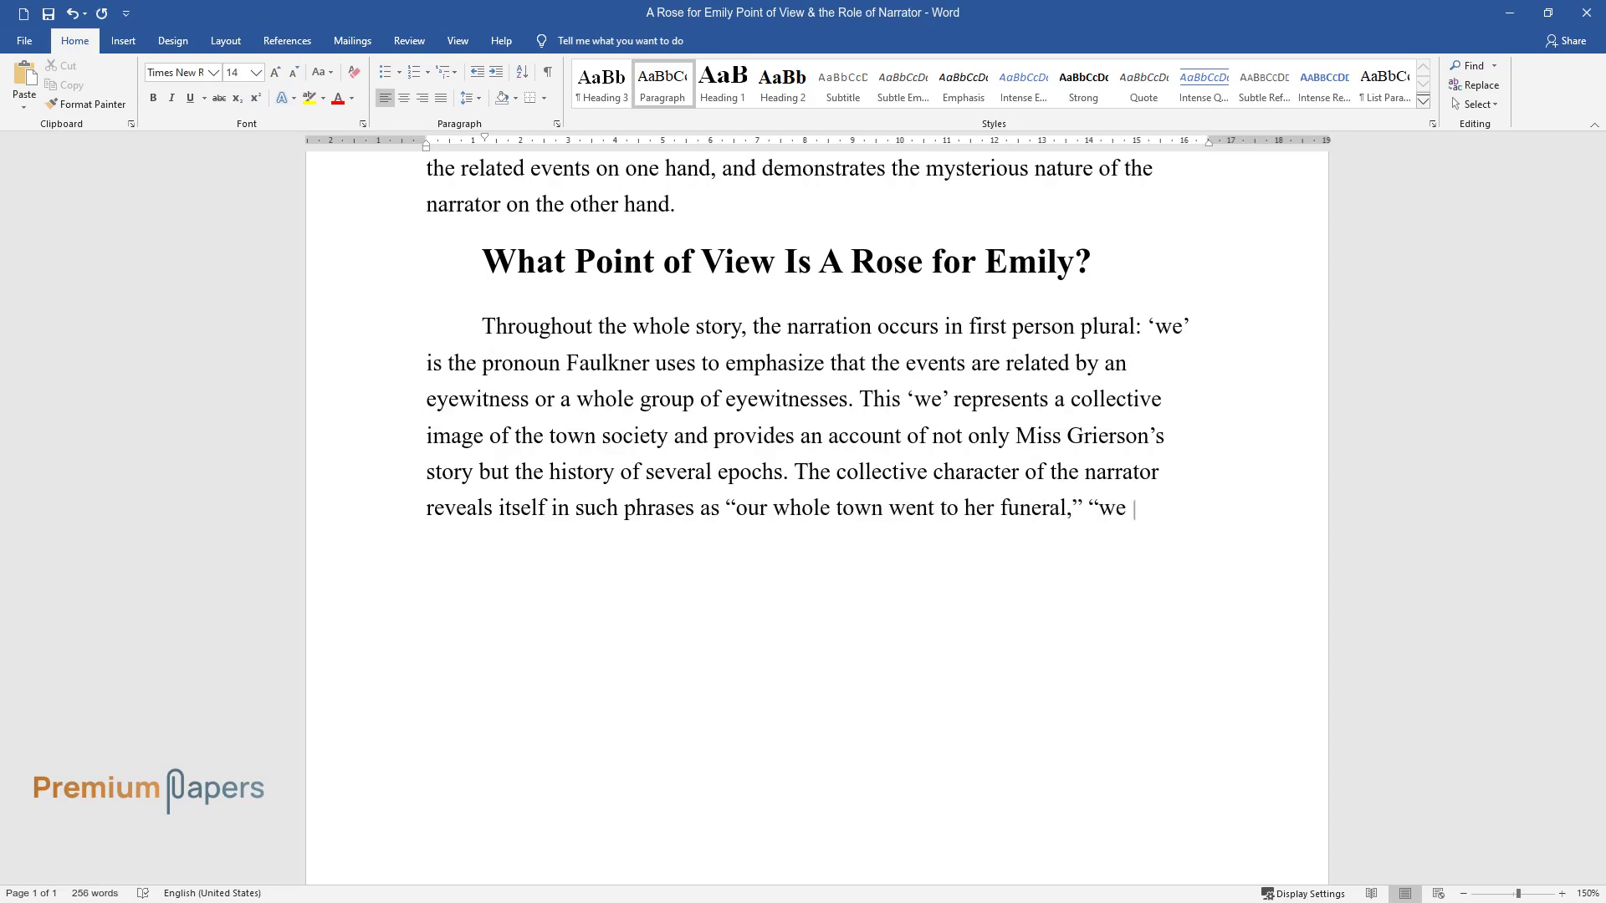
type("were not pleased exactly,” ")
type("“as is our")
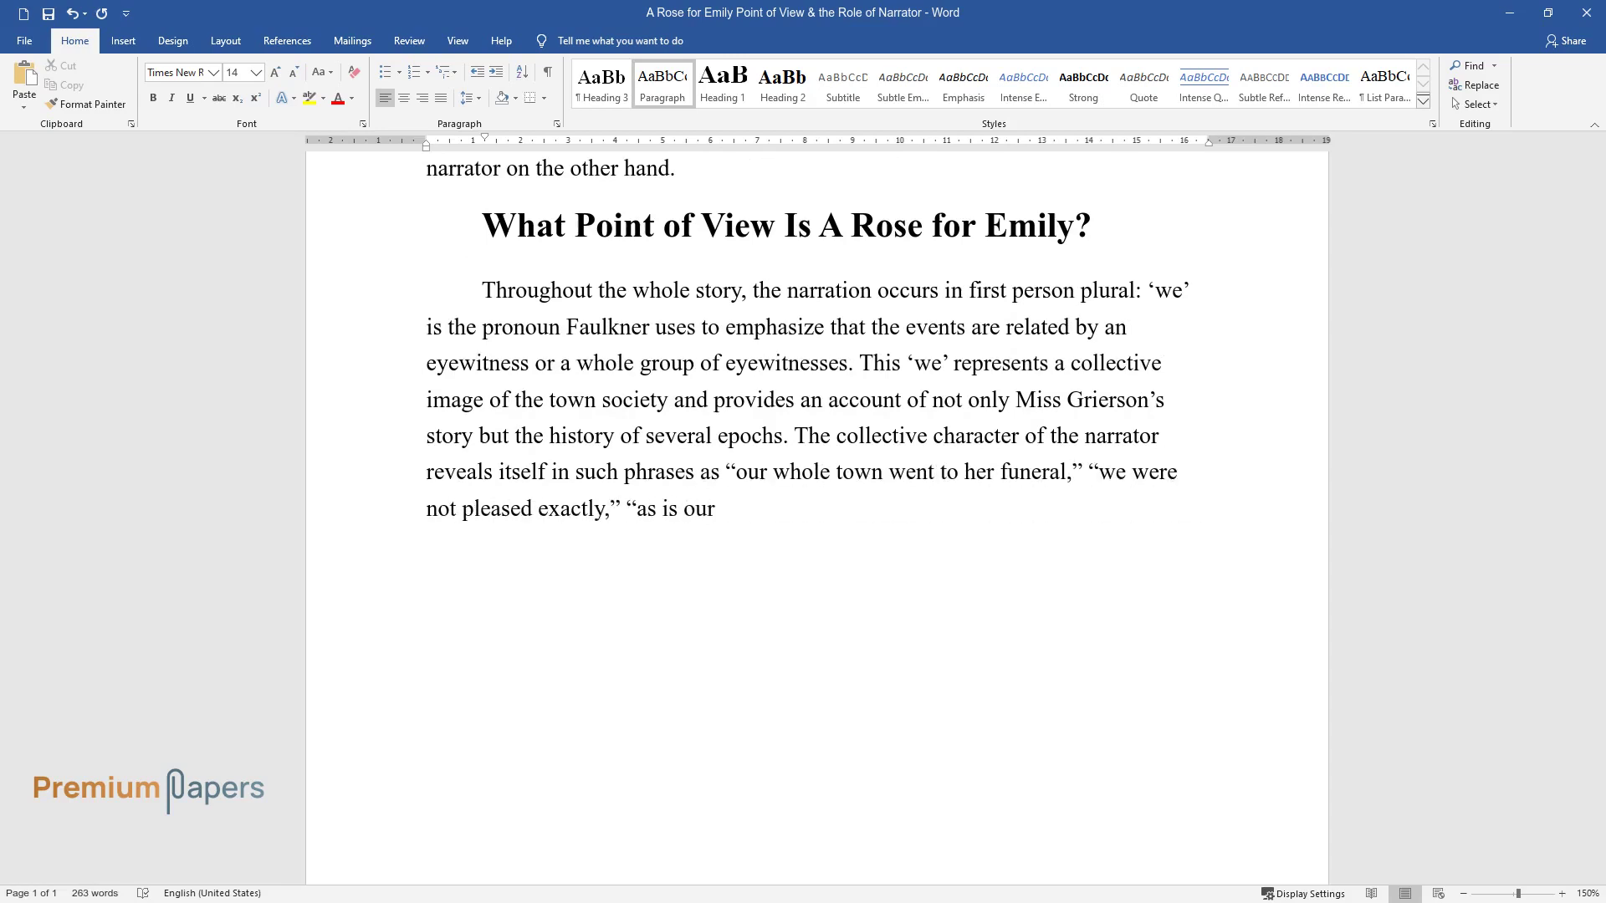
type(" custom,” “we believed,” “we remember")
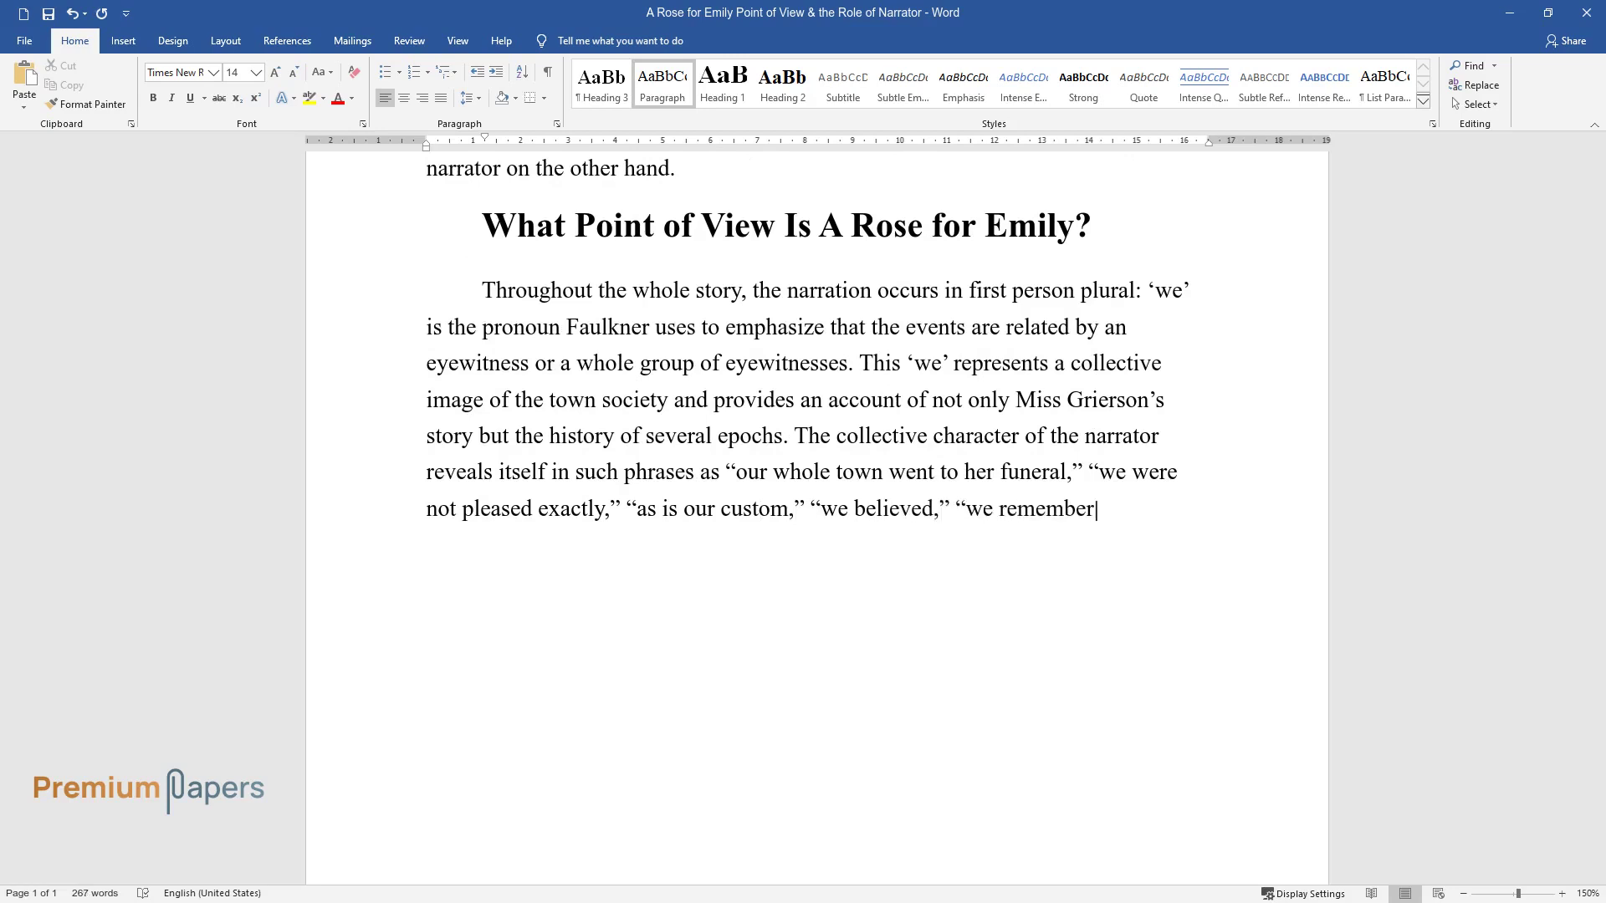
type("ed,” “we knew,” etc. The outward auth")
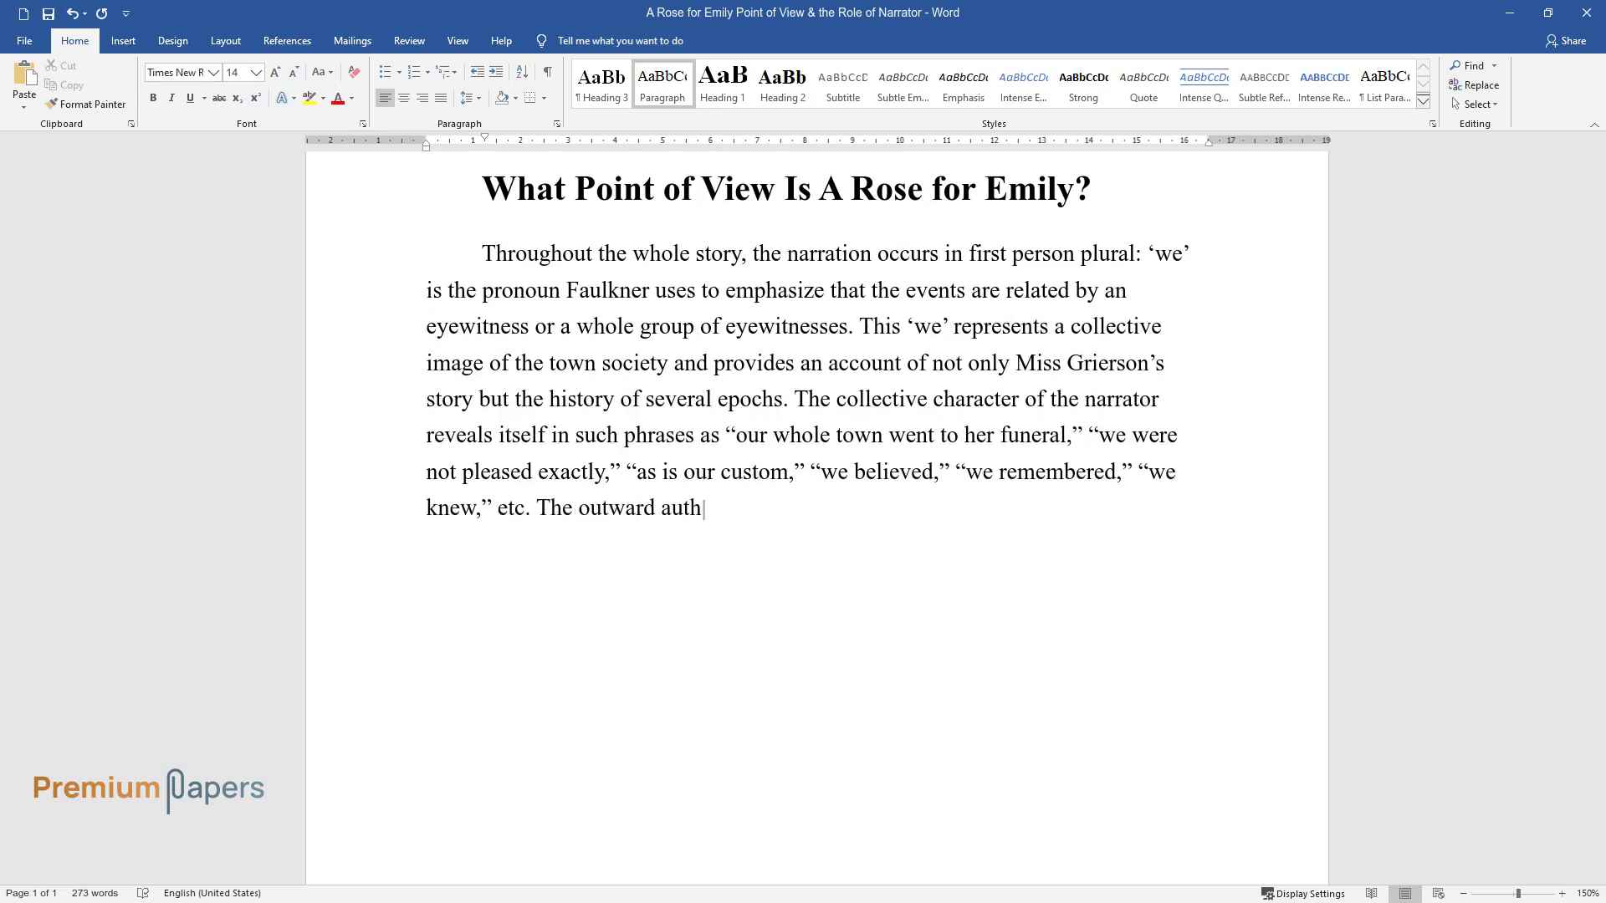
type("ority of such statements, together wi")
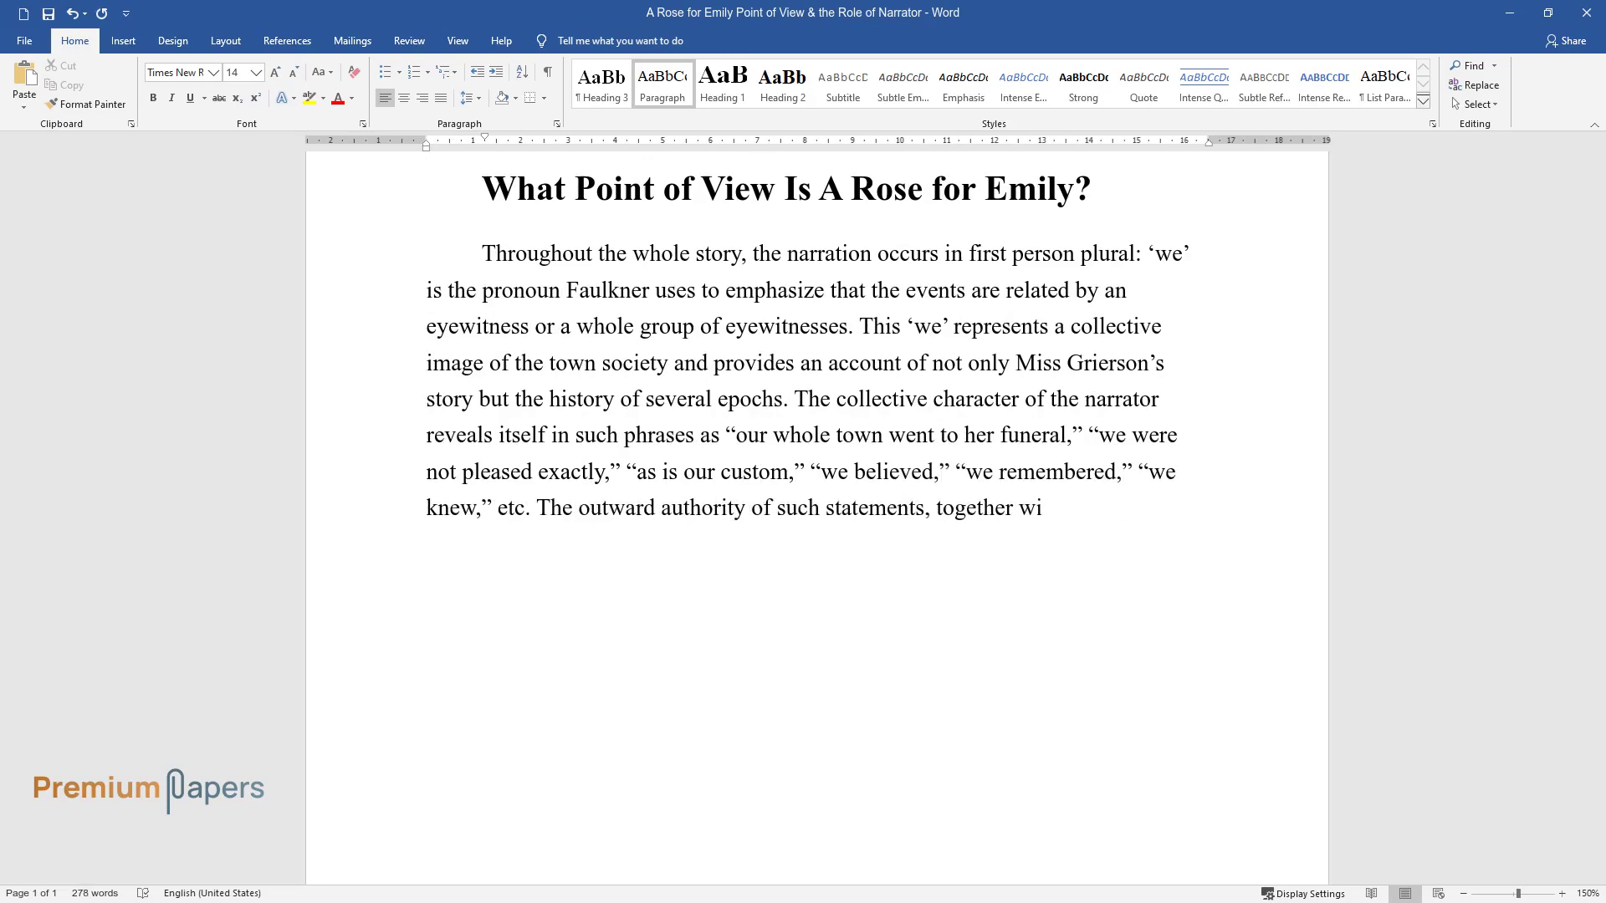
type("th the confident pr")
type("edictions of this ")
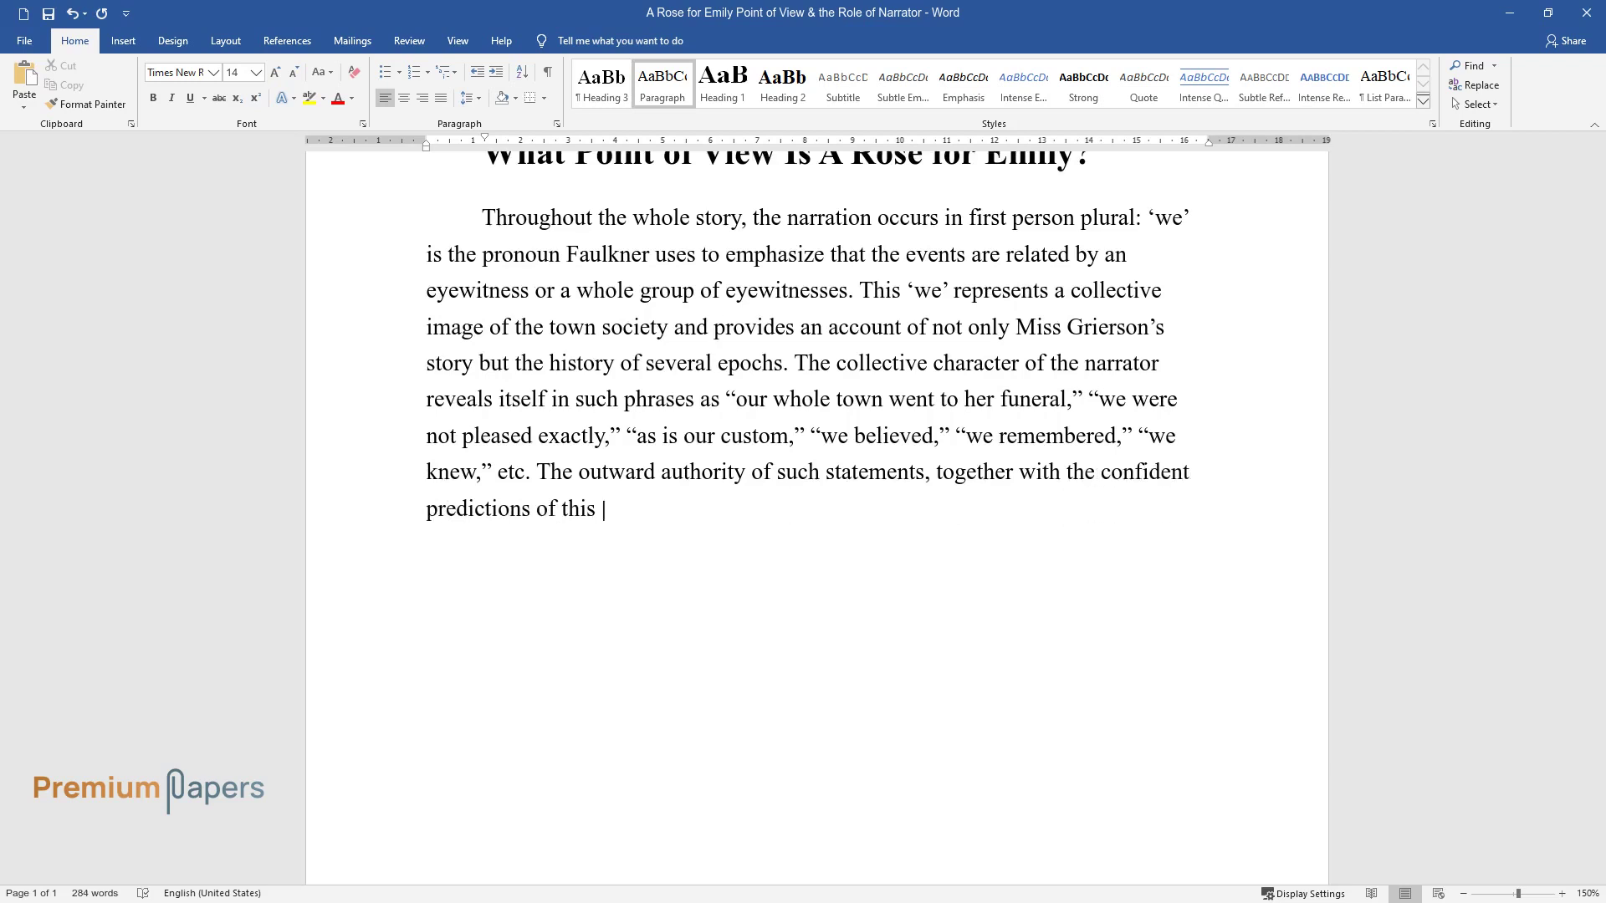
type("collective image concerning Miss Grie")
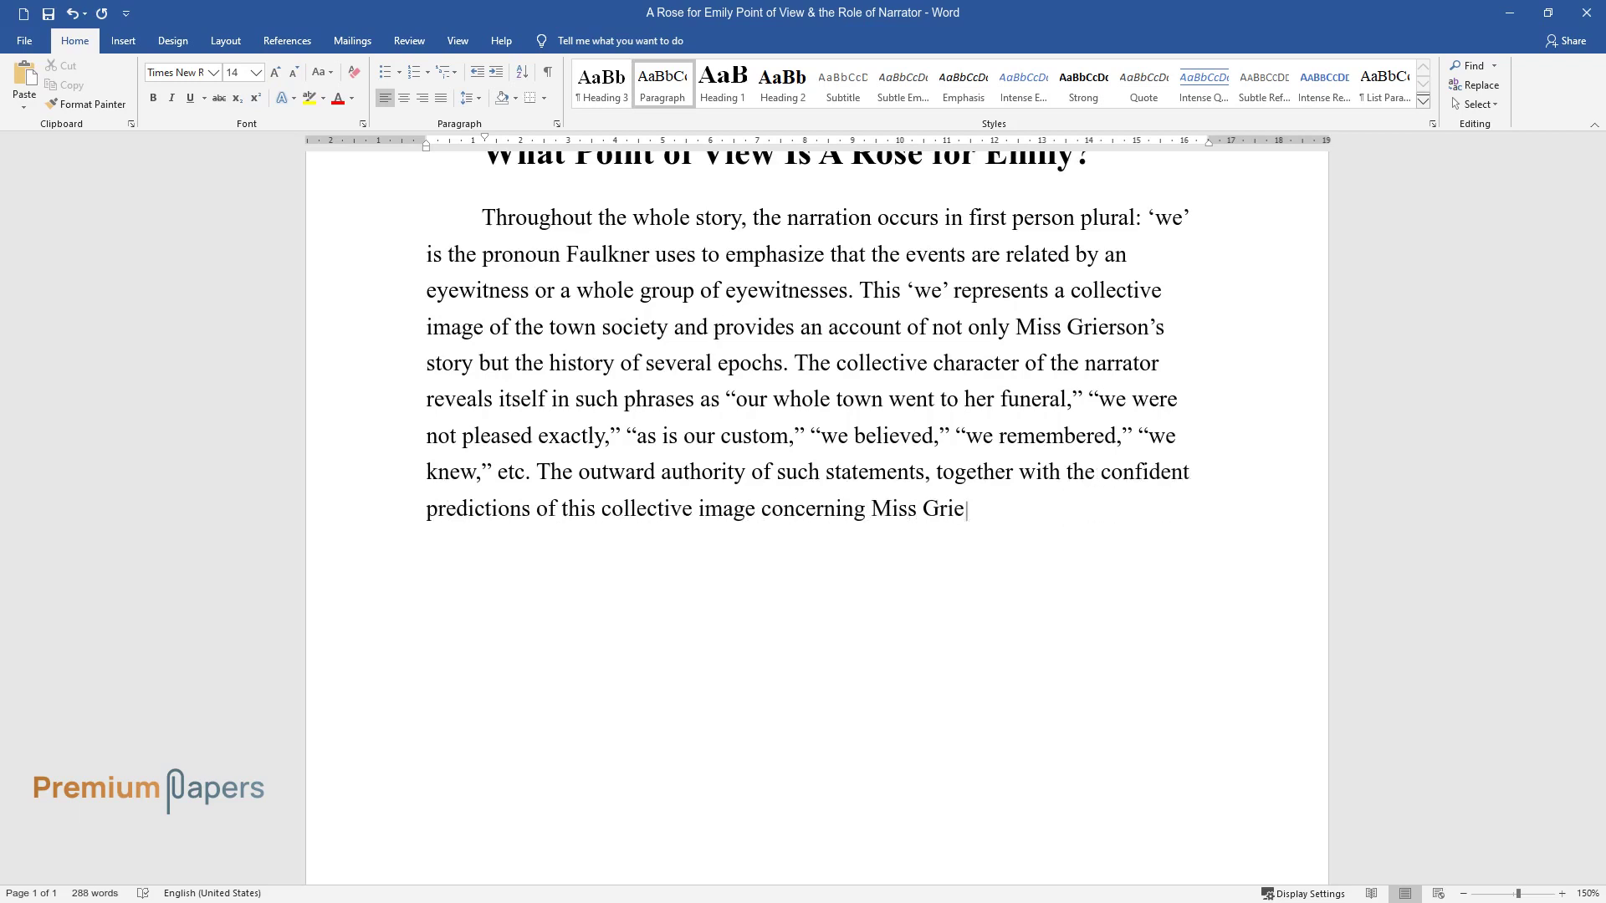
type("rson's private life")
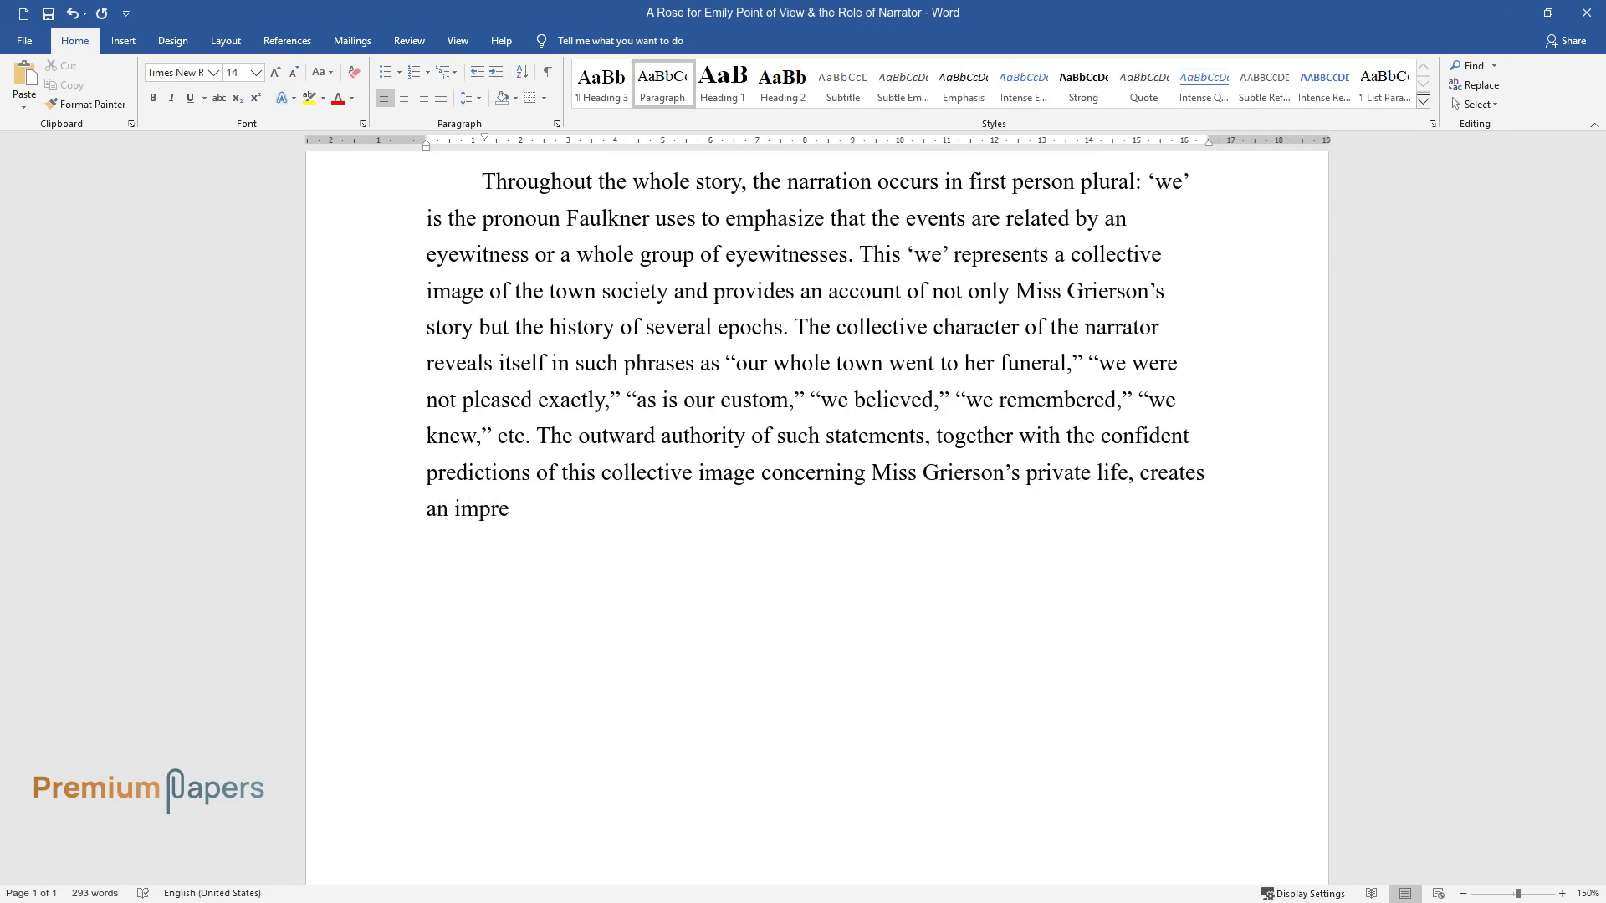
type(", creates an impression of a know-all (or omniscient) n")
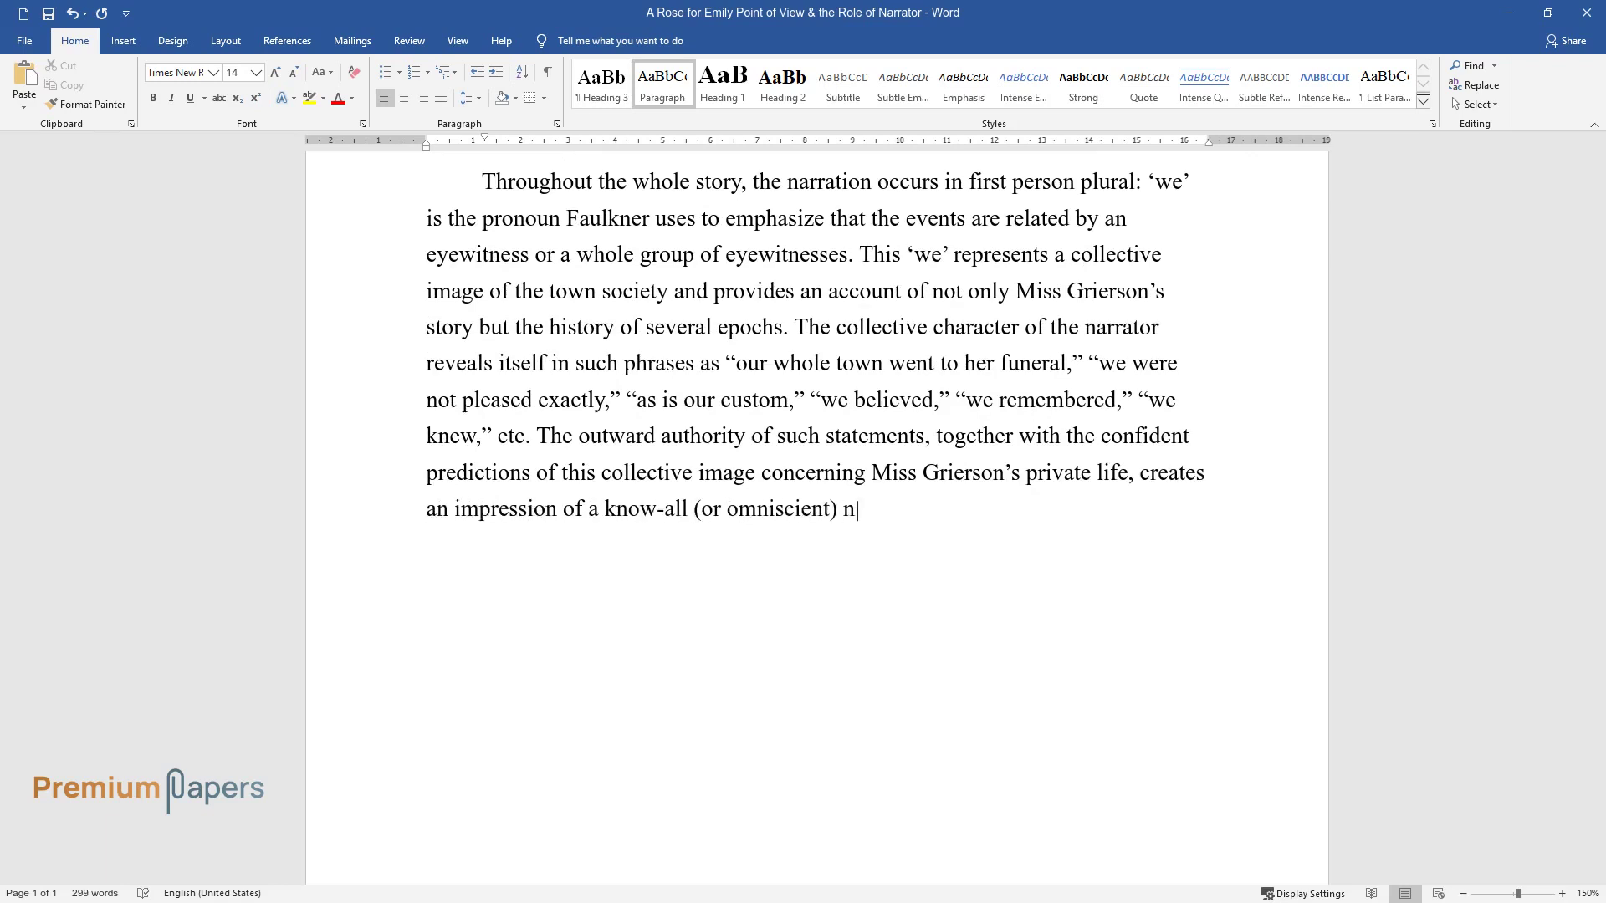
type("arrator who is farseeing enough to pr")
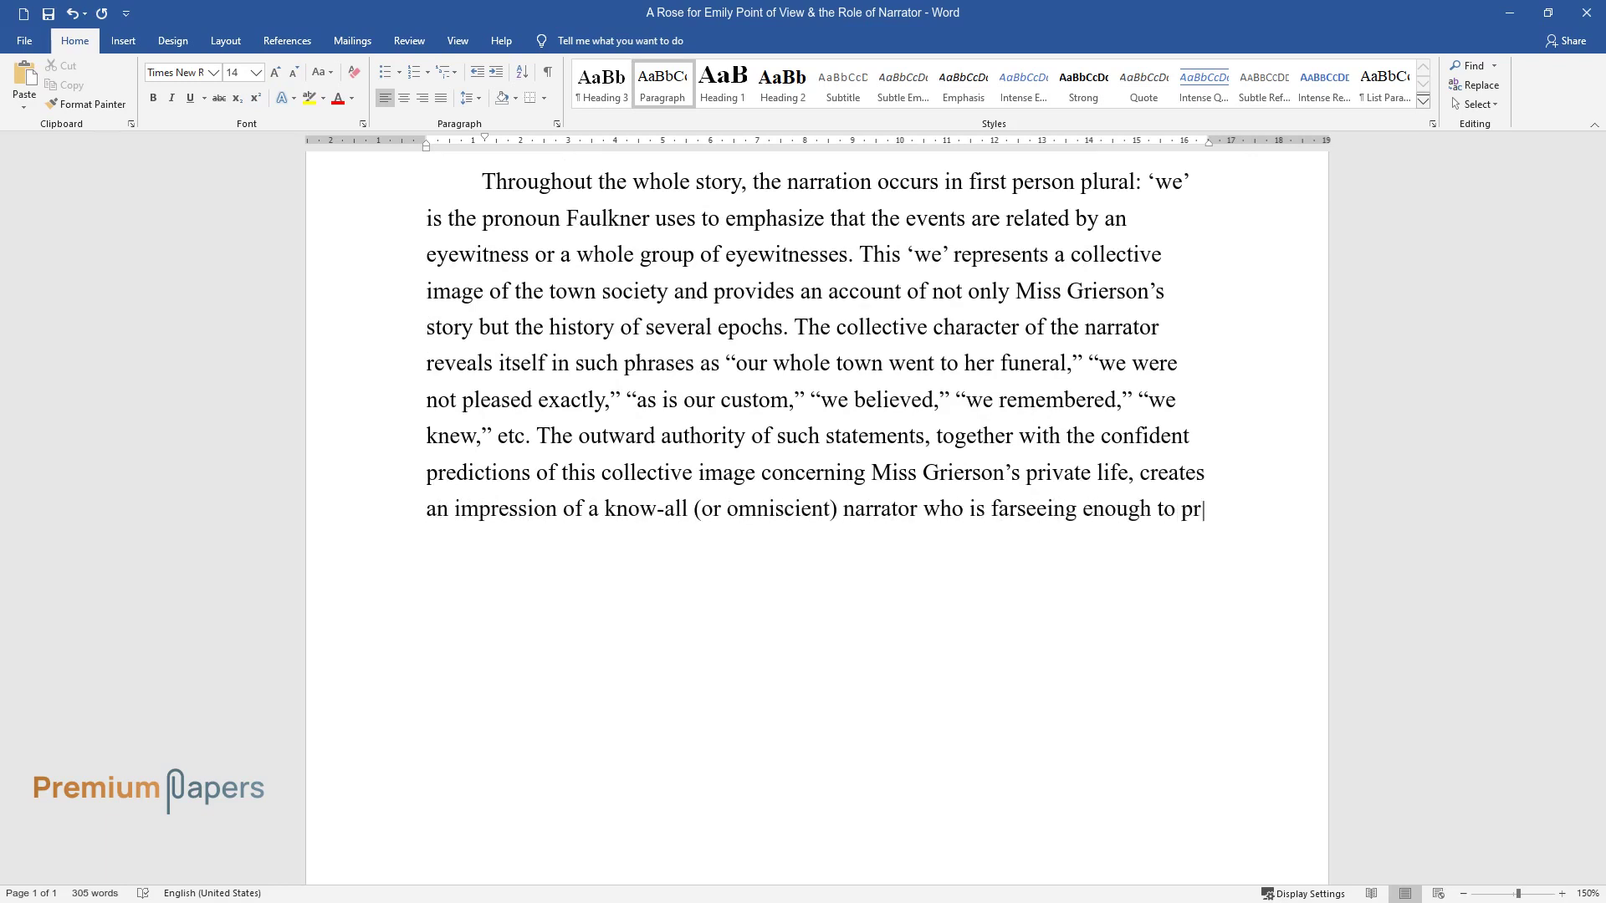
type("ovide for the future course of events")
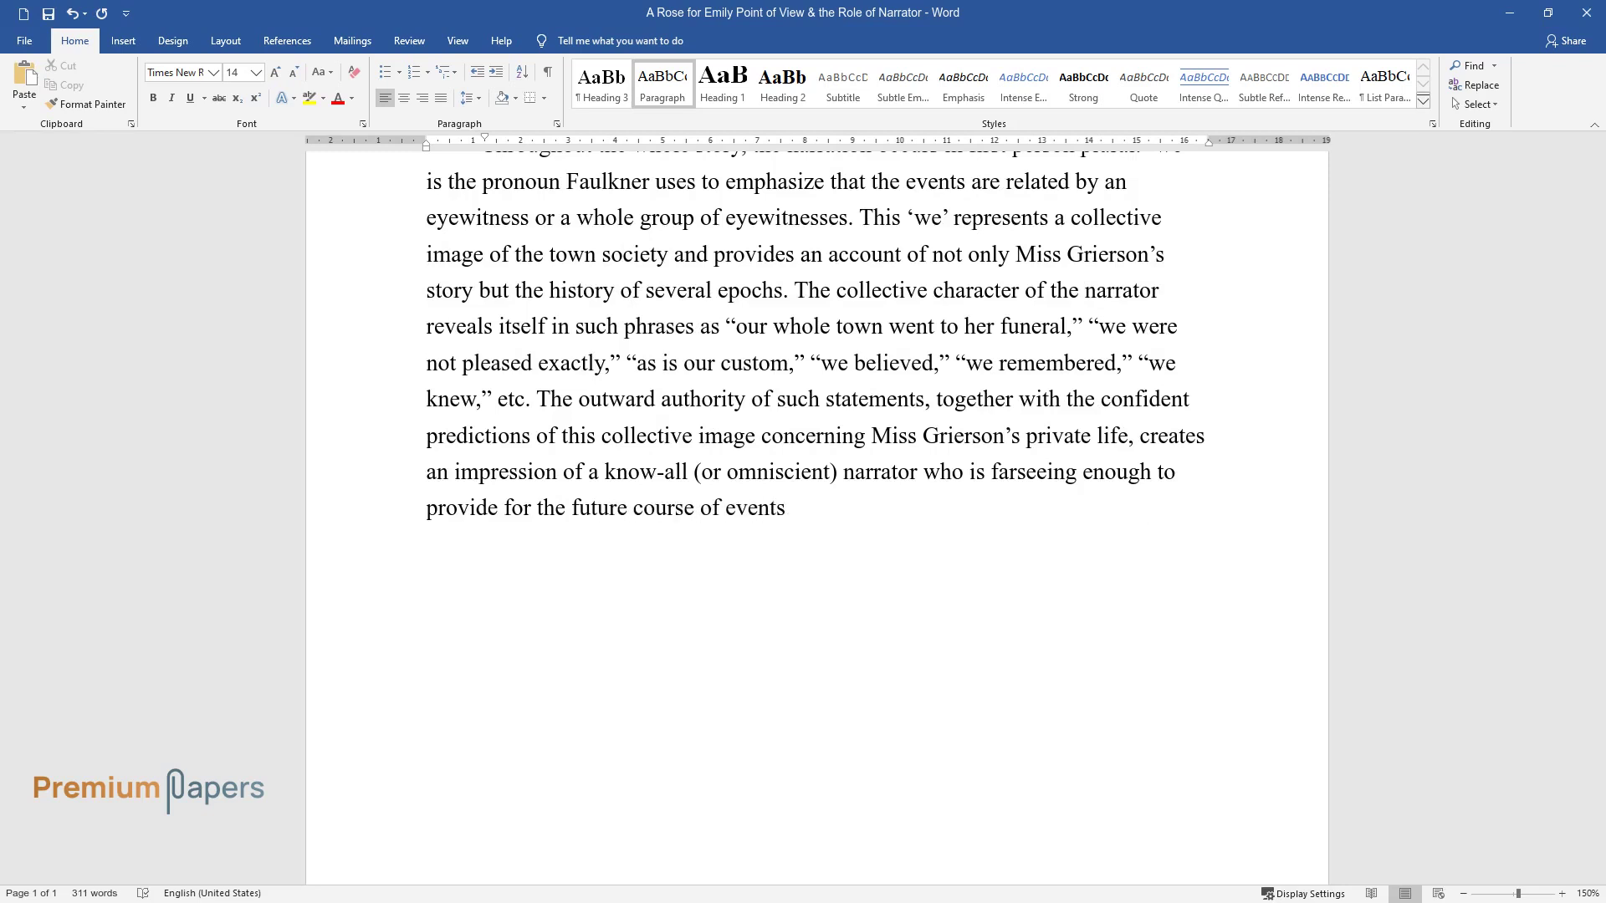
type(". The emotionality of this collective")
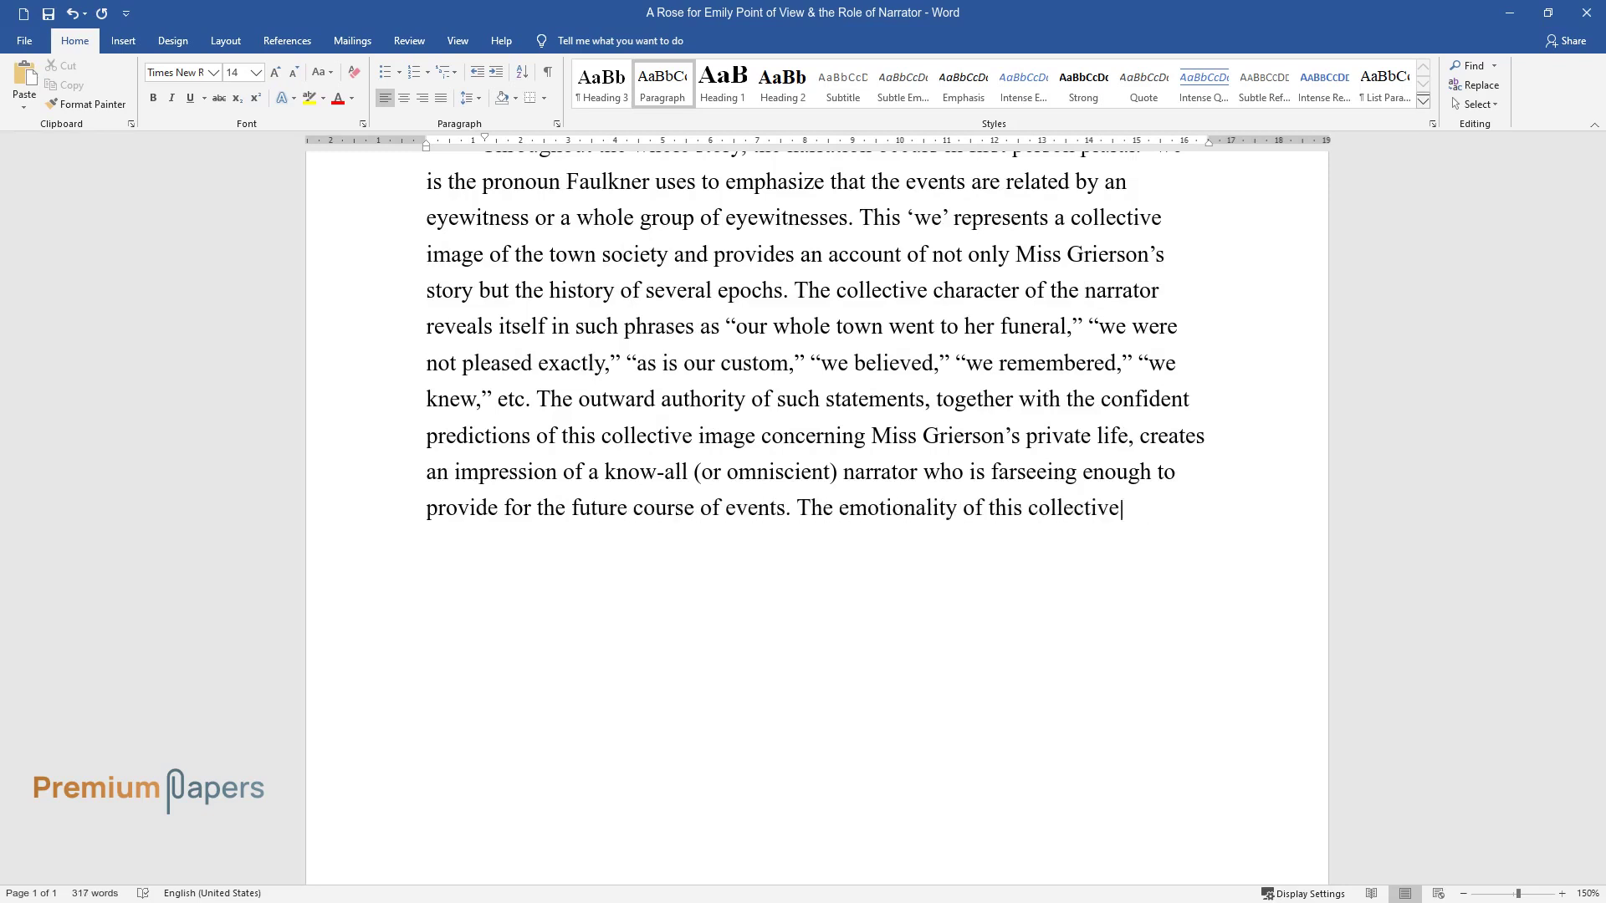
type(" reaction to every little occurrence ")
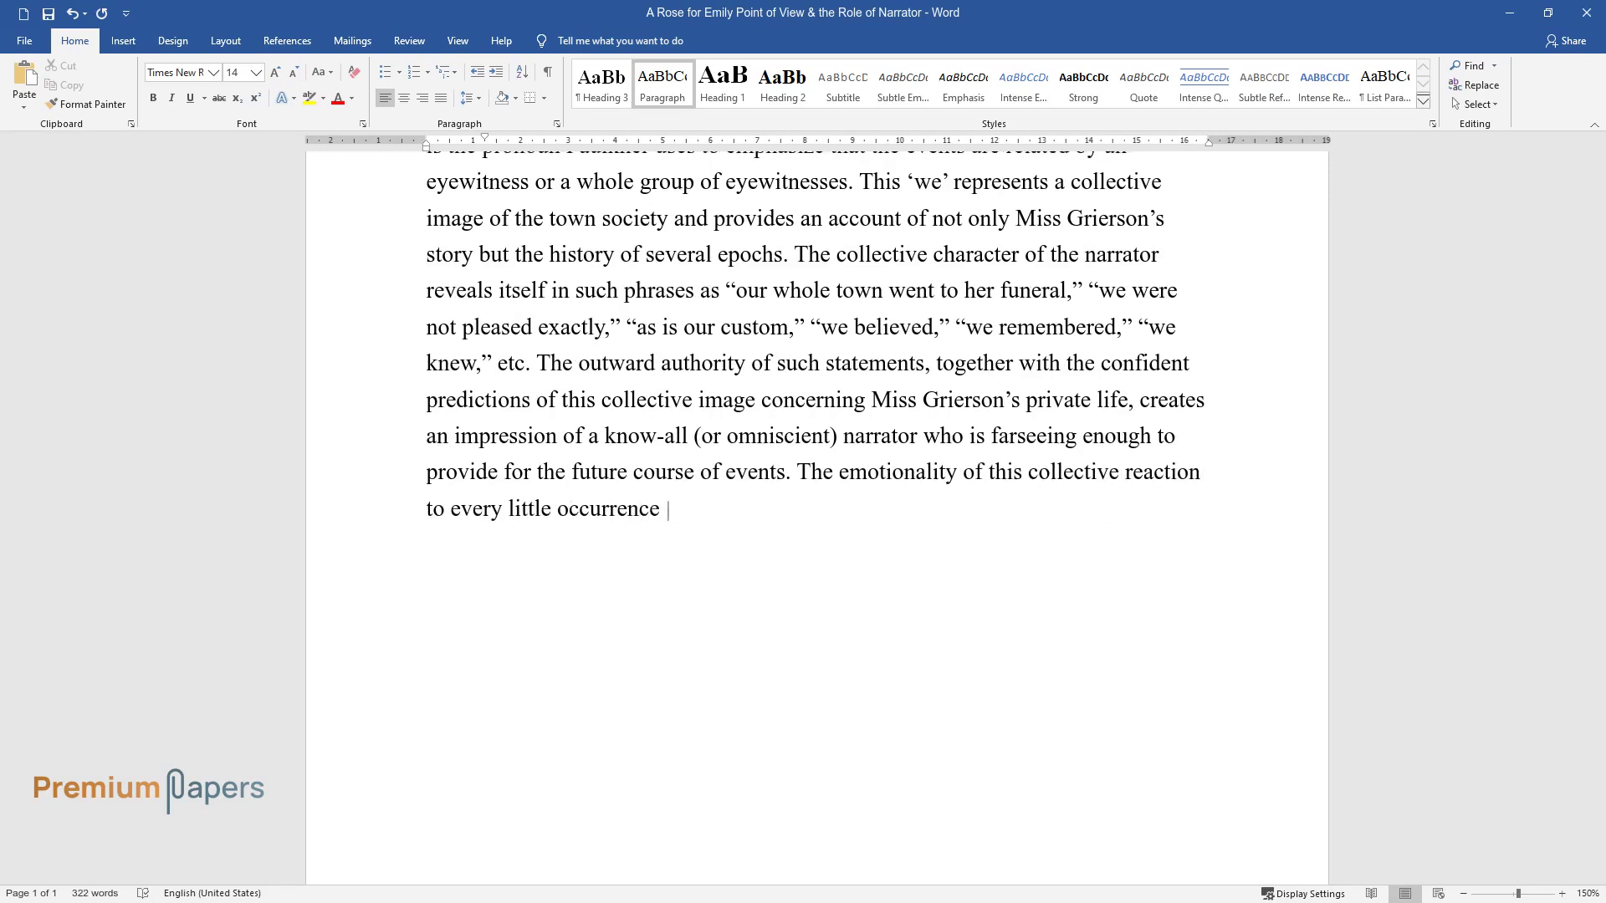
type("in Miss Grierson’s life suggests that")
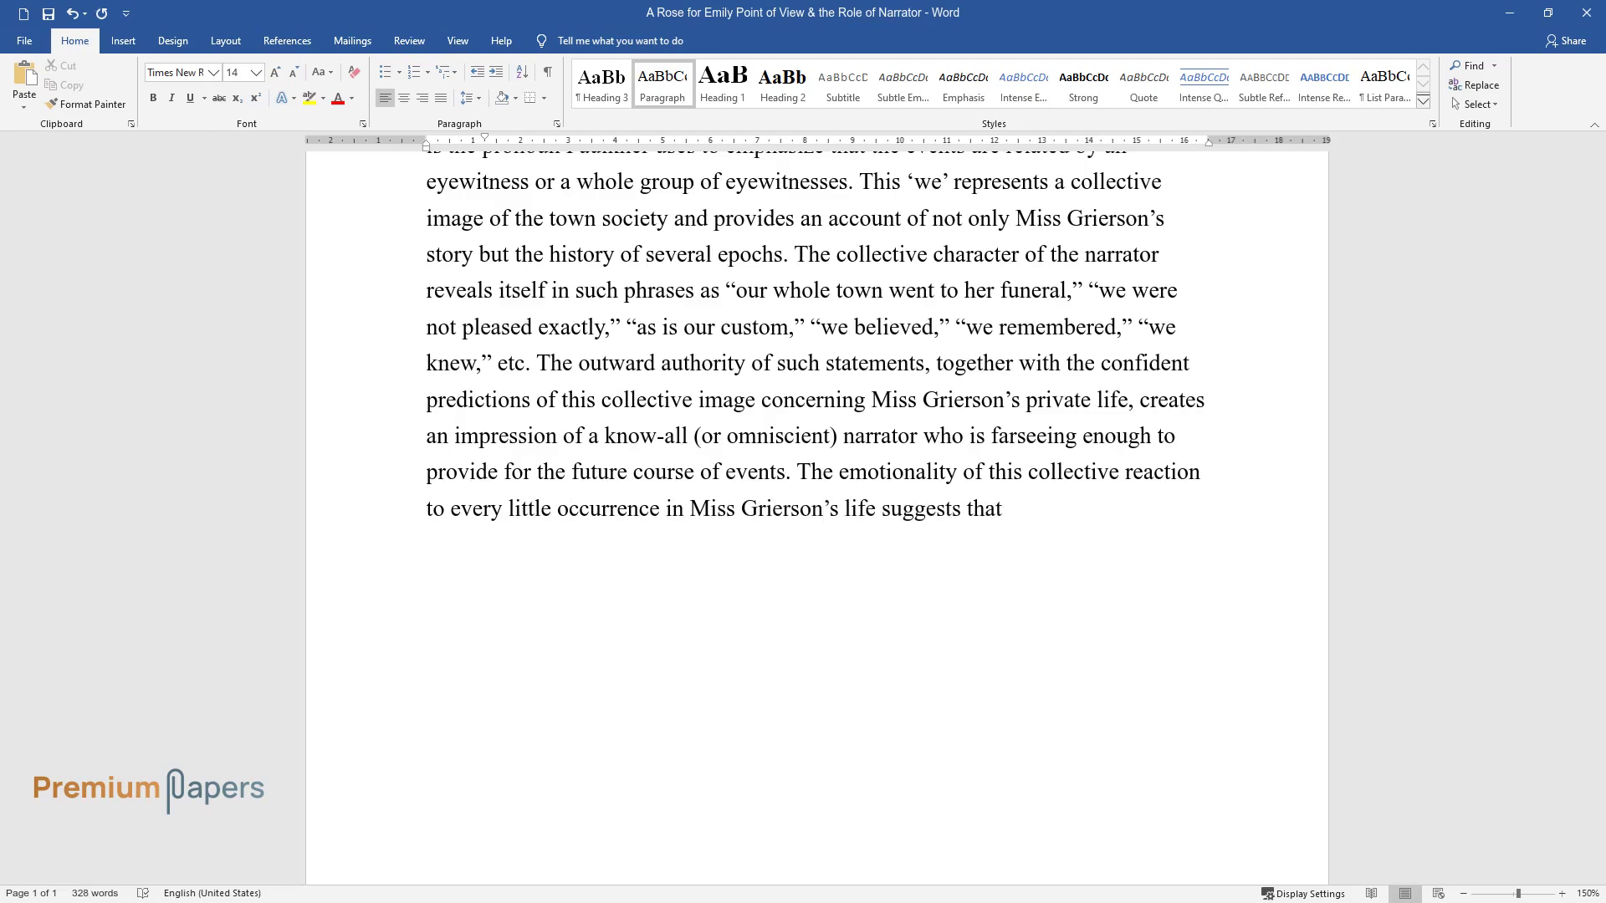
type(" the pronoun ‘we’ may stand for the c")
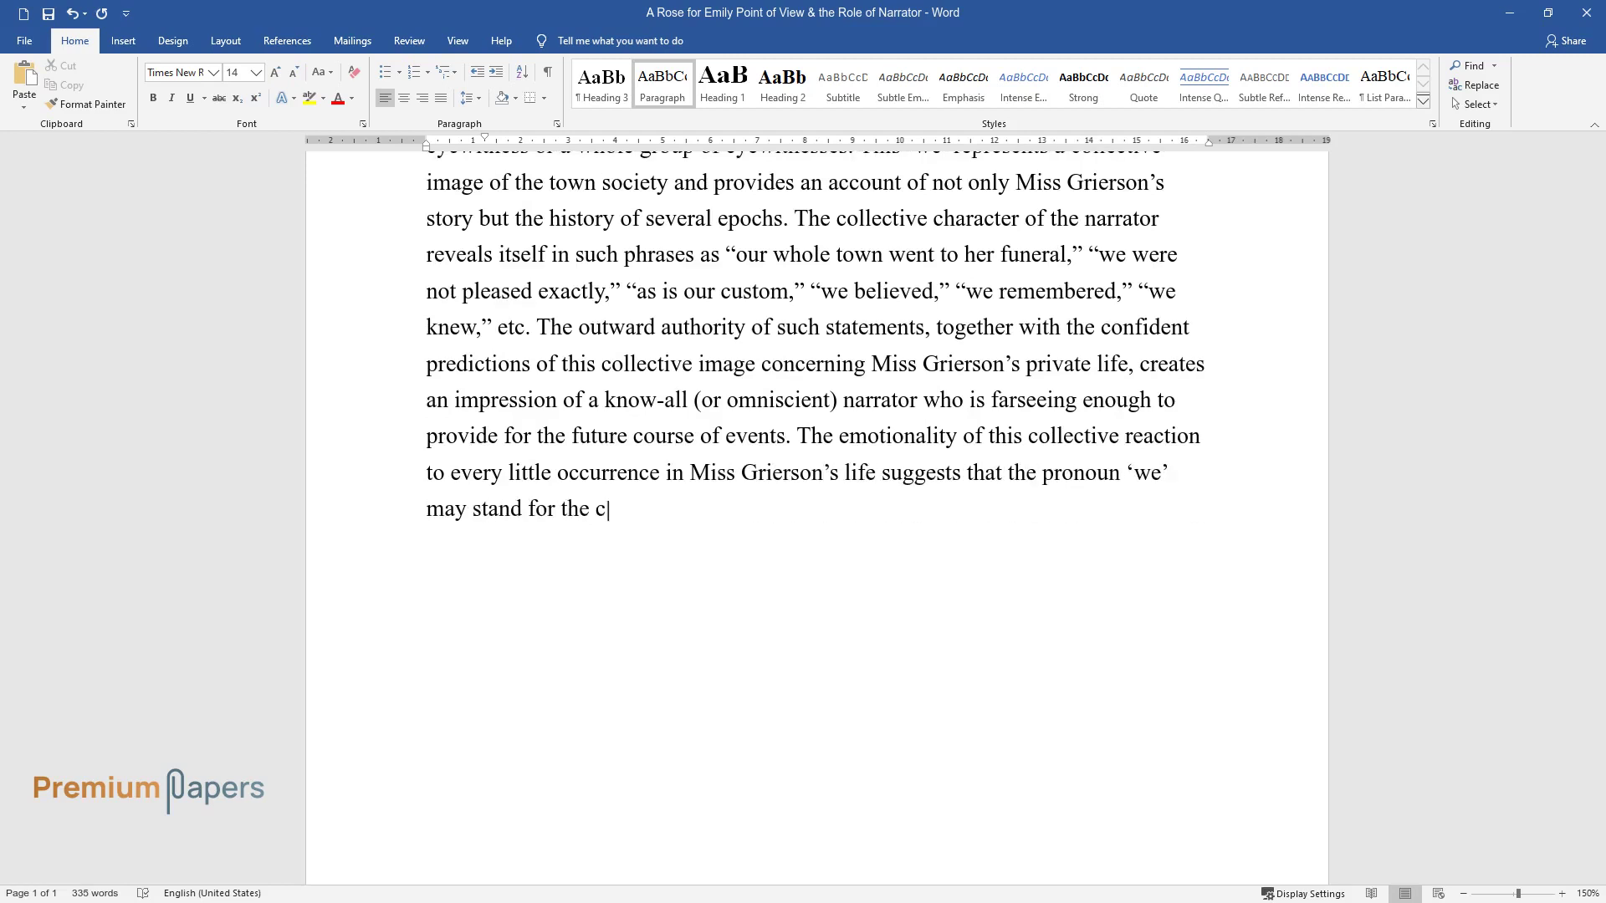
type("ommunity of town gossip who want everything done their way and are outraged if things go out of their control.")
key("Return")
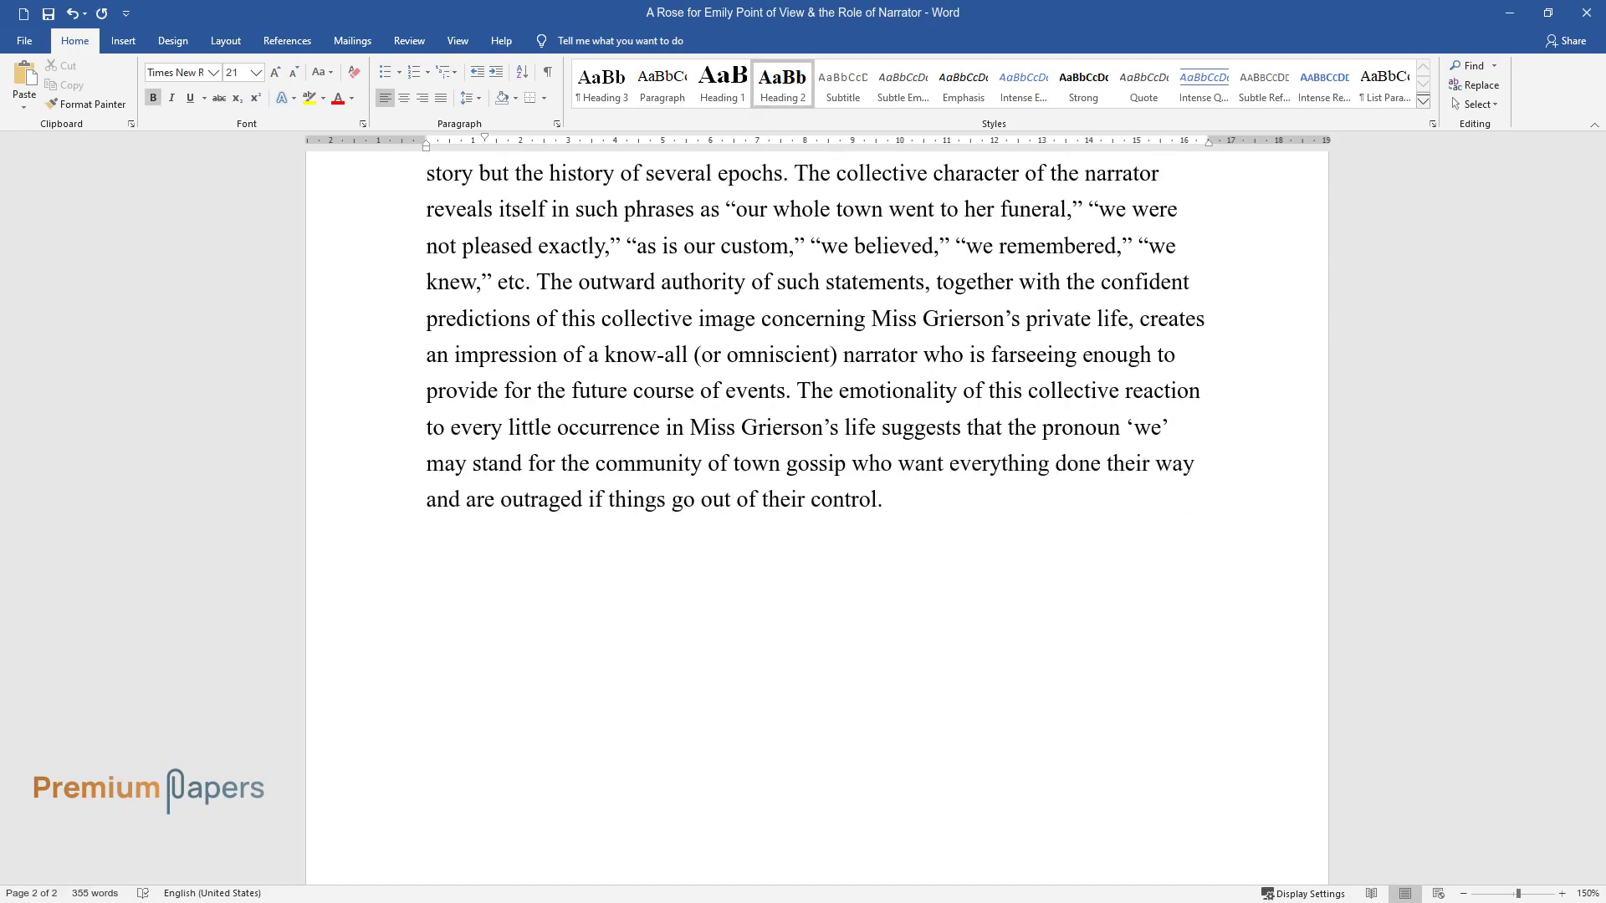
type("The Role of Coll")
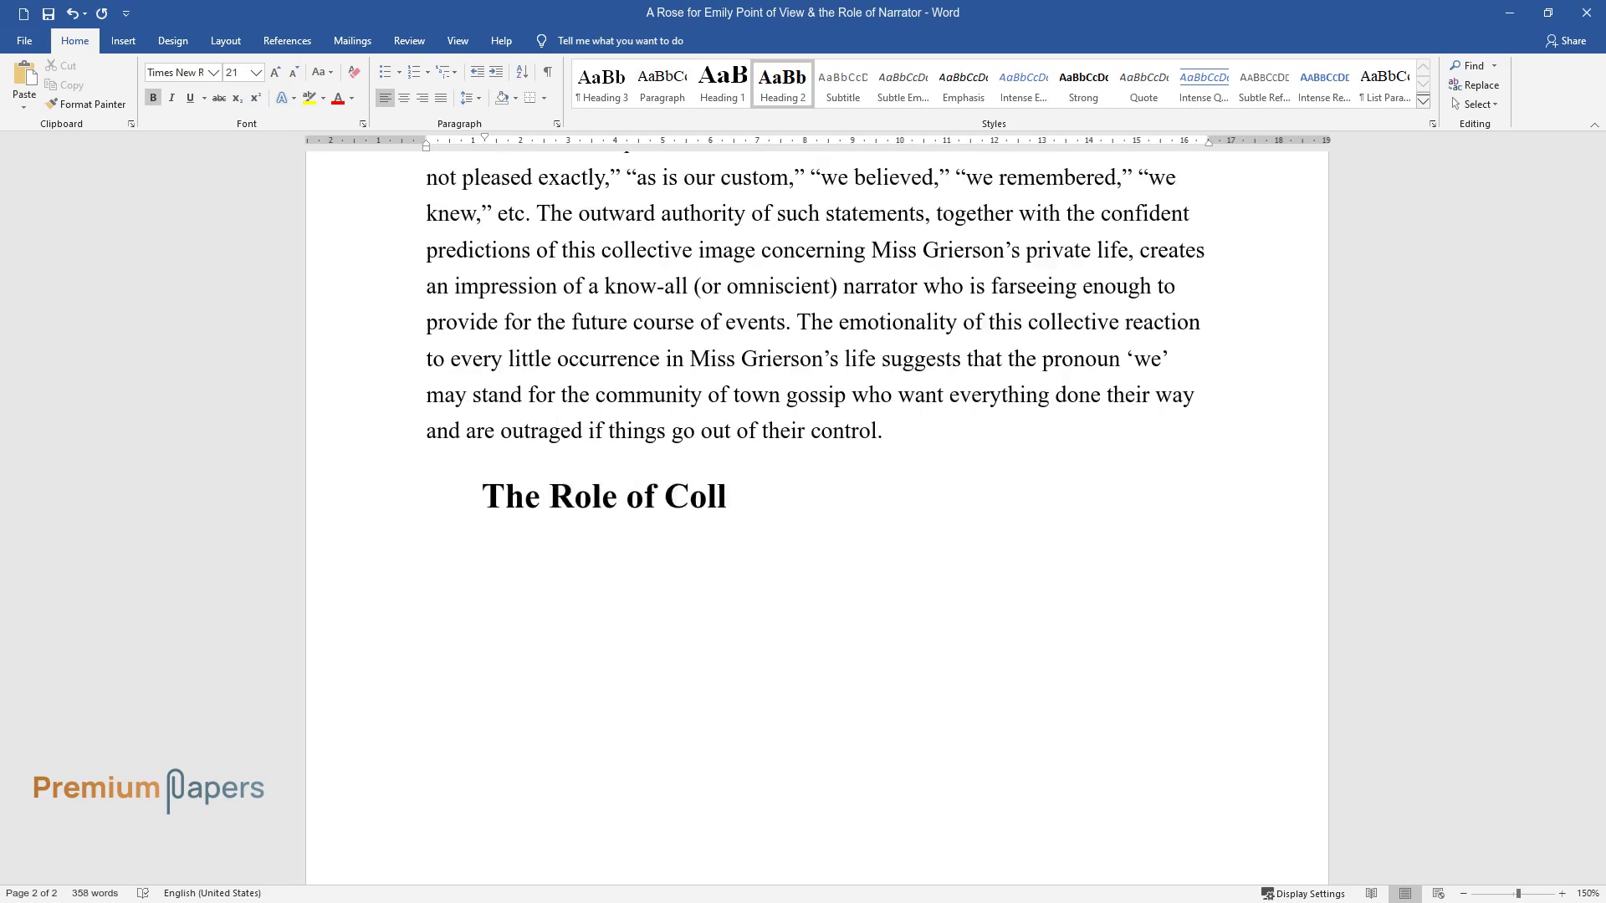
type("ective Narrator in A Rose for Emily")
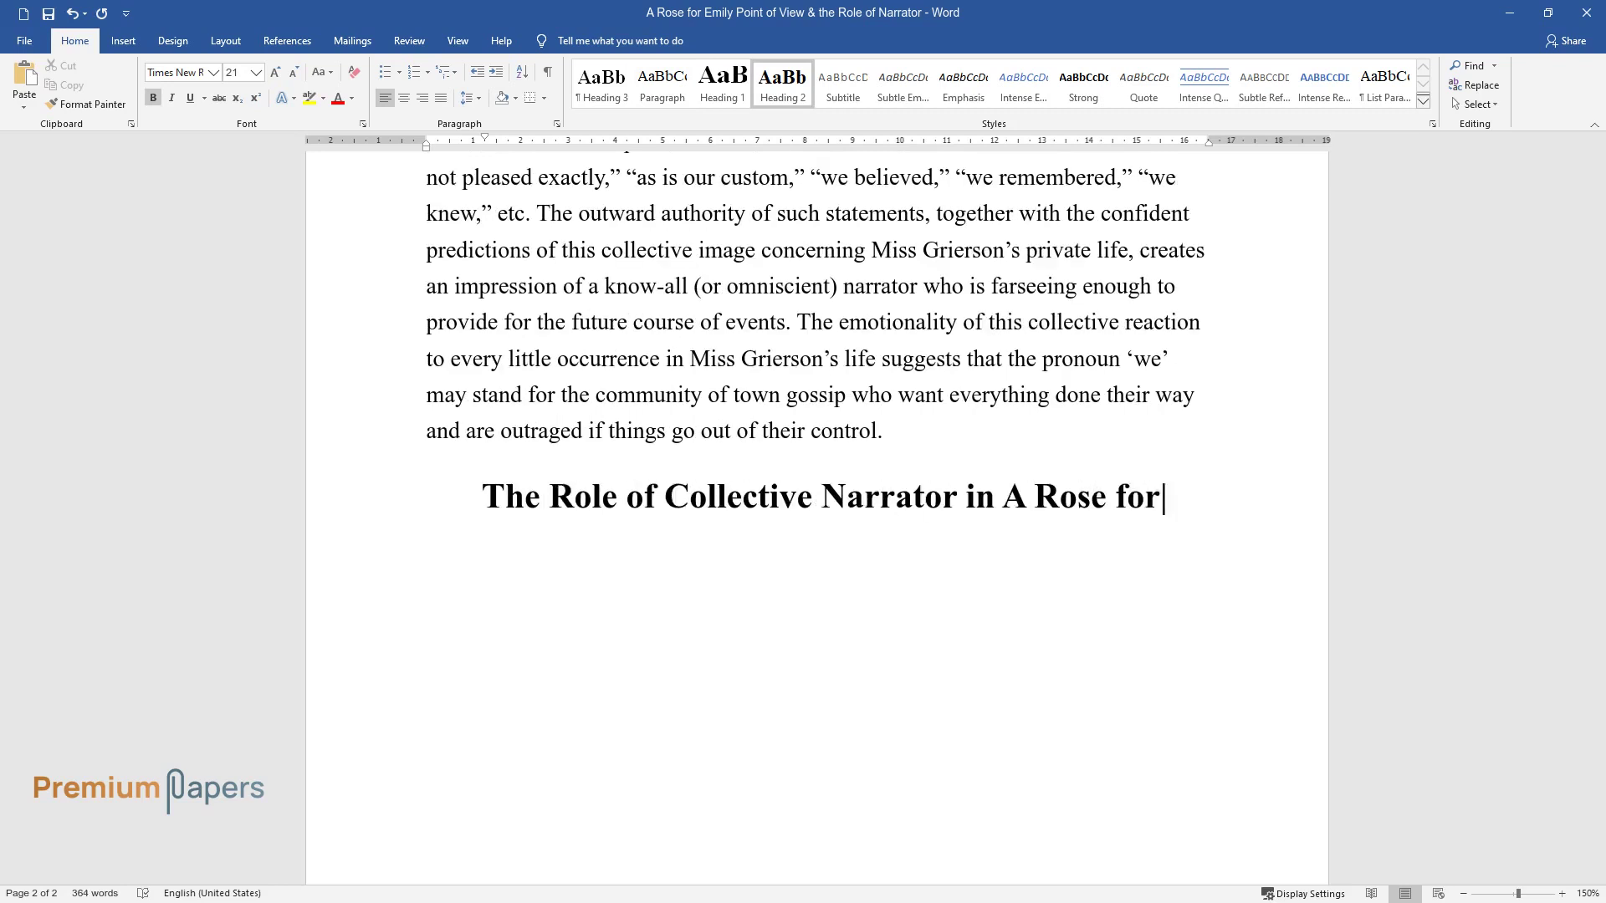
key("Return")
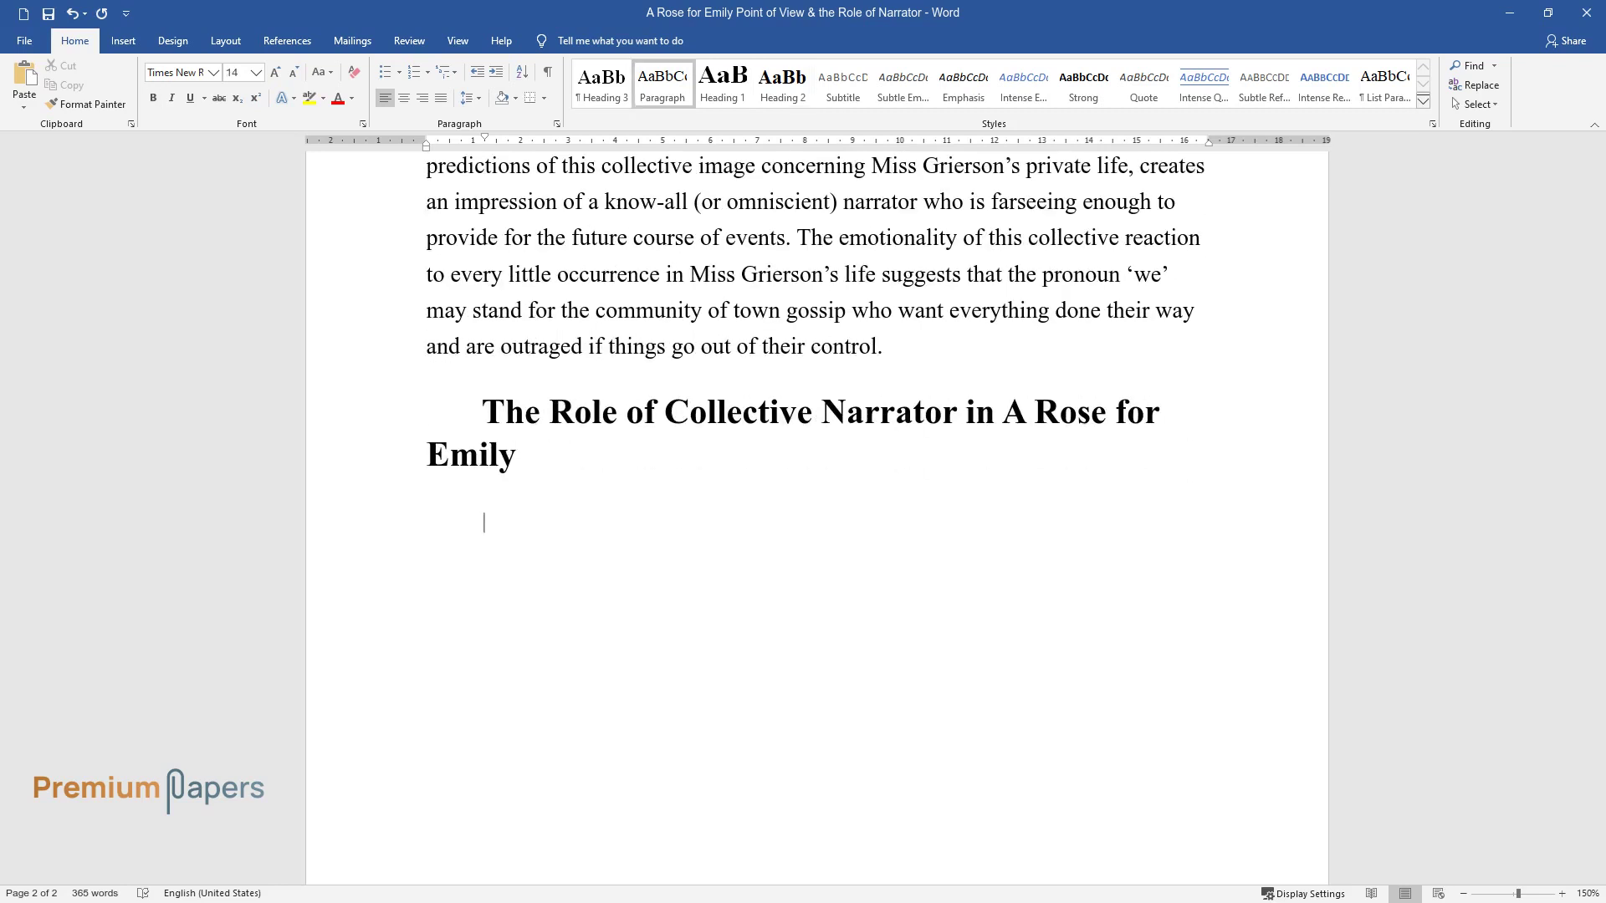
Write the paragraph beginning 'The outward authority of the collective narrator', with the foreshadowing quote and the switch to 'they'
type("The outward authorit")
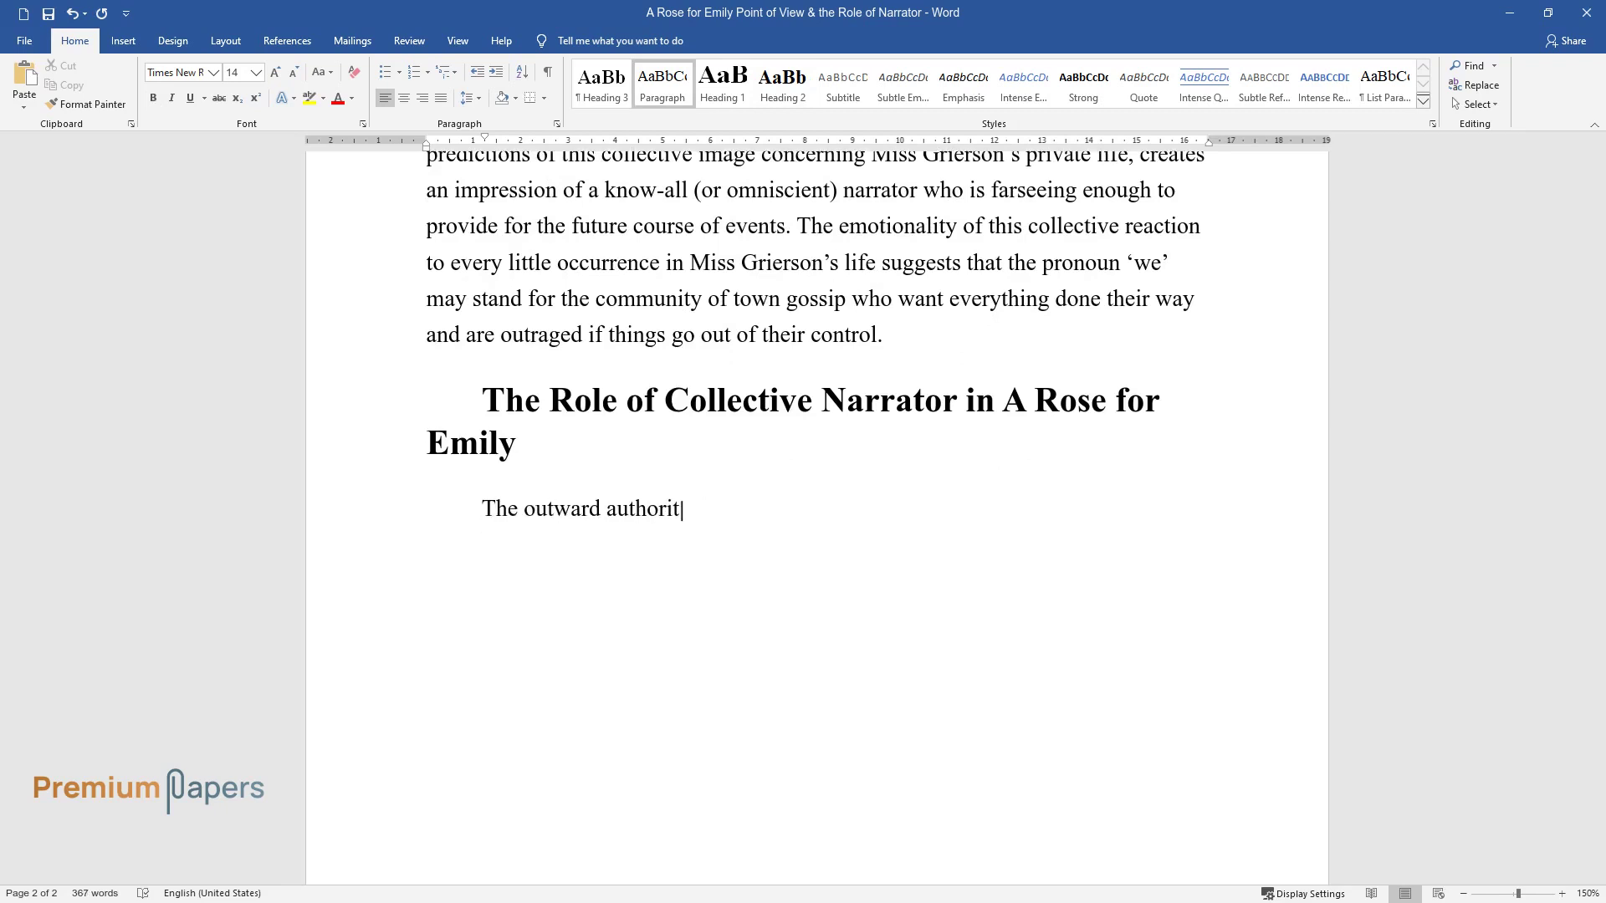
type("y of the collective narrator, which should generally inspire th")
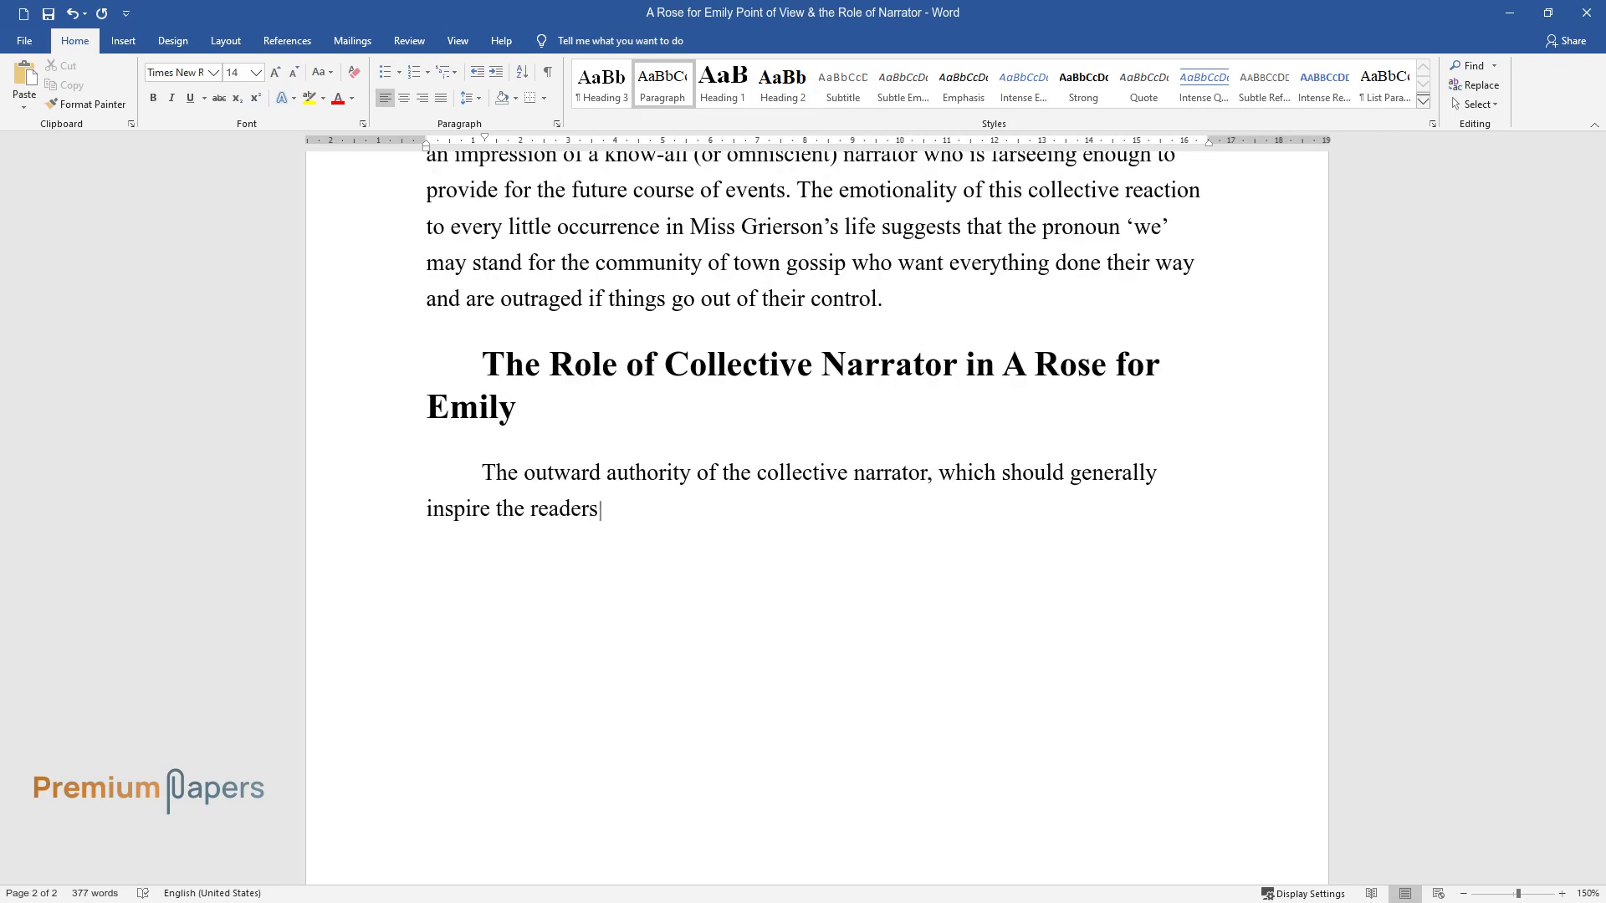
type("e readers' trust, is therefore shaken by the i")
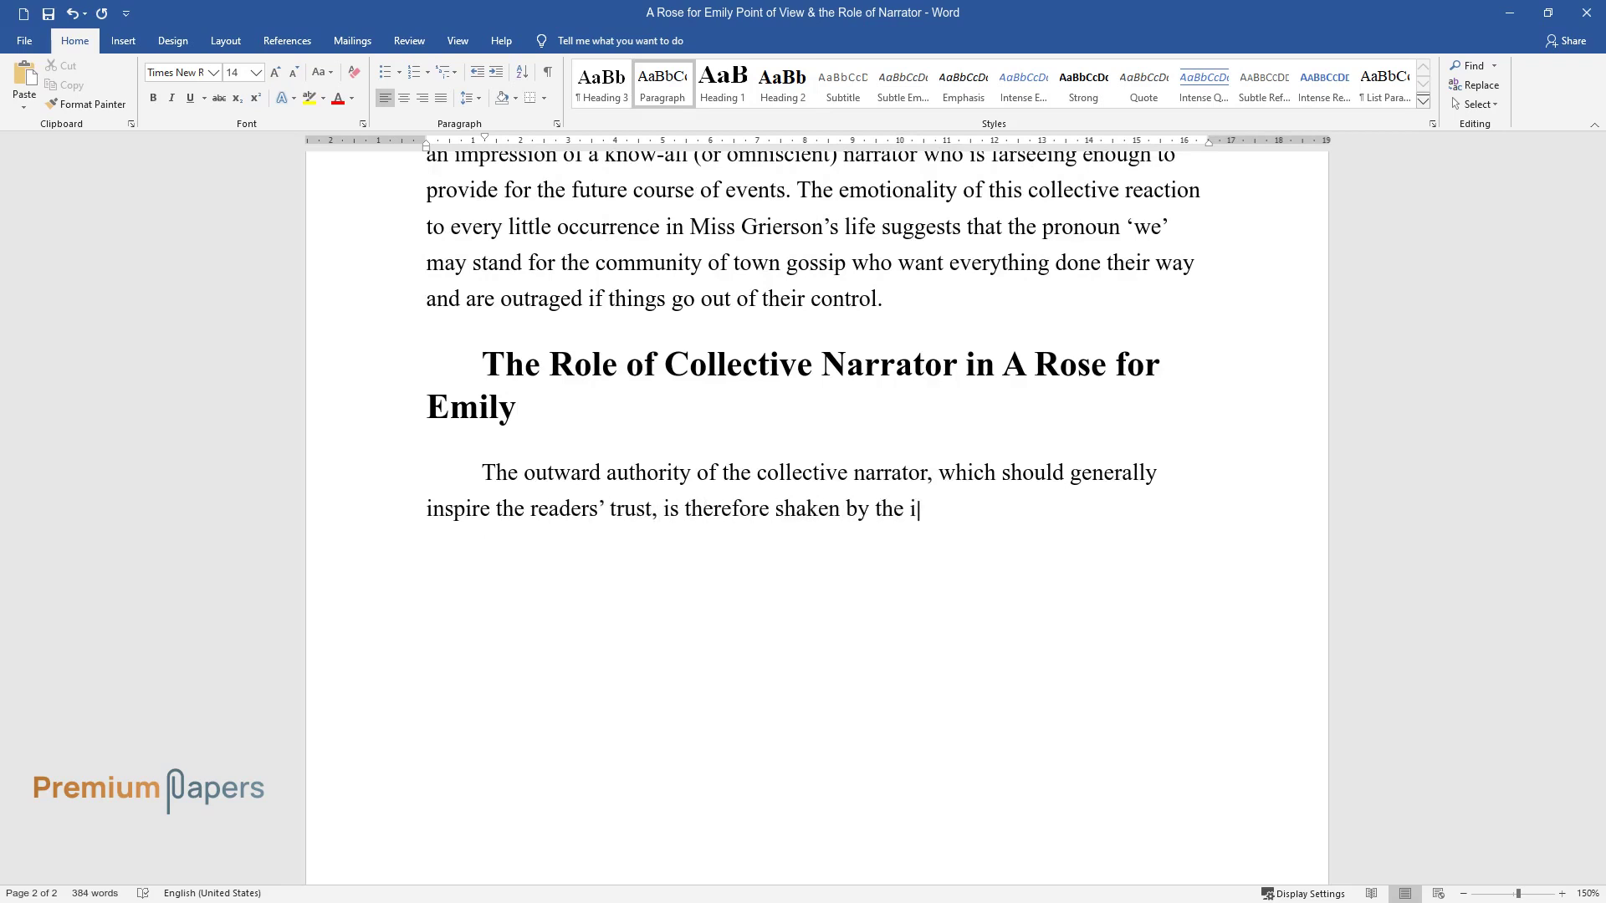
type("dea that this narrator is a mere town gossip, spreadin")
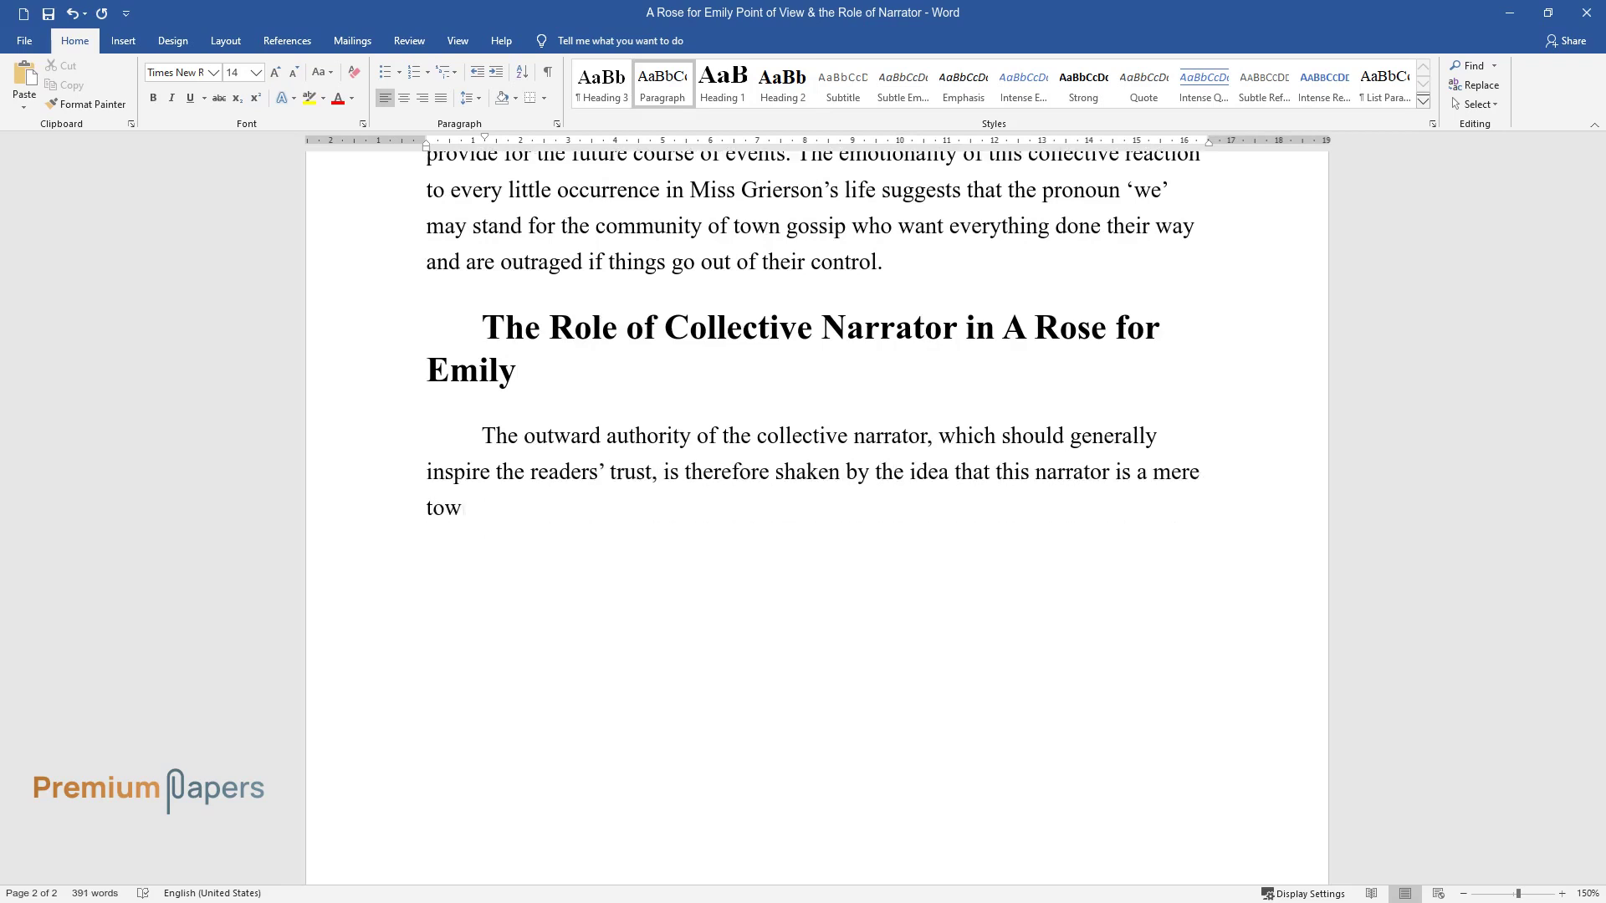
type("g the rumors simply")
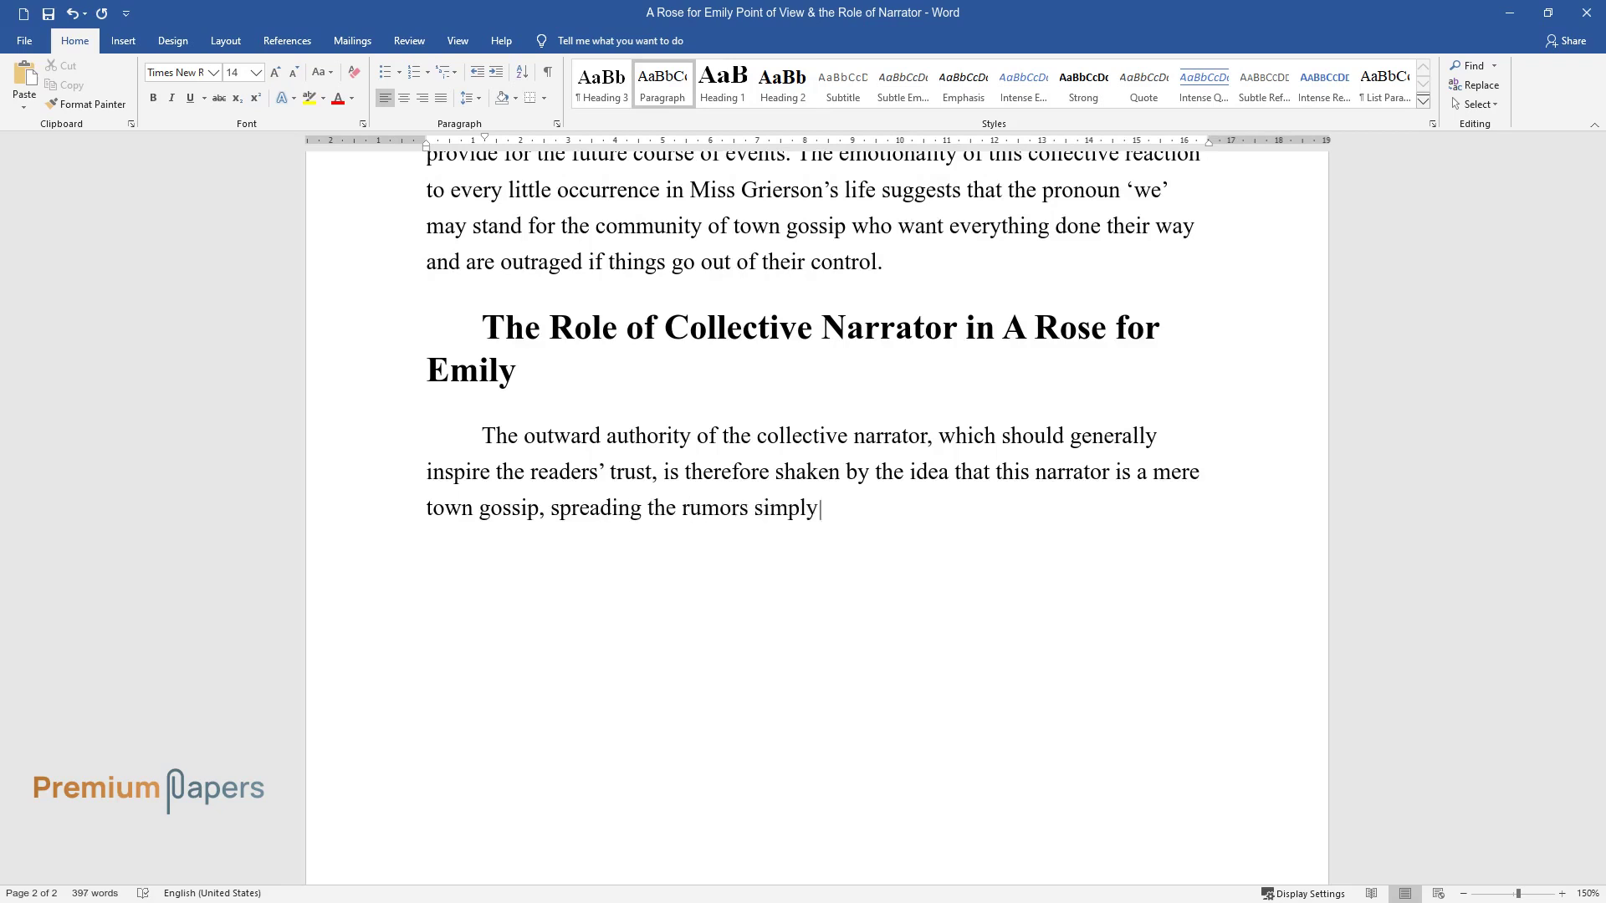
type(" for the fun of it. Therefore, the '")
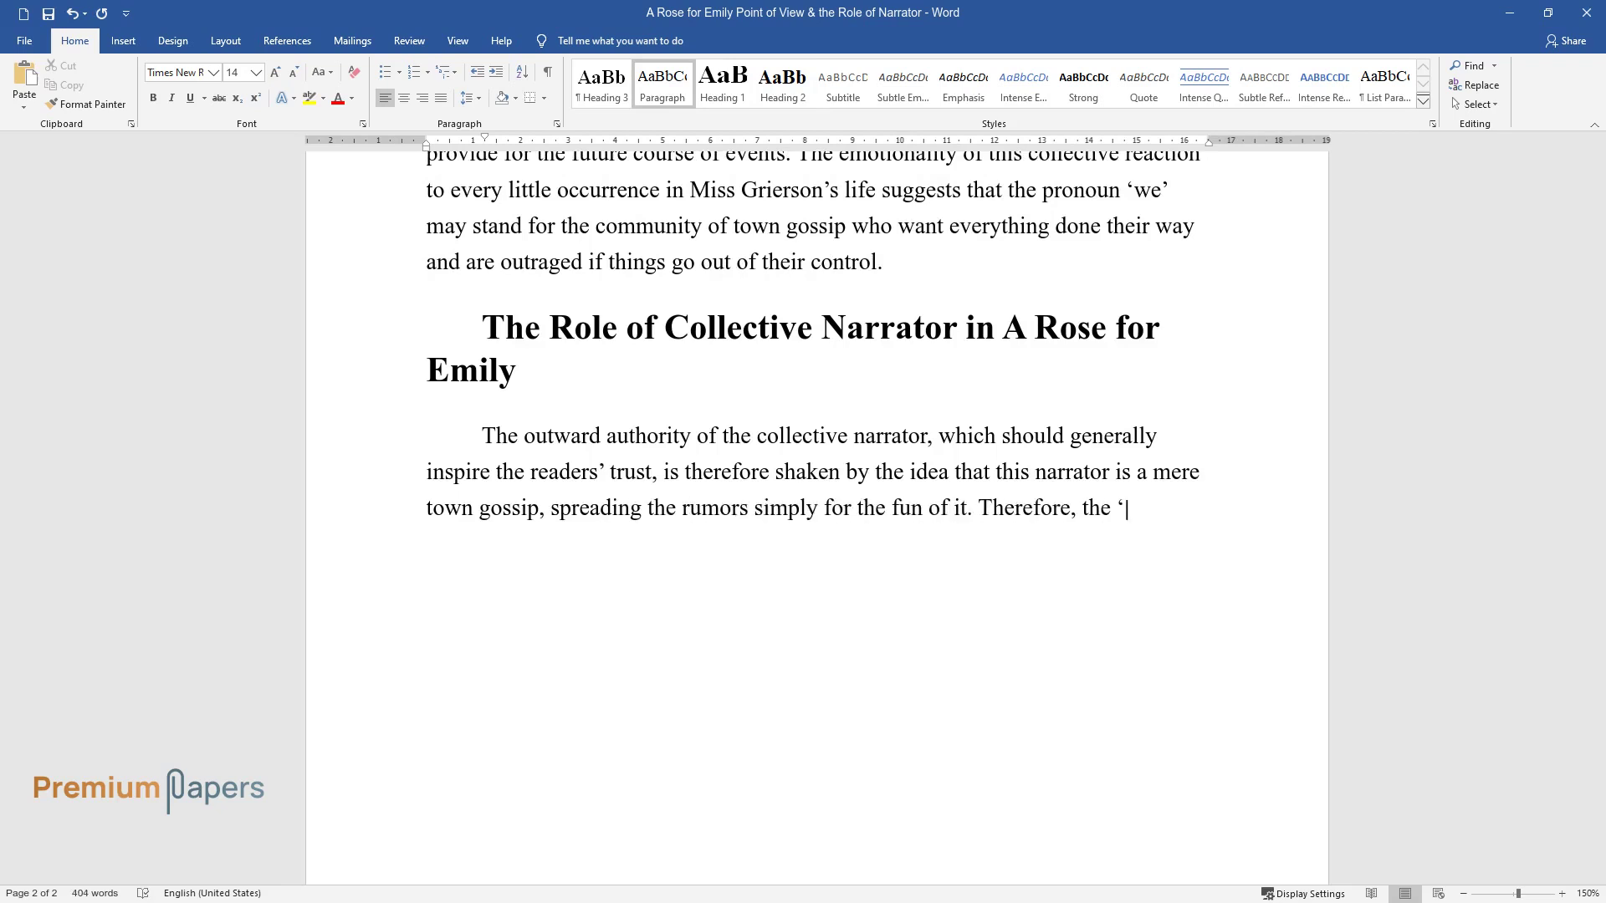
type("omniscient narrator's opinion of Mis")
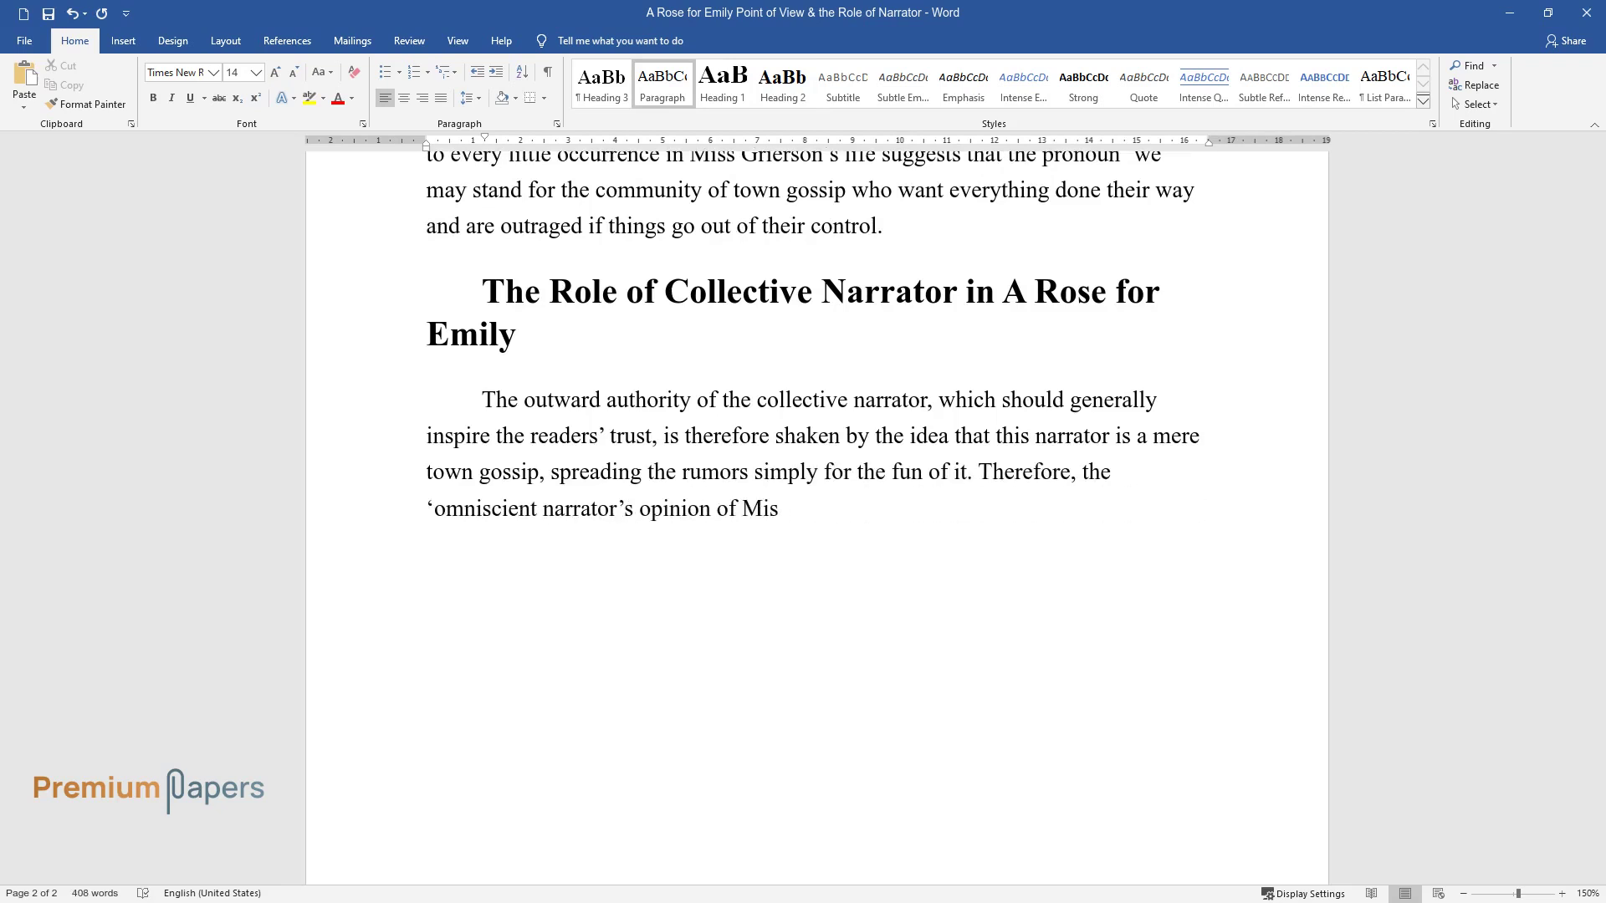
type("s Grierson's actions as weird and non")
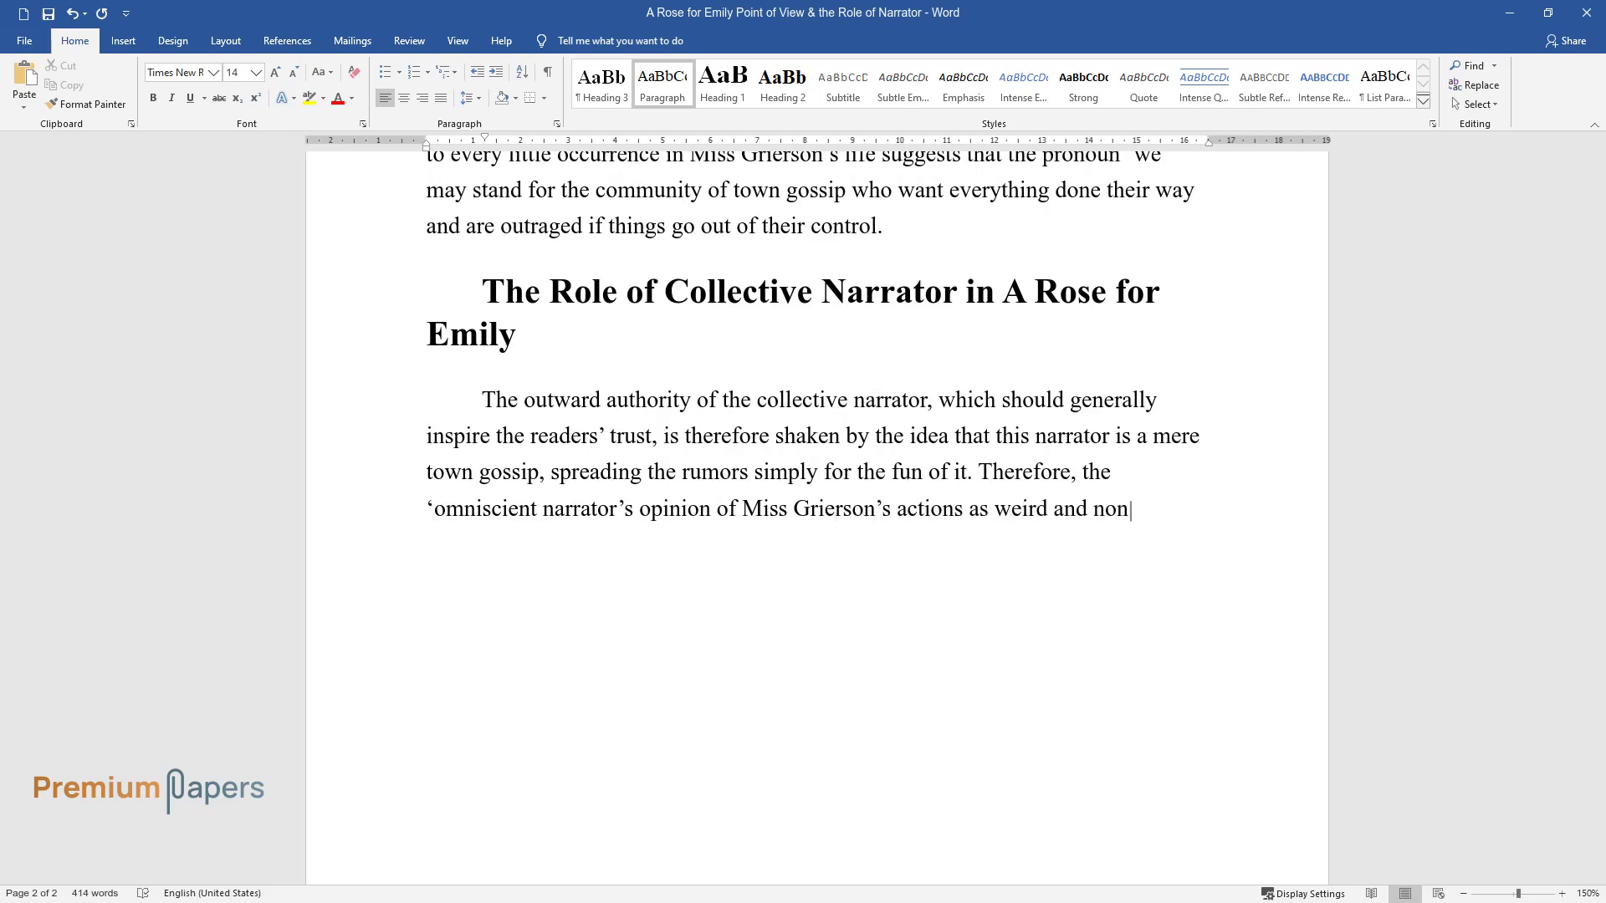
type("-complying is questioned by the susp")
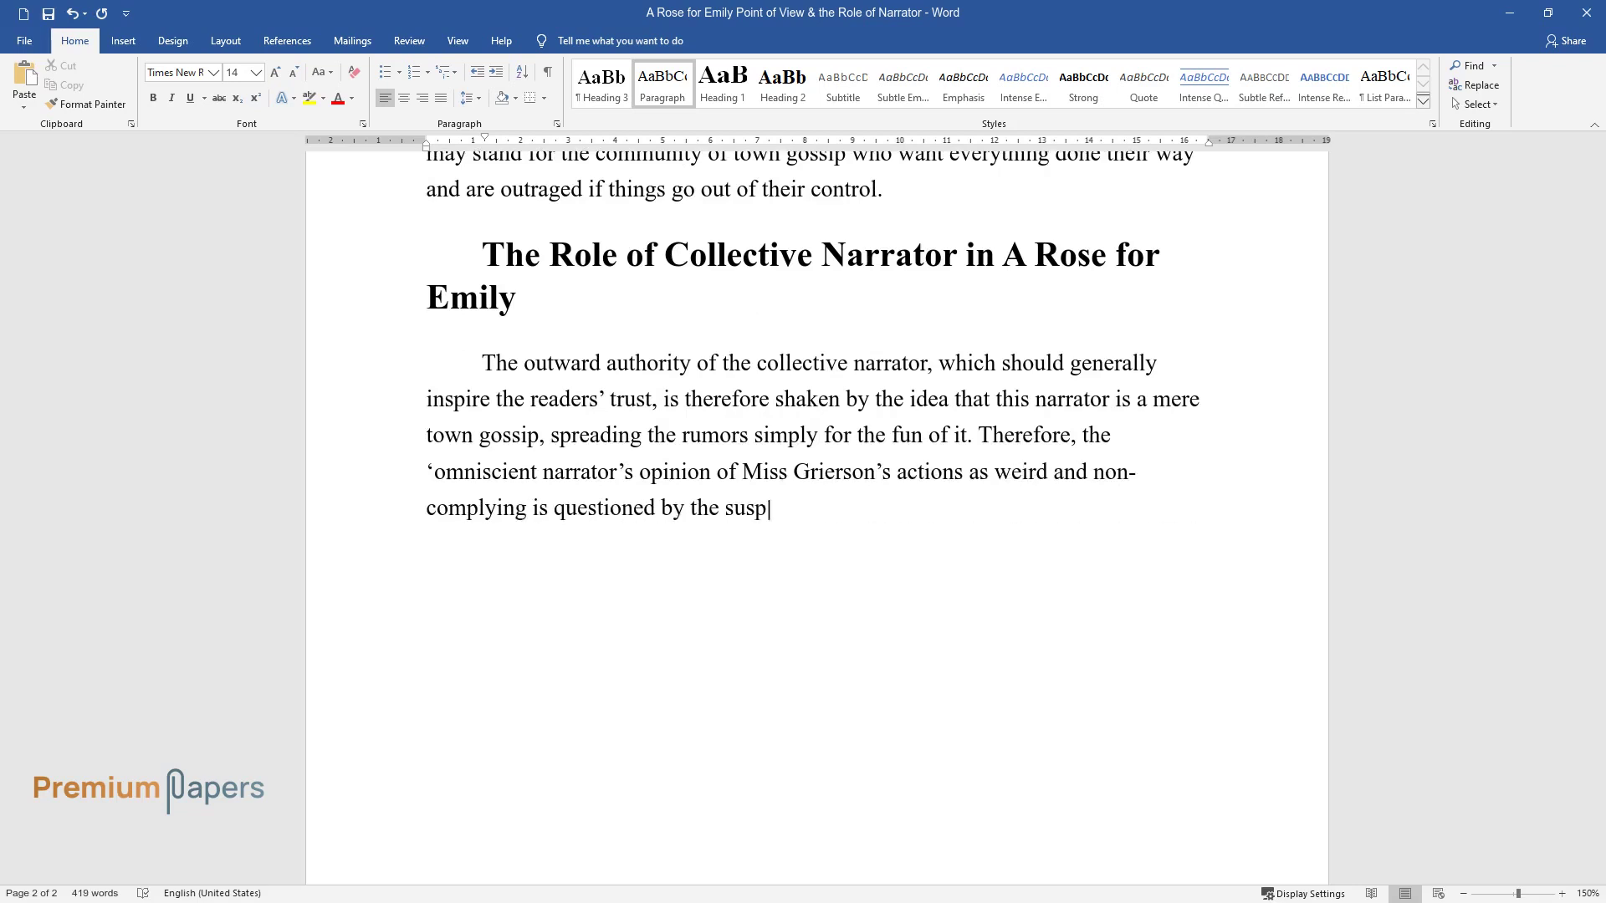
type("icious character of the narrator as")
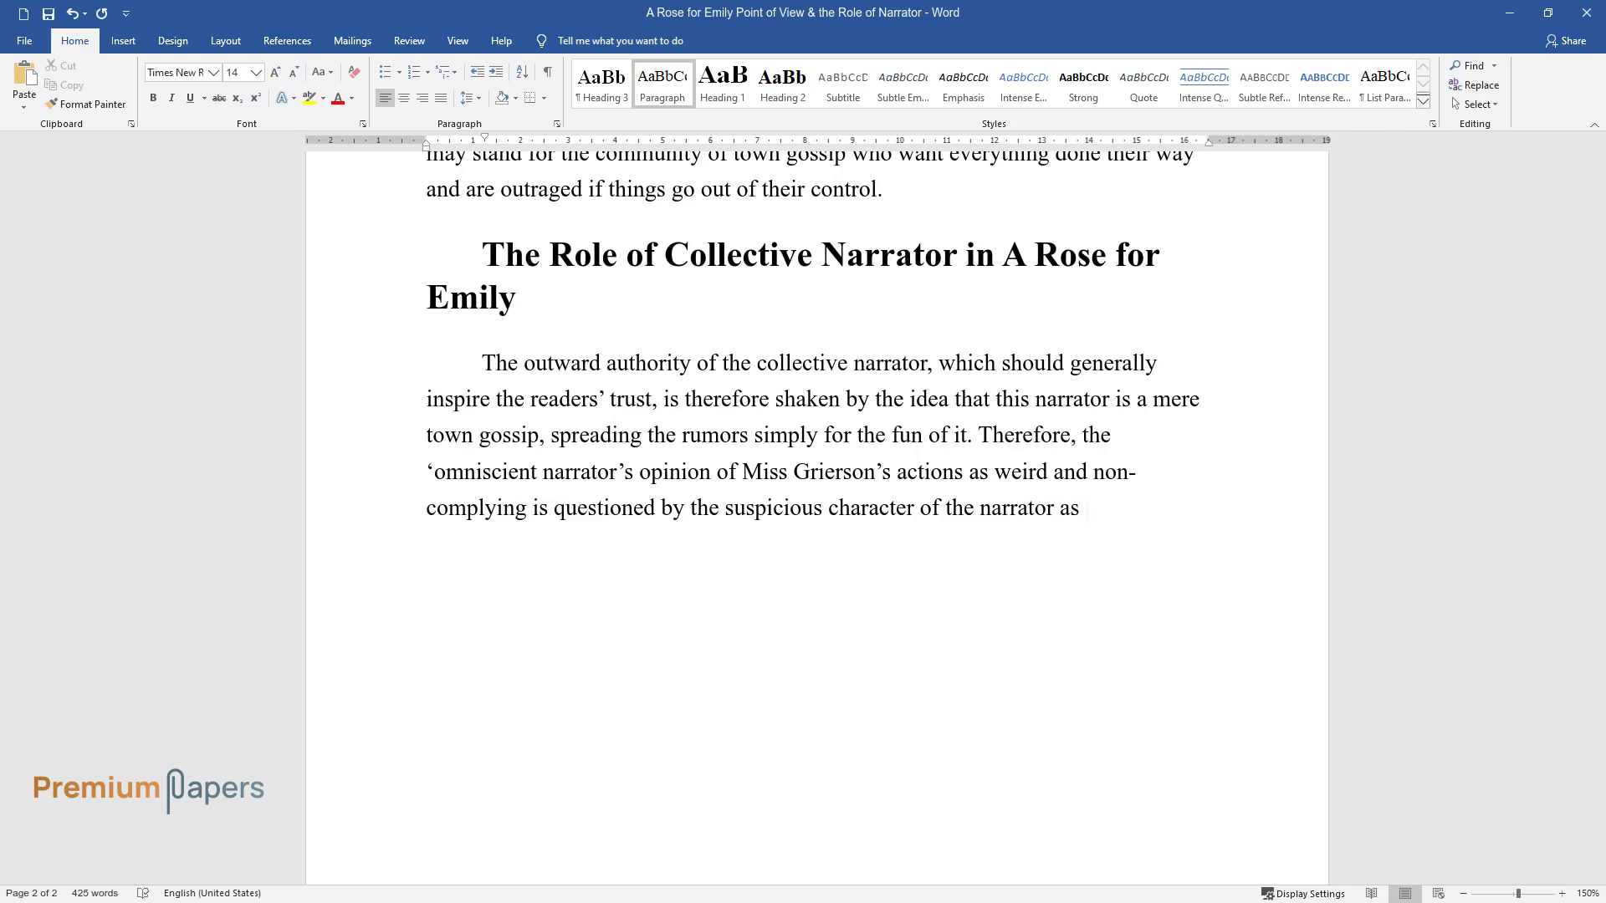
type(" a gossip. Moreover, there are several small details in the short story that further complicate the mystery of")
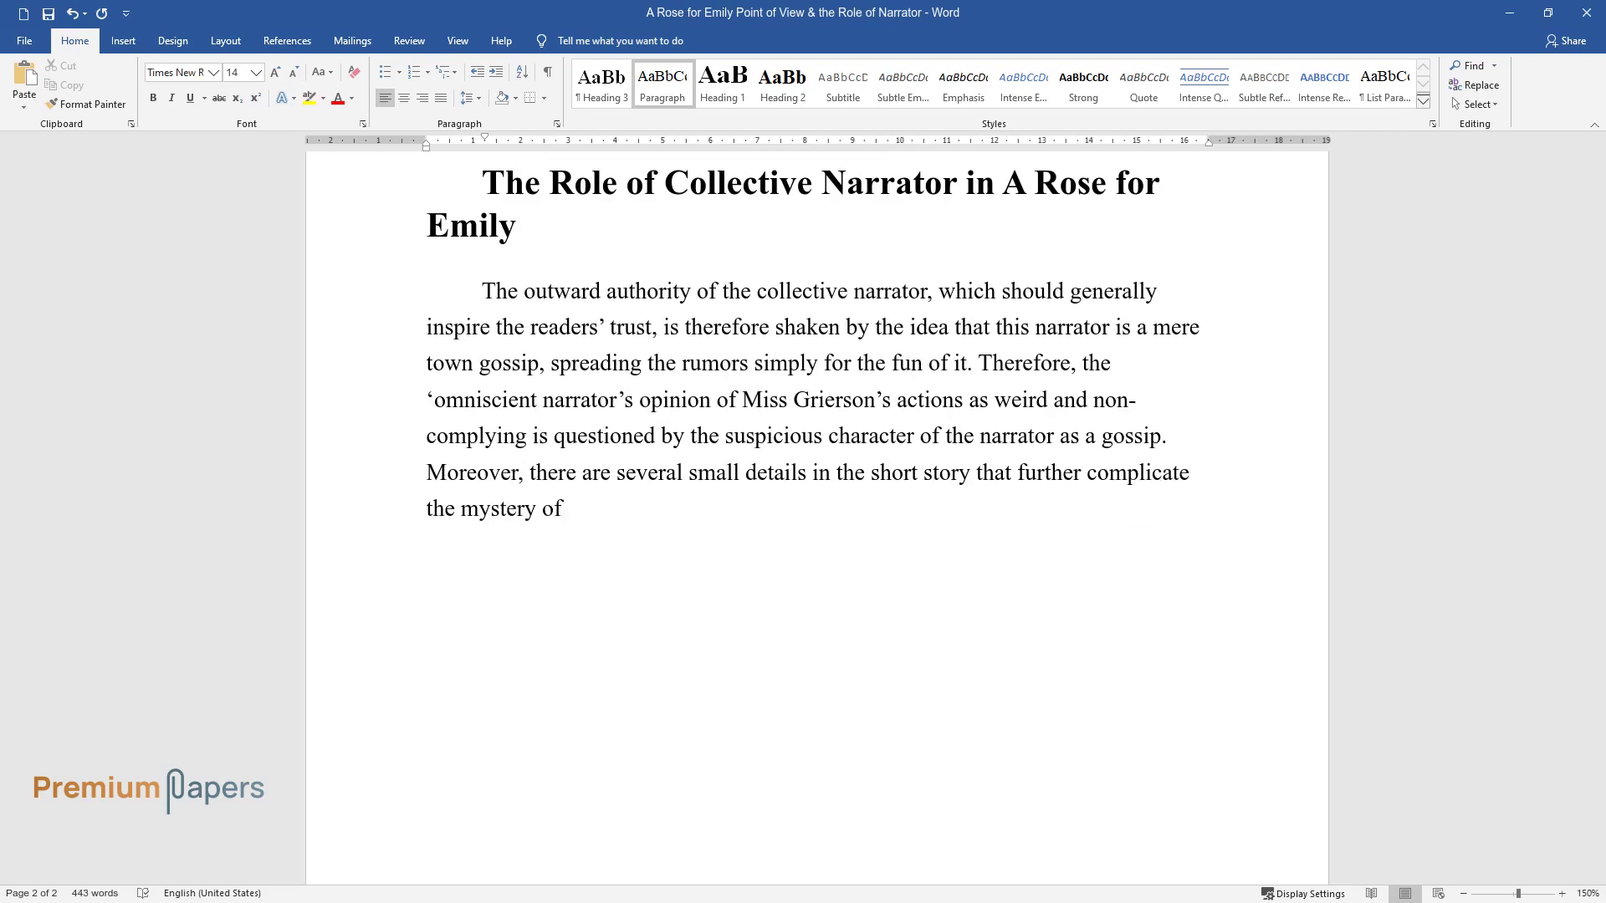
type(" the narrator's personality. In the m")
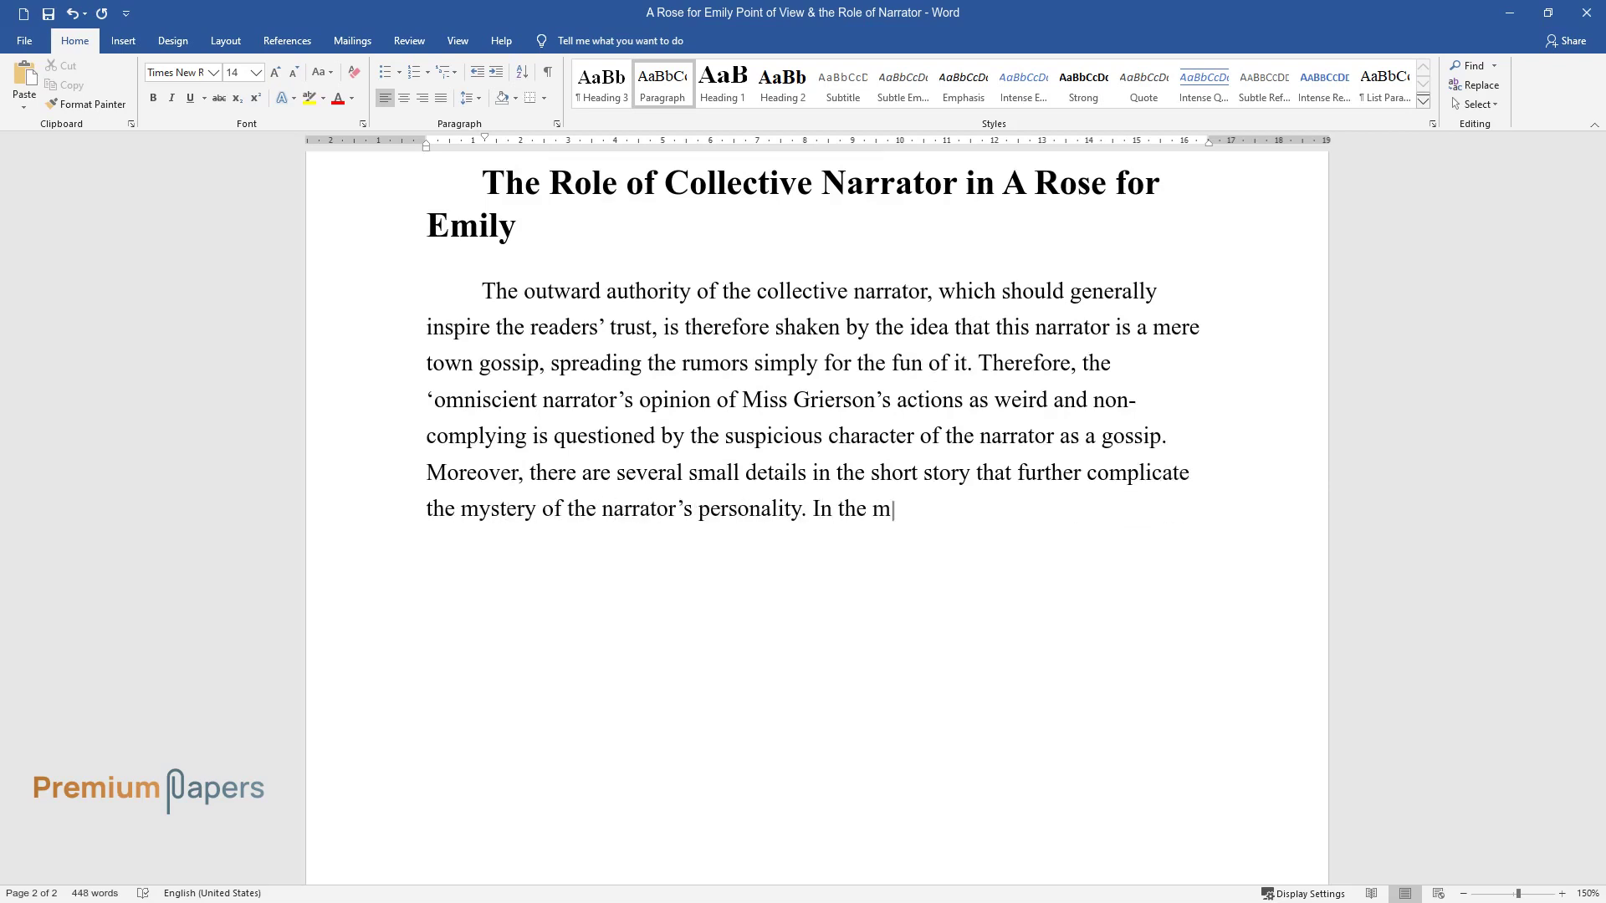
type("ajority of 'we'-statements, Faulkner introduces such p")
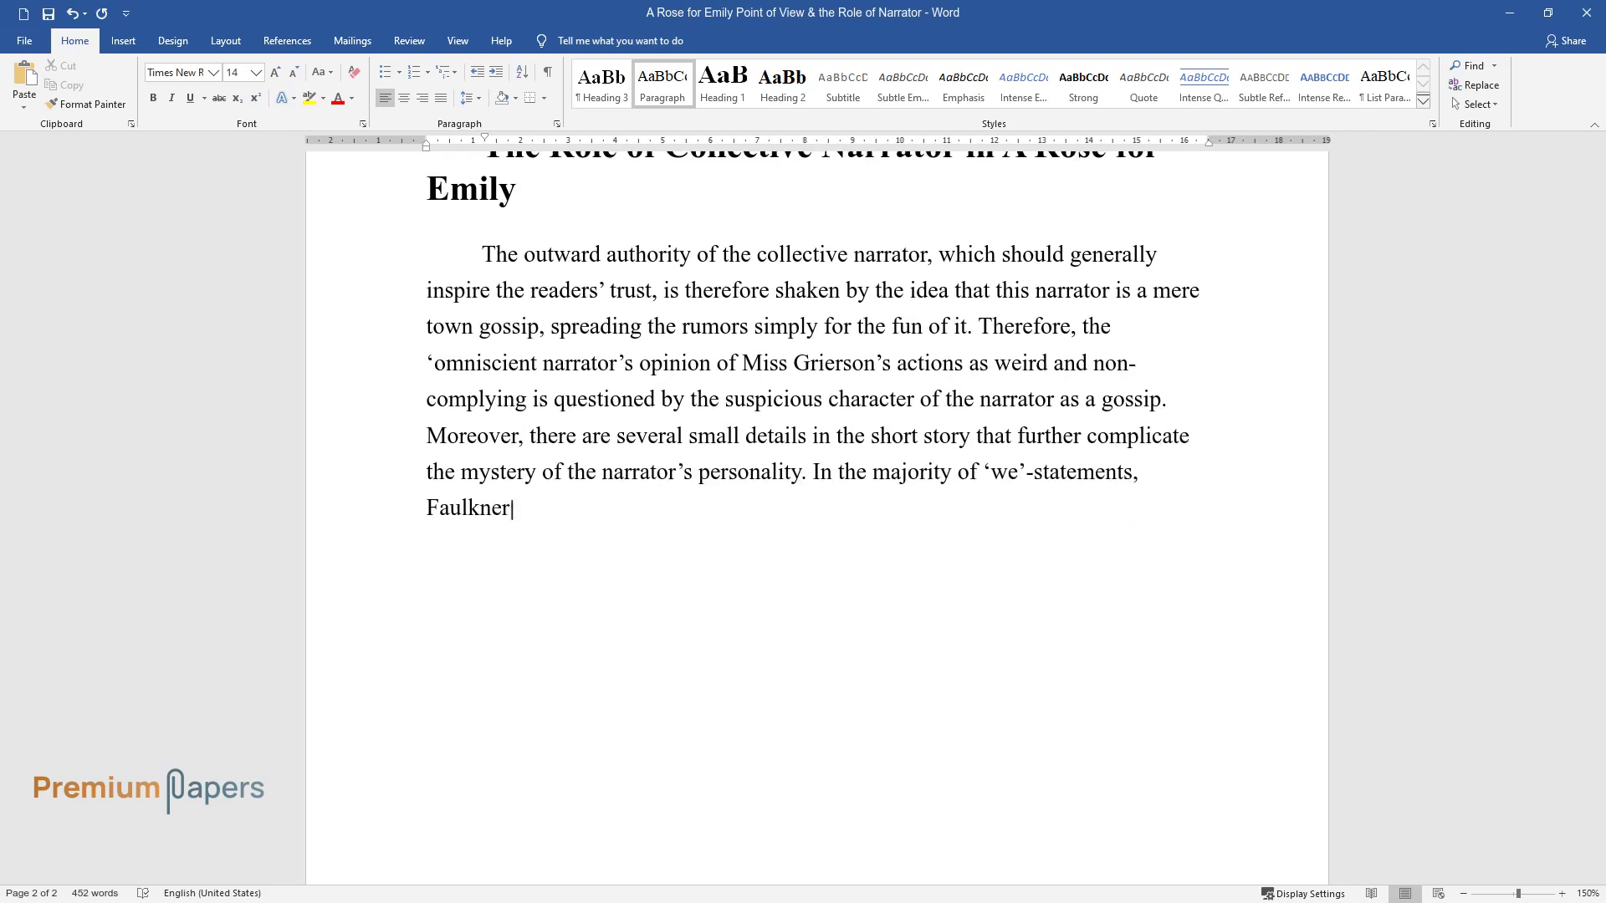
type("hrases as “people “")
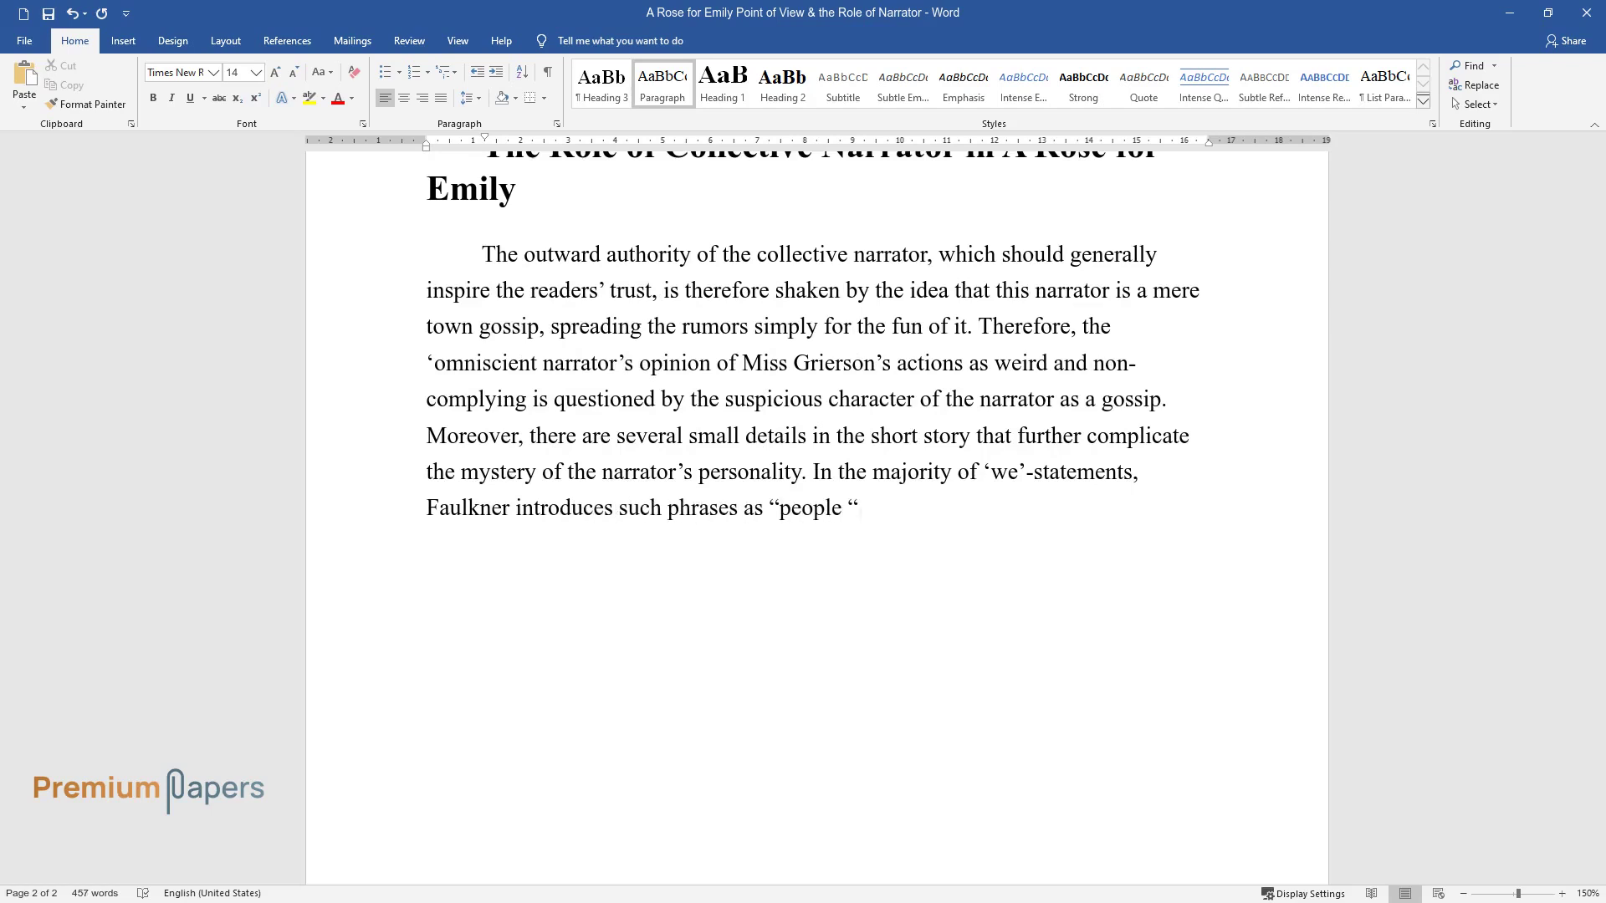
type("people in our town … believed”, and")
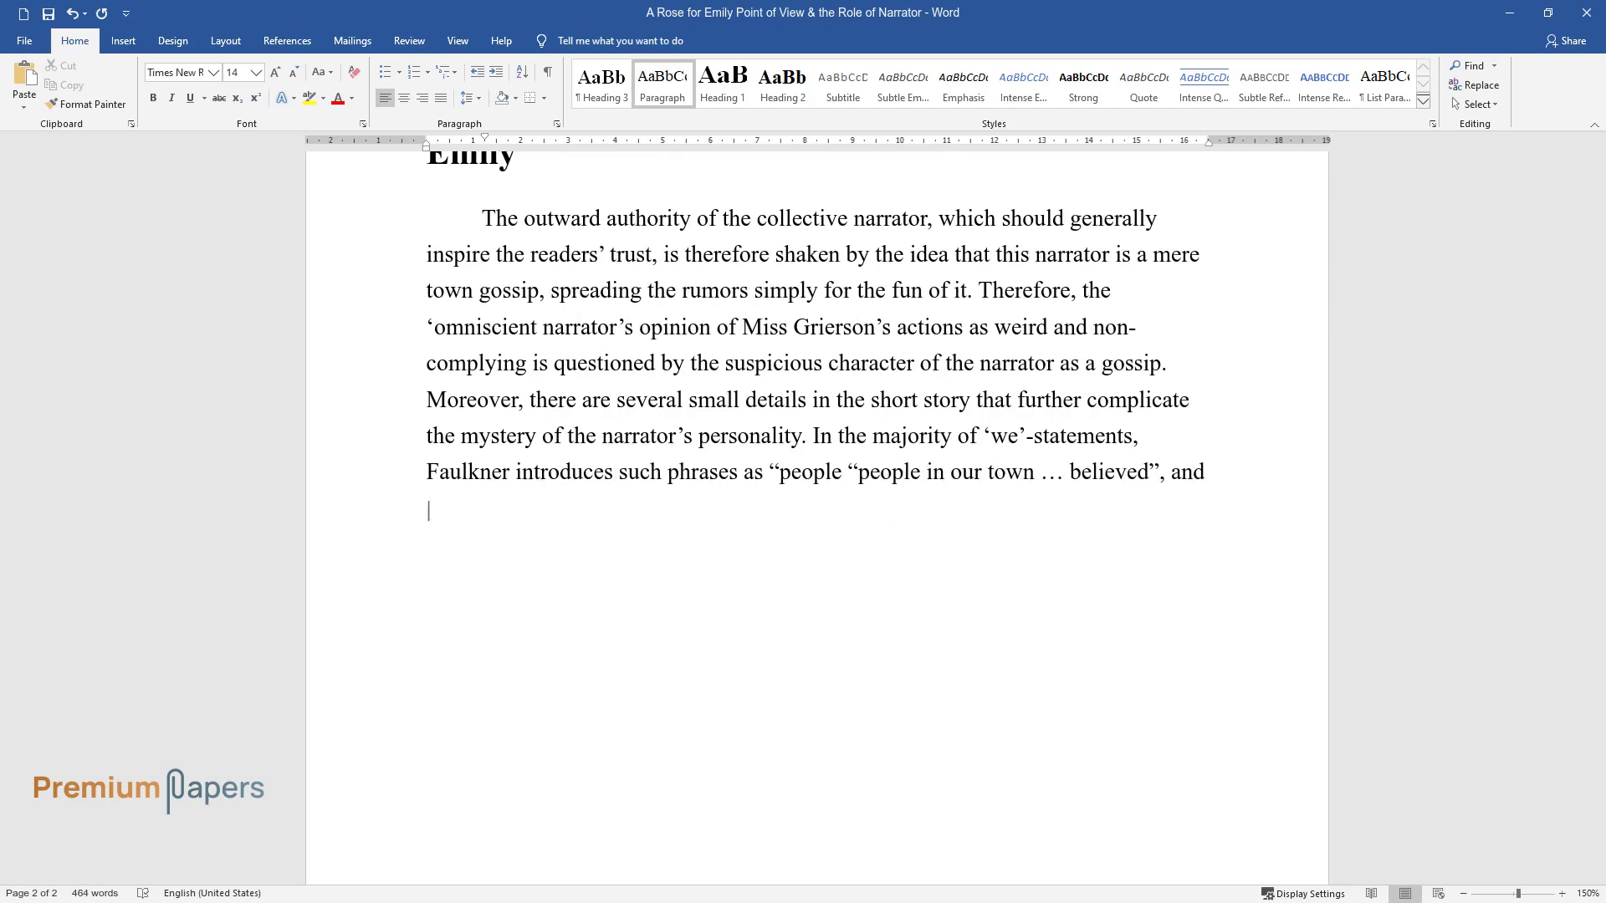
type(" “people were glad.” And here emerges")
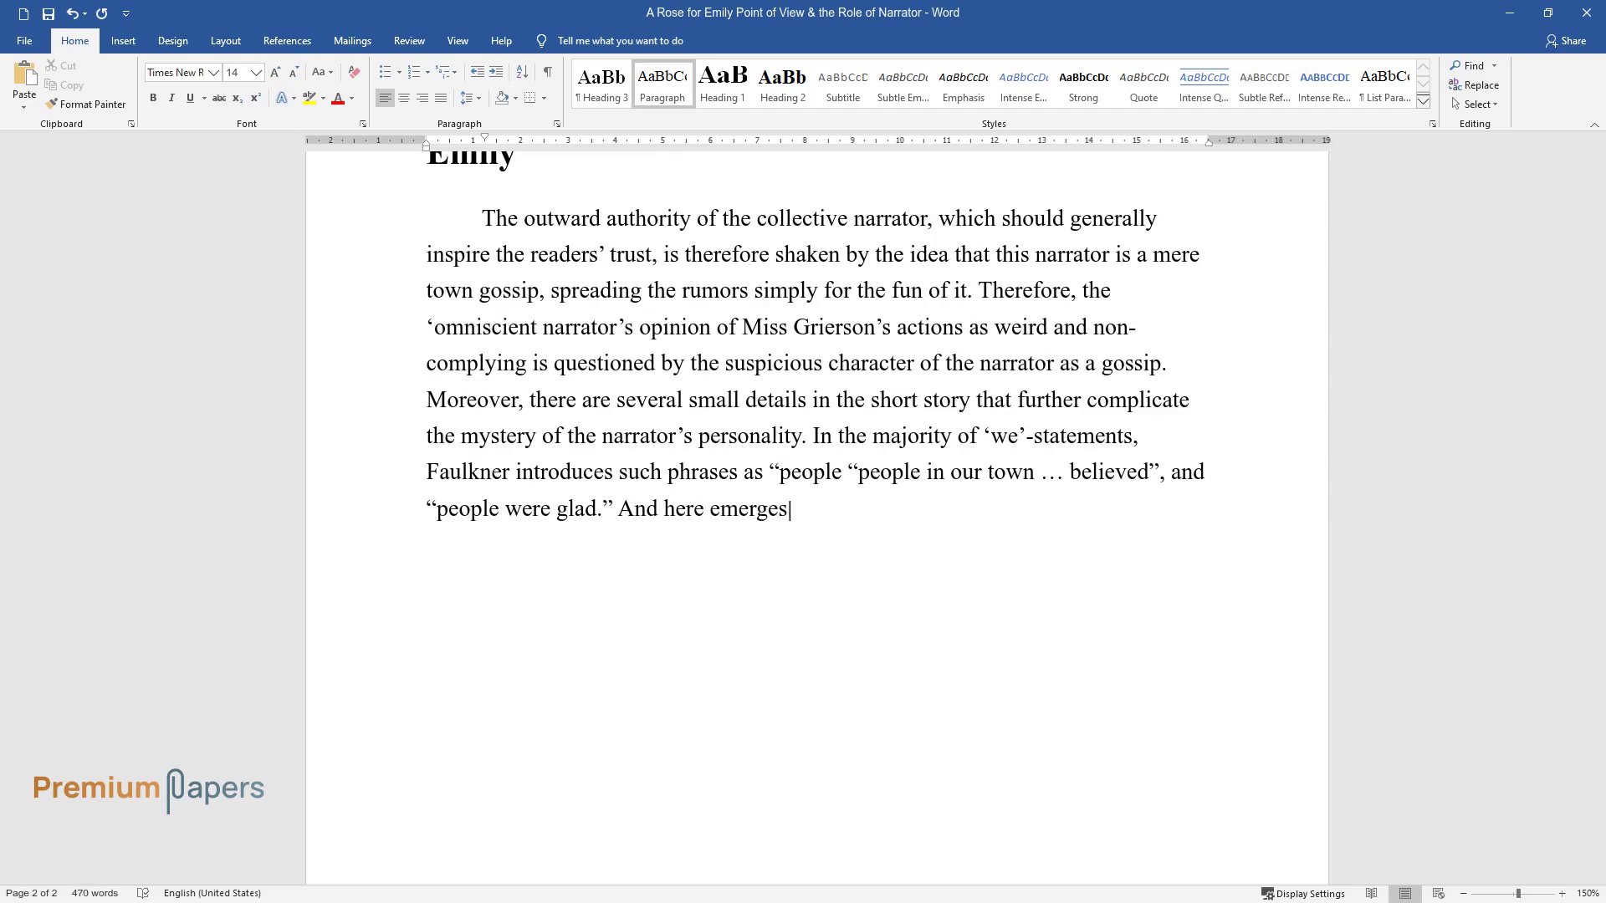
type(" a question: why should Faulkner use")
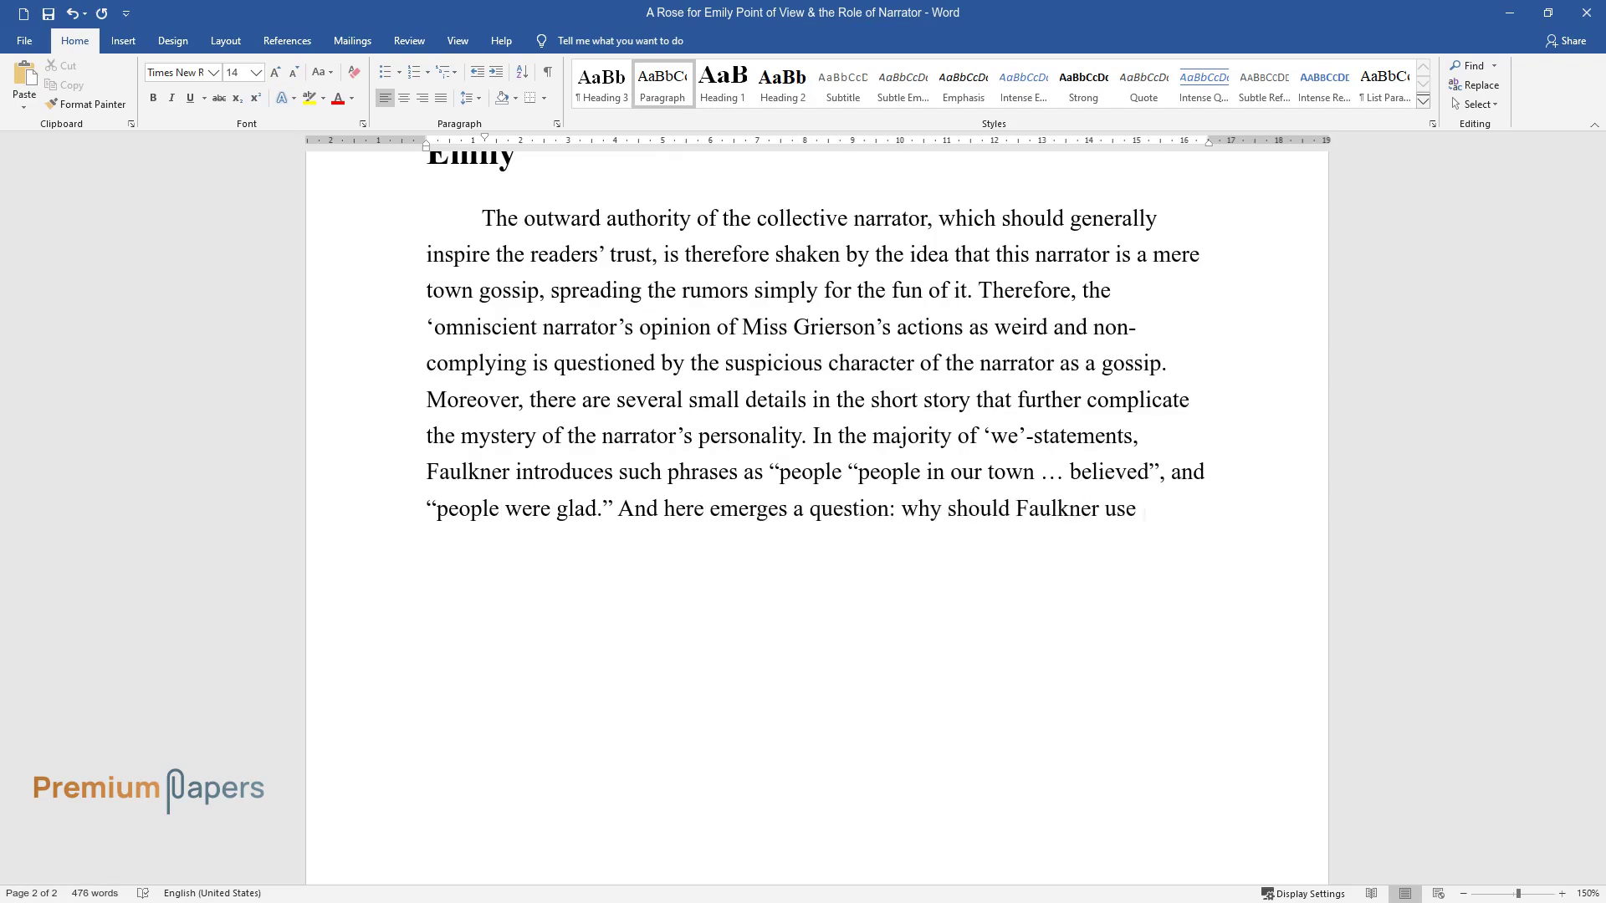
type(" the word ‘people’ instead of the nor")
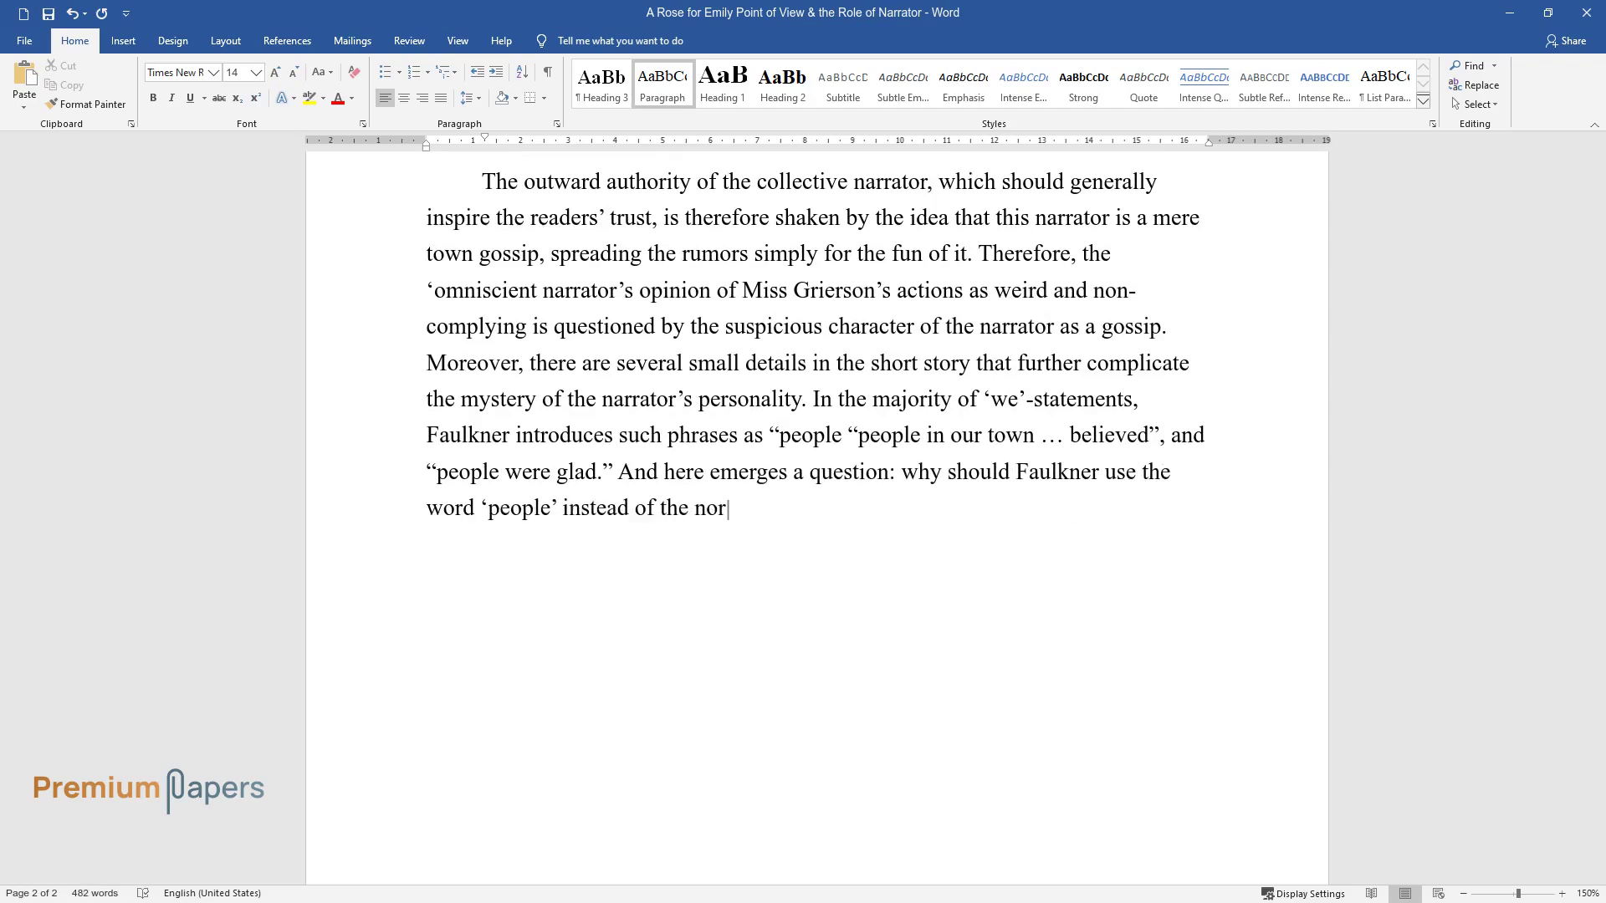
type("mal ‘we’? The obvious answer is that")
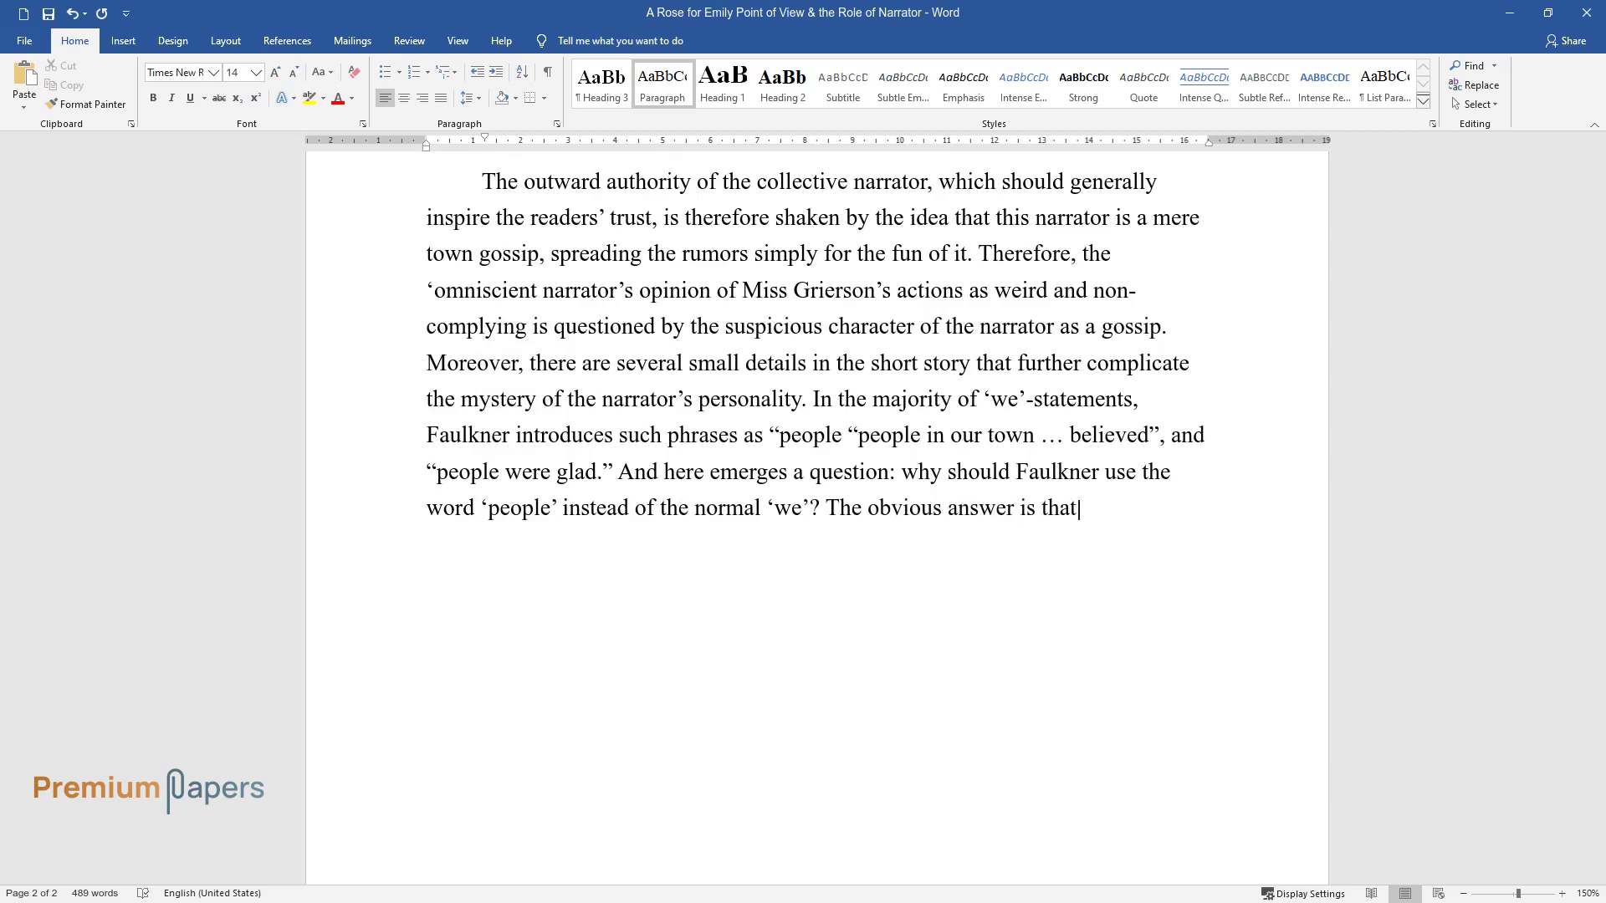
type(" this is done to contrast the narrato")
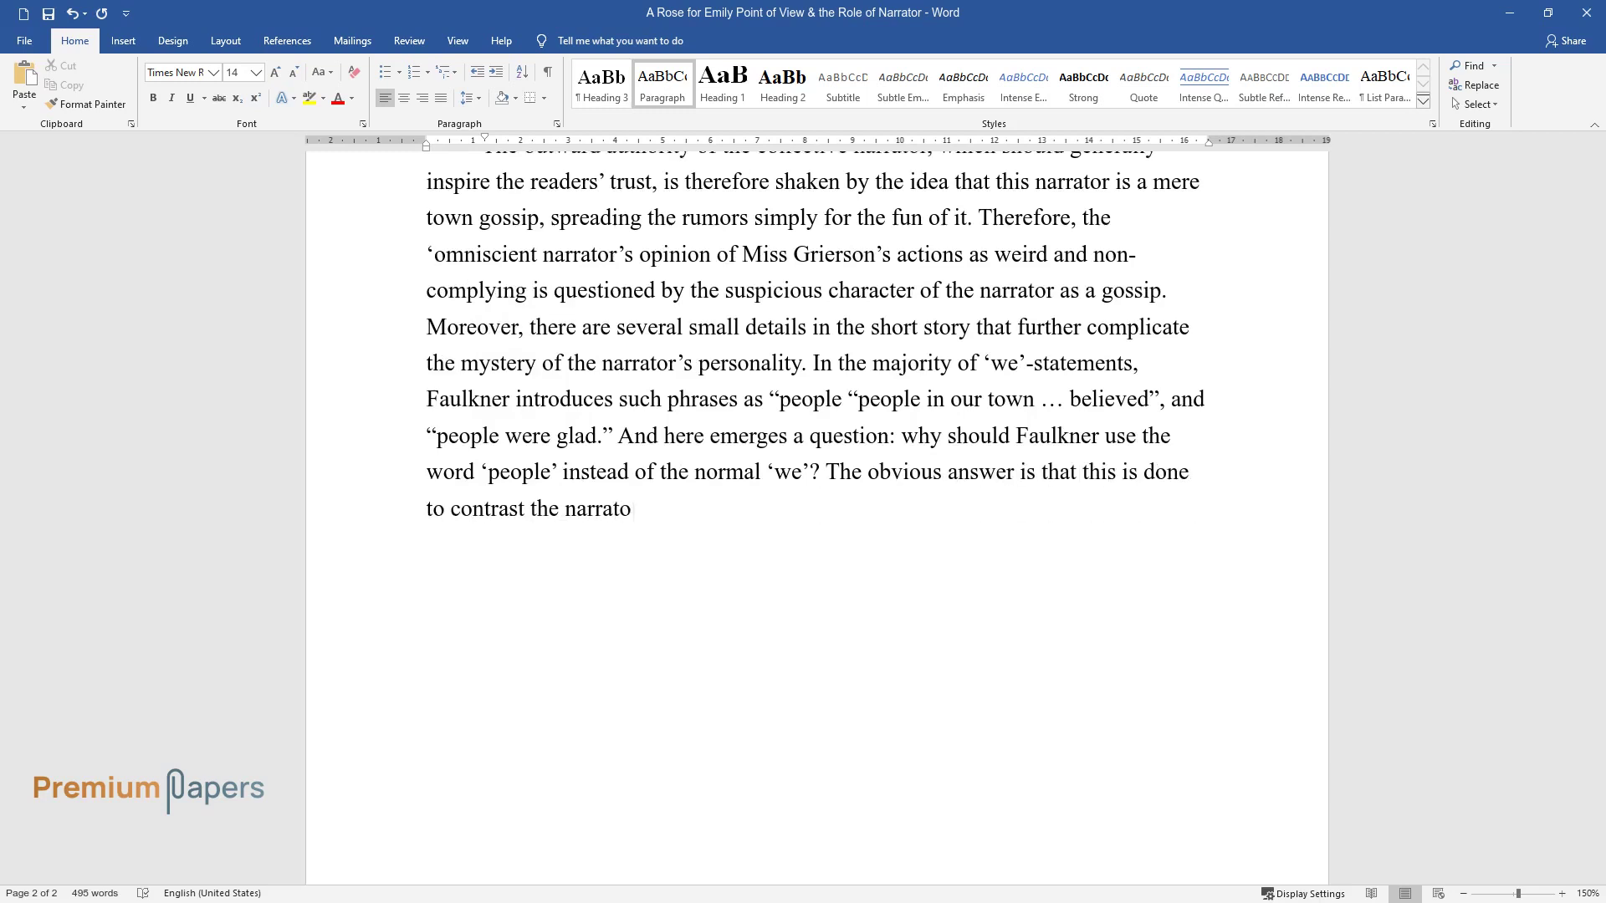
type("r with the rest of the crowd. Adding")
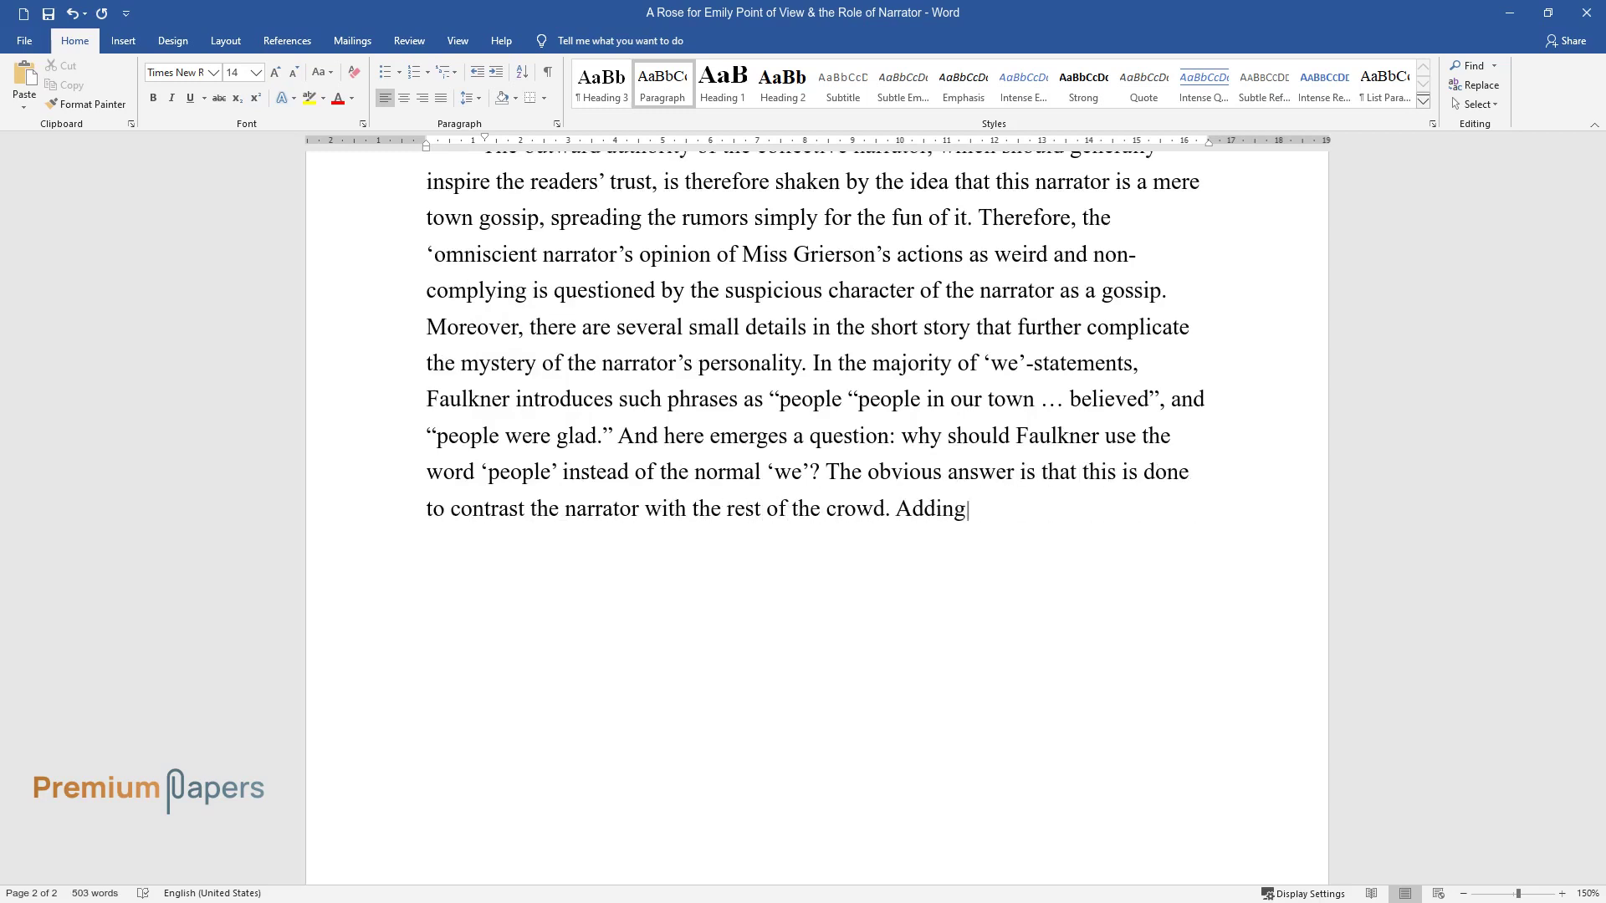
type(" to this contrast is the final scene of breaking into t")
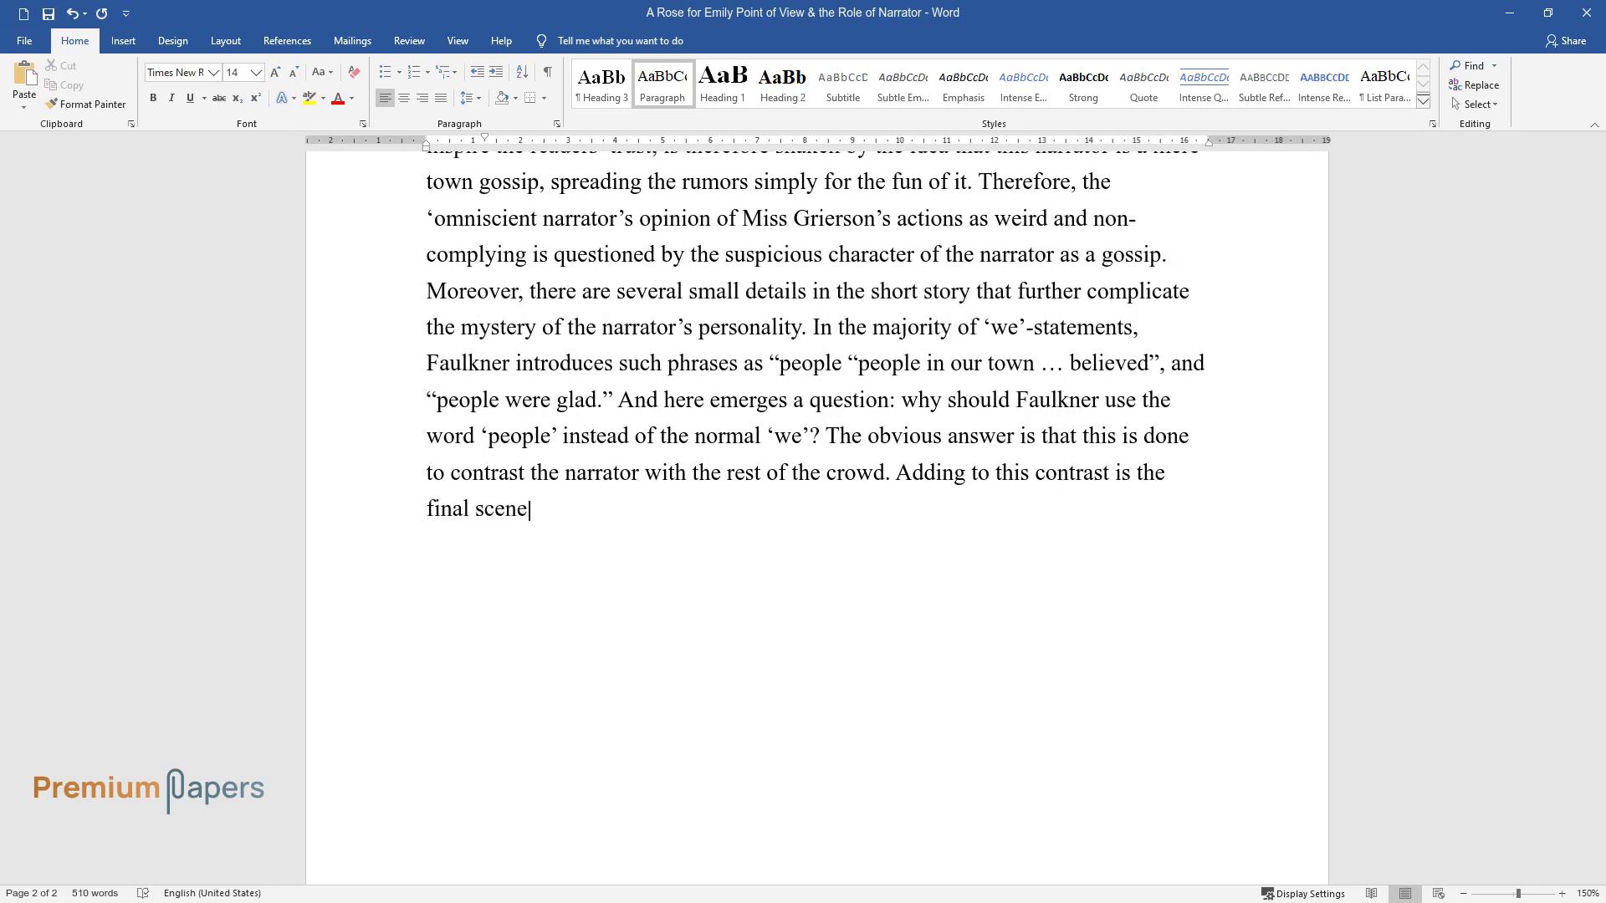
type("he secret room in ")
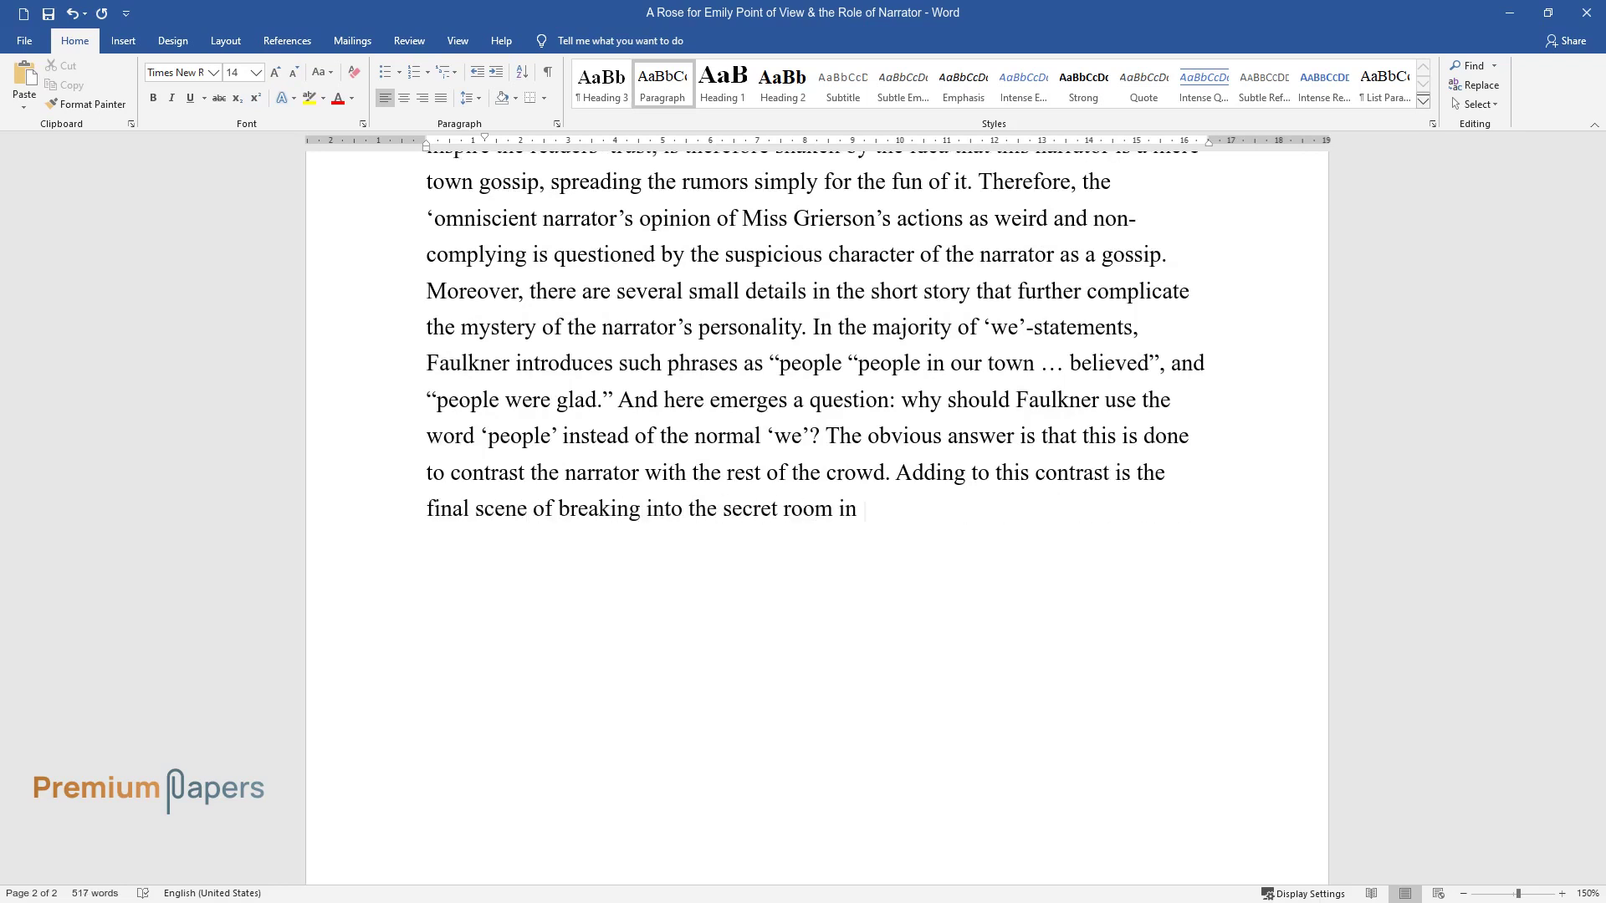
type("Miss Grierson’s house. For one thing")
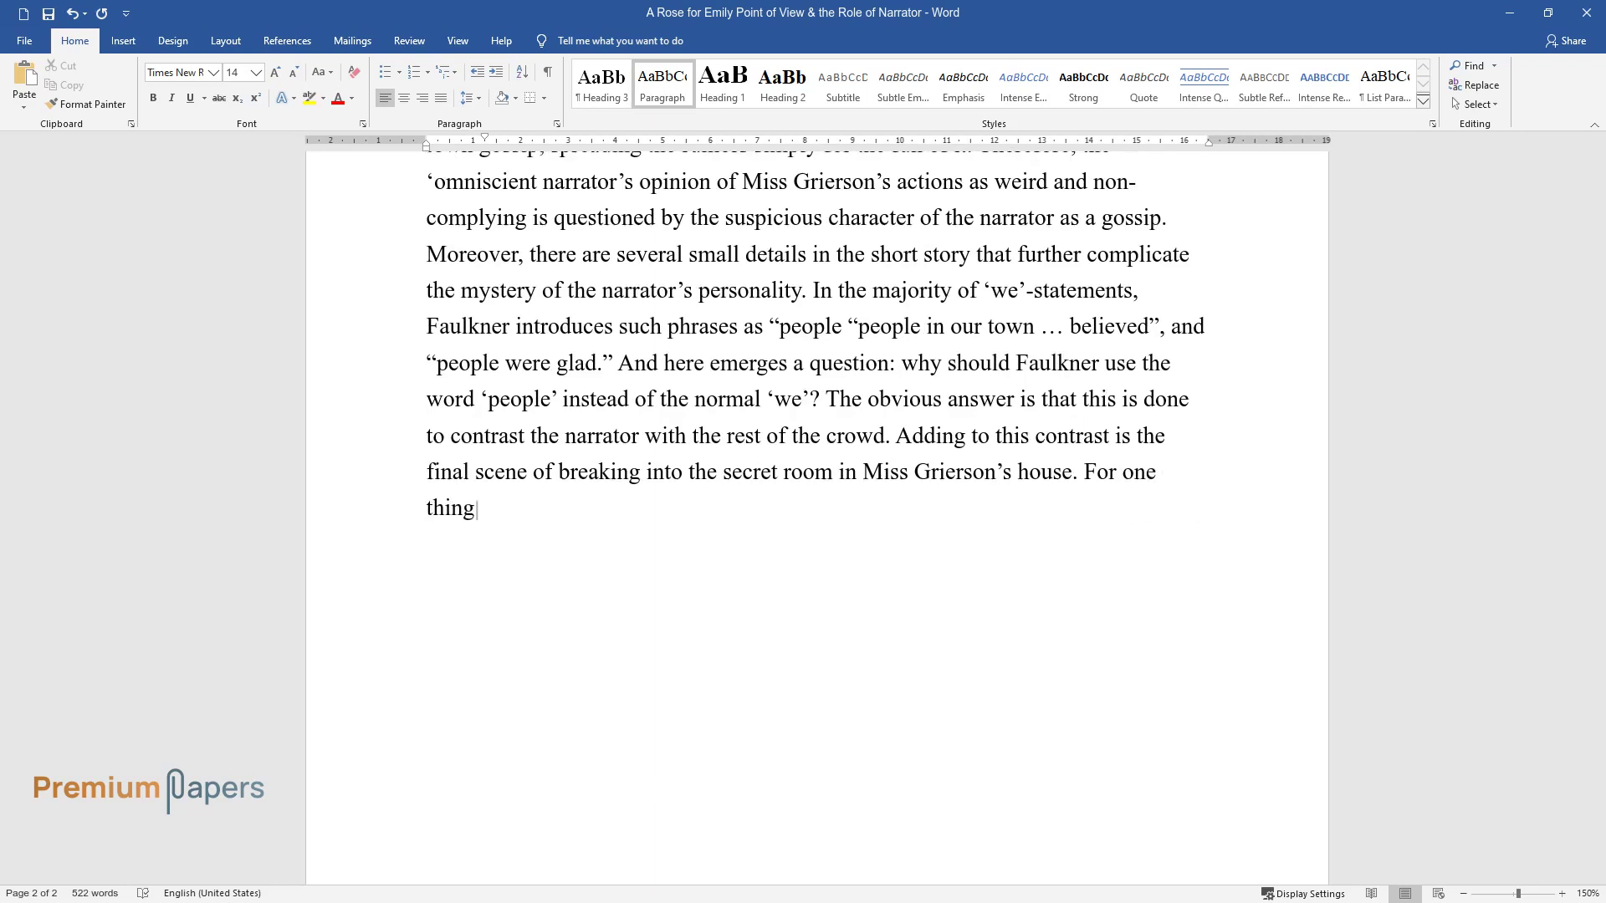
type(", the narrator provides a foreshadow")
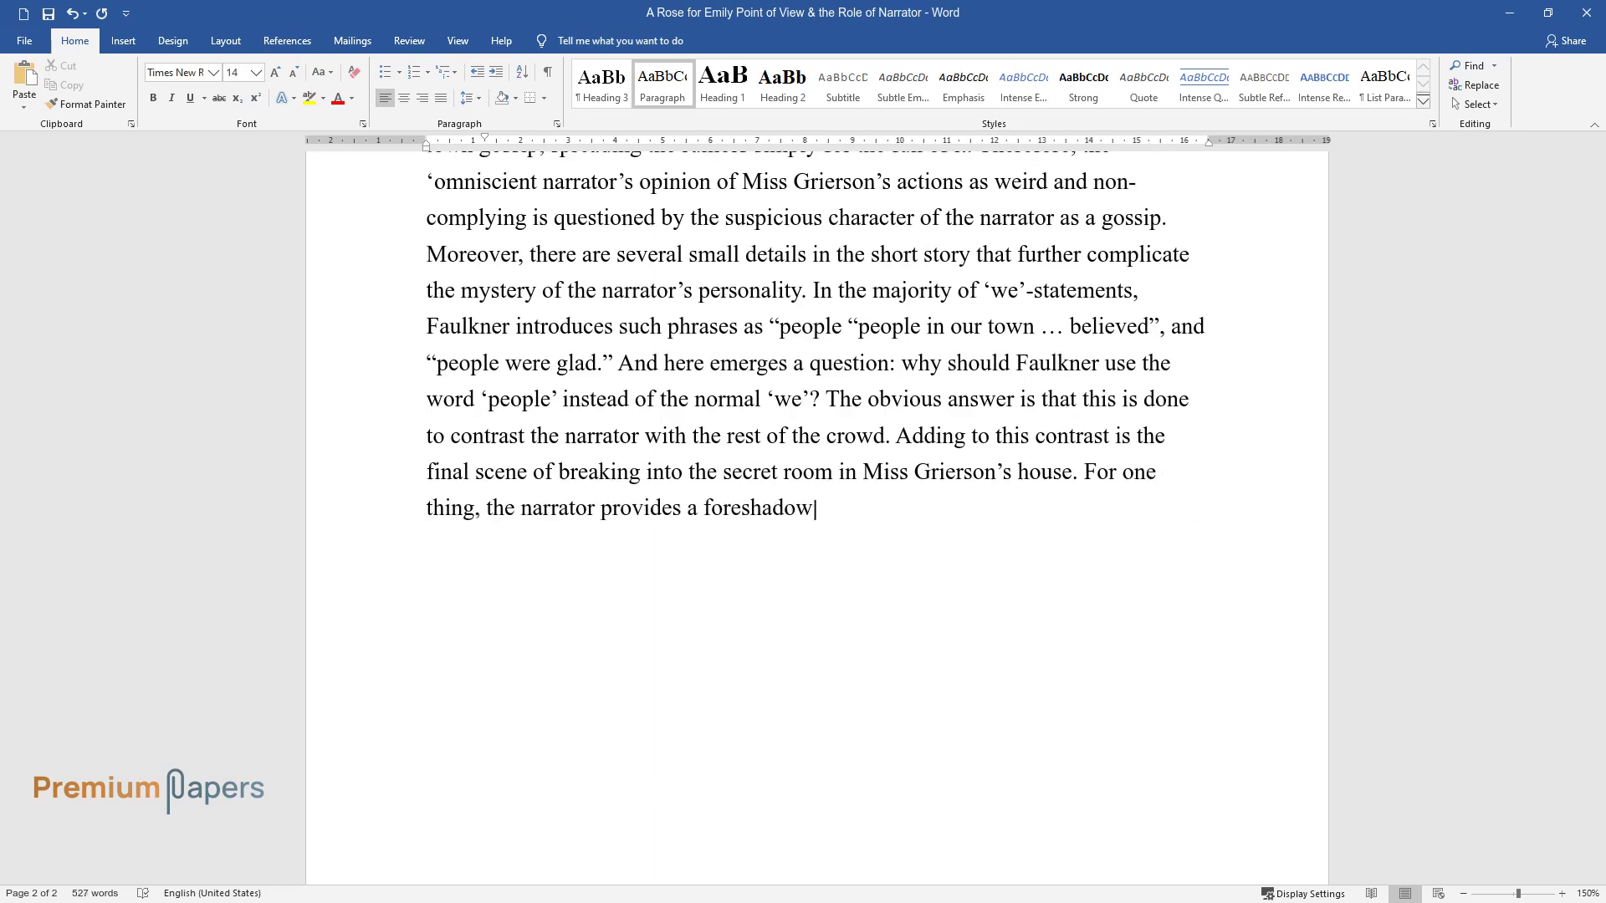
type("ing by saying “Already we knew that ")
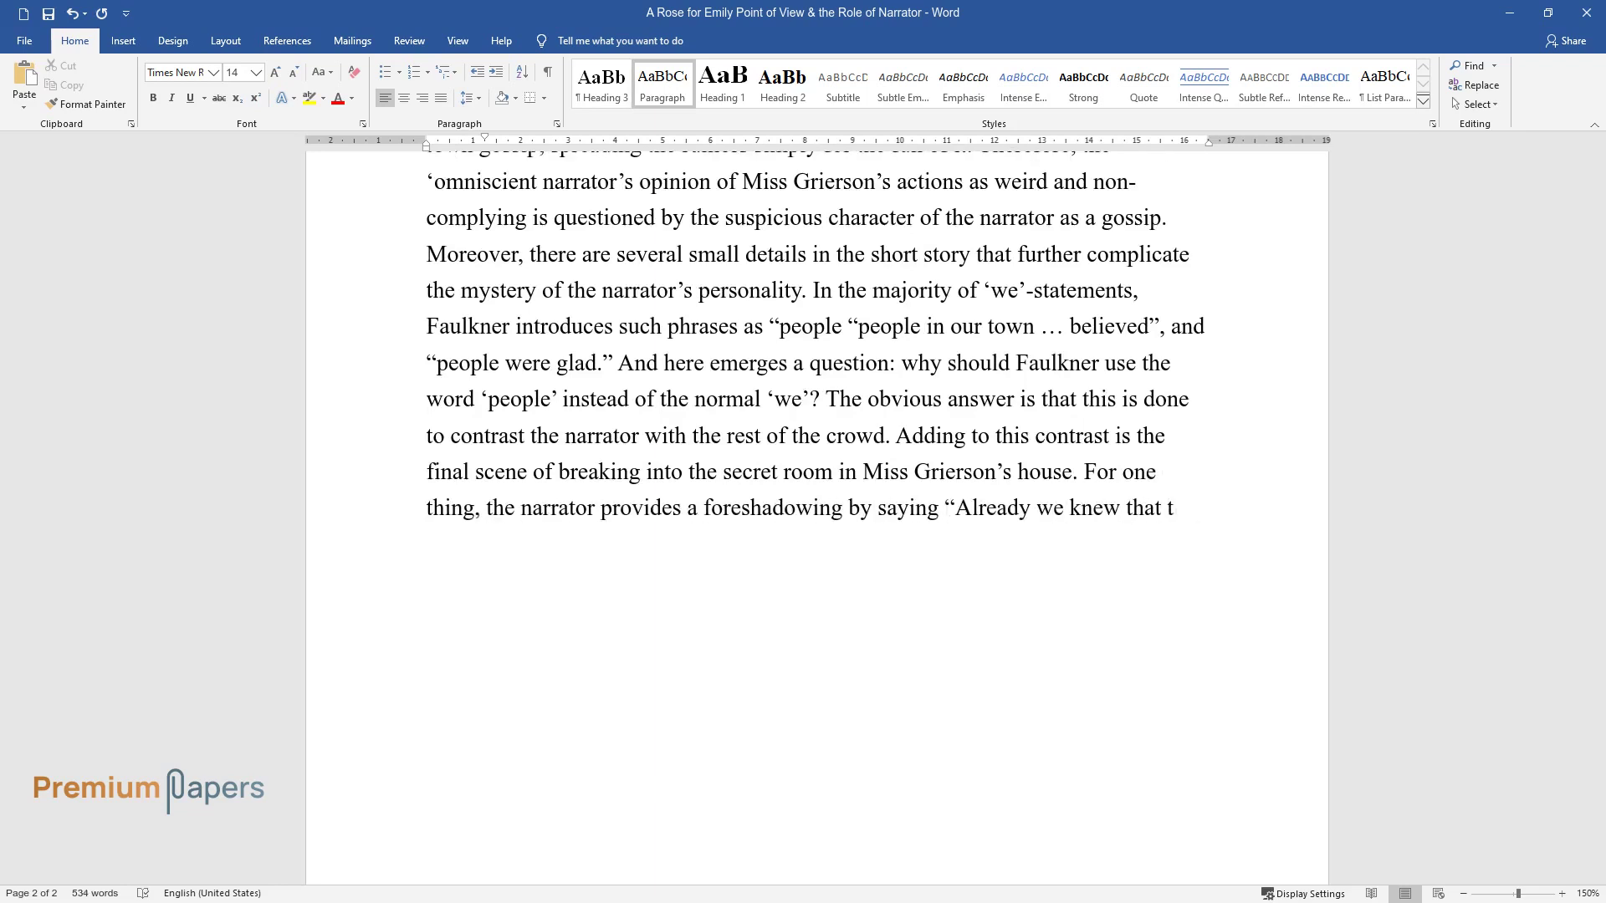
type("there was one room in that region above stairs which no one had seen in fo")
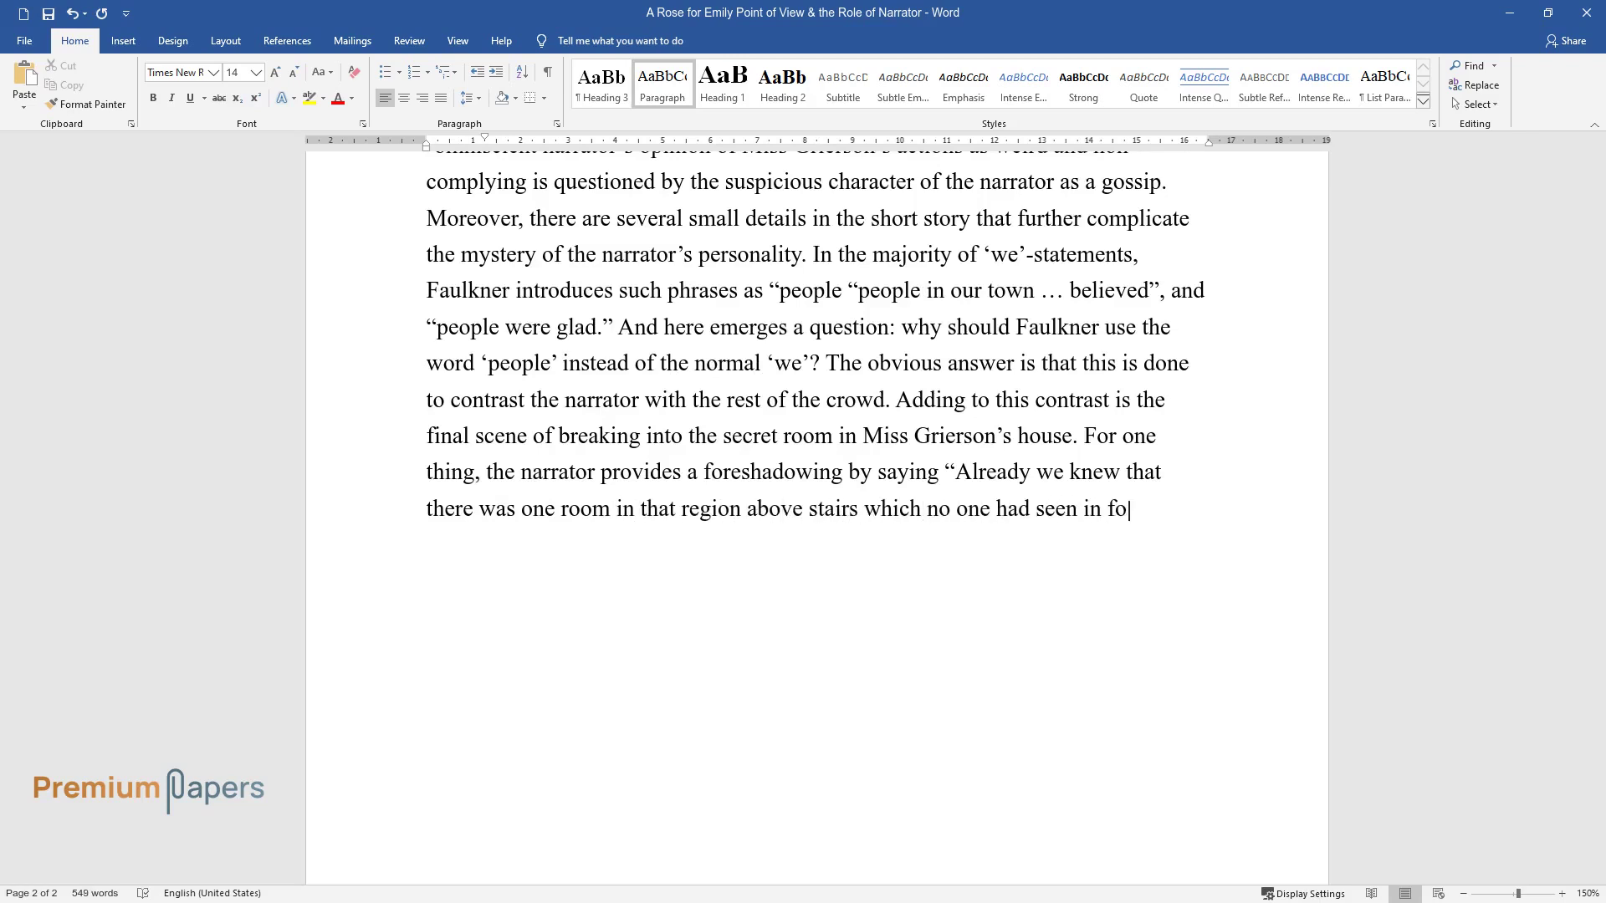
type("rty years” — how on earth did they k")
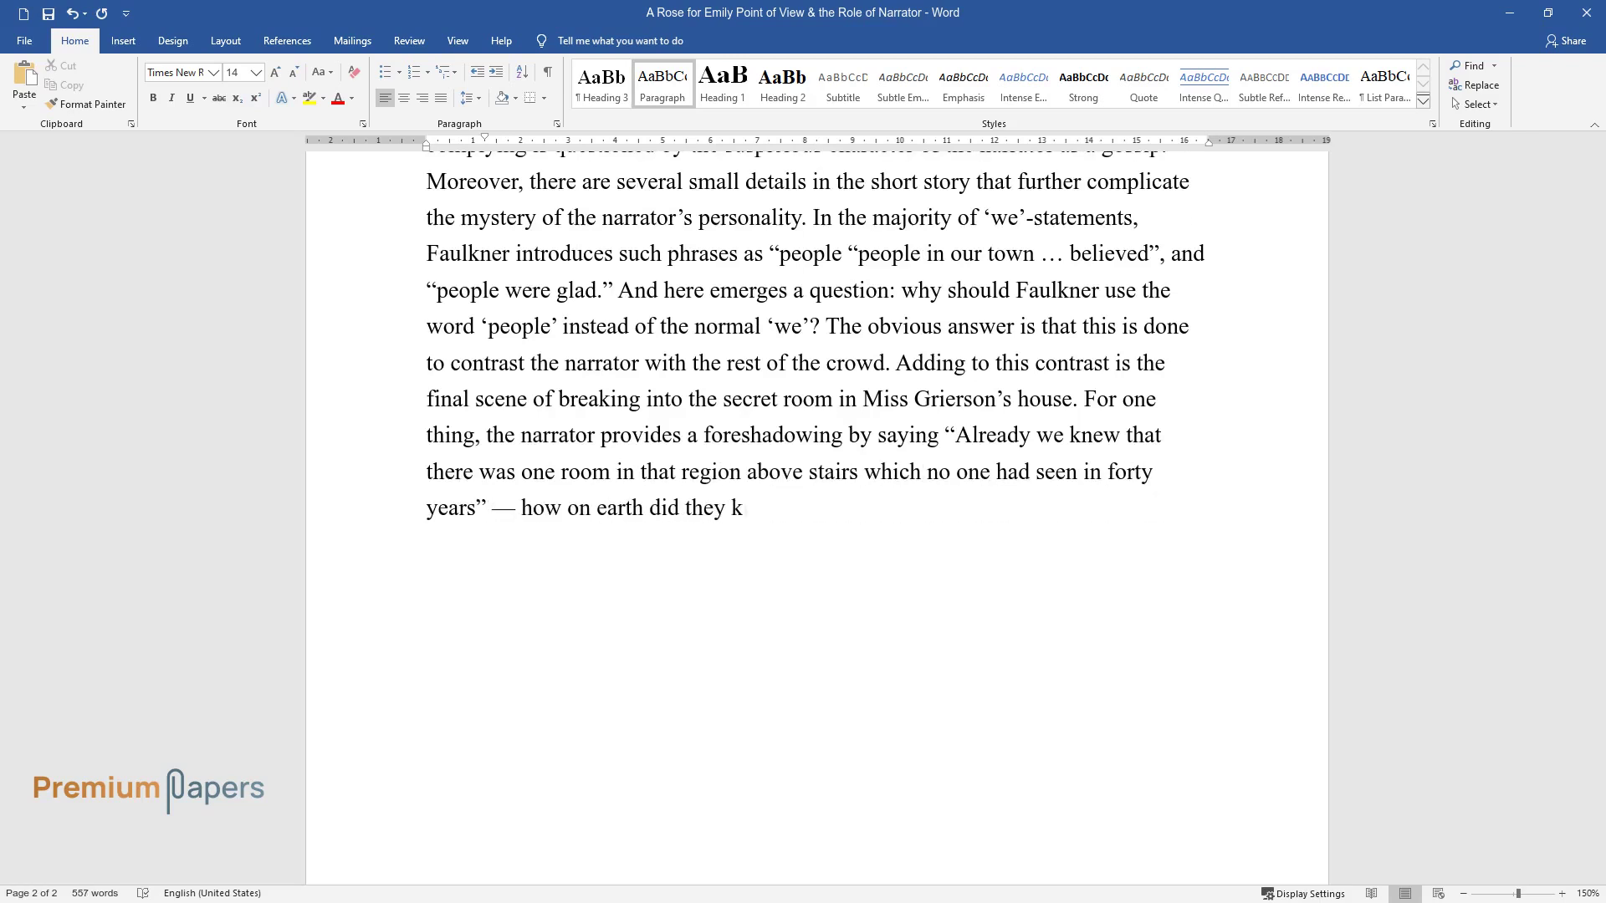
type("now about it? In such a light, the n")
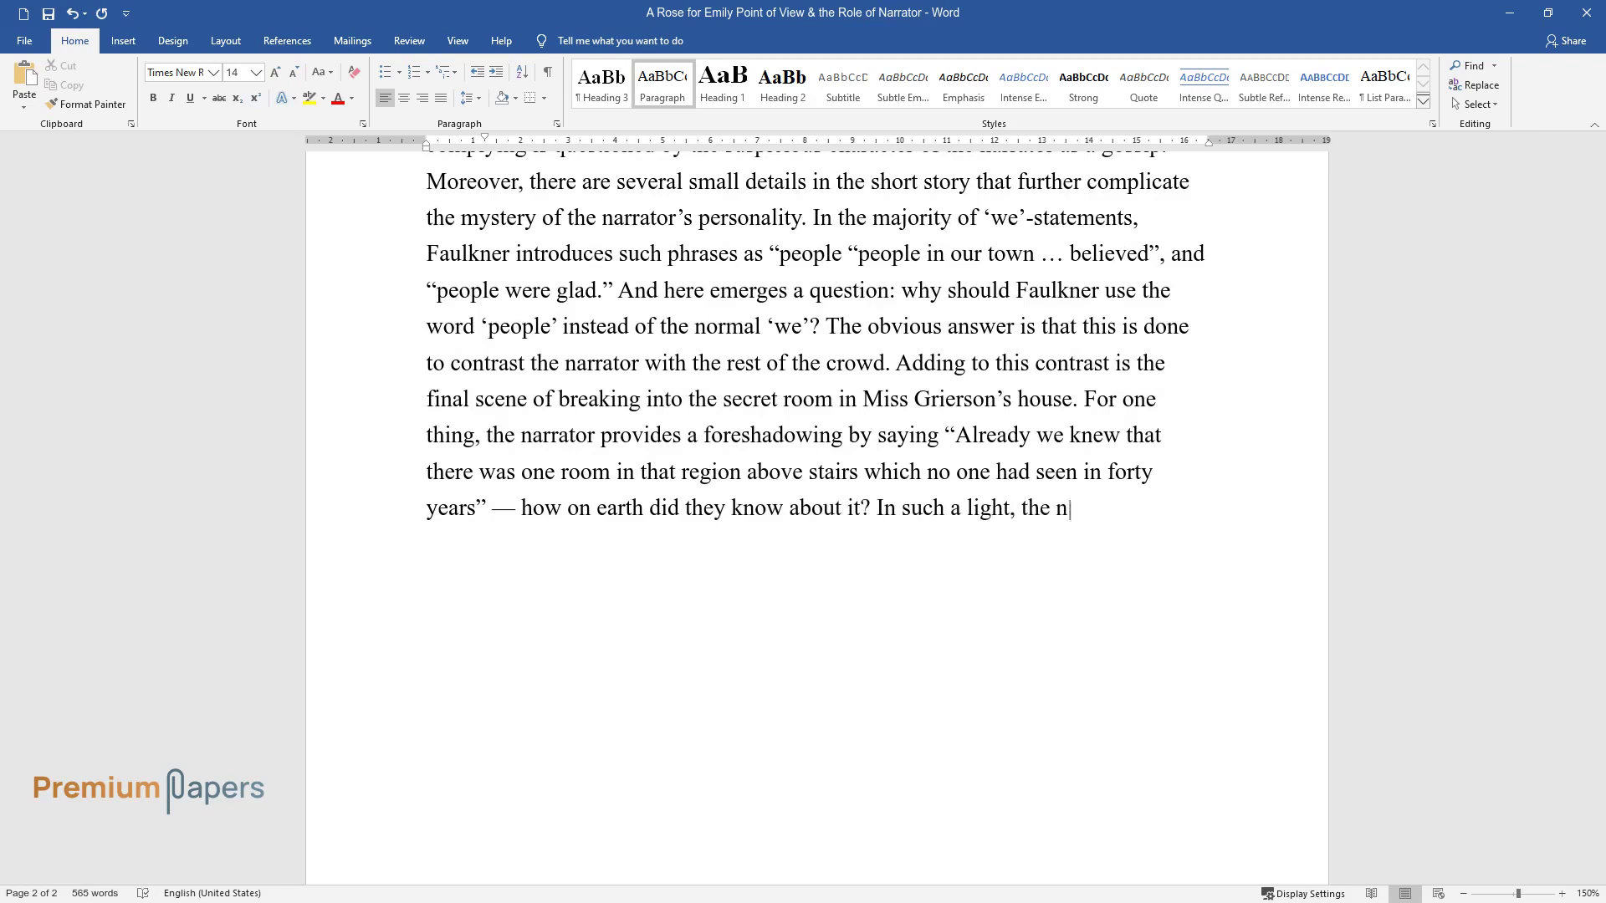
type("arrator appears to be someone who ini")
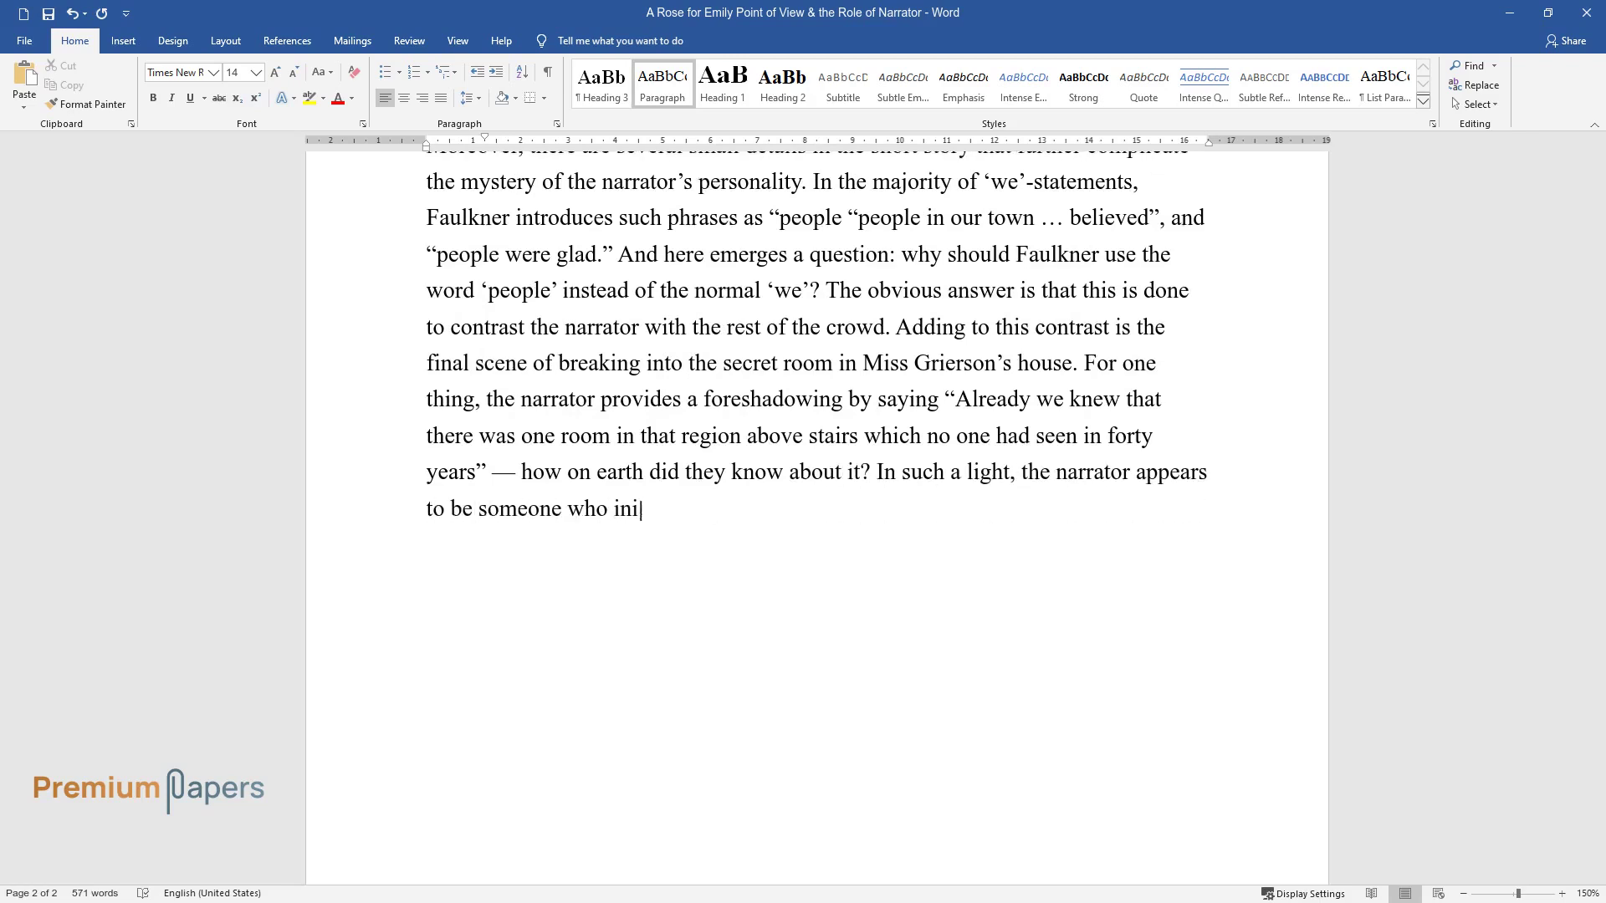
type("tiated into Miss Grierson’s personal")
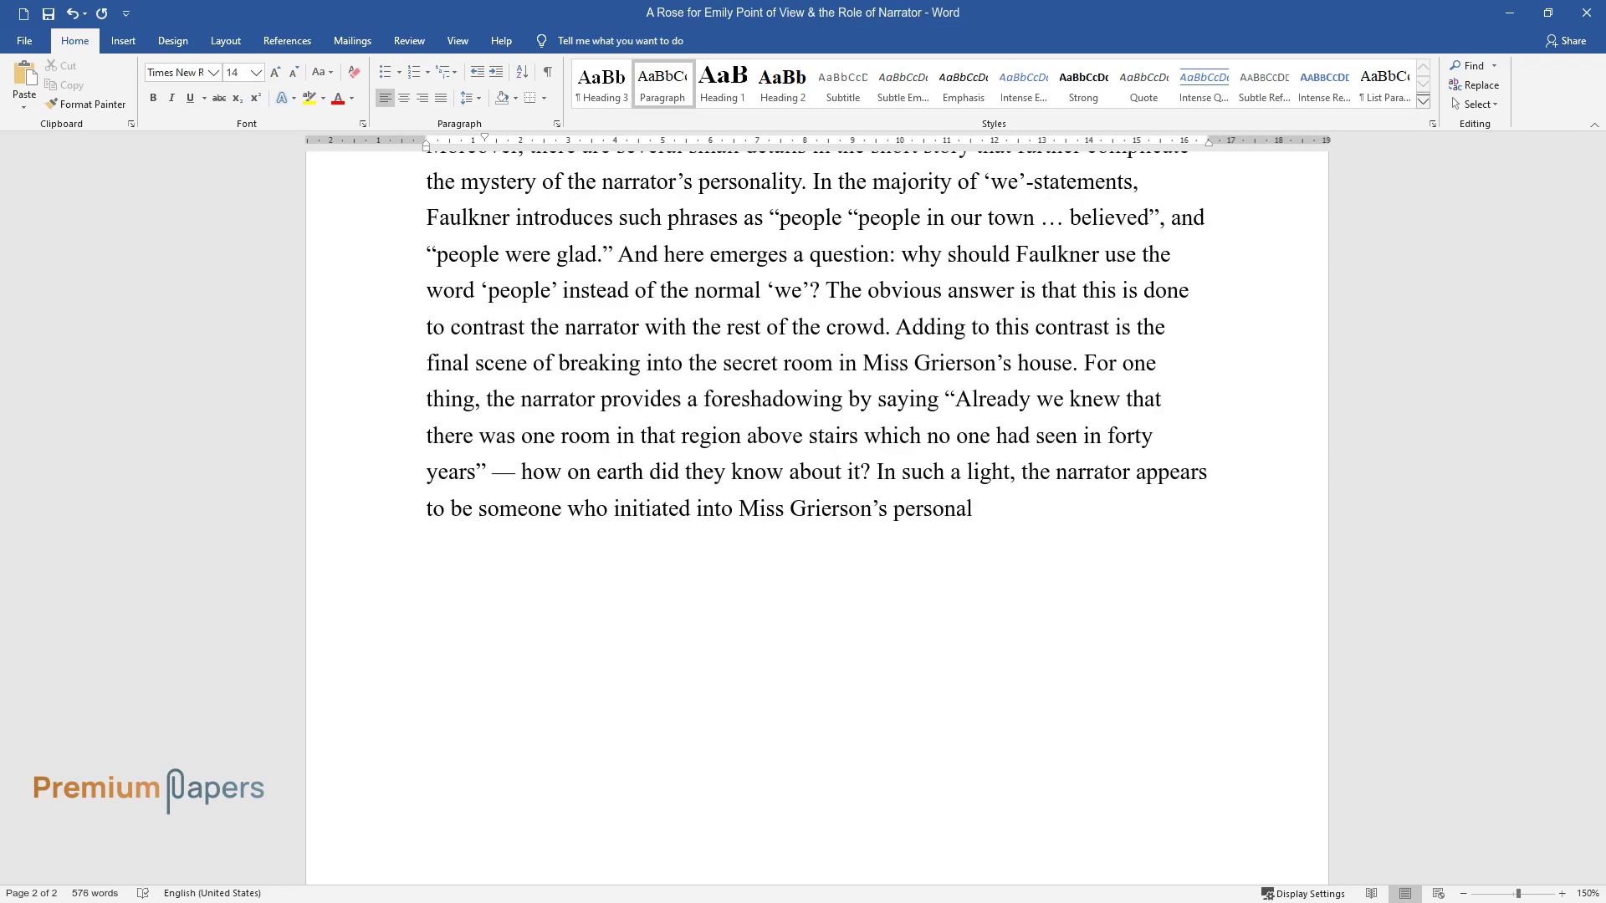
type(" mystery. For another thing, in the scene of breaking i")
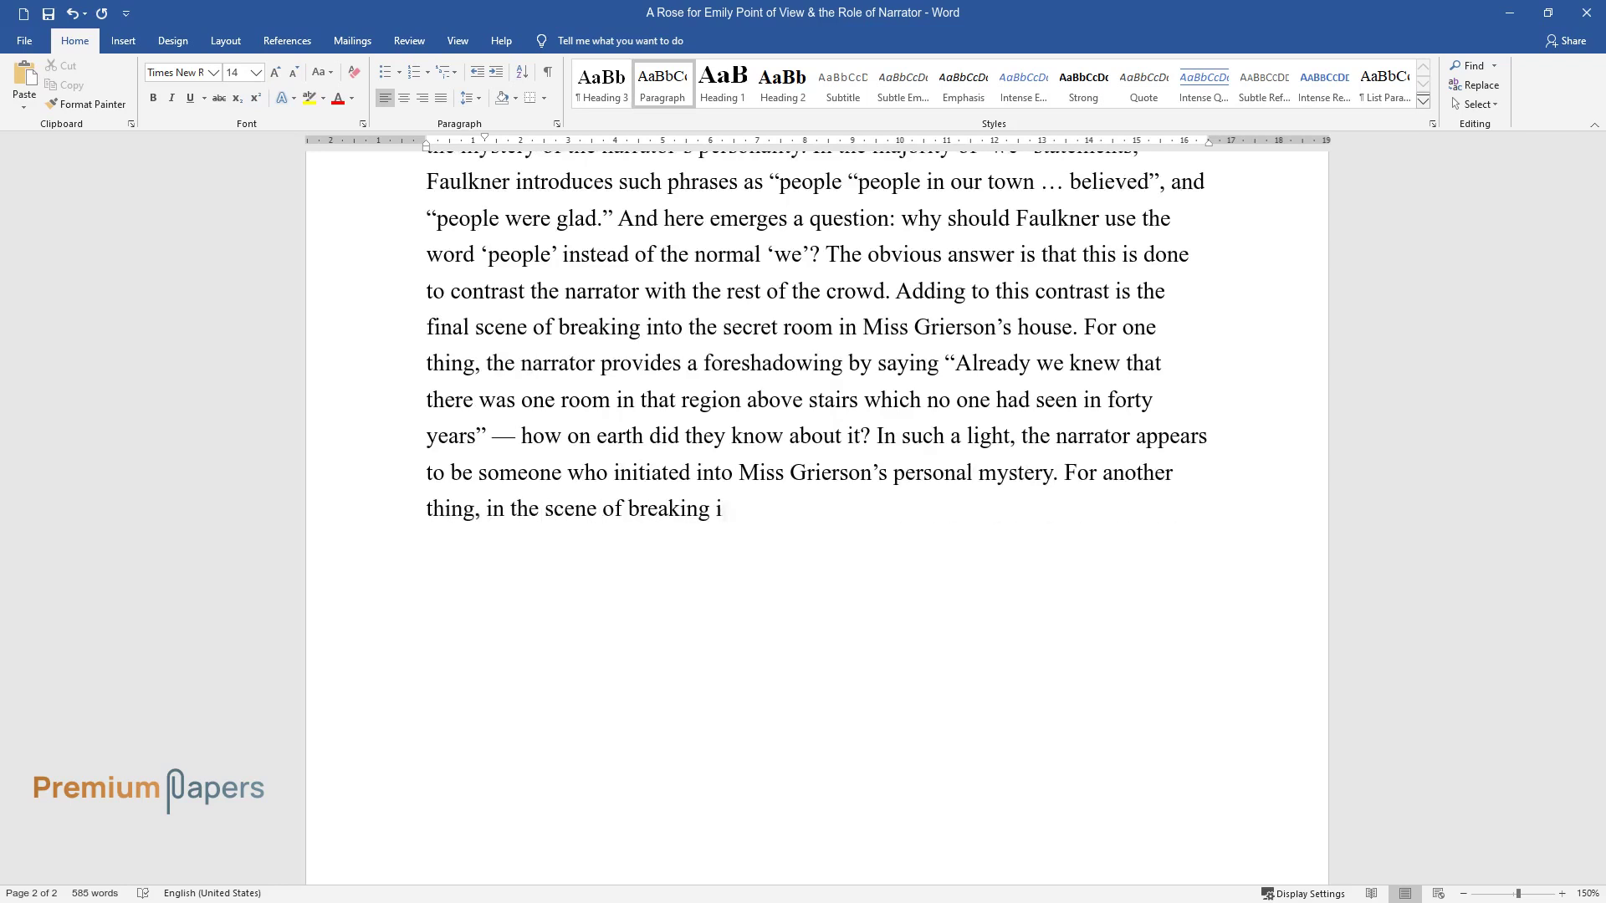
type("n the narrator suddenly switches to ")
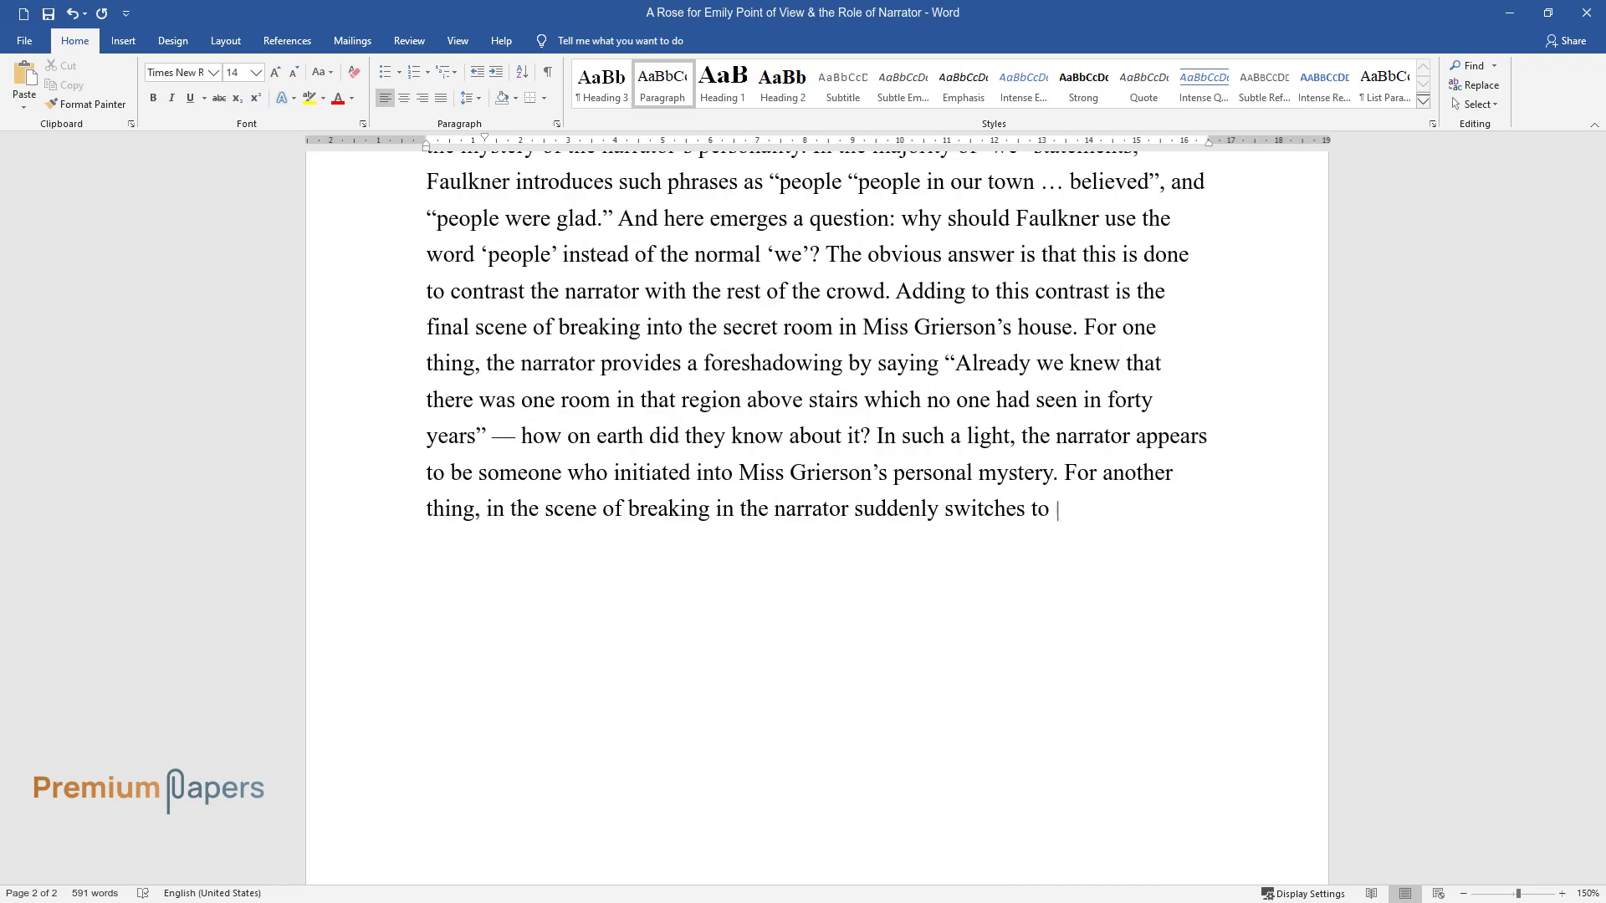
type("the pronoun 'they': \"They held the funeral on the secon")
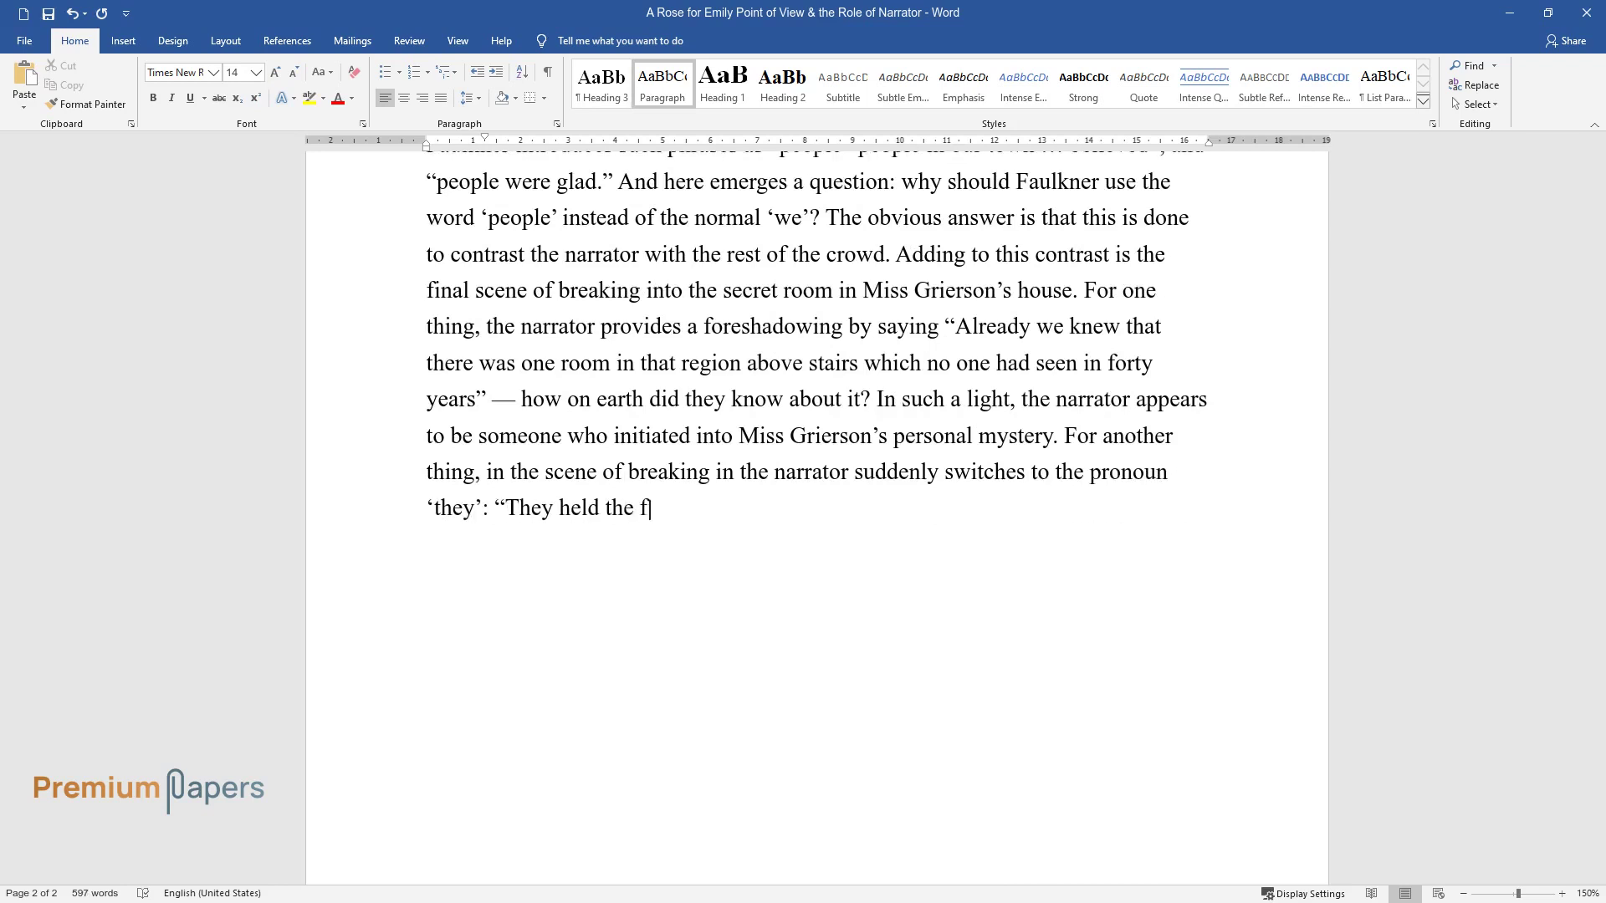
type("d day,\" \"They waited until Miss Emil")
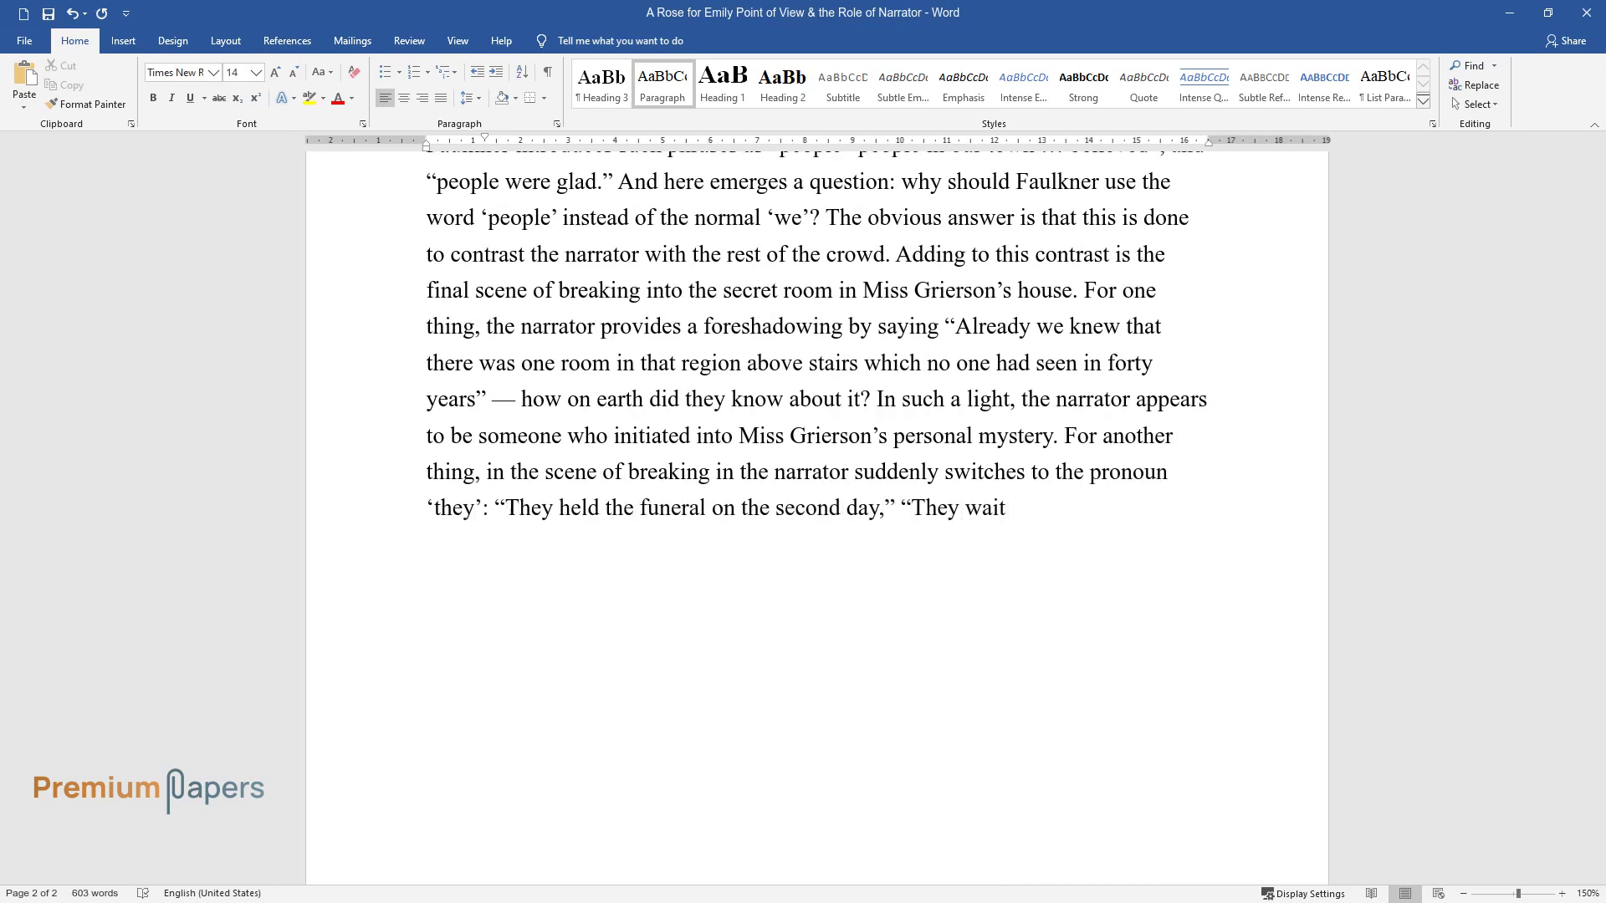
type("y was decently in ")
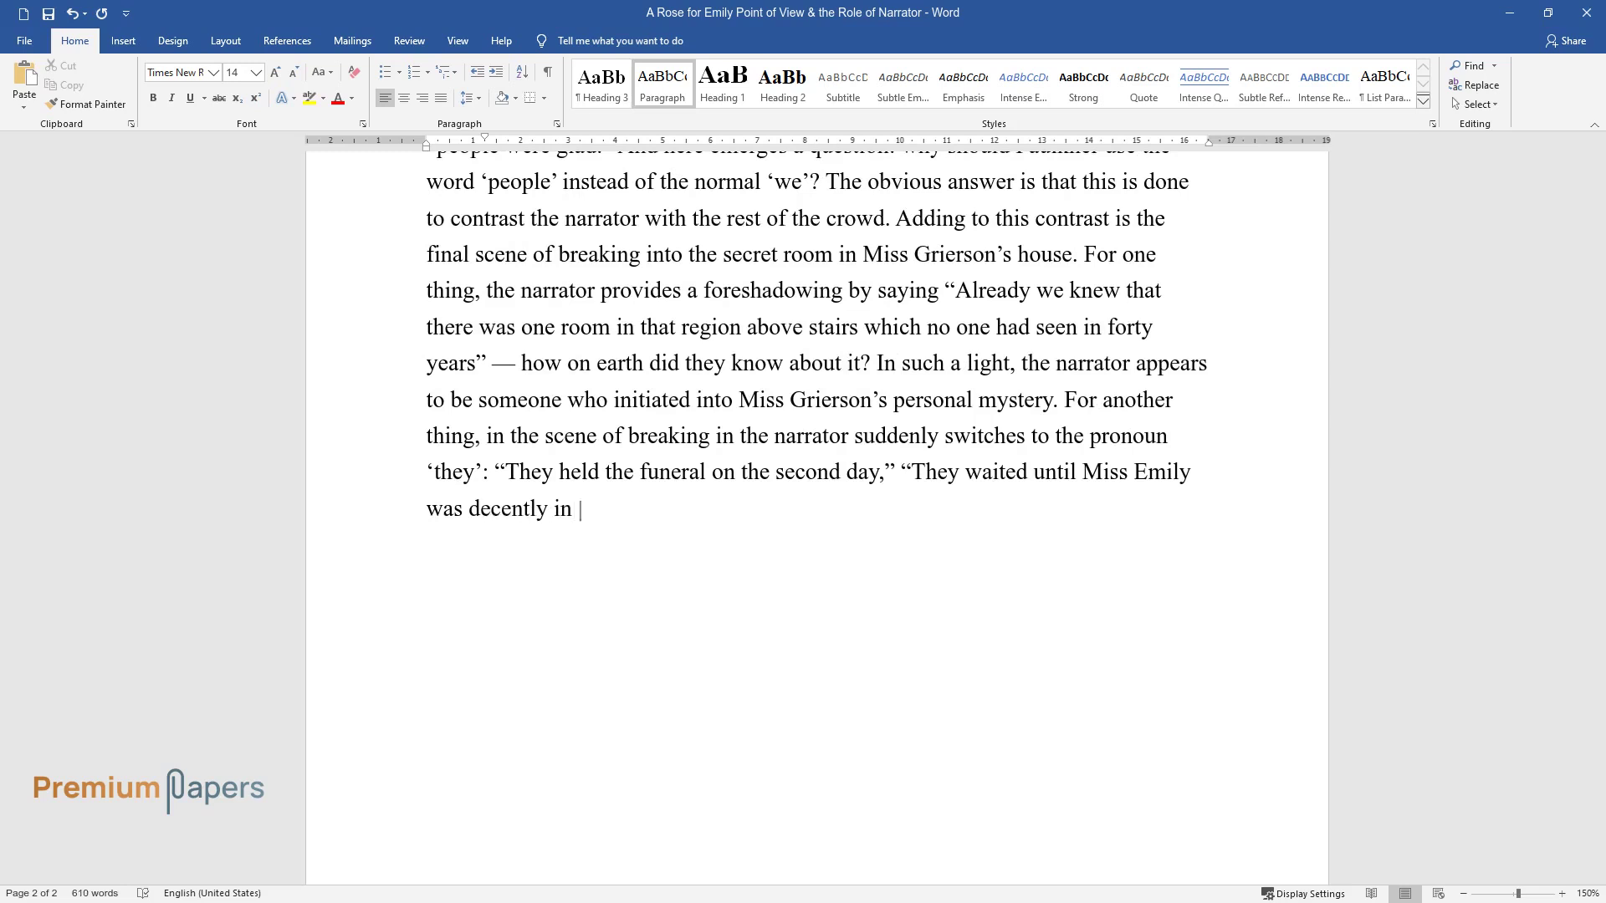
type("the ground.\" Although the normal 'we")
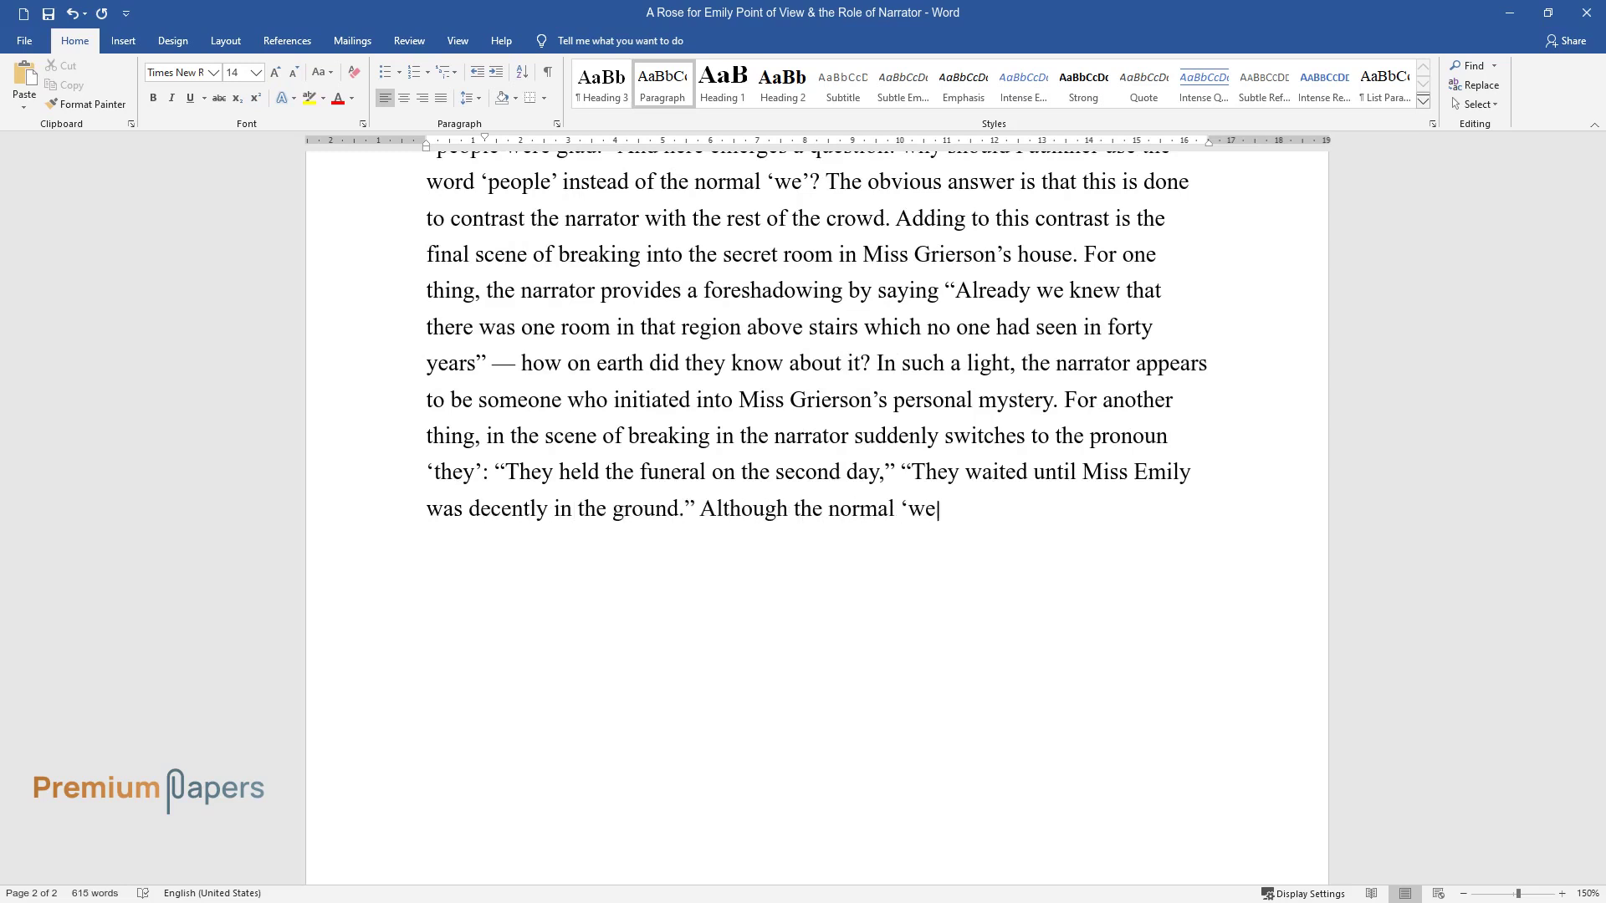
type("' reappears soon afterward, this sudd")
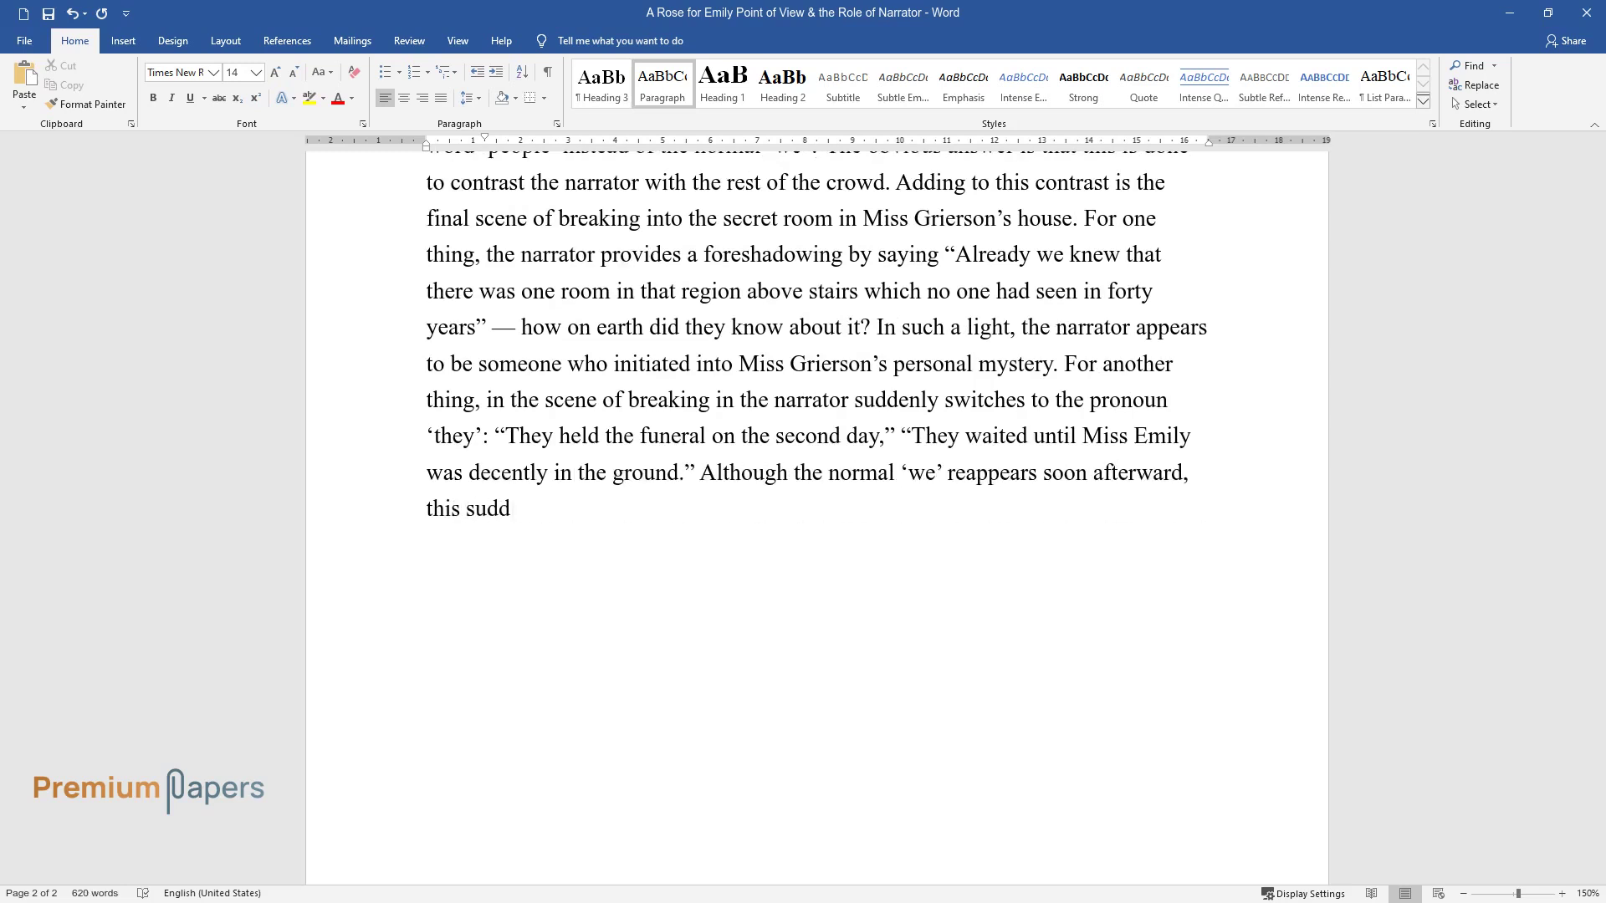
type("en change in the narrator's relation")
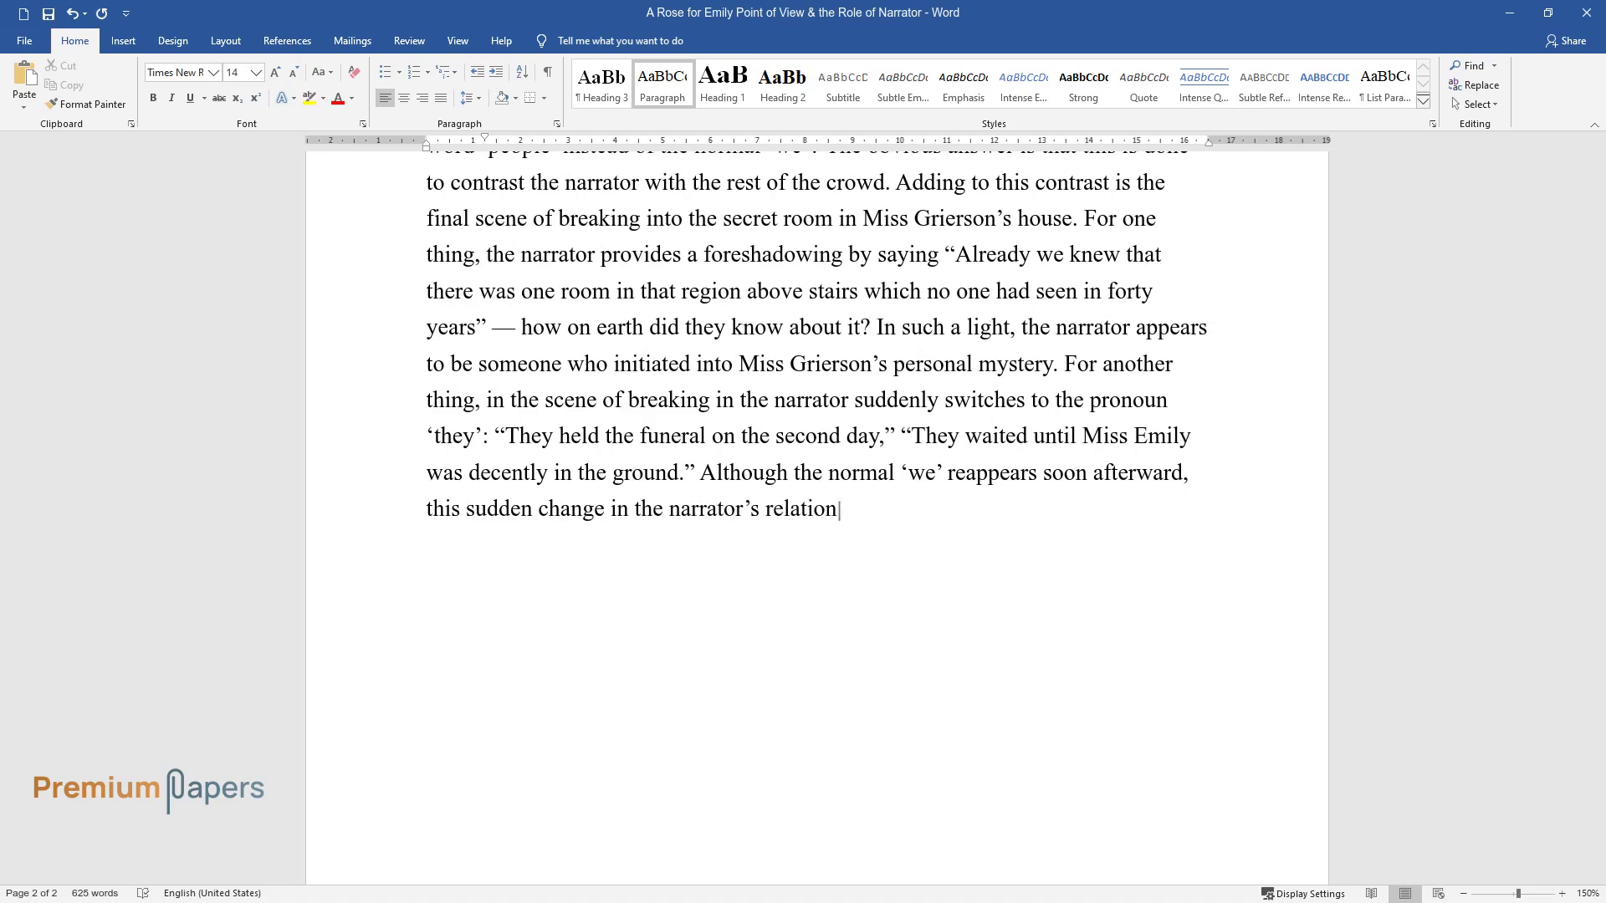
type("ship with the town crowd cannot go un")
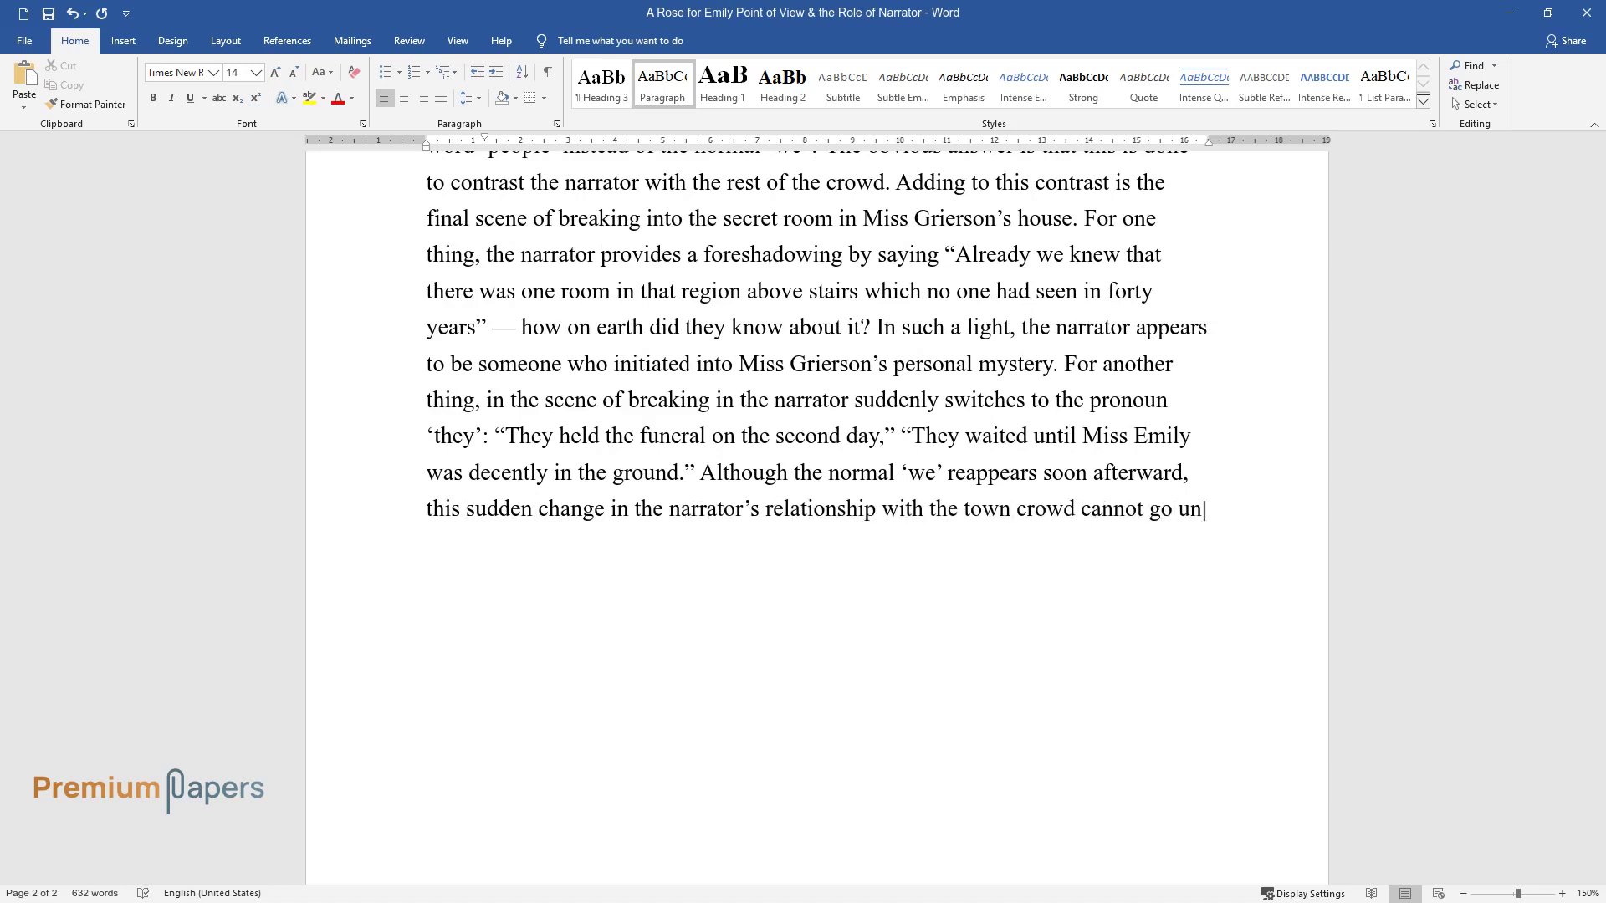
type("noticed.")
key("Return")
Write the paragraph beginning 'The mysterious first-person narrator', ending 'a unique and lovely personality.'
type("The ")
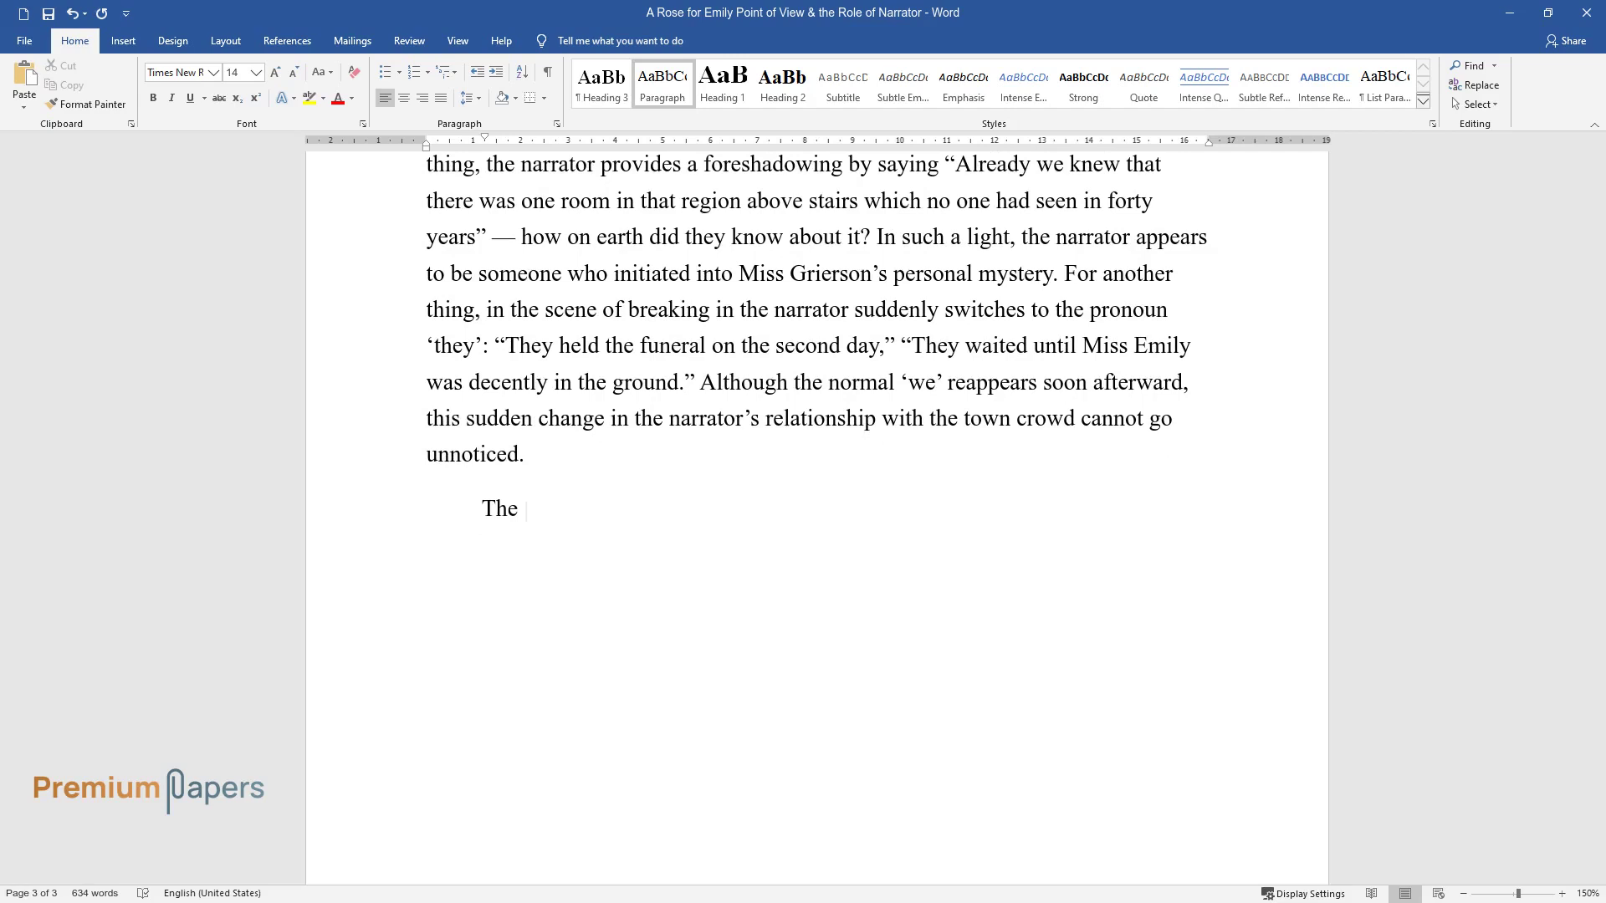
type("mysterious first-person narrator, wh")
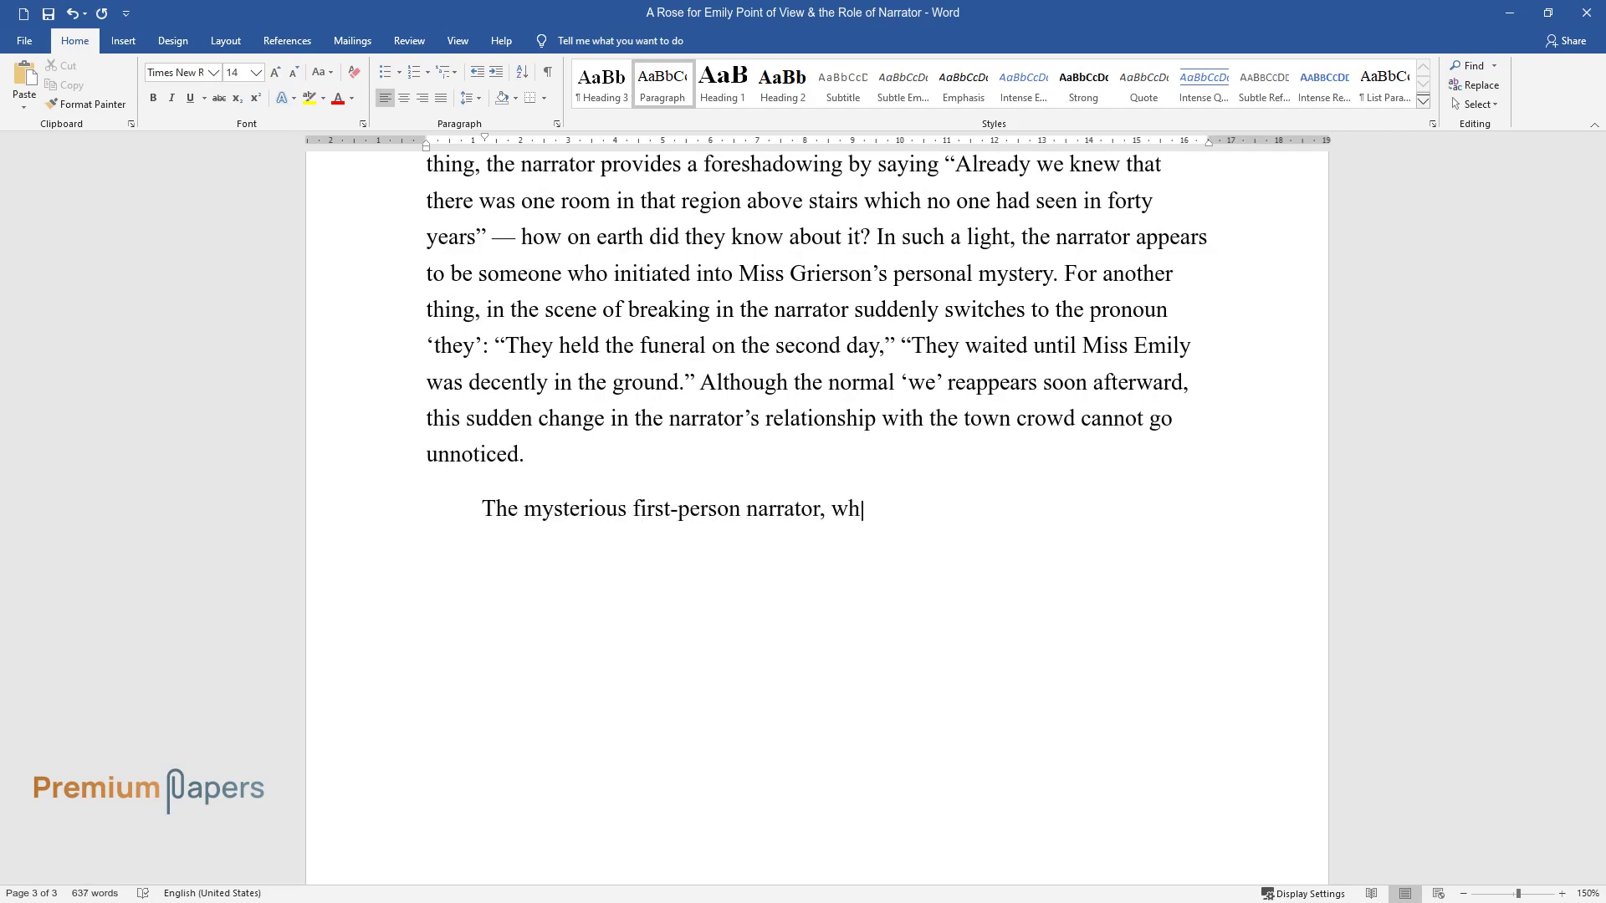
type("o outwardly seems to represent the to")
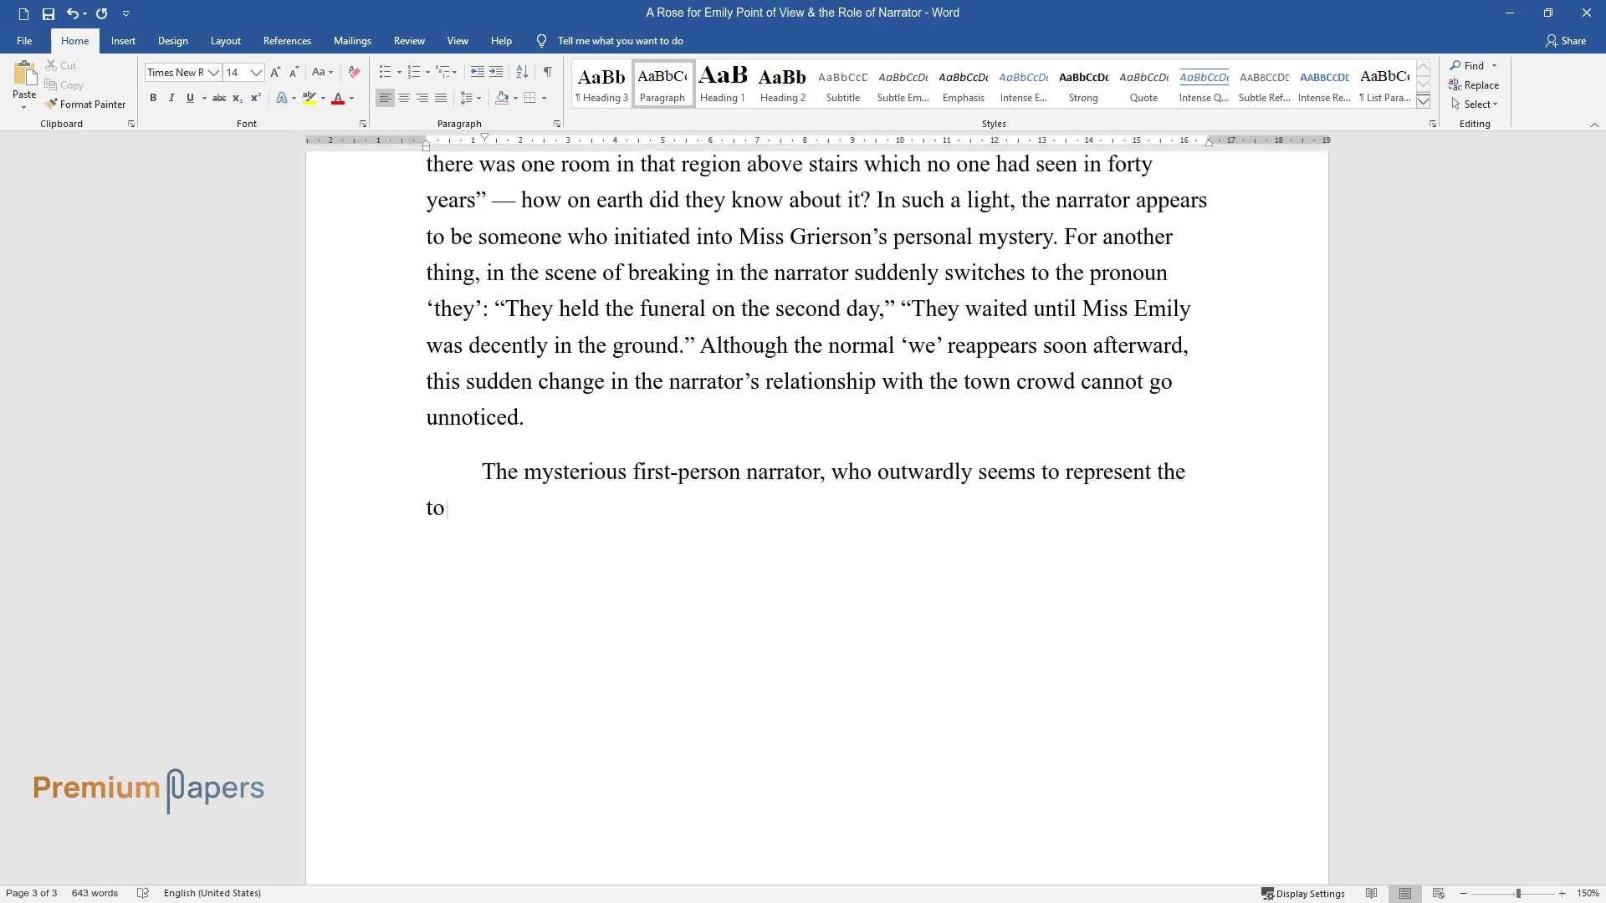
type("wn's society, is intrigued by the knowledge of intimat")
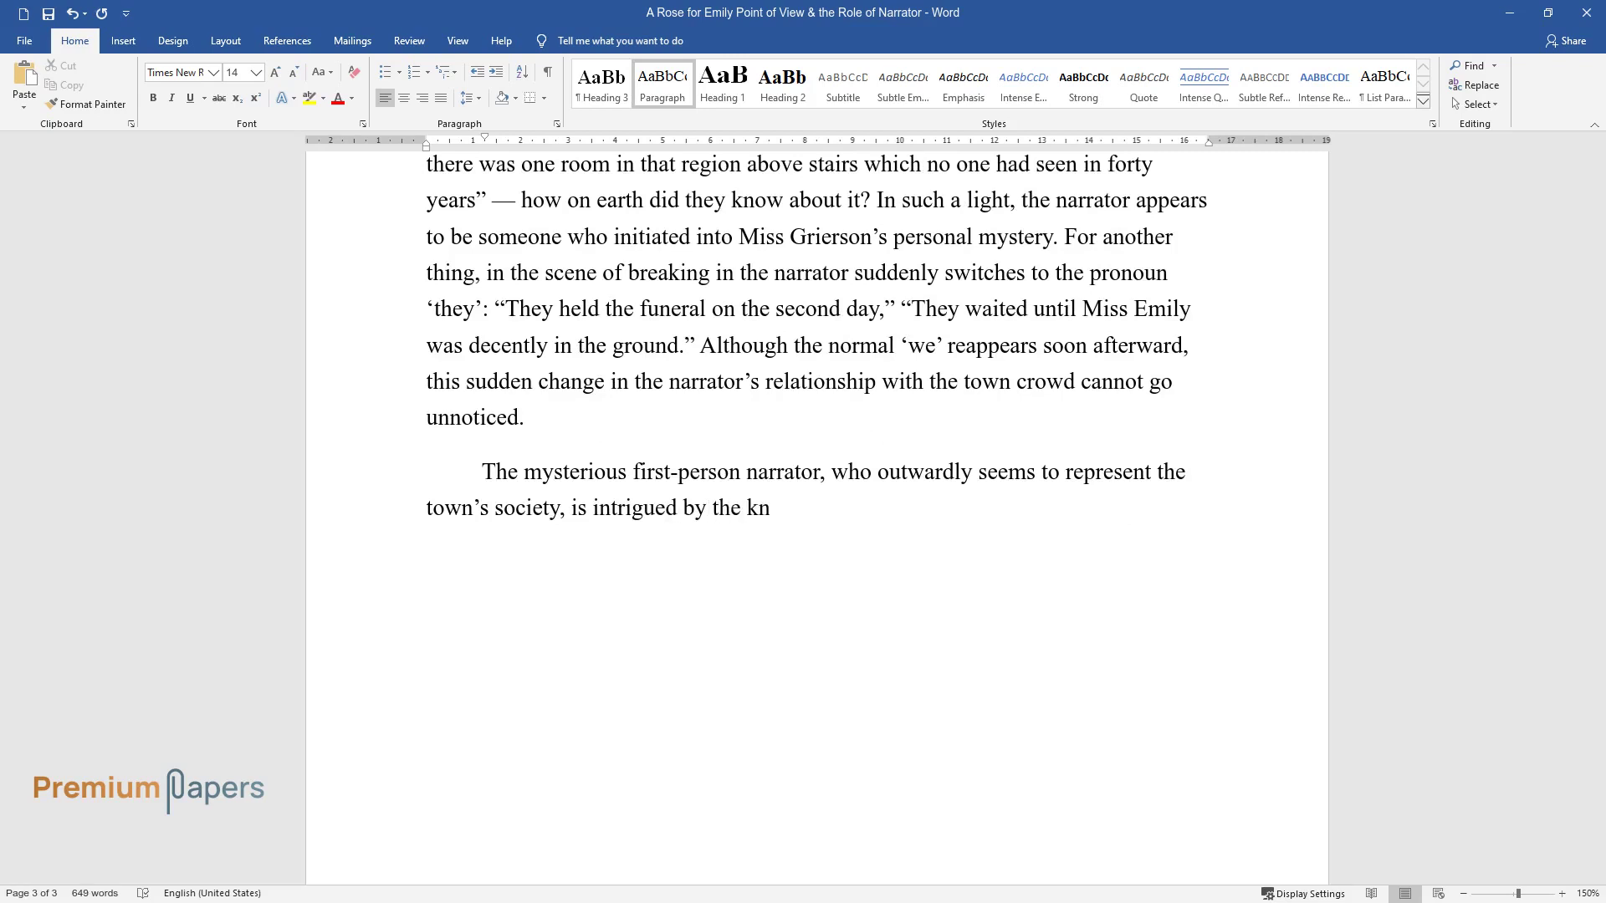
type("e details and casu")
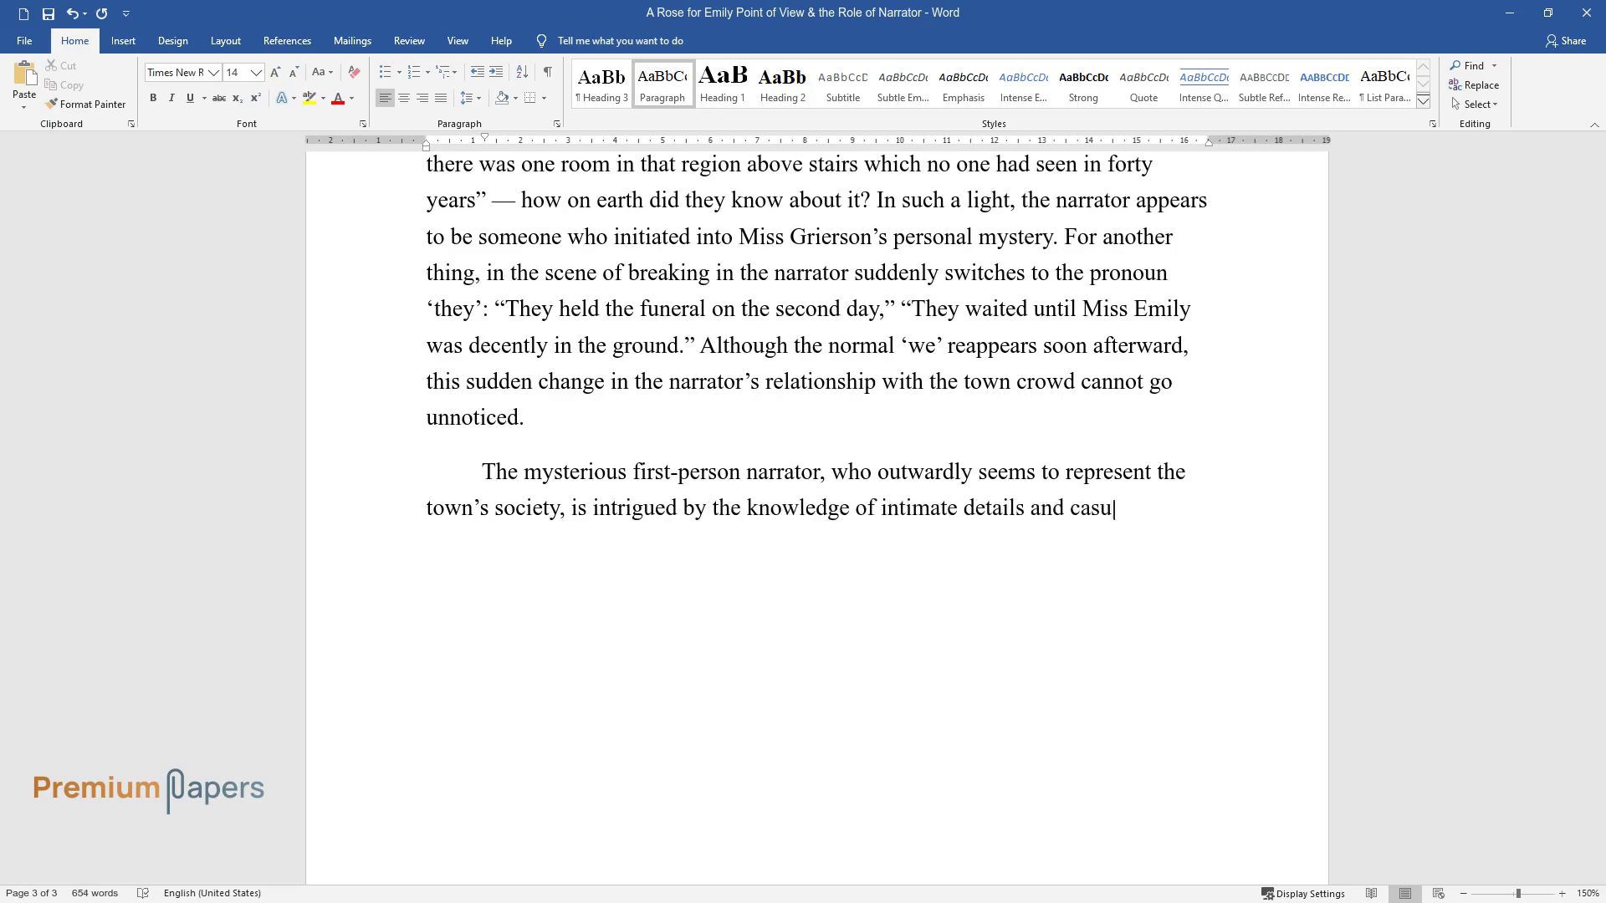
type("al opposition to the rest of the peop")
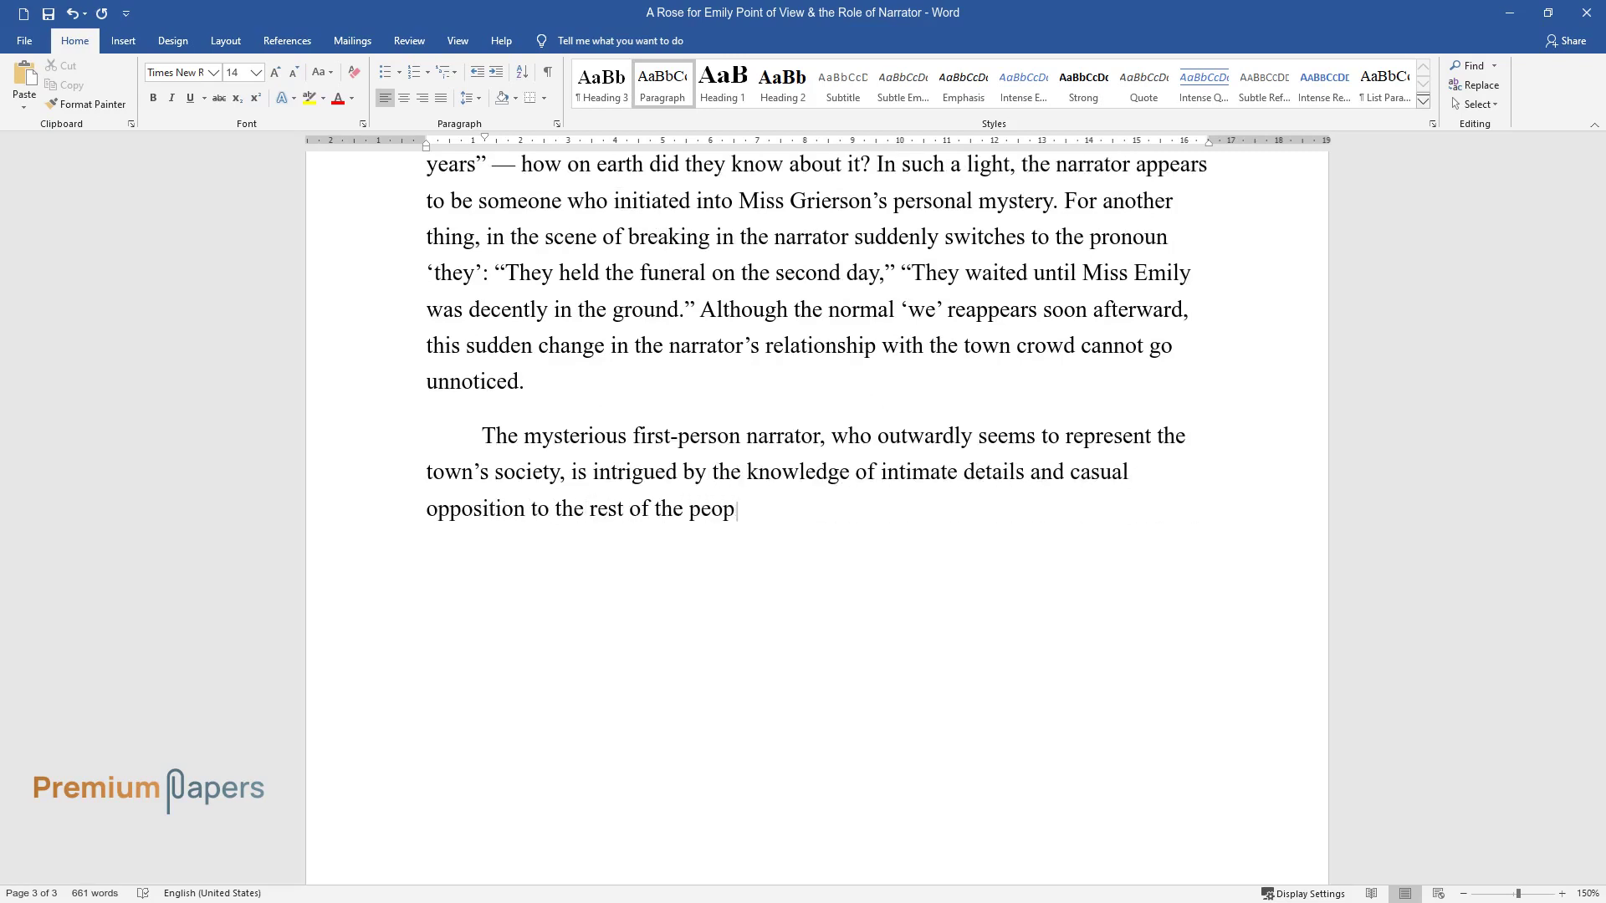
type("le. This has a crucial impact on the readers' opinion of Miss G")
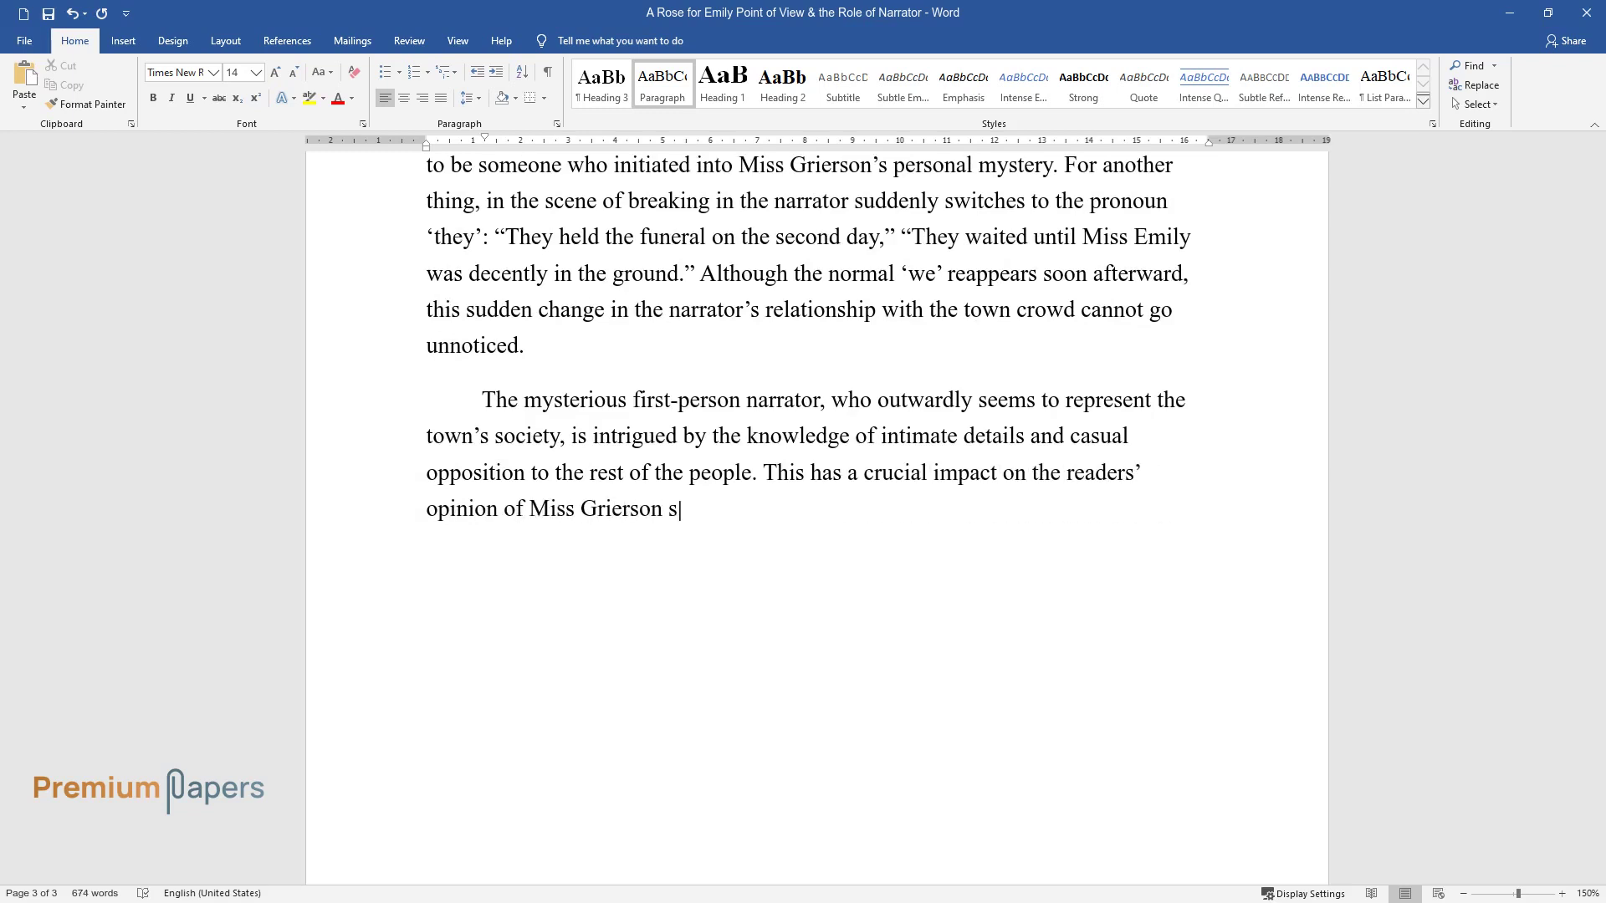
type("rierson since it suggests that she should not ")
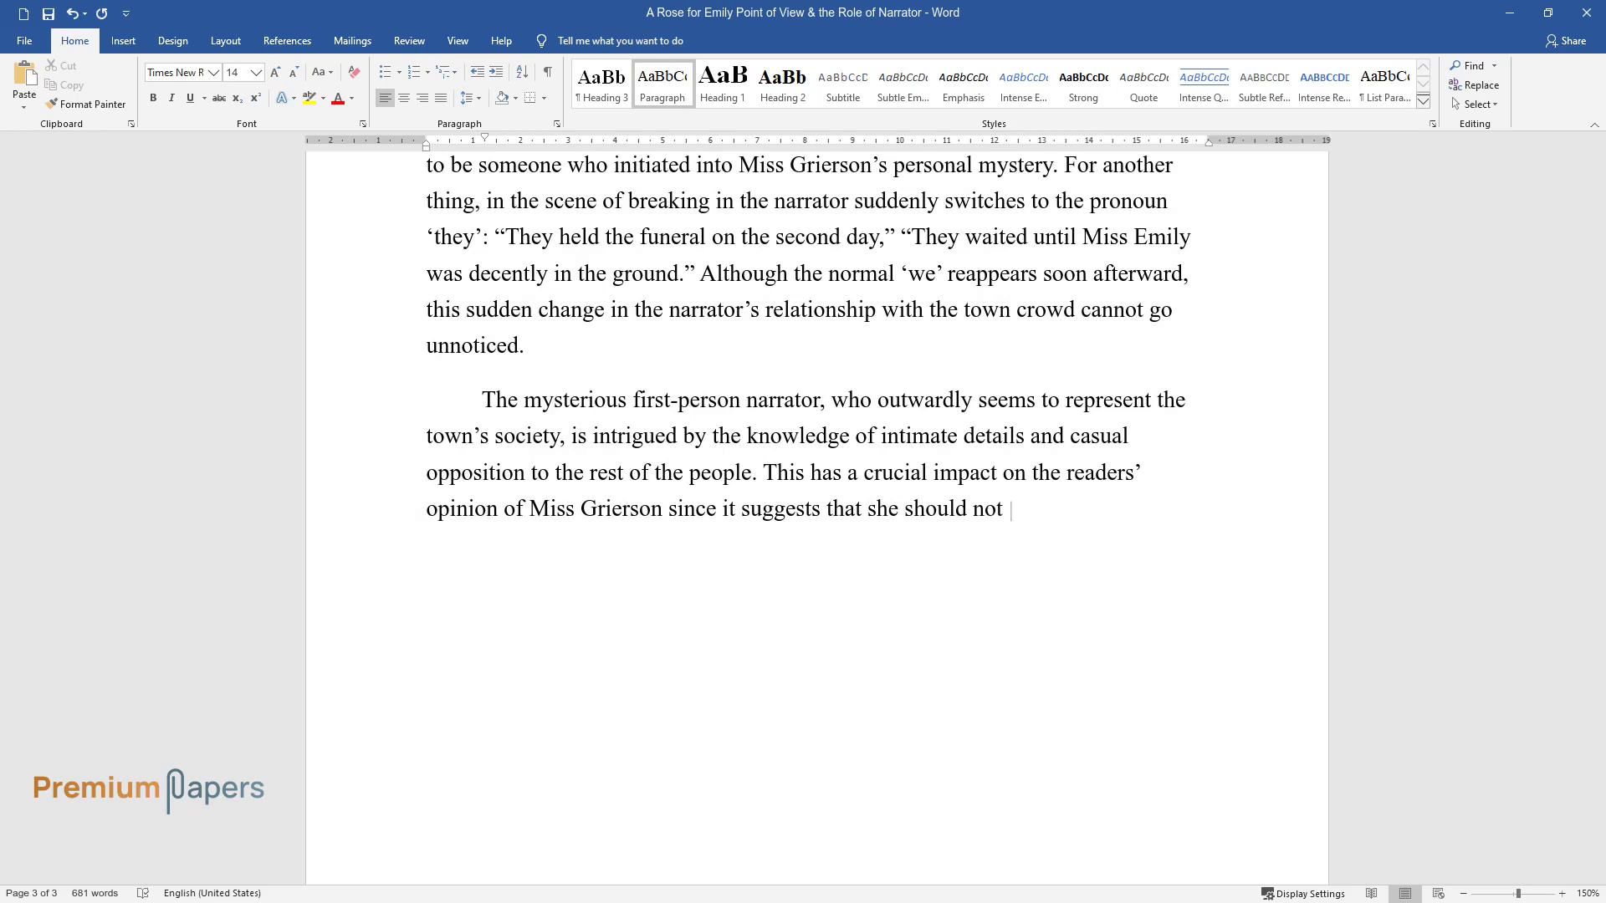
type("be taken the way gossips judge her a")
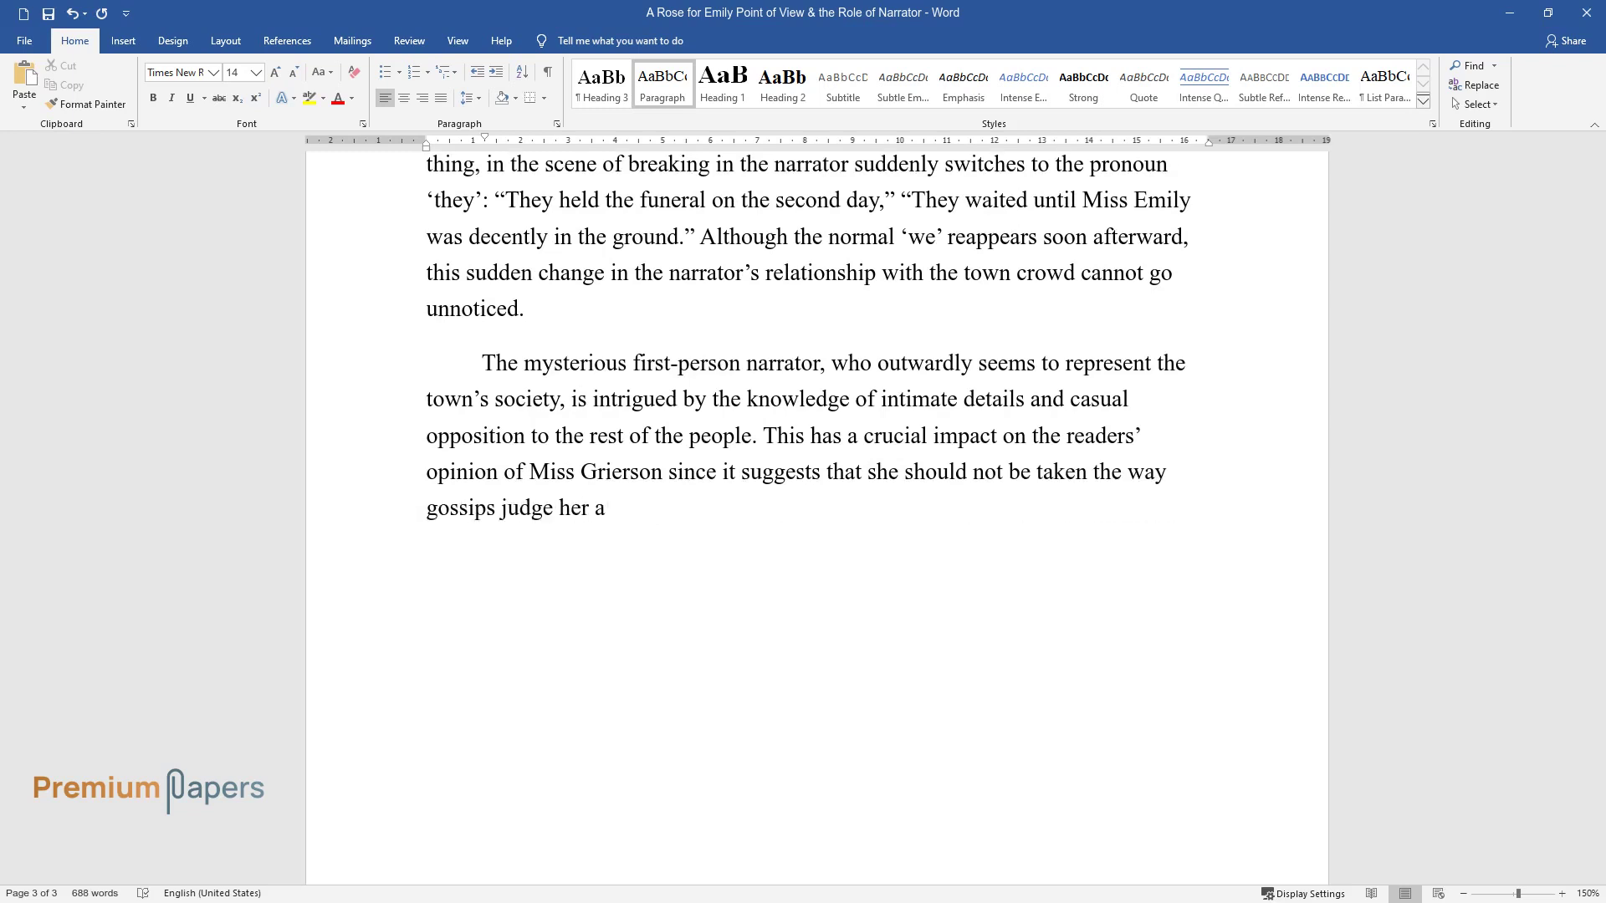
type("nd requires a deeper understanding of")
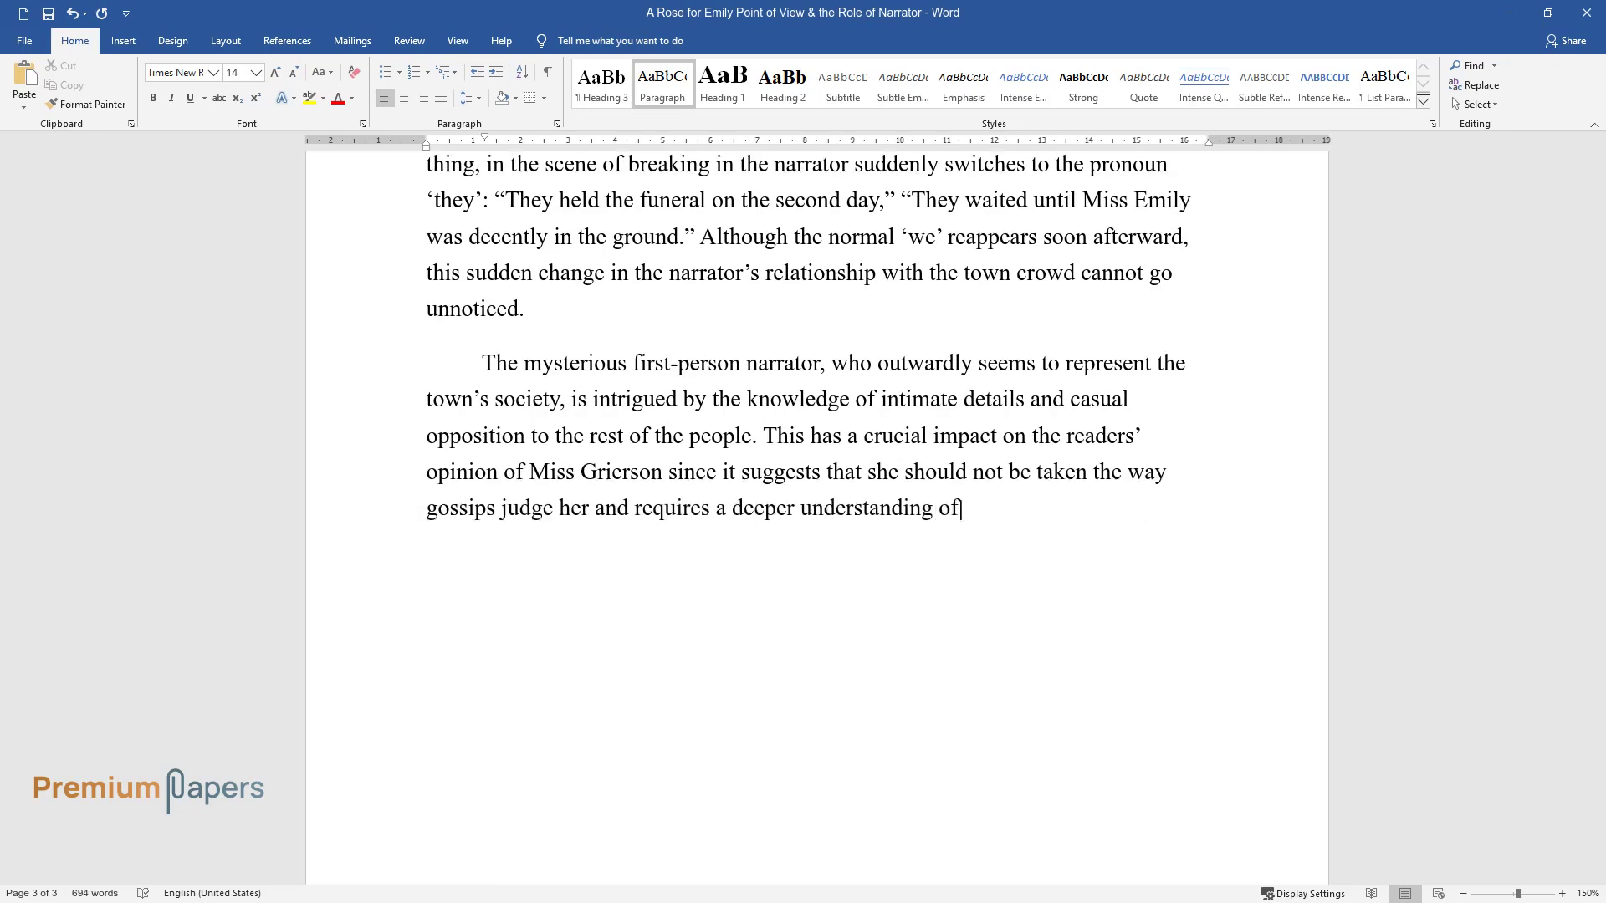
type(" a unique and lovely personality.")
Add the paragraph beginning '"A Rose for Emily" is emblematic of the Southern Gothic genre', ending 'typical of gothic writing.'
key("Return")
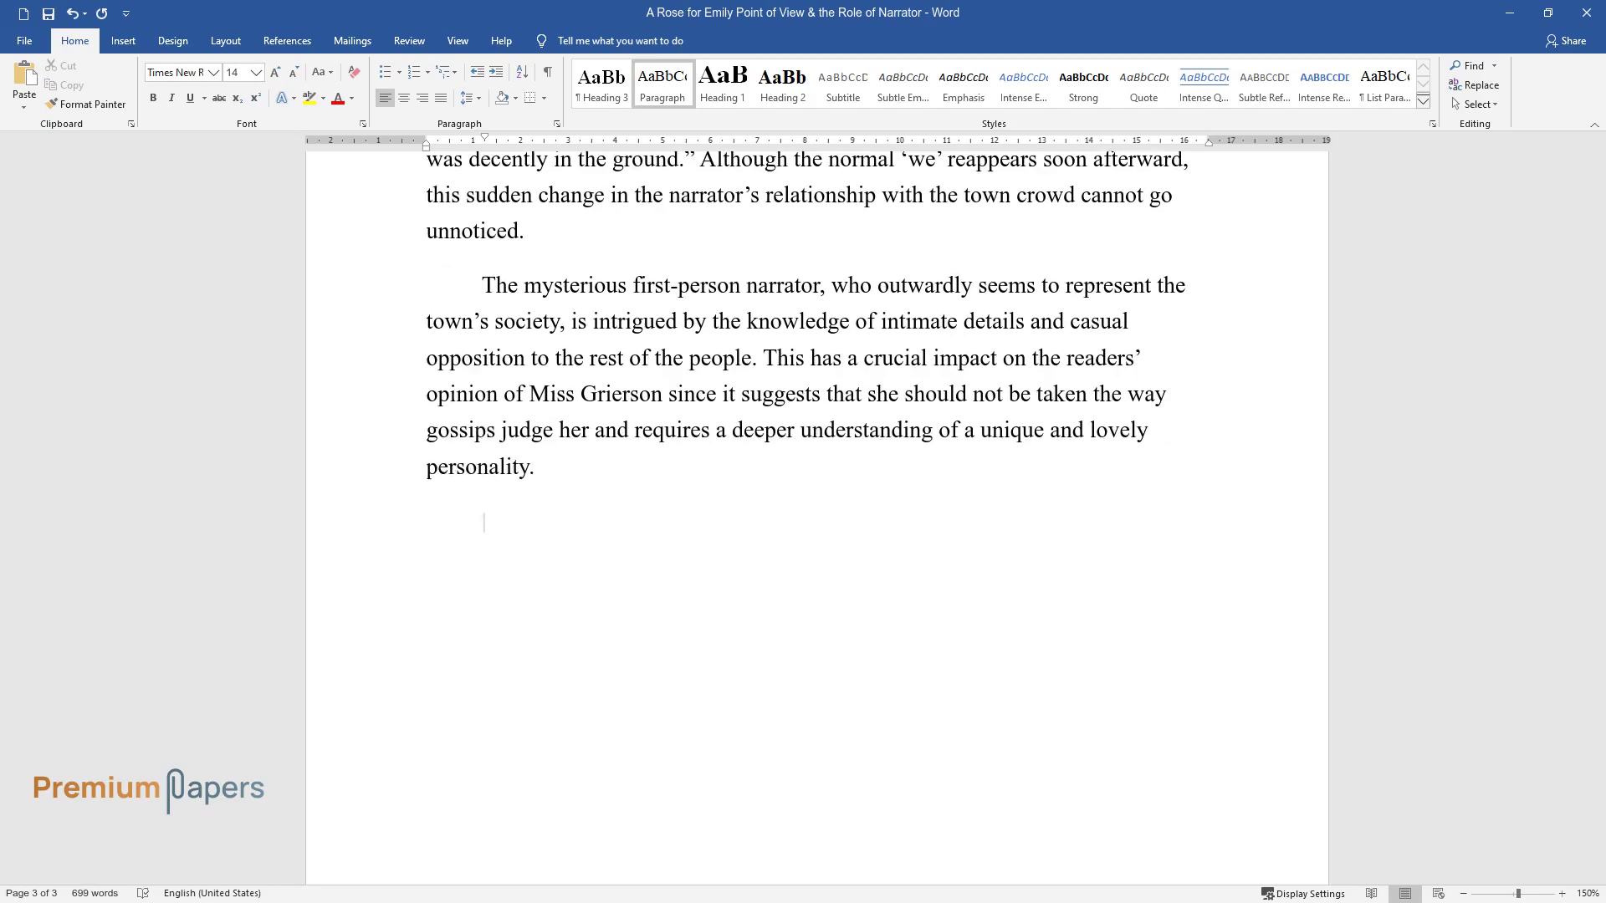
type("\"A Rose for Emily")
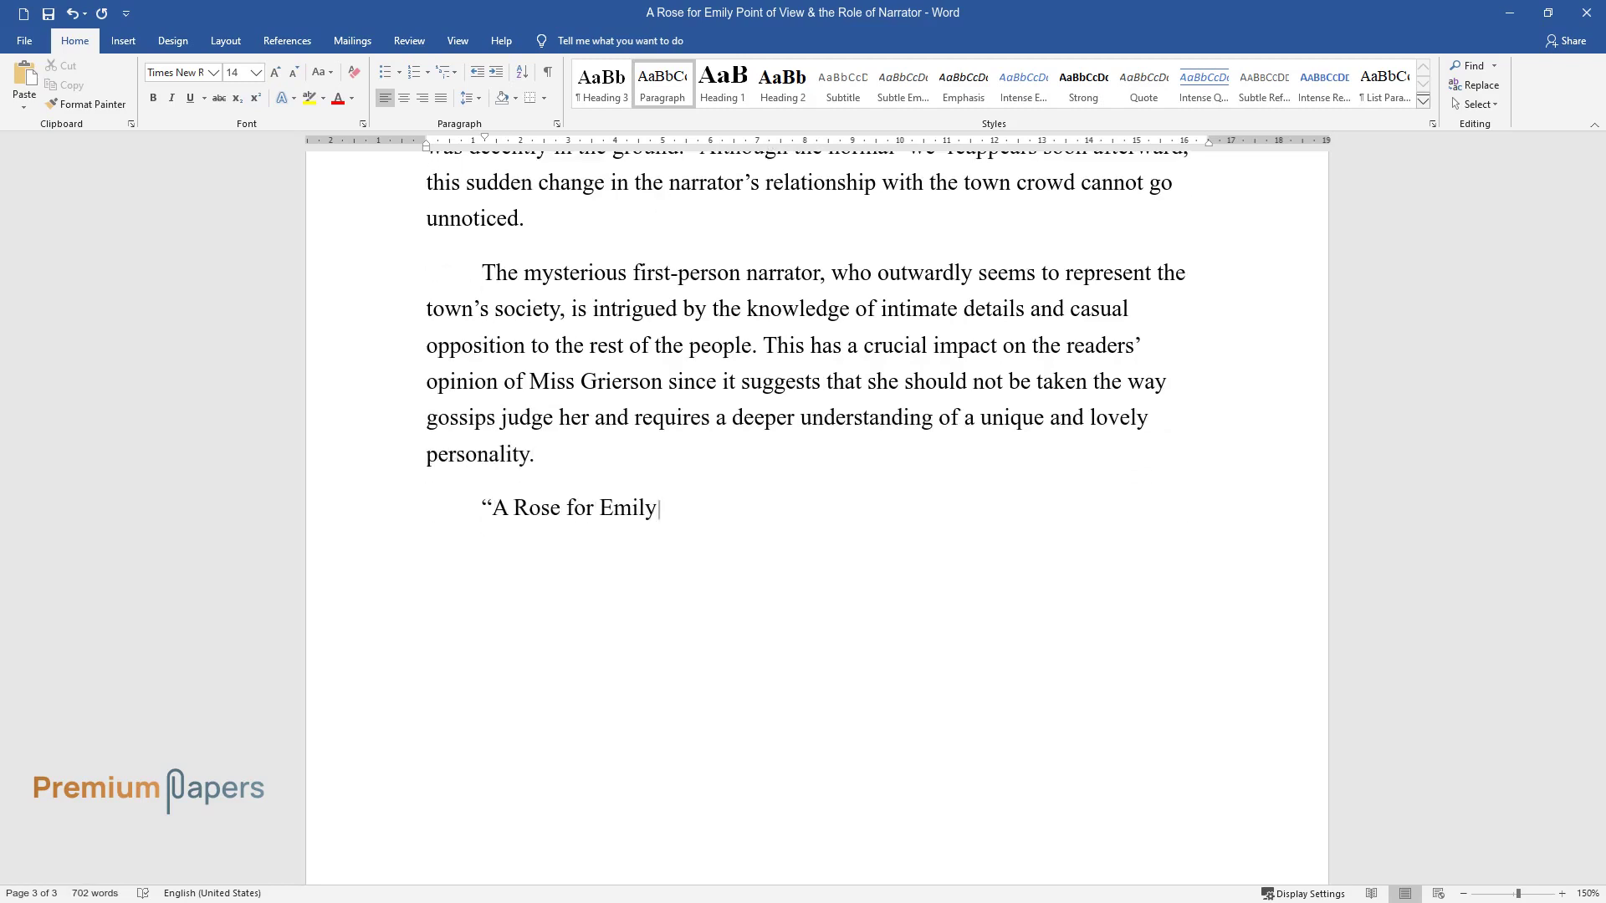
type("\" is emblematic of the Southern Gothic ge")
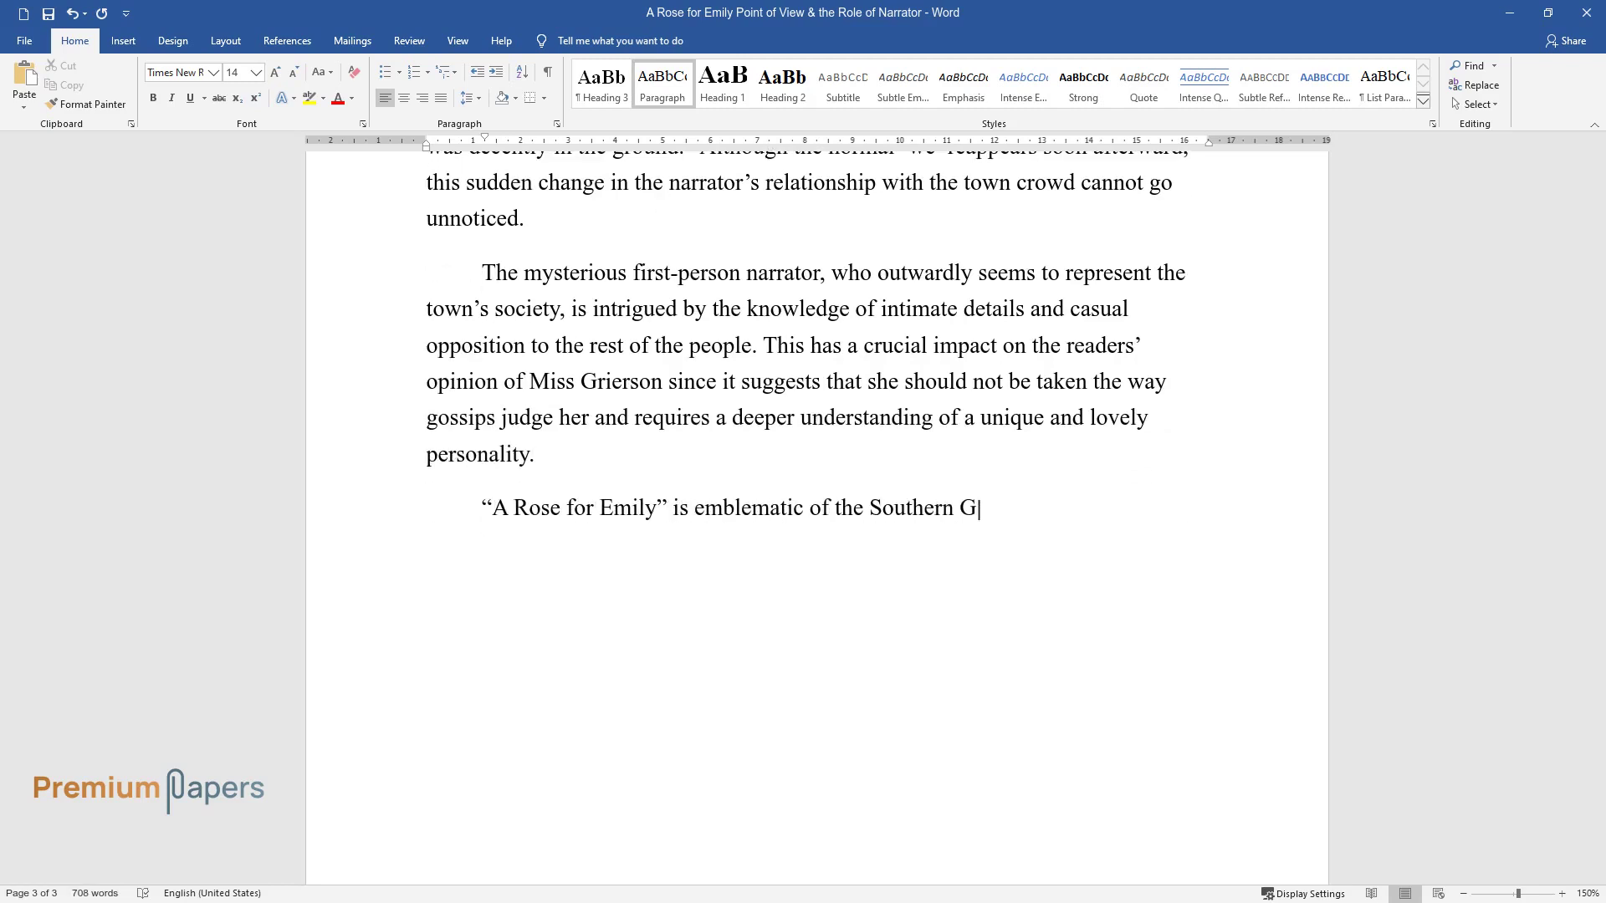
type("nre – a unique element of American literature. The plot s")
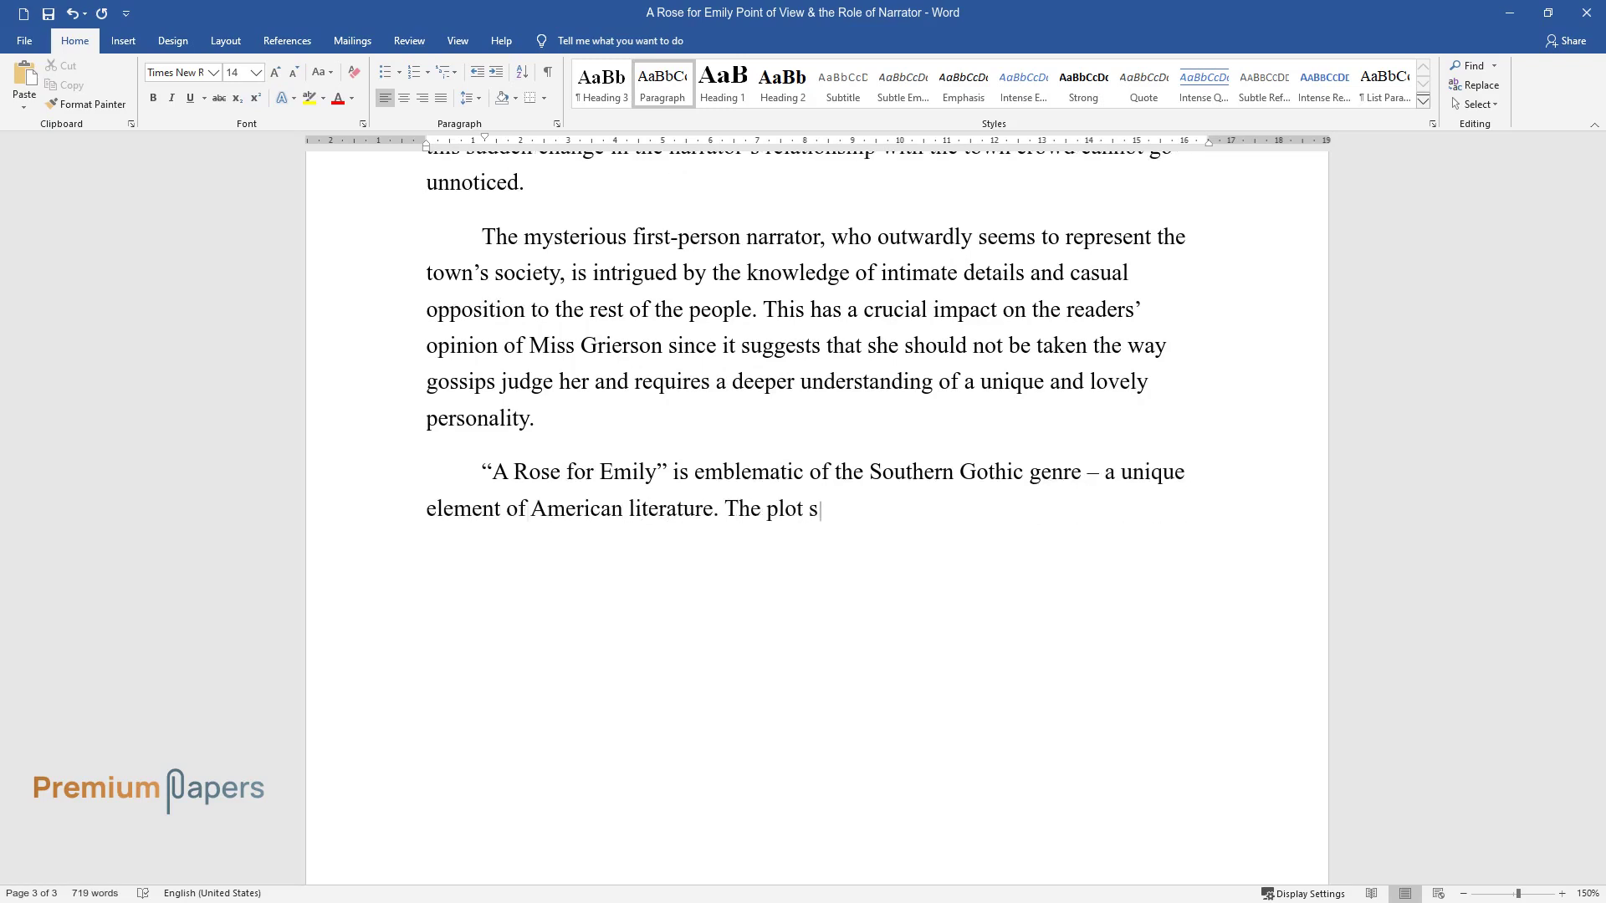
type(" of Southern Gothic writing relies heavily on irony, unusual events, or the supernatural ty")
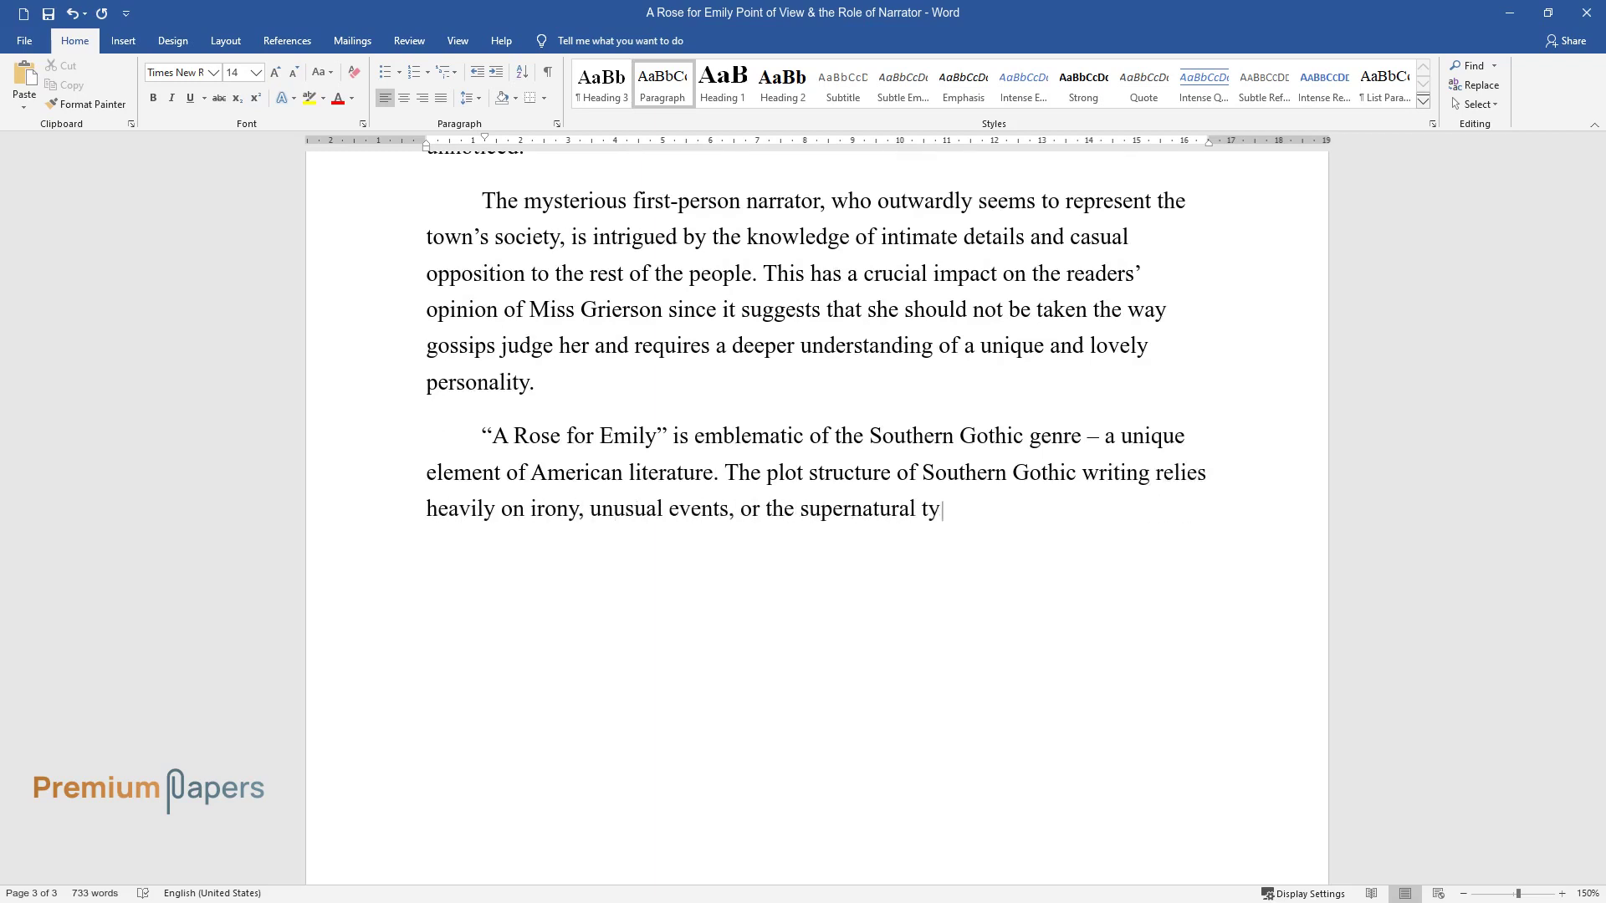
type("pical of gothic writing.")
key("Return")
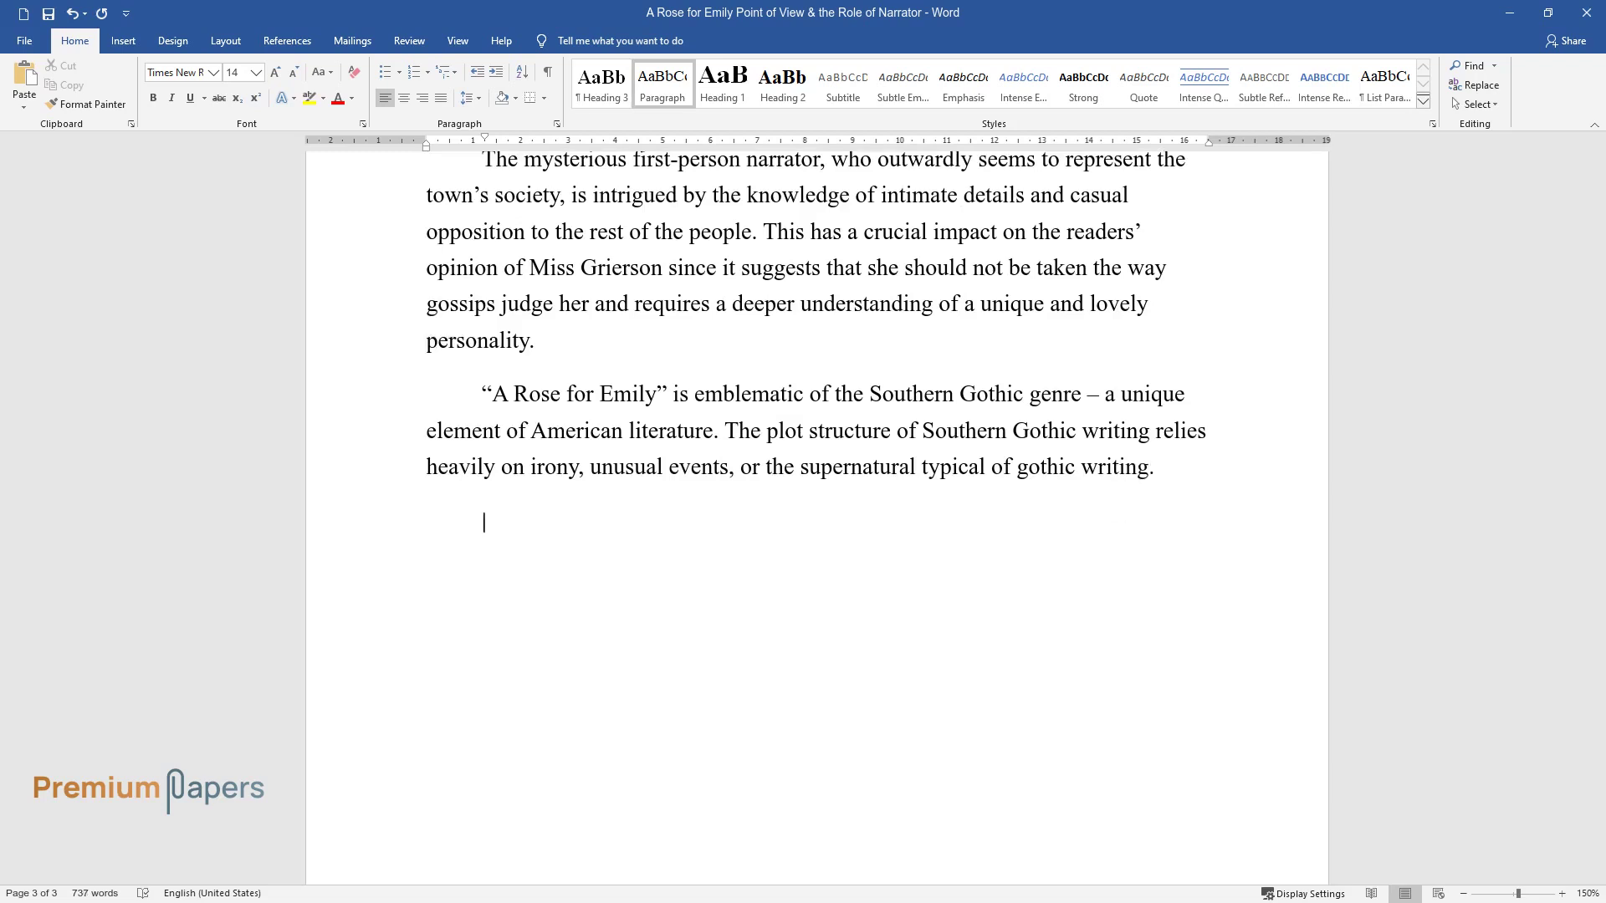
Write the paragraph from 'Southern Gothicism, however,' through 'common qualities of the protagonists.'
type("Southern Gothicism, howe")
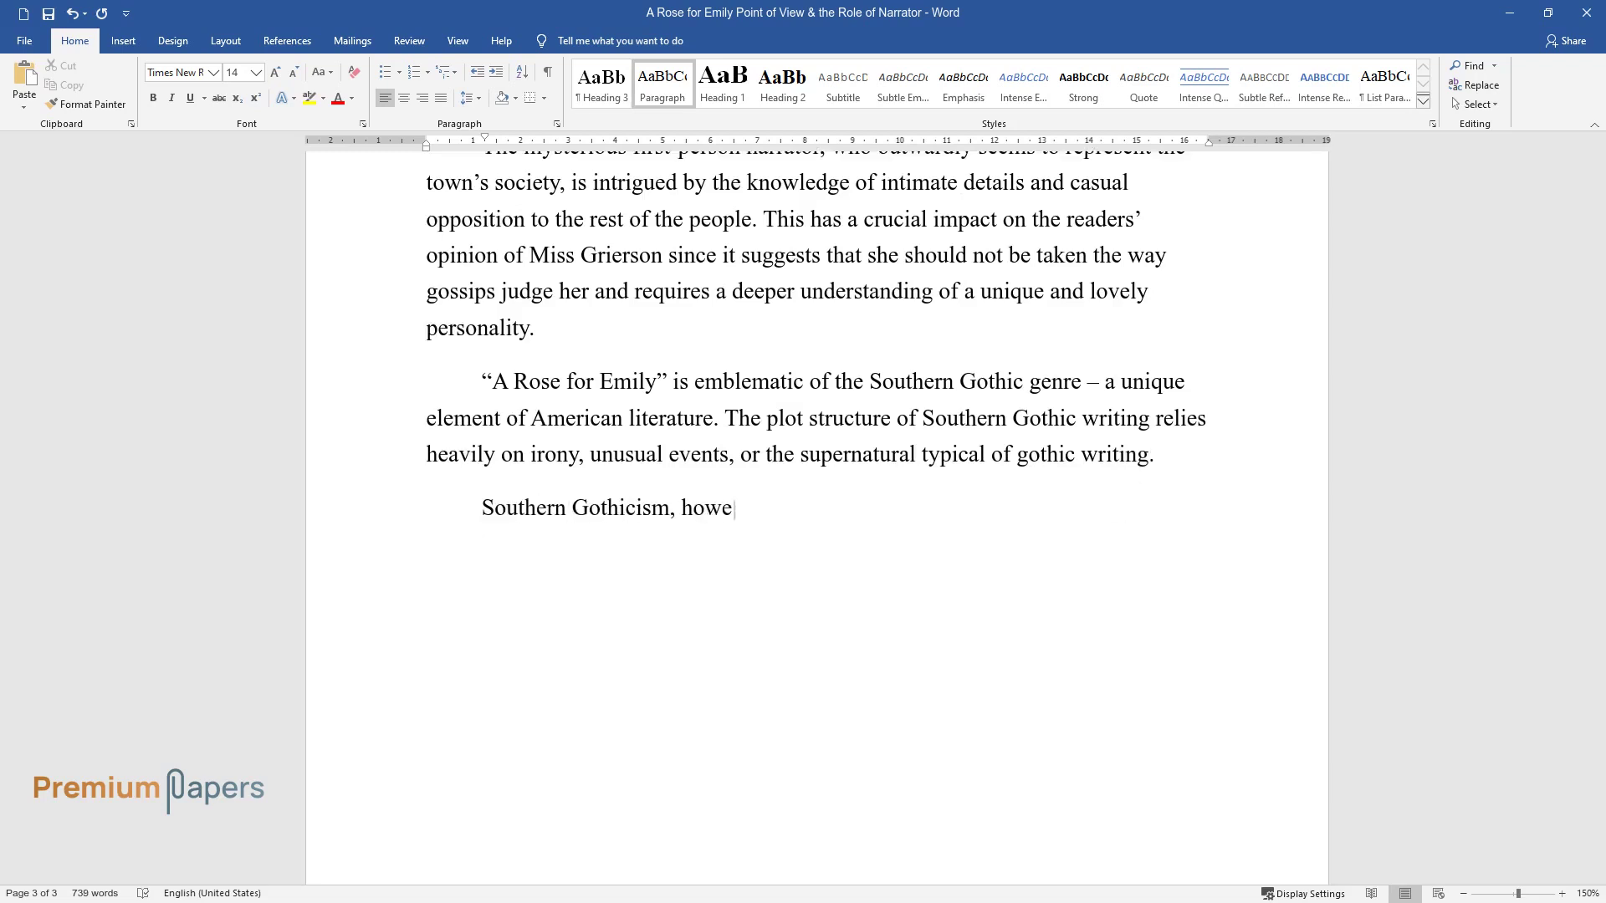
type("ver, utilizes the aforementioned")
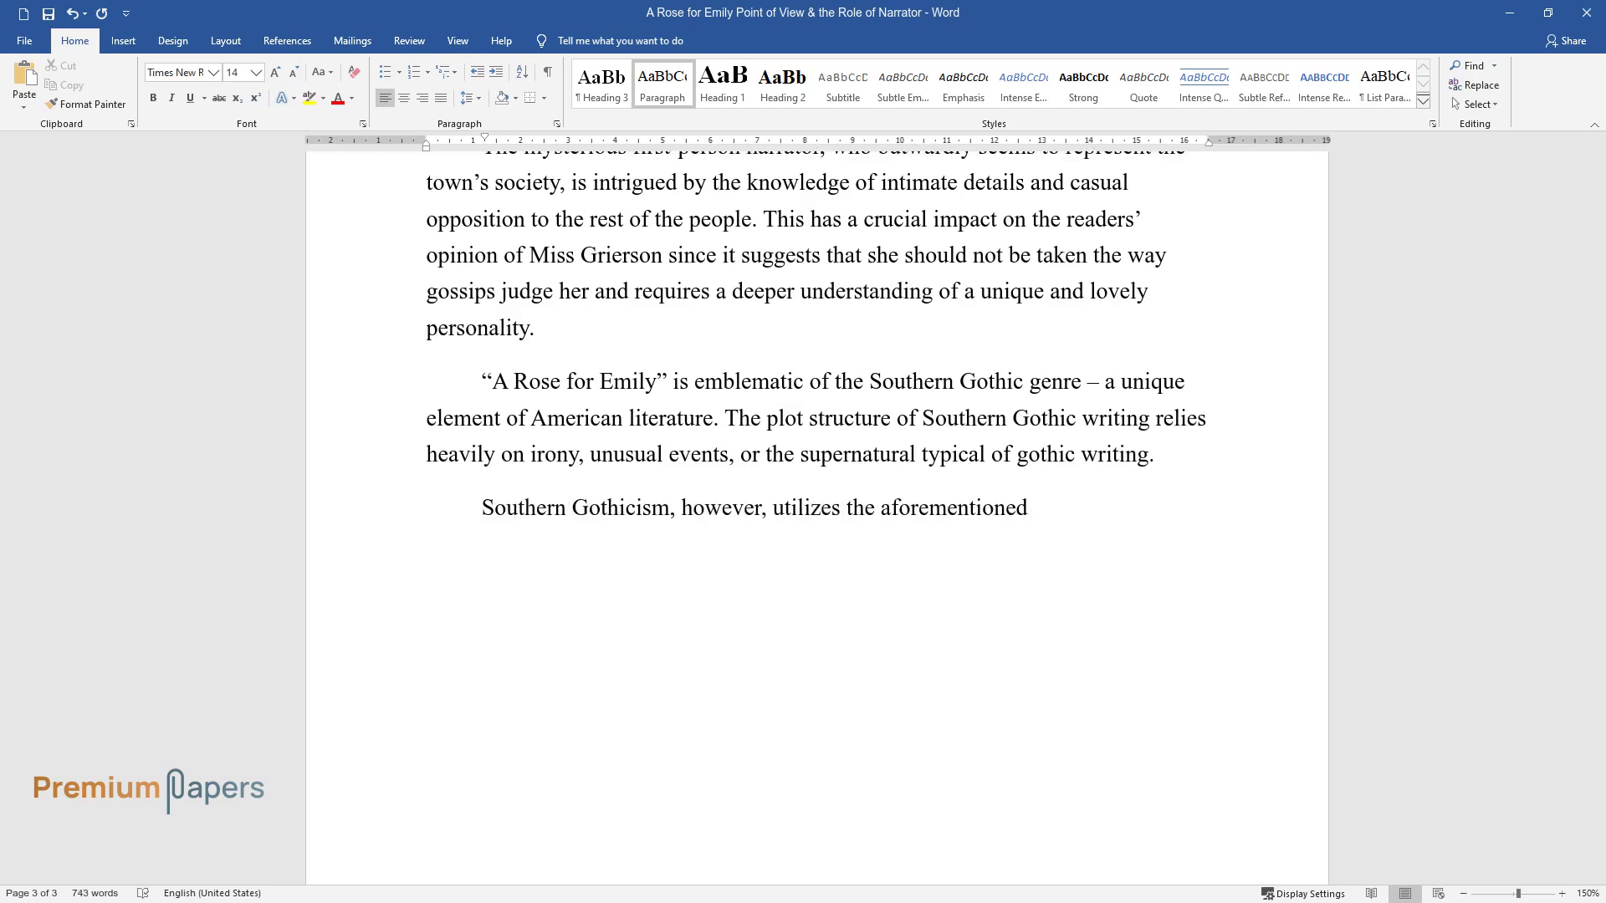
type(" tools to describe the cultural ")
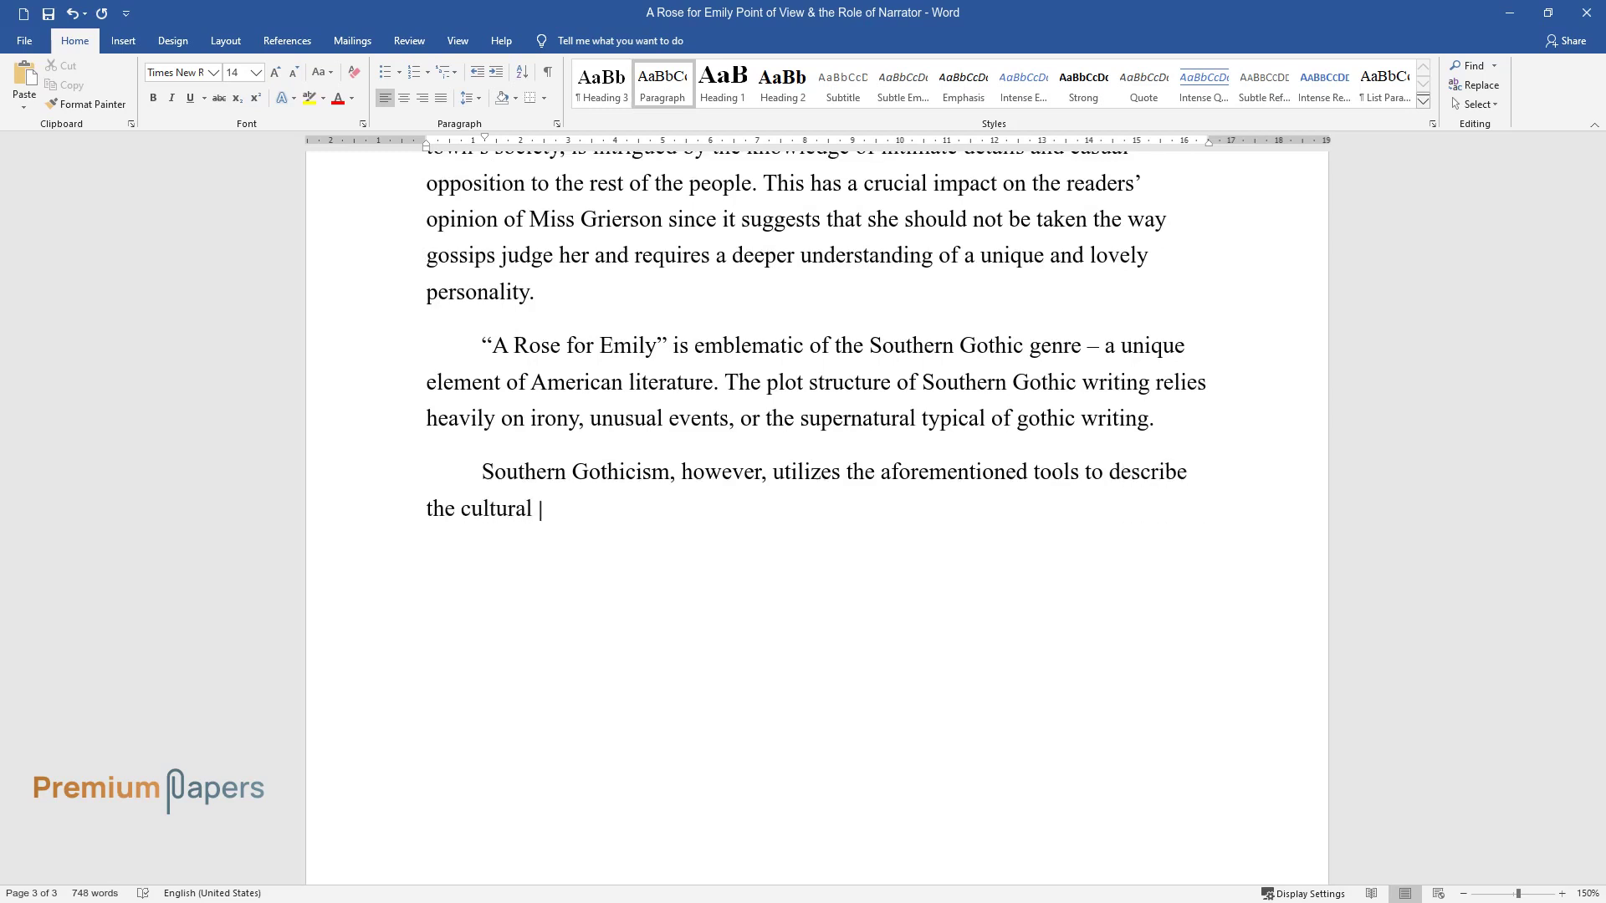
type("persona as well as explore social")
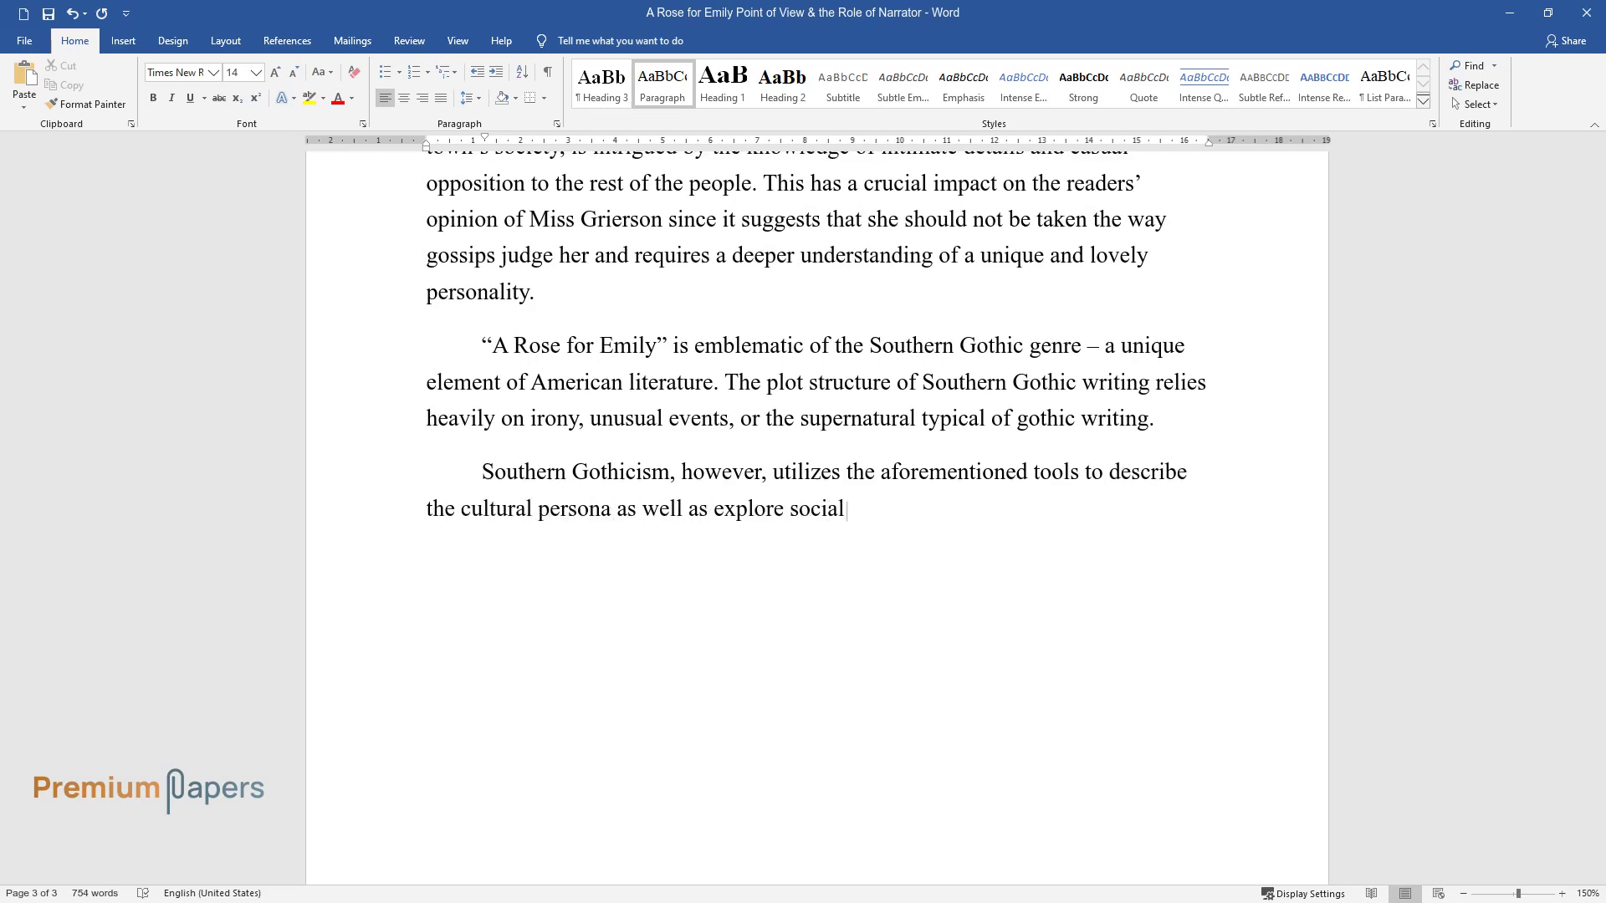
type(" issues pertinent to the America")
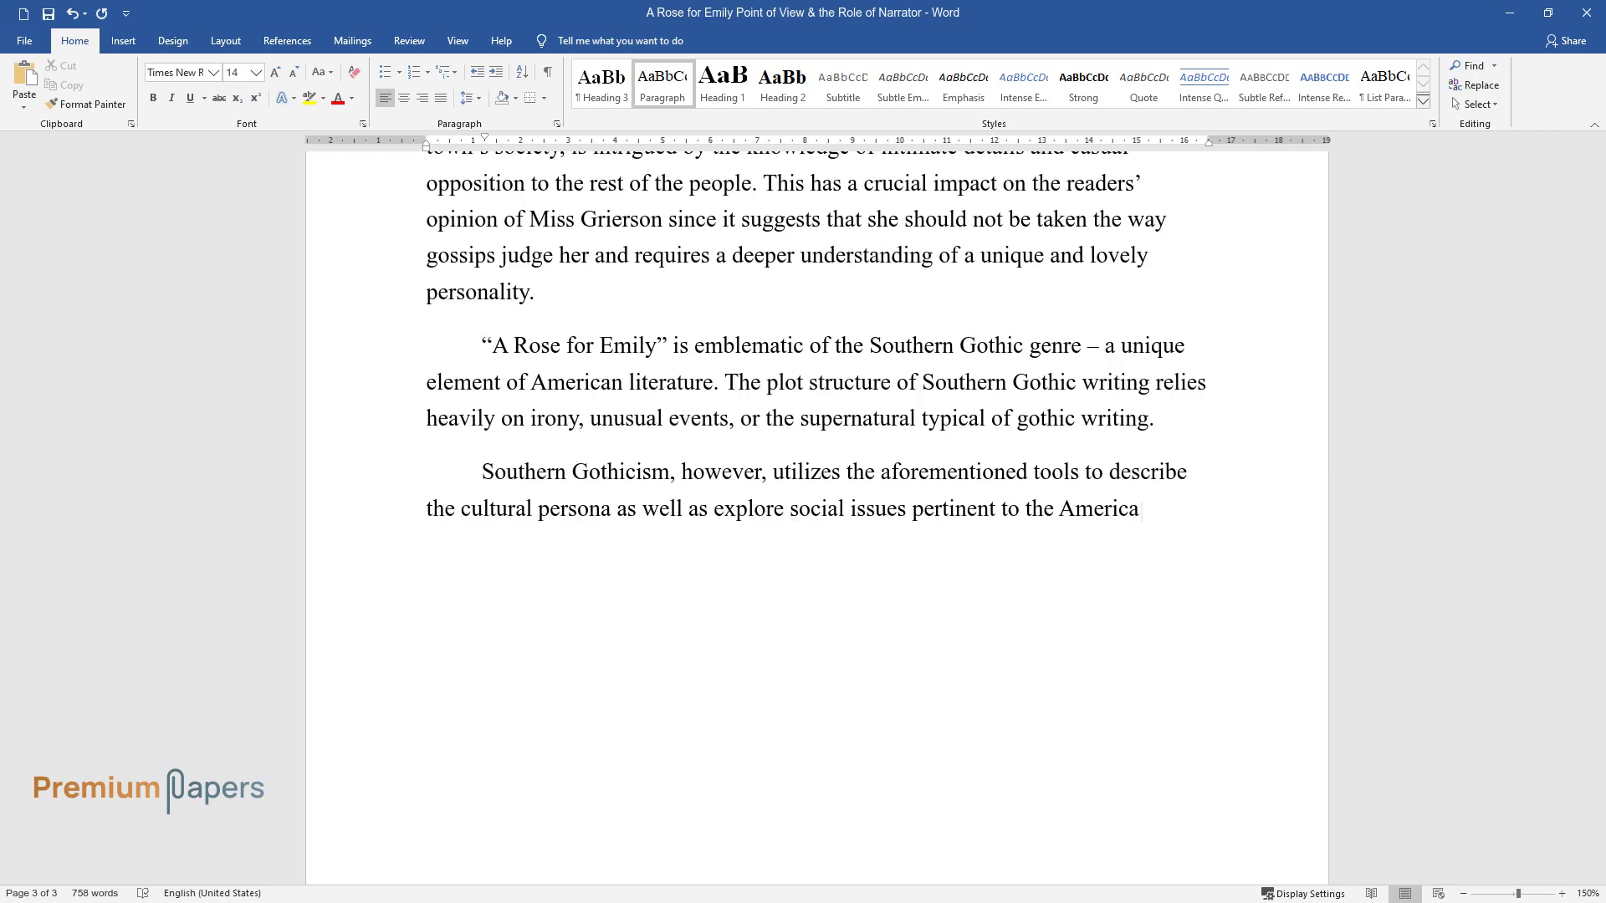
type("n South. Most importantly, menta")
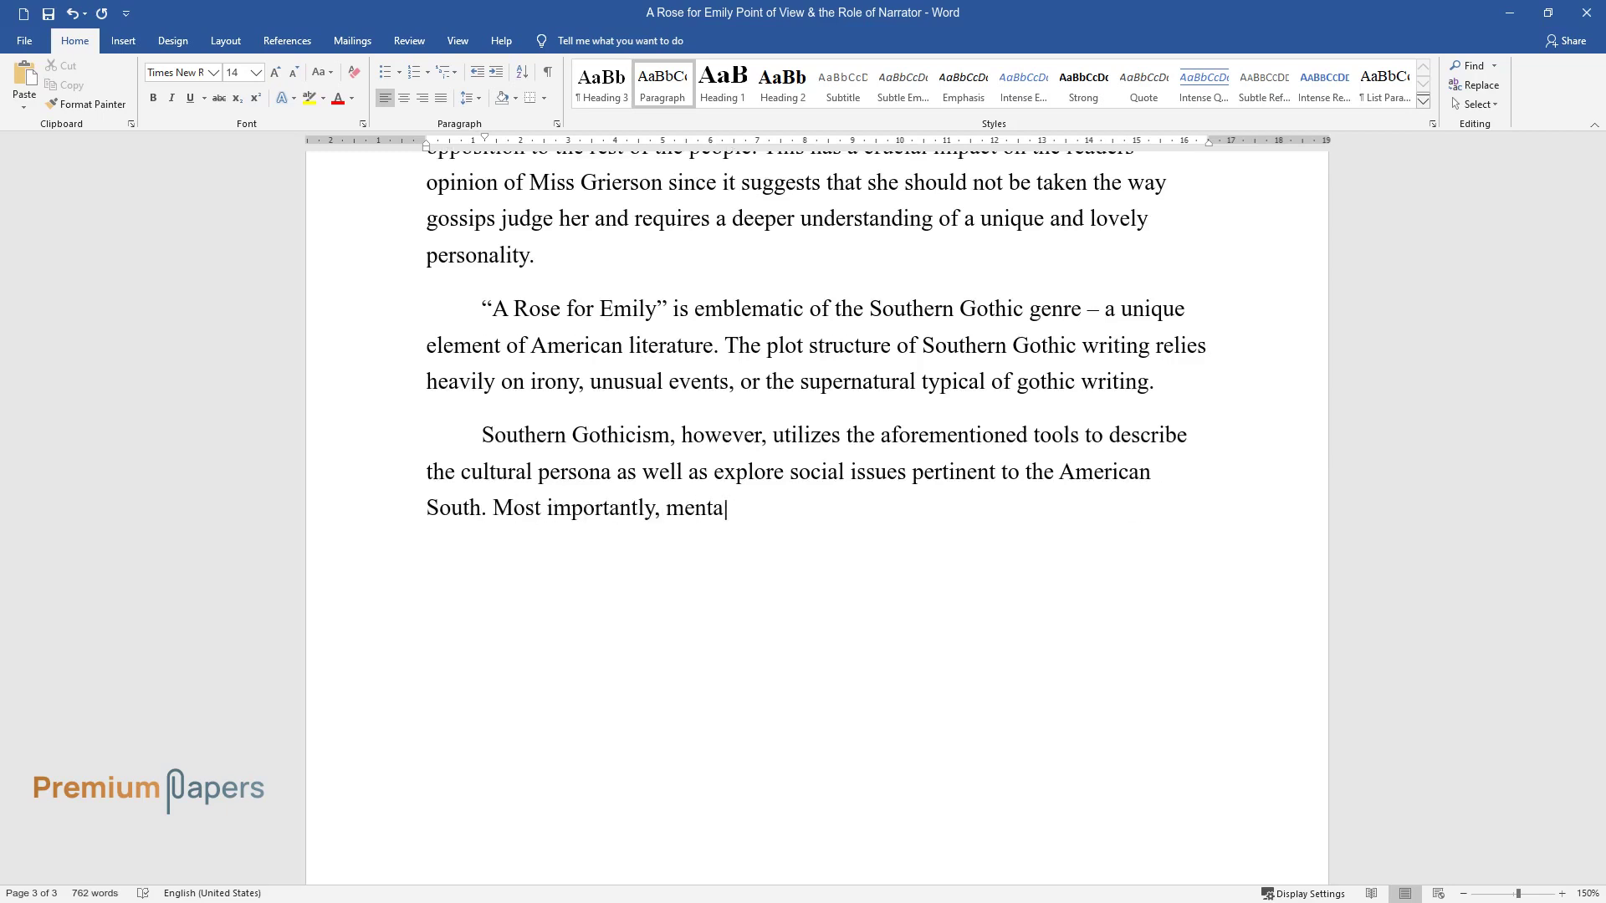
type("l/spiritual deformity as opposed")
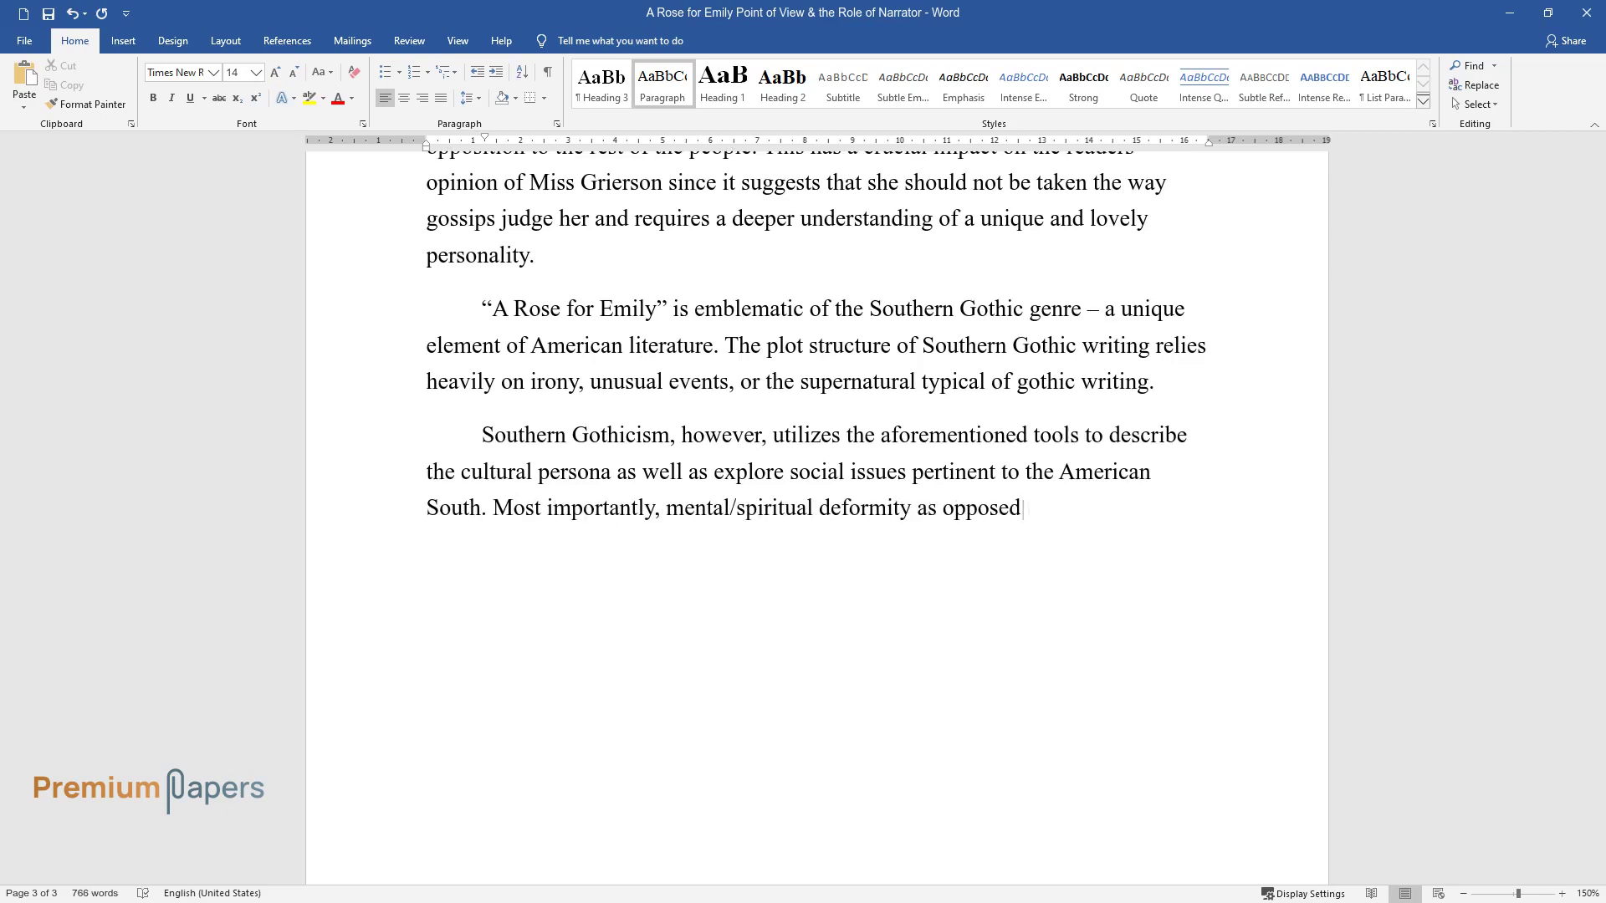
type(" to physicality – exceedingly permeates Southern ")
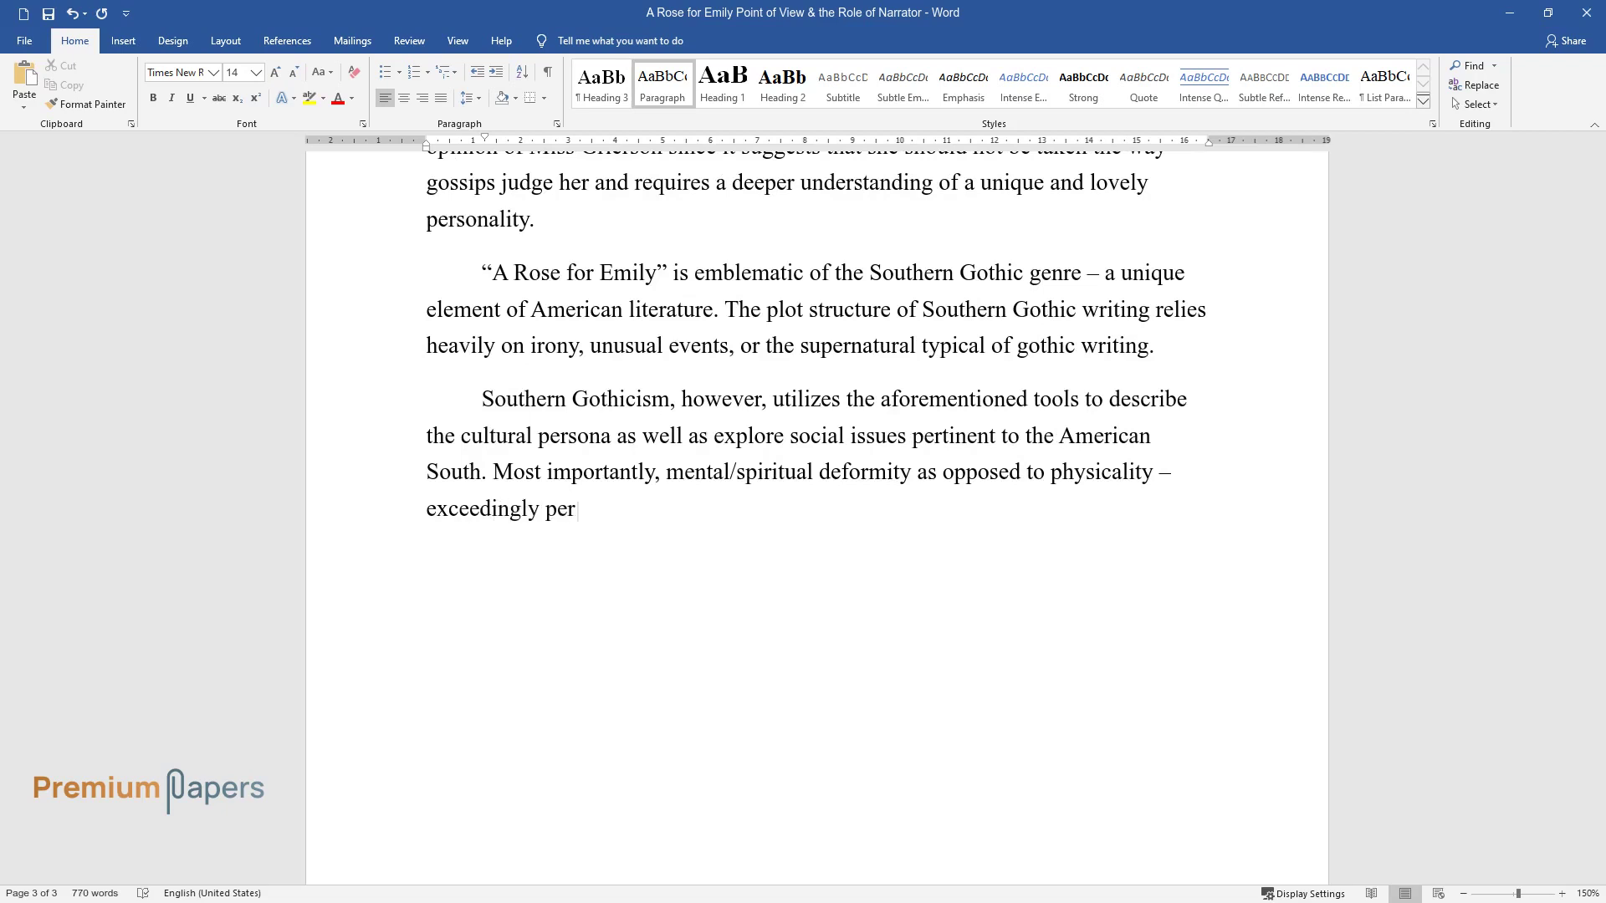
type("gothic style in ")
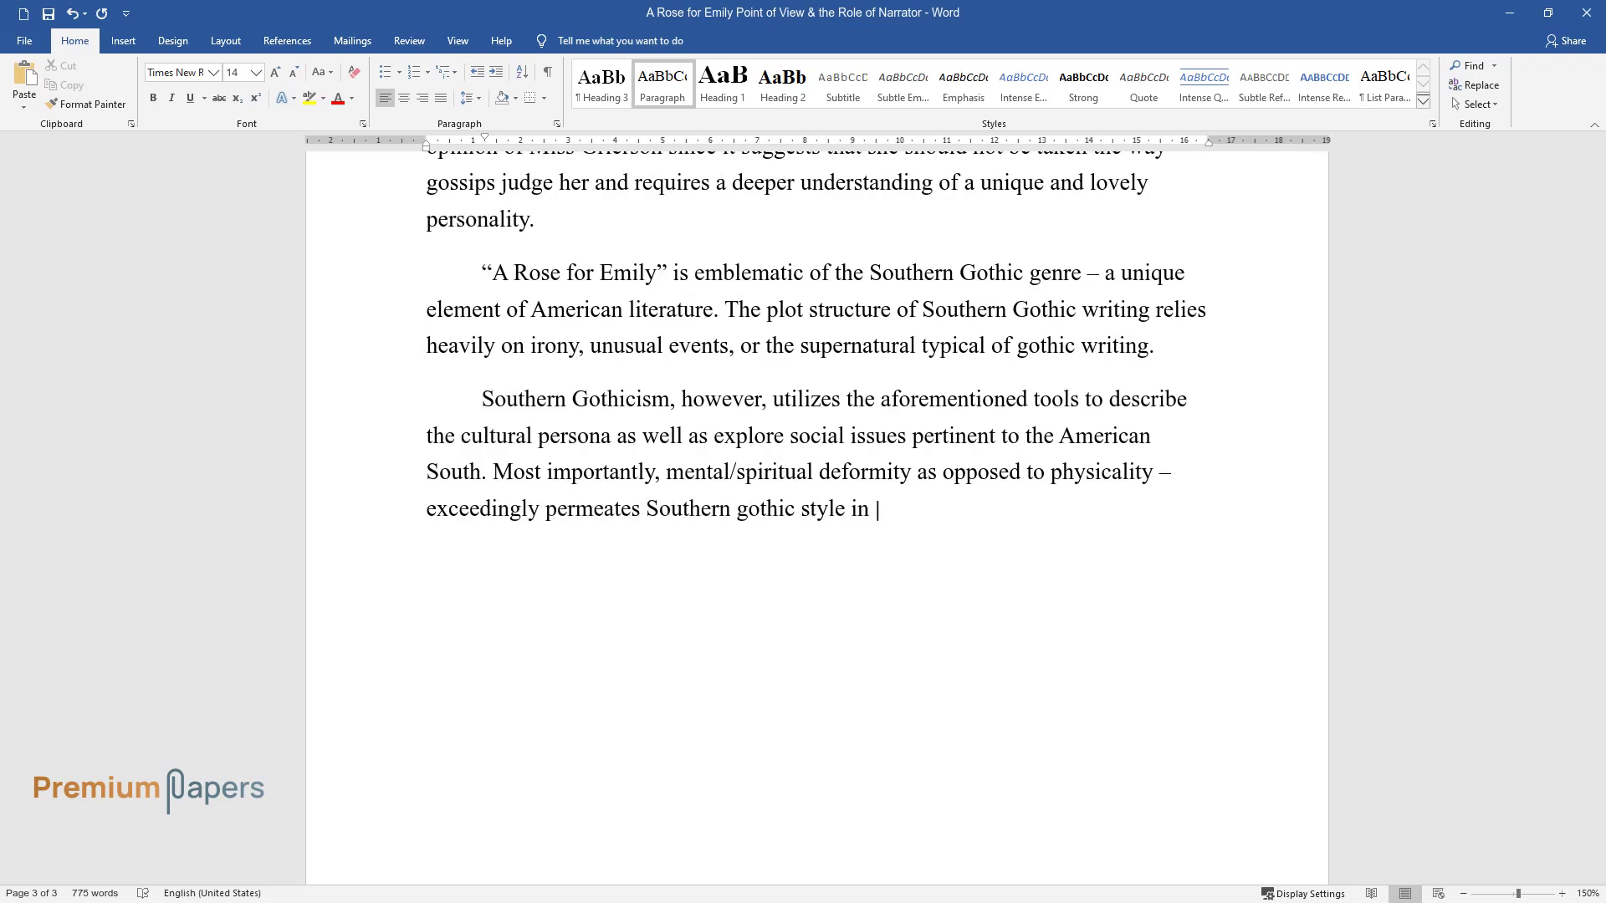
type("terms of characters, settings, a")
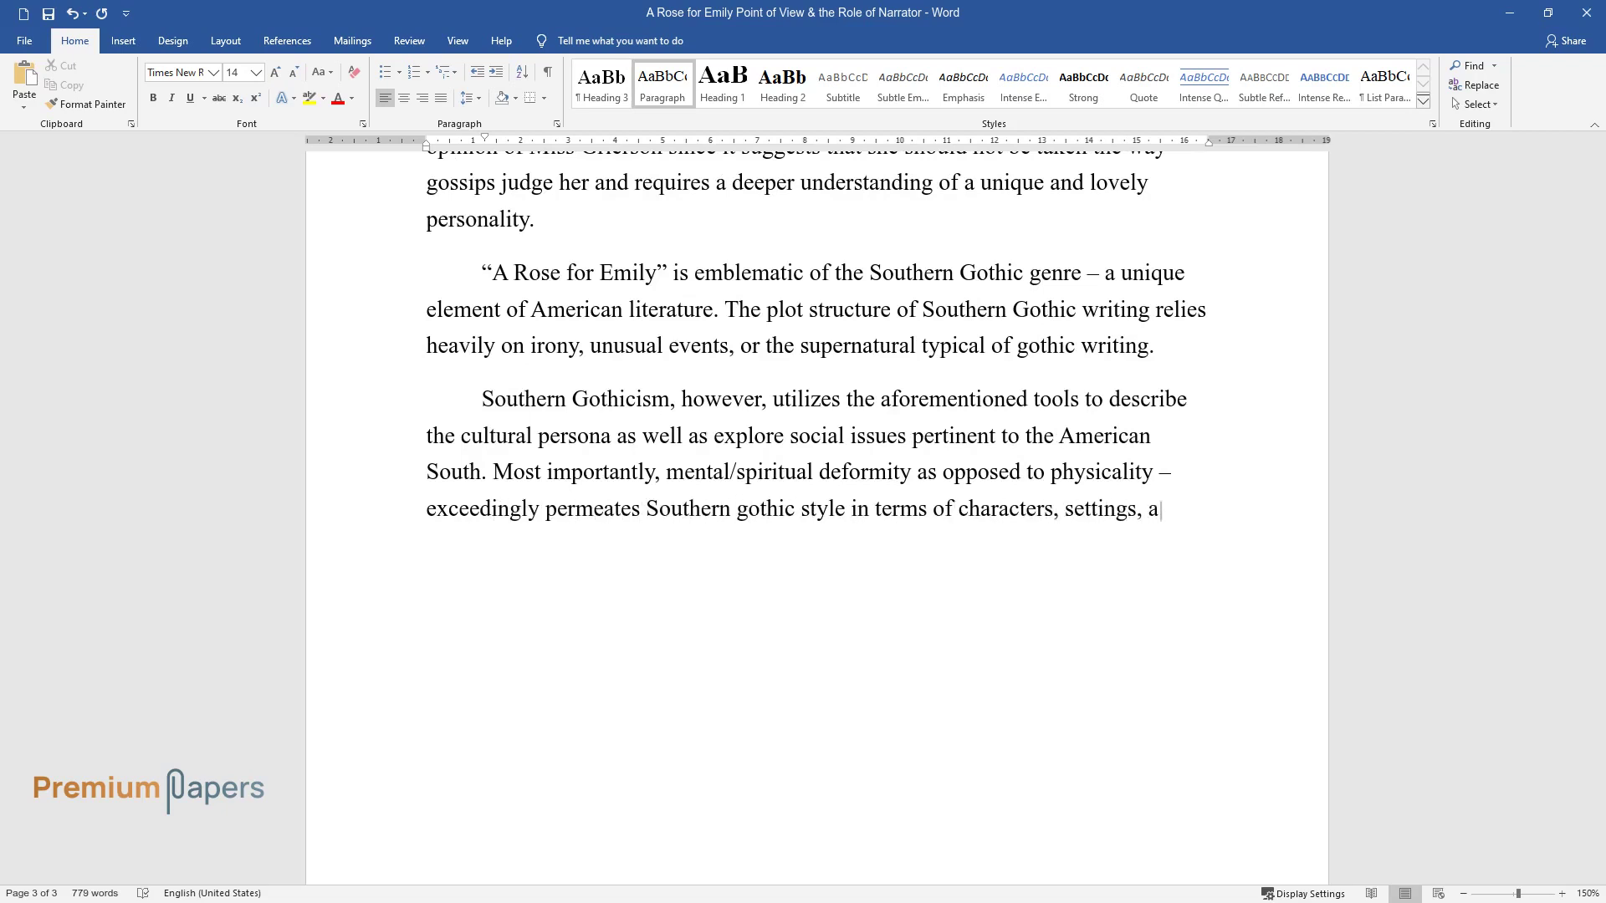
type("nd situations. Prevalent antebel")
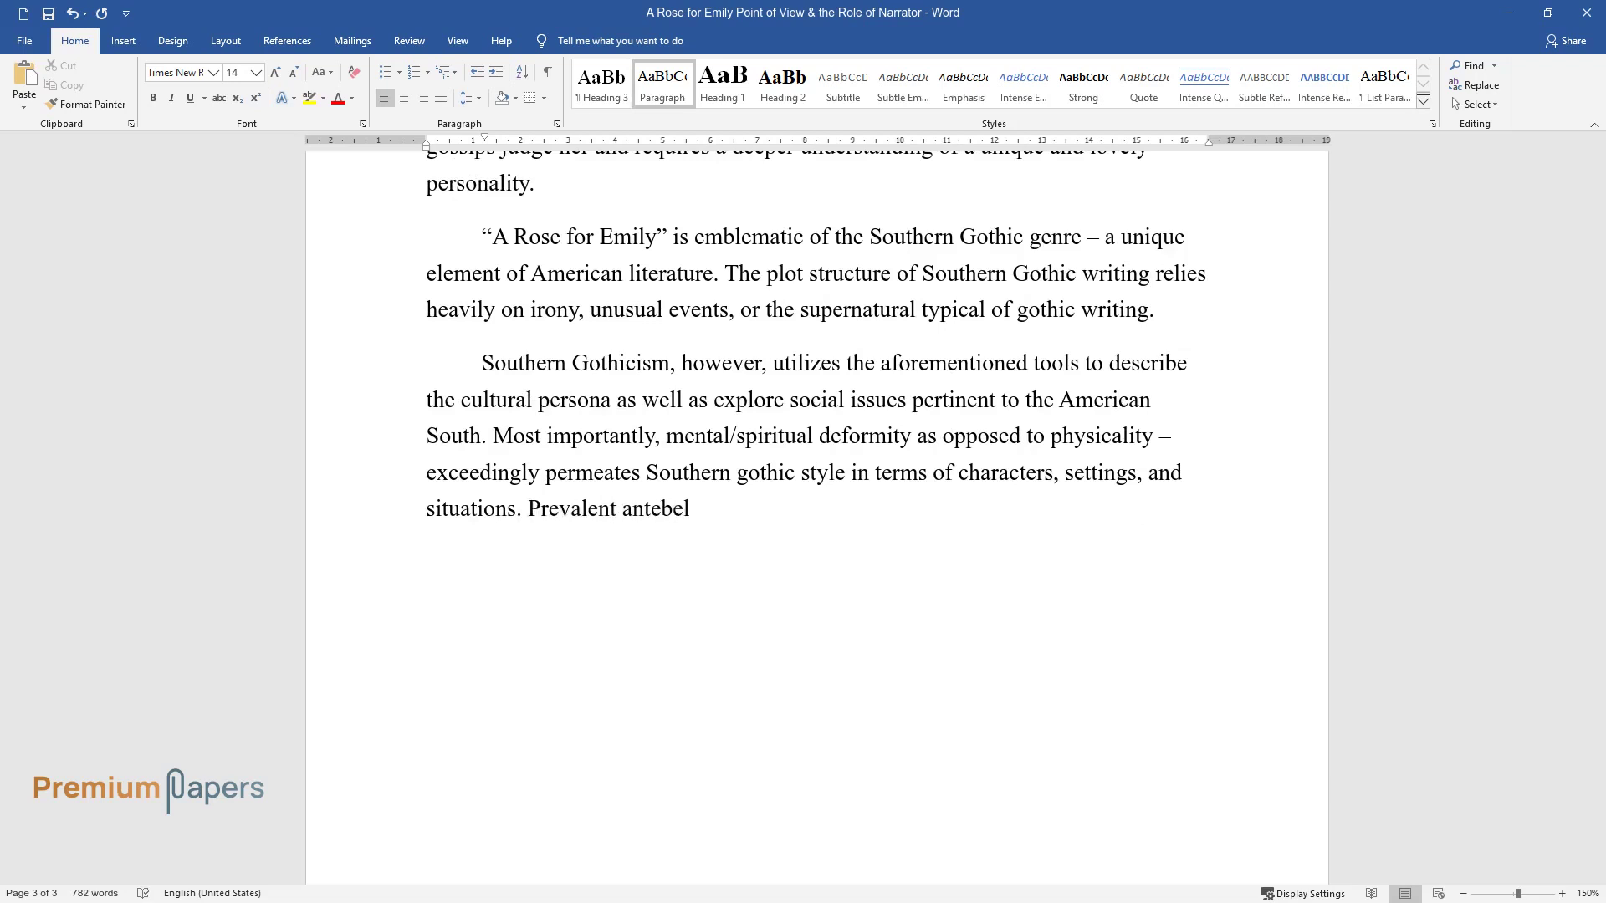
type("lum euphoric stereotypes such as ")
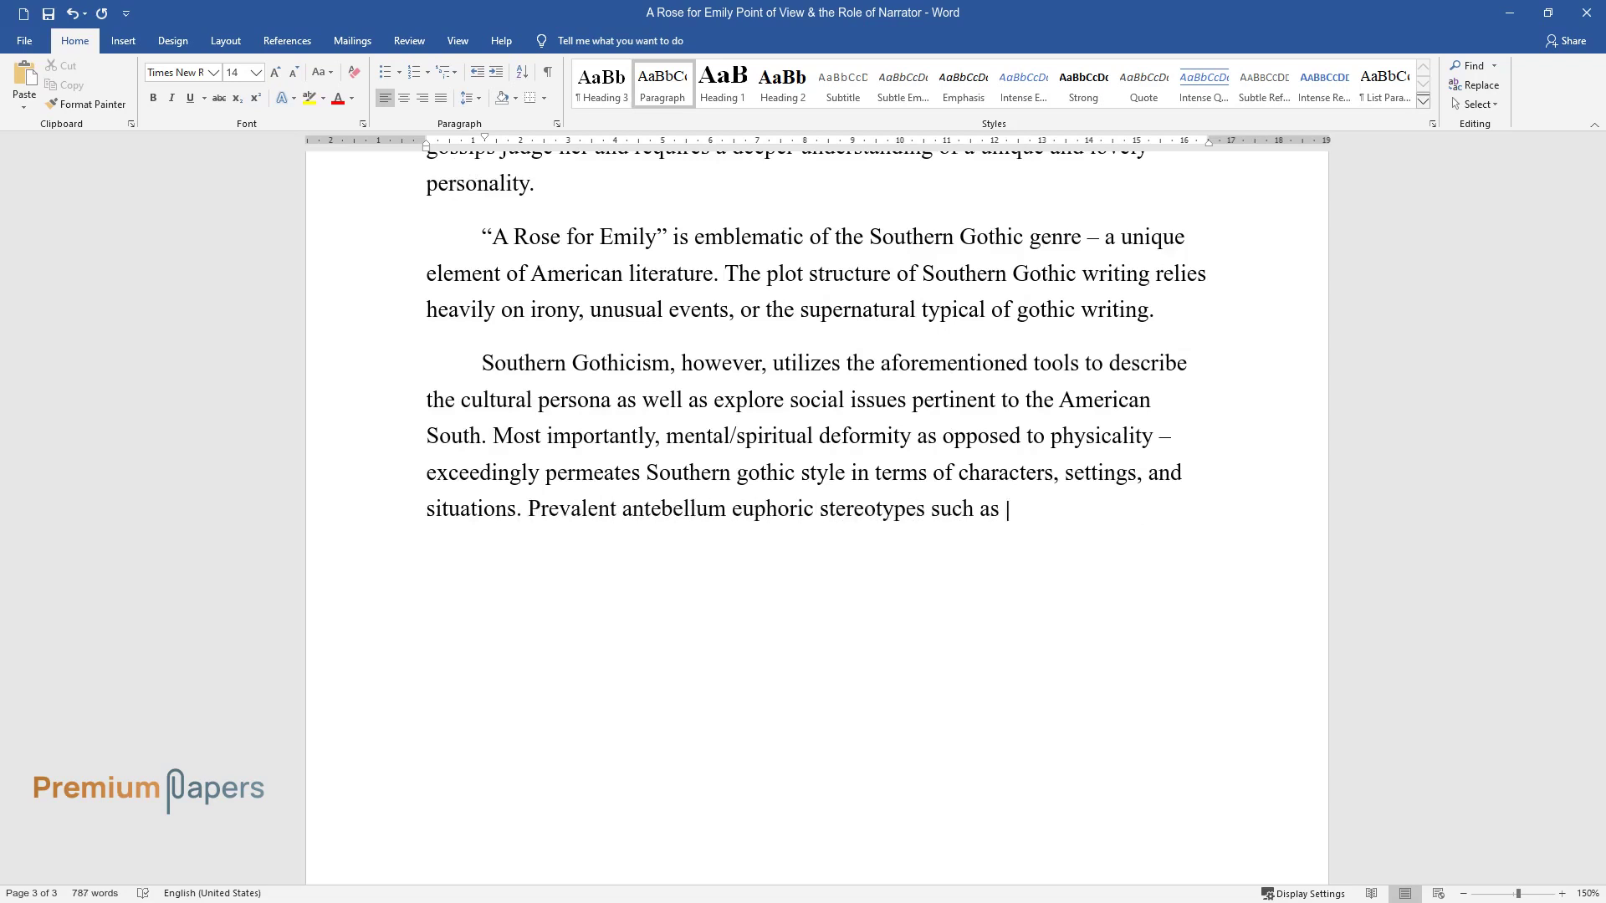
type("the contented slave, the chivalr")
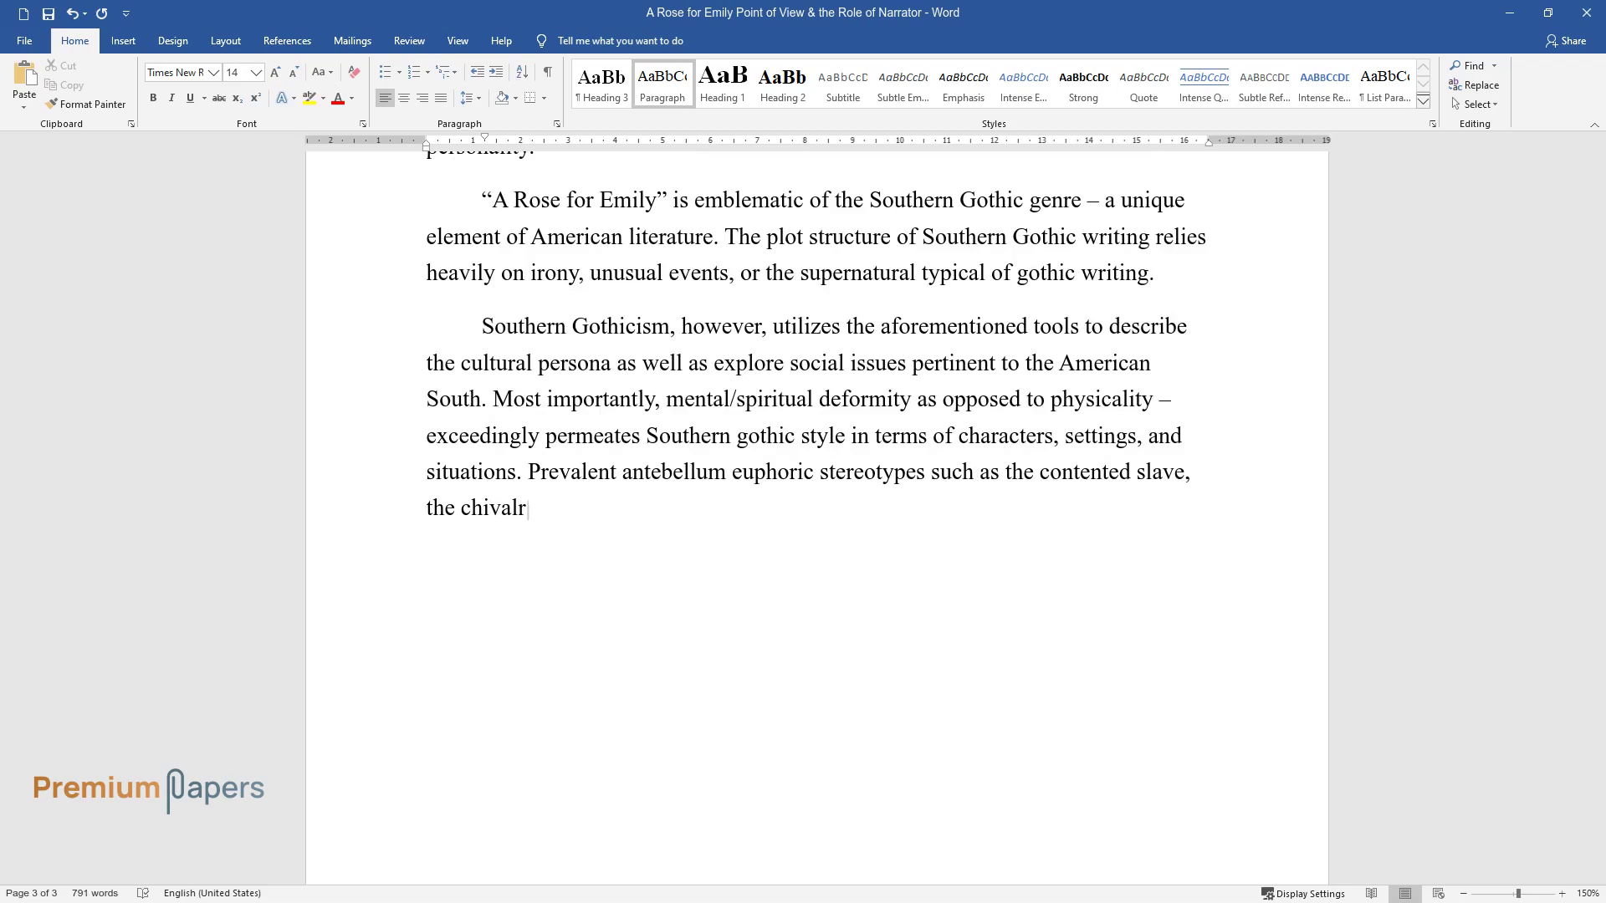
type("ous gentlemen, the demure Southern belle, and repugnant traits s")
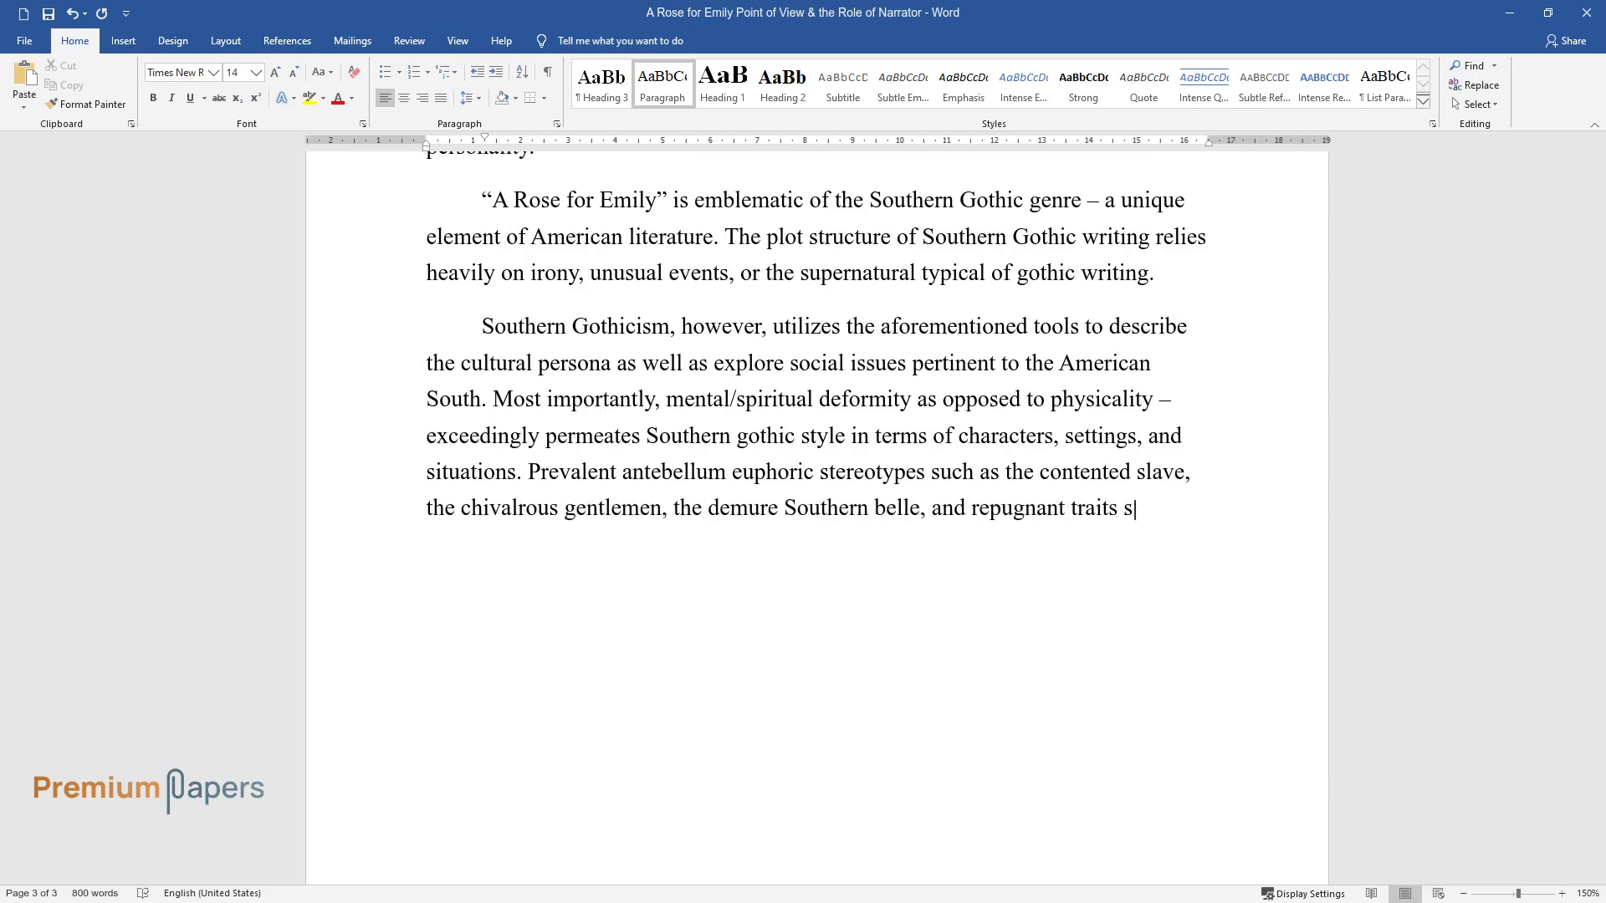
type("uch as egotistica")
type("l self-righteous")
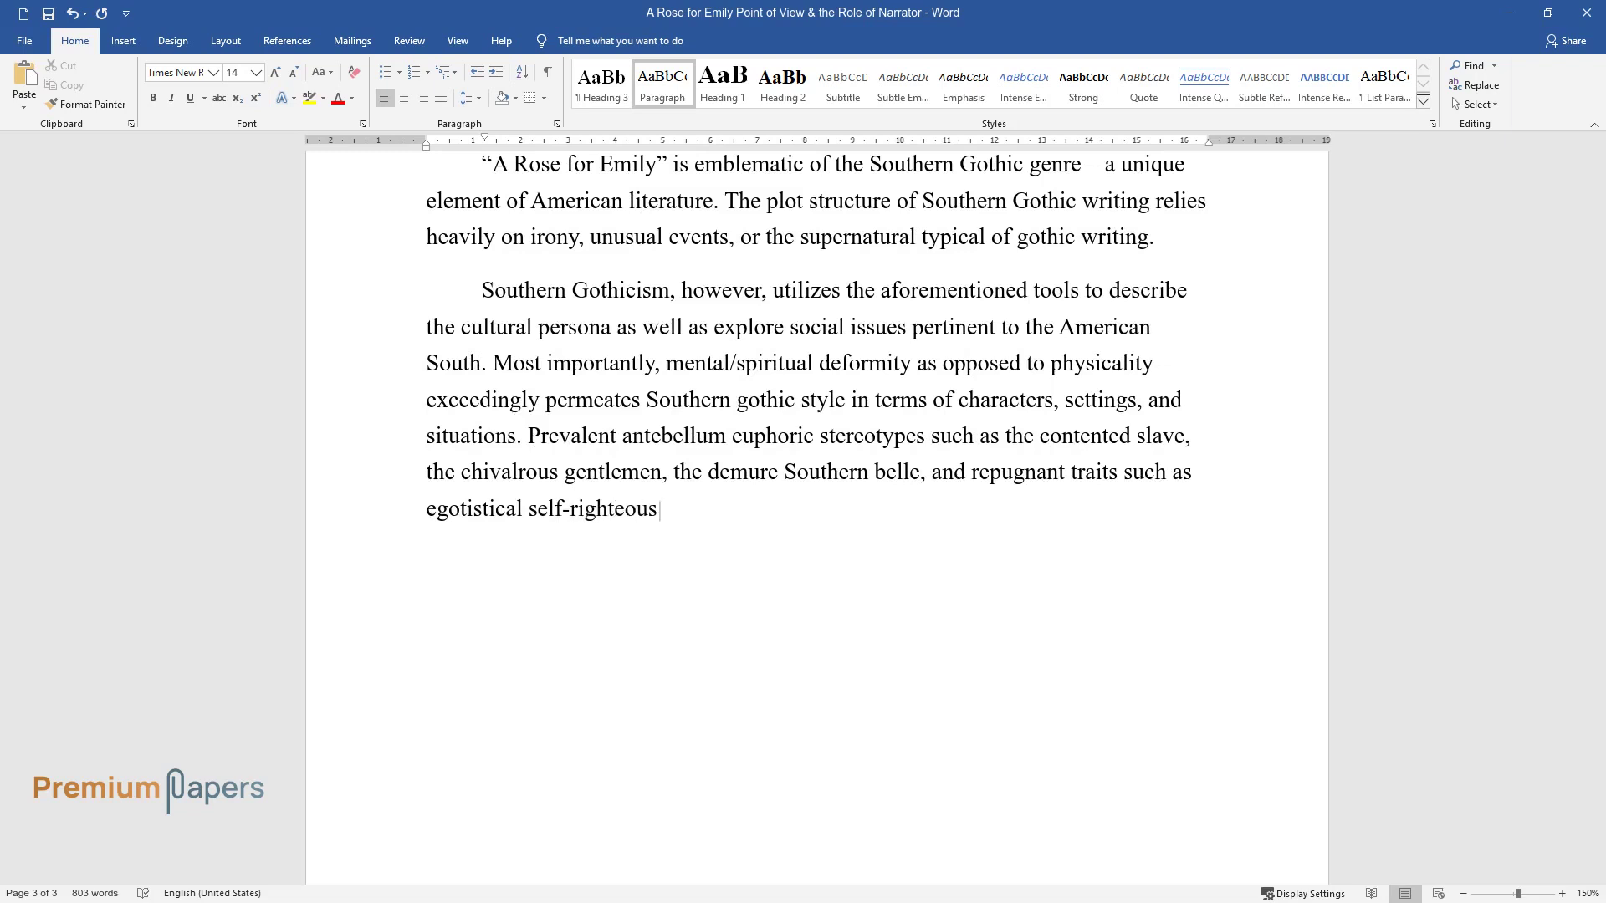
type("ness, racial bigotry, etc., fadi")
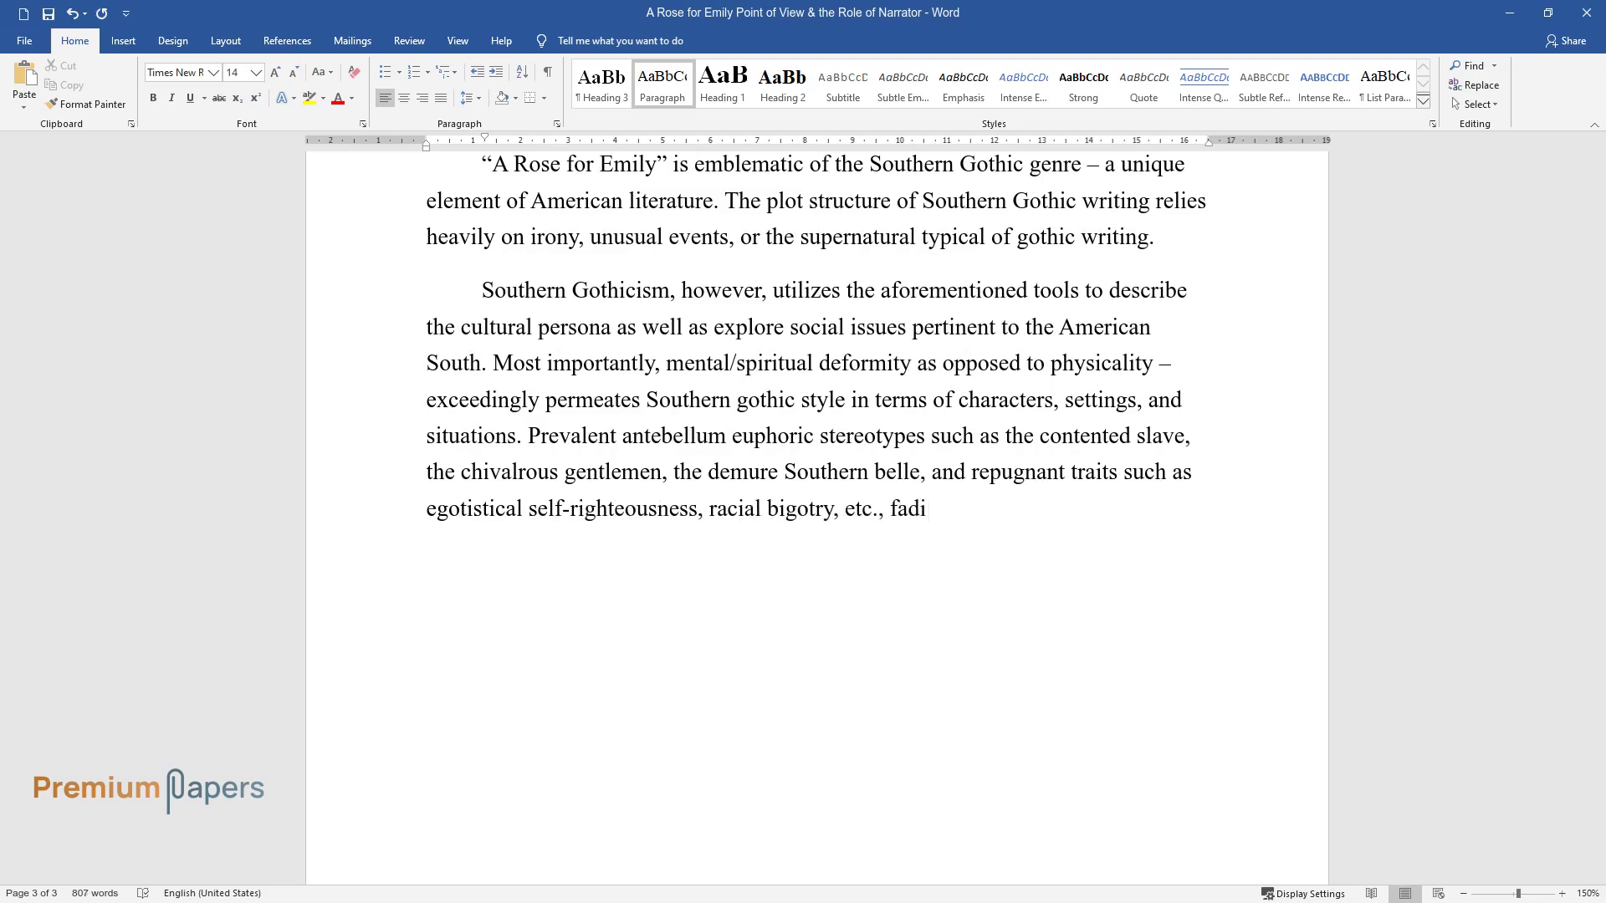
type("ng Southern Belle, are common qu")
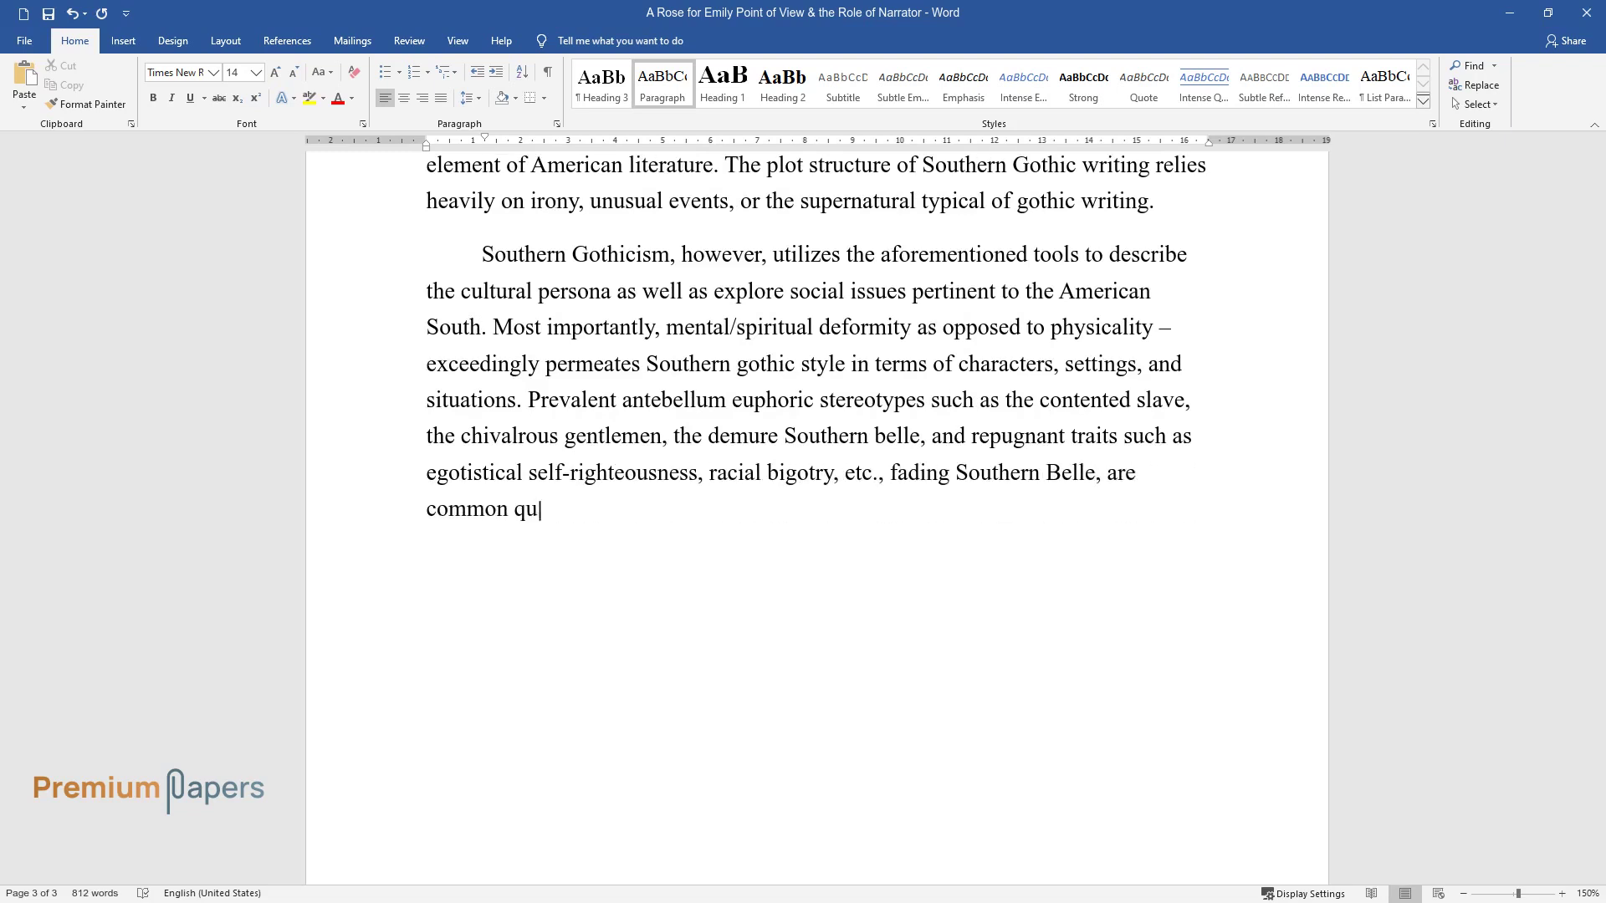
type("alities of the protagonists.")
Add a 'Conclusion' heading and a paragraph from 'Despite these cringe-inducing traits' to 'human frailty, and cruelty.'
key("Return")
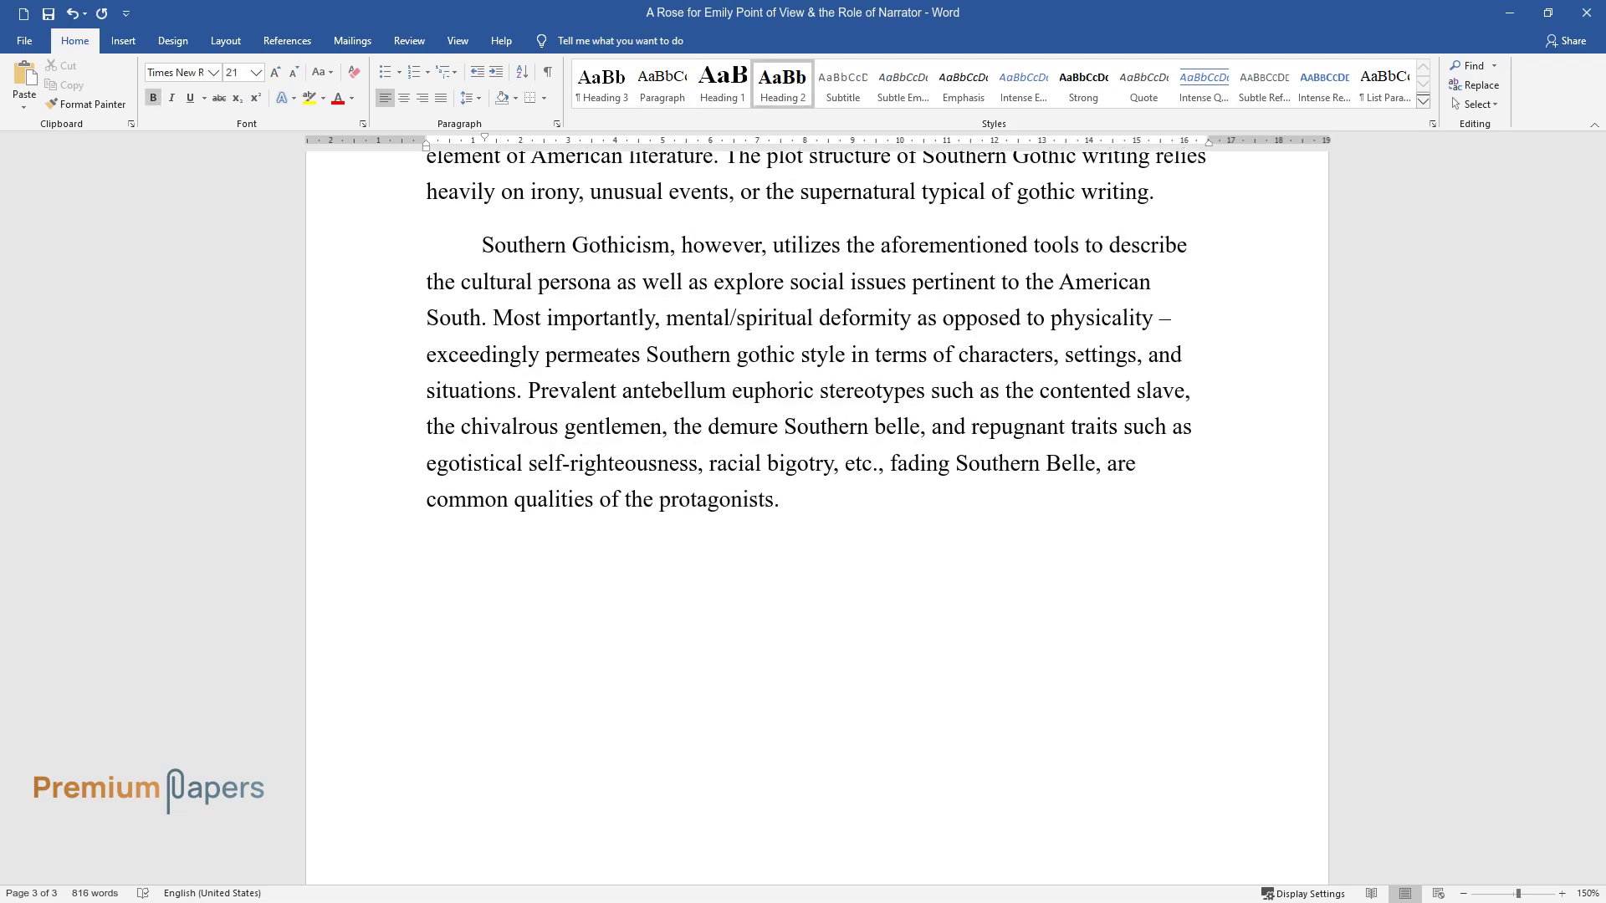
type("Conclusio")
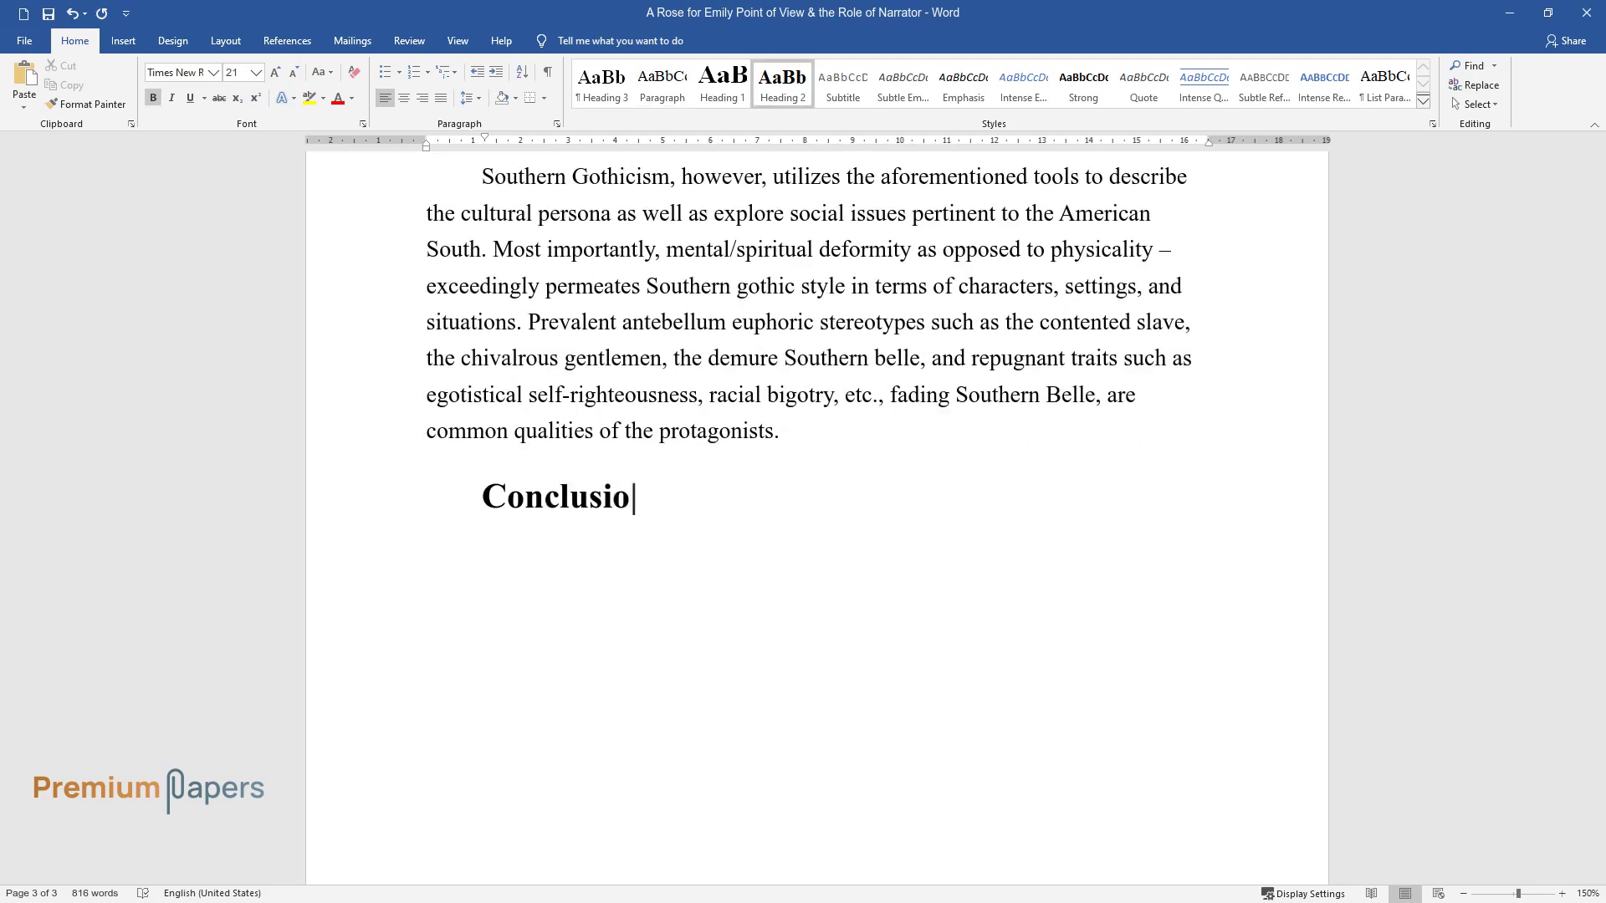
type("n")
key("Return")
type("Despite thes")
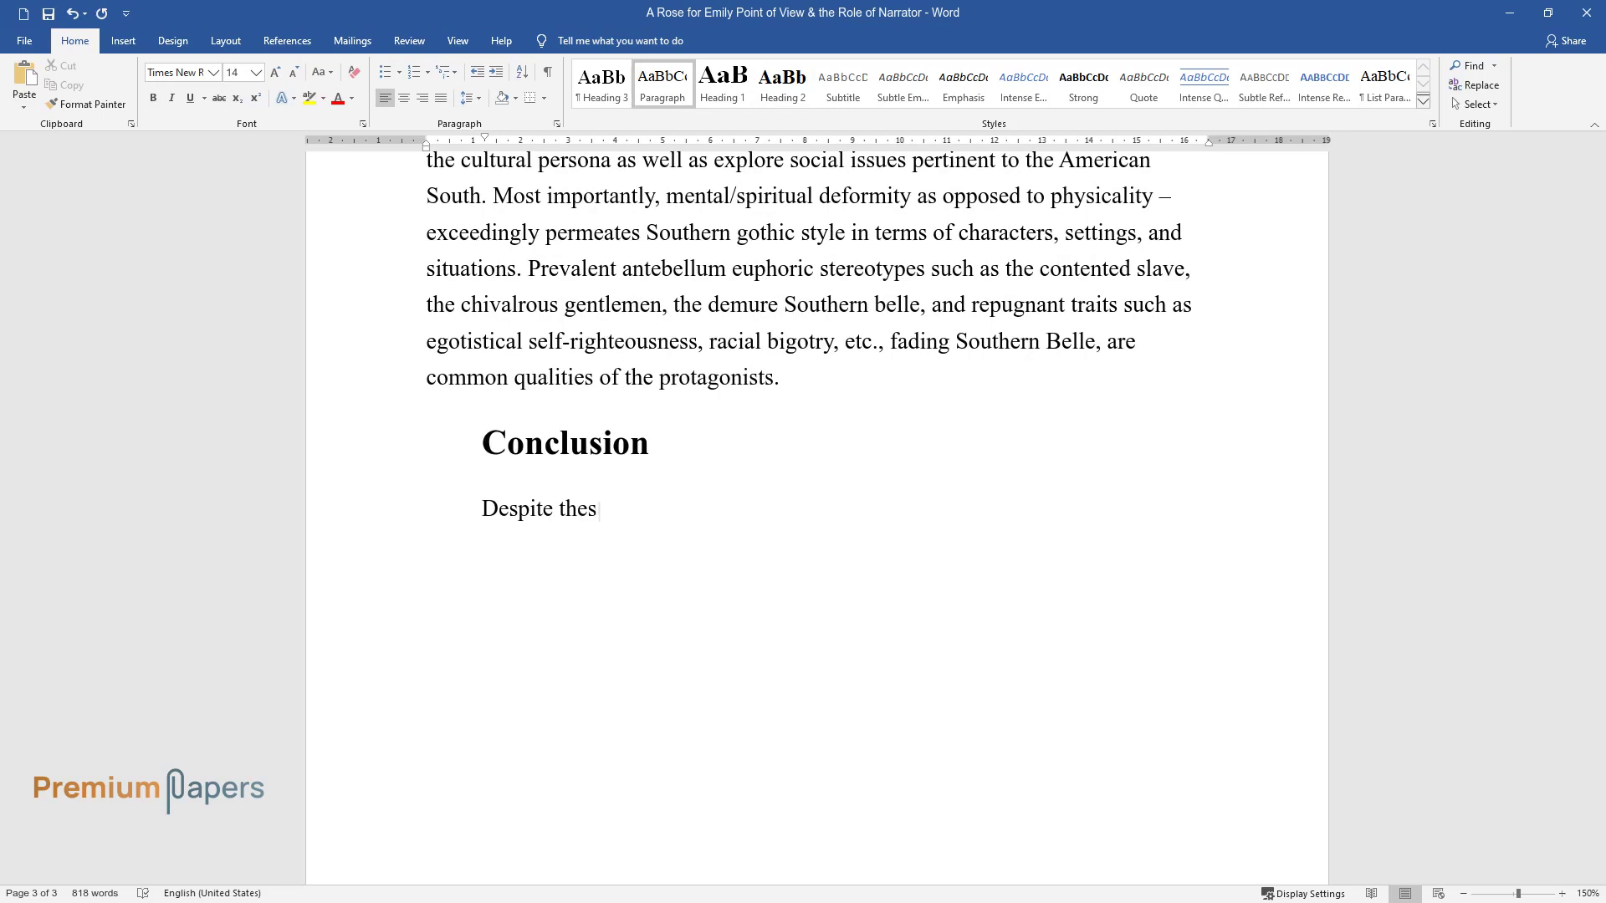
type("e cringe-inducing traits, the c")
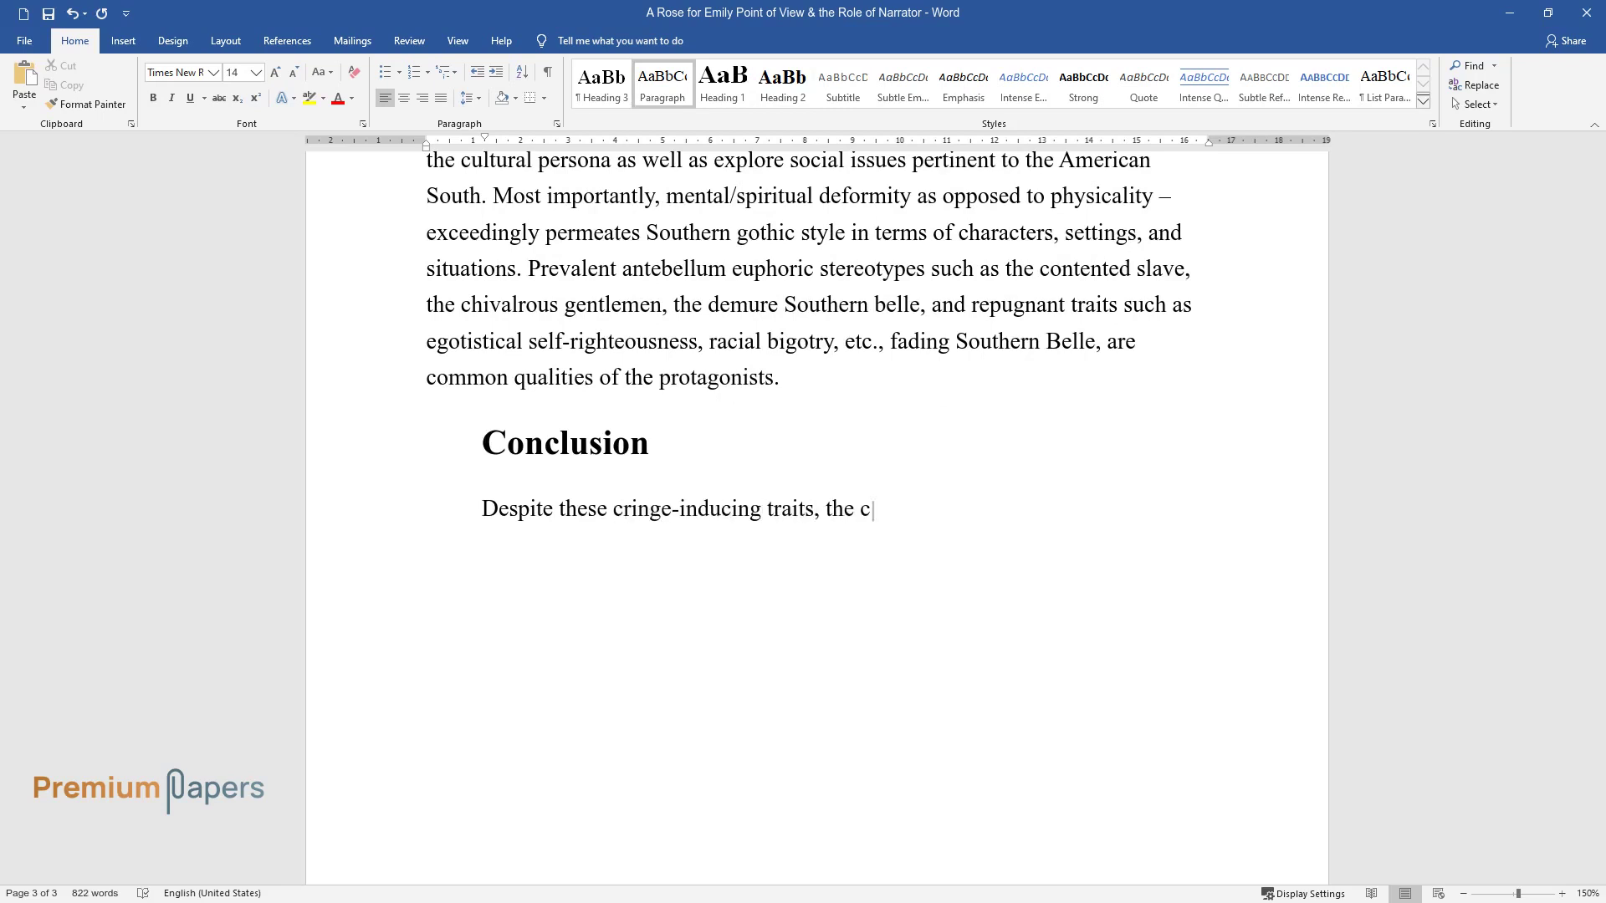
type("haracters maintain a certain lev")
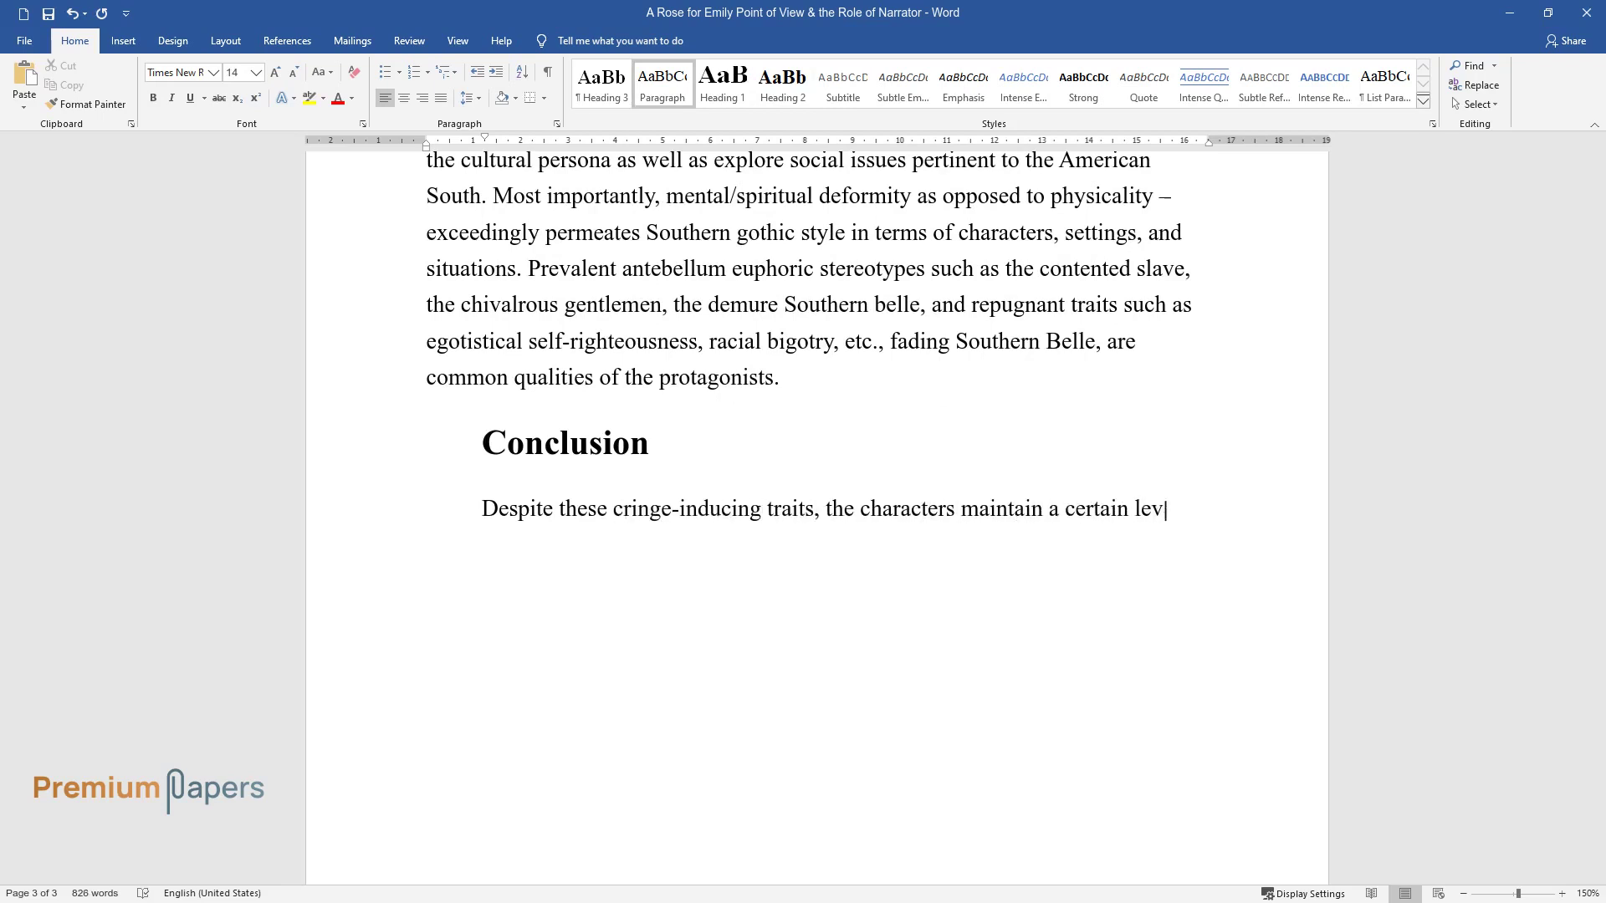
type("el of interest t")
type("o the reader. Wi")
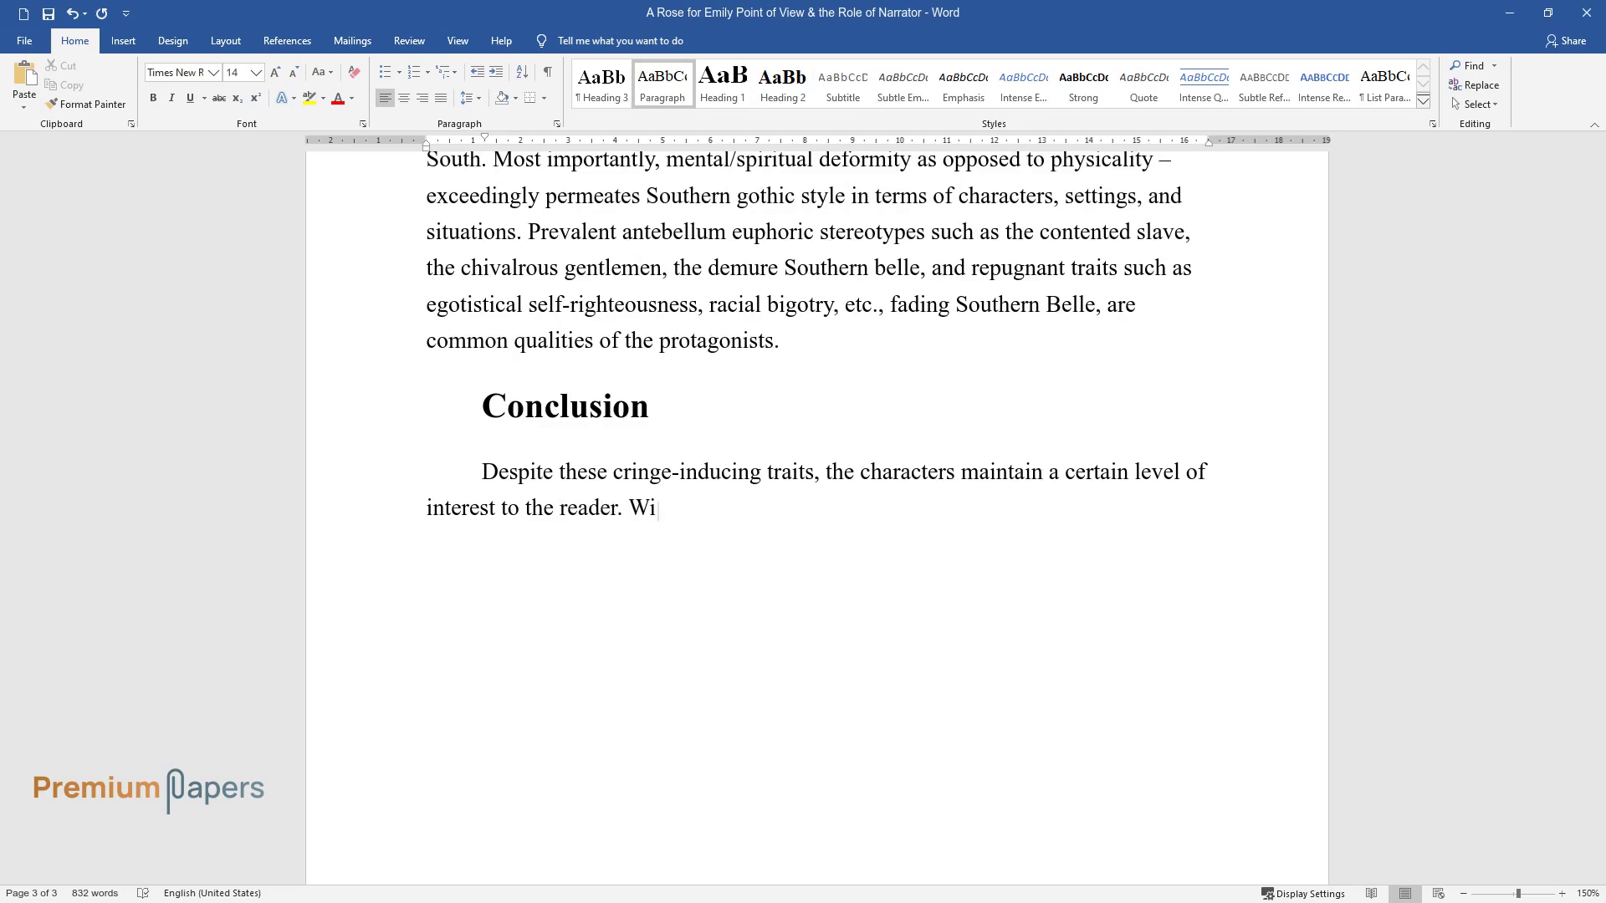
type("lliam Faulkner, a revered noveli")
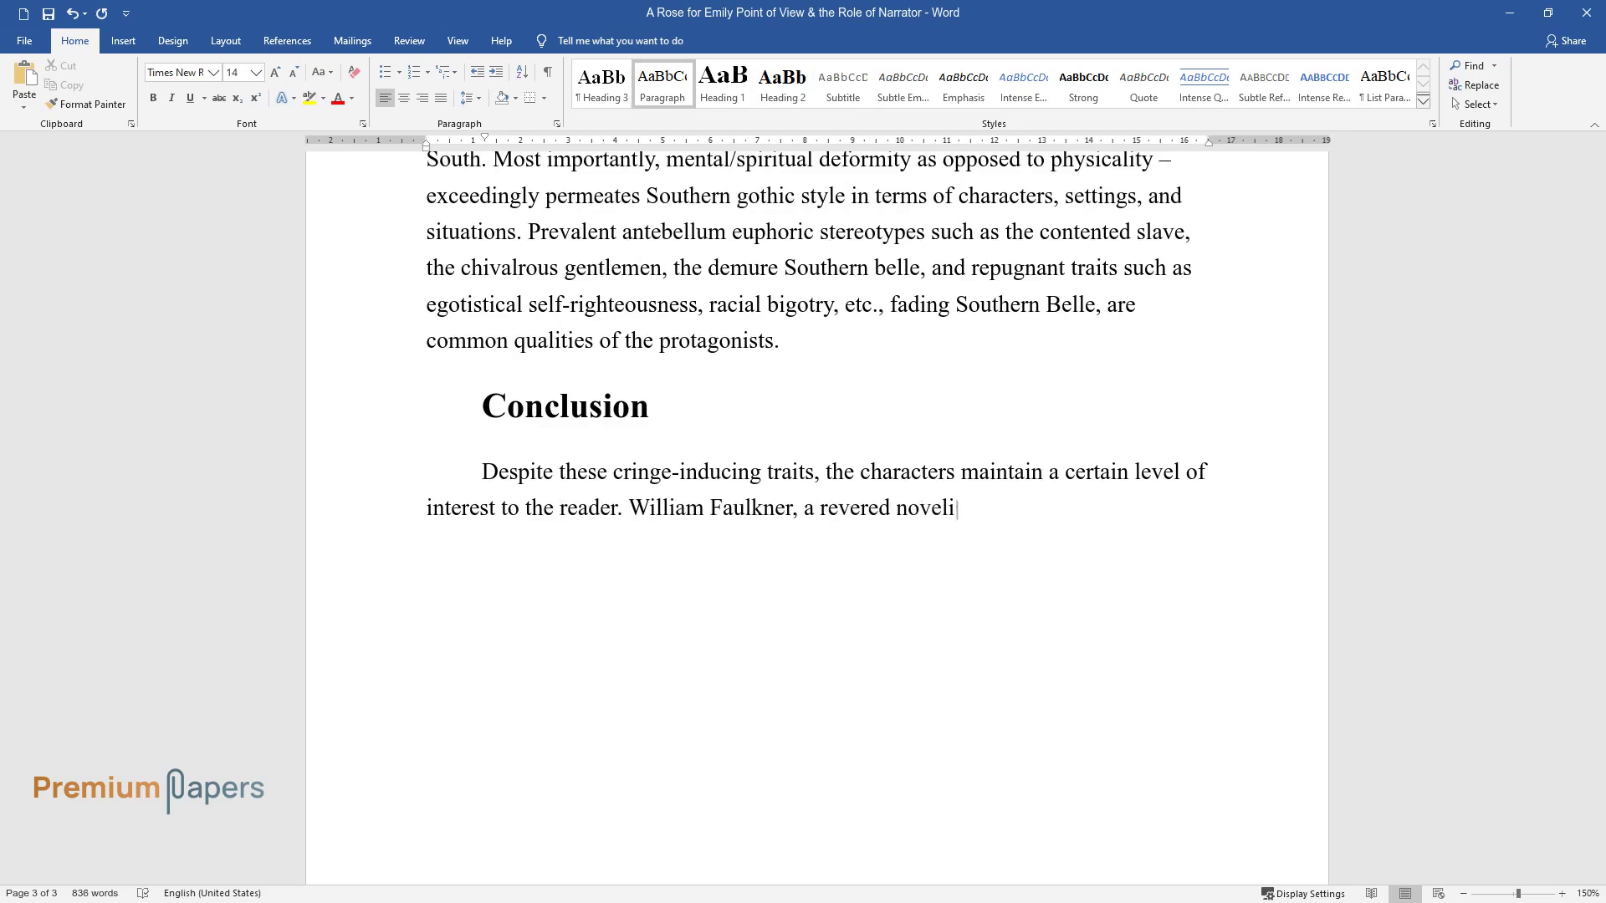
type("st, short-story writer, and essayist among a cadre of prolific")
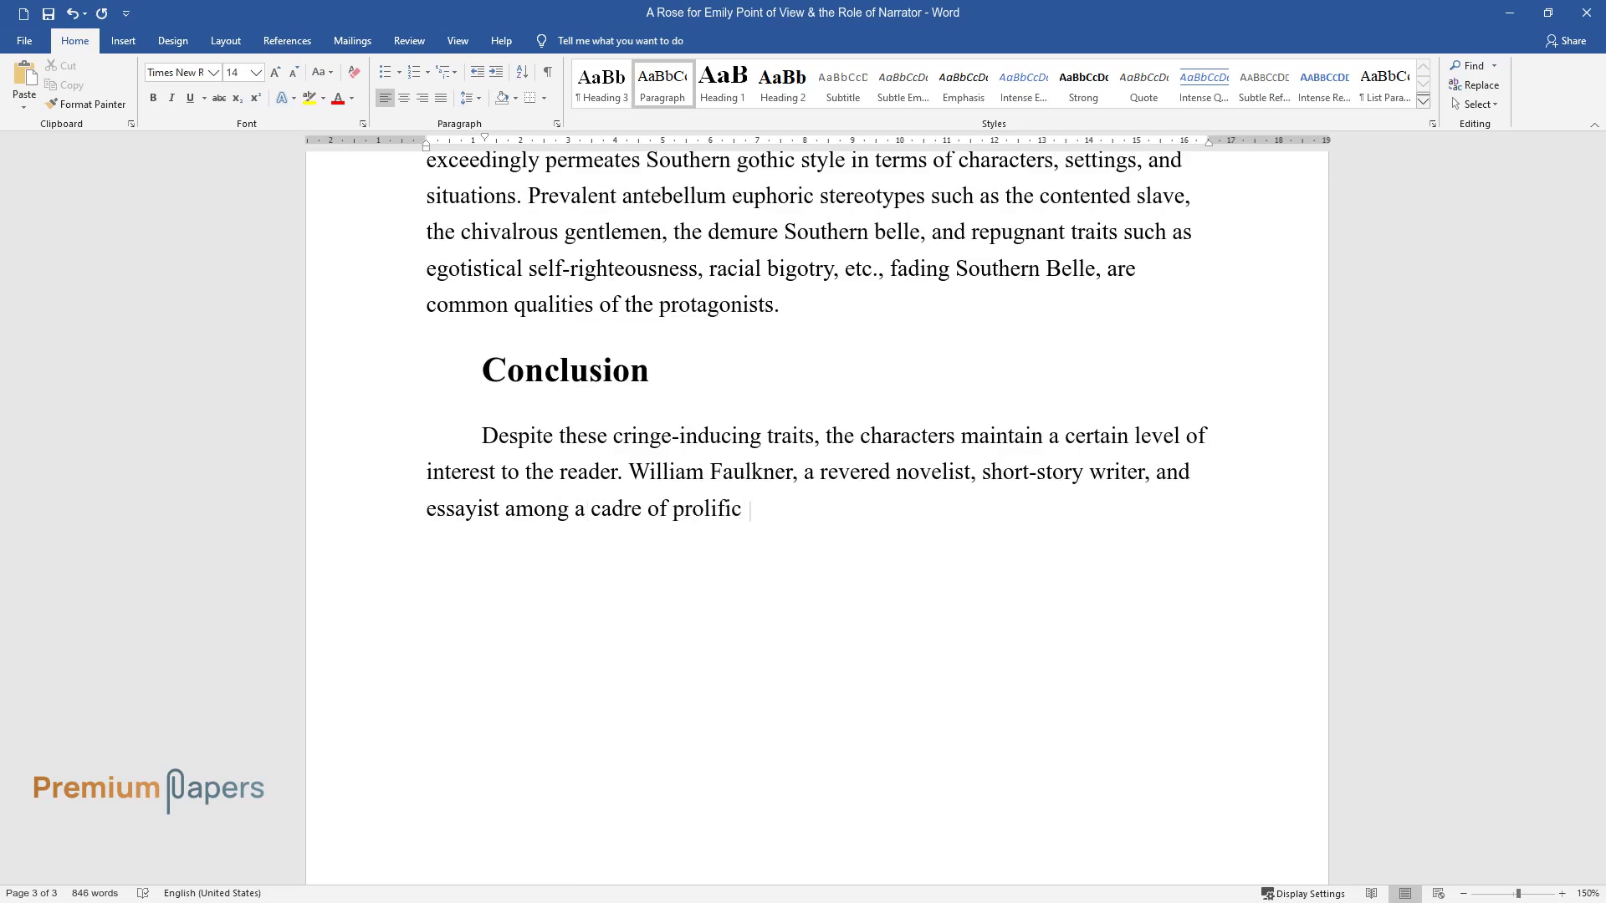
type("Southern writers (Flannery O'Con")
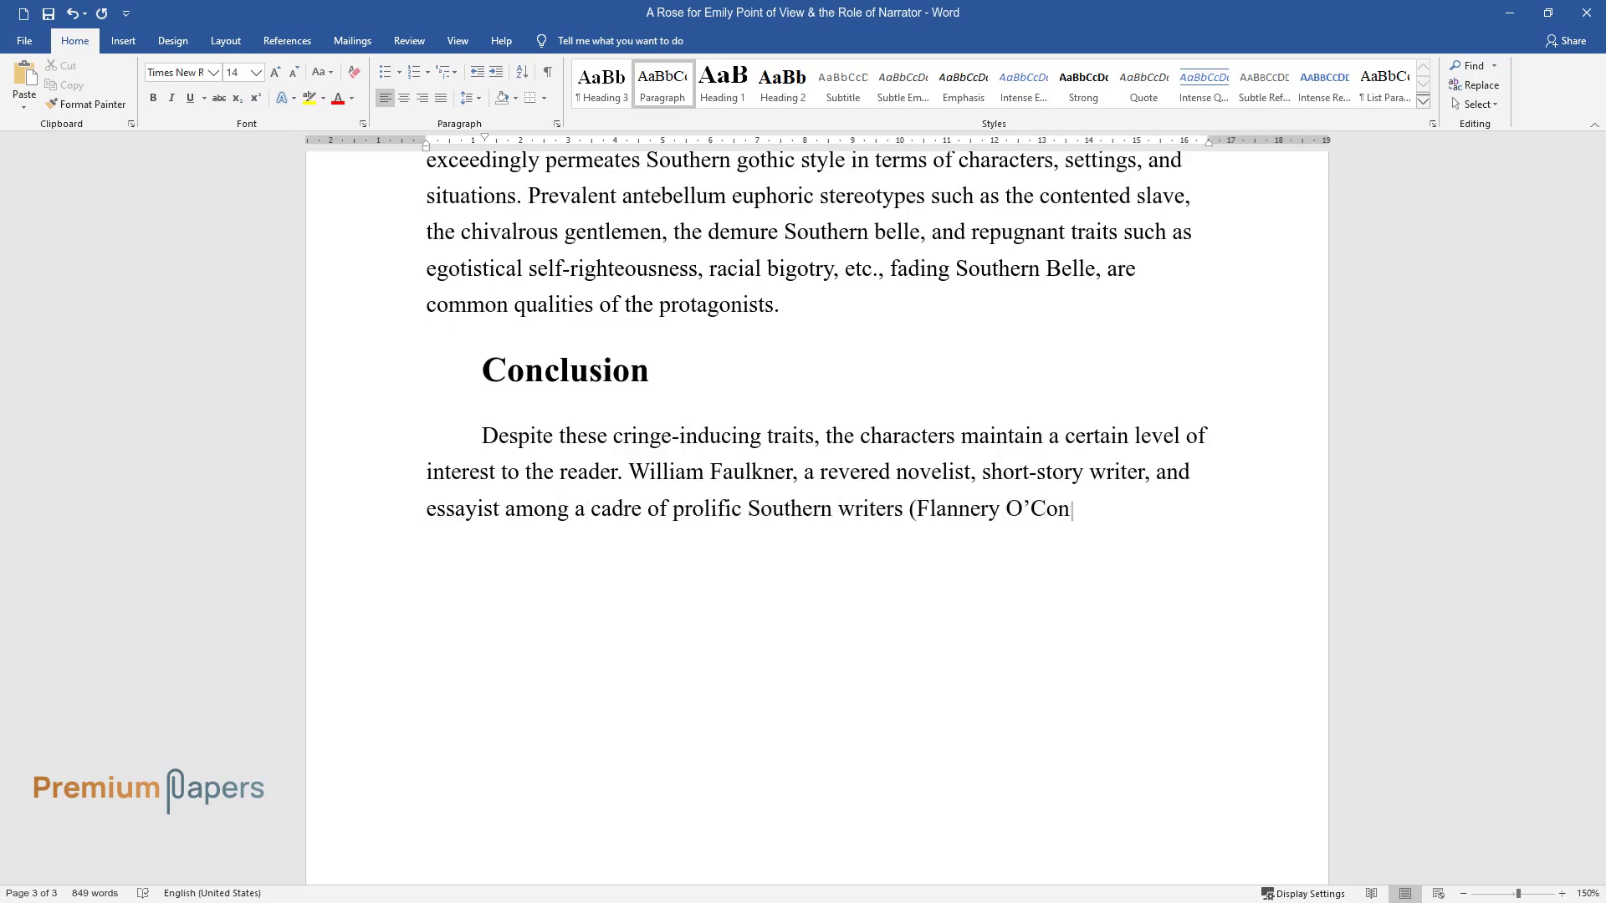
type("nor, Erskine Caldwell, Carson McCullers, Eudora Welty, T")
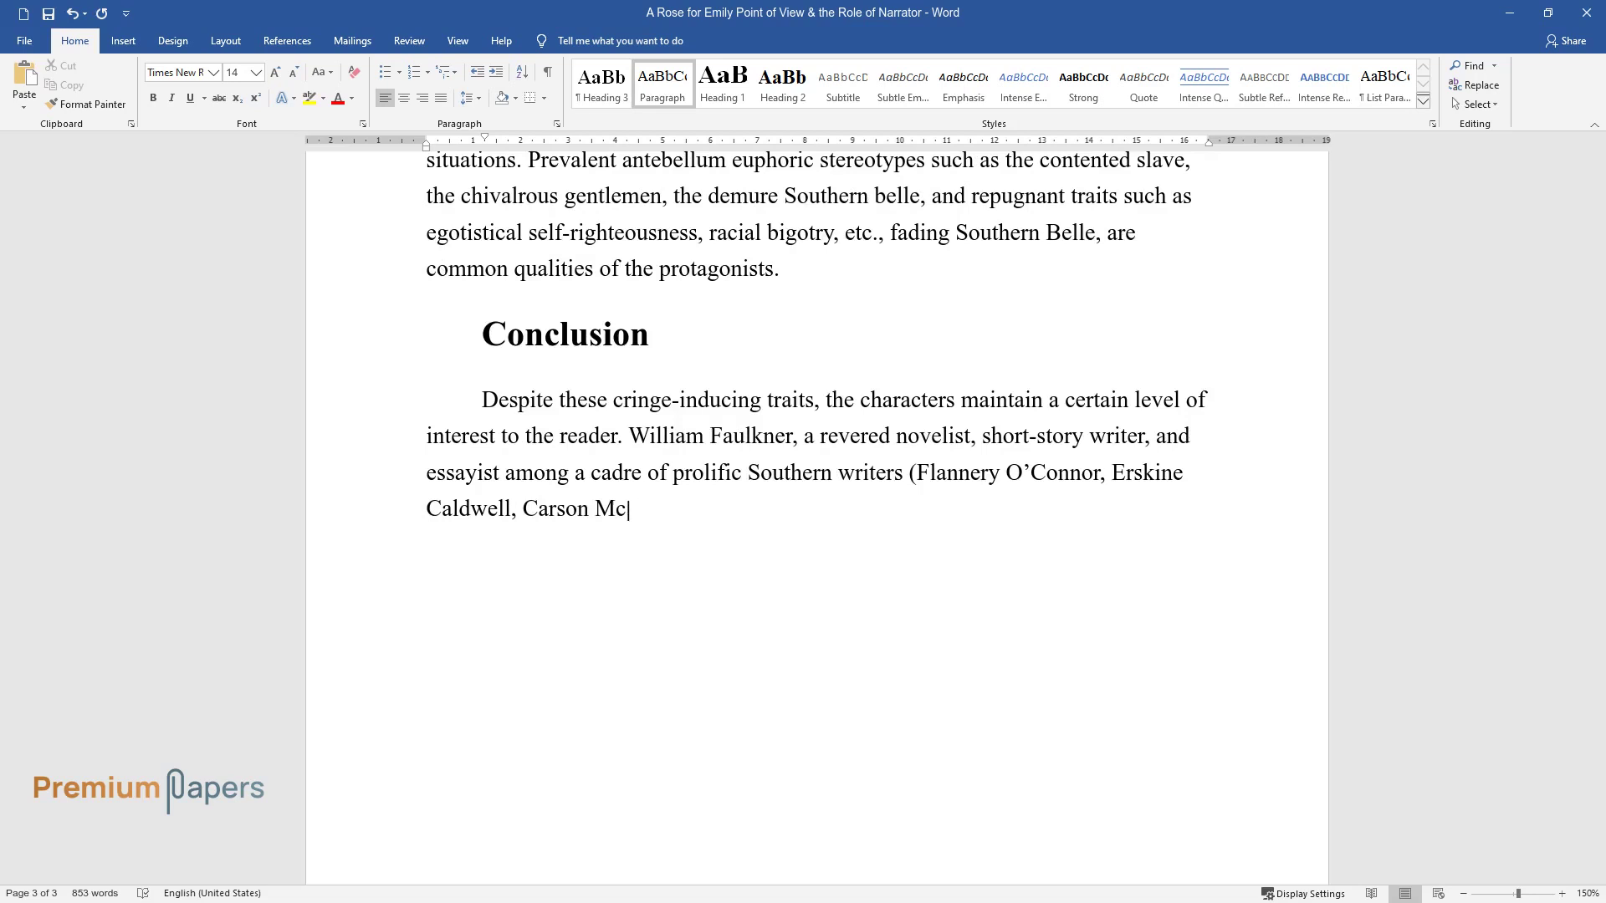
type("ennesse")
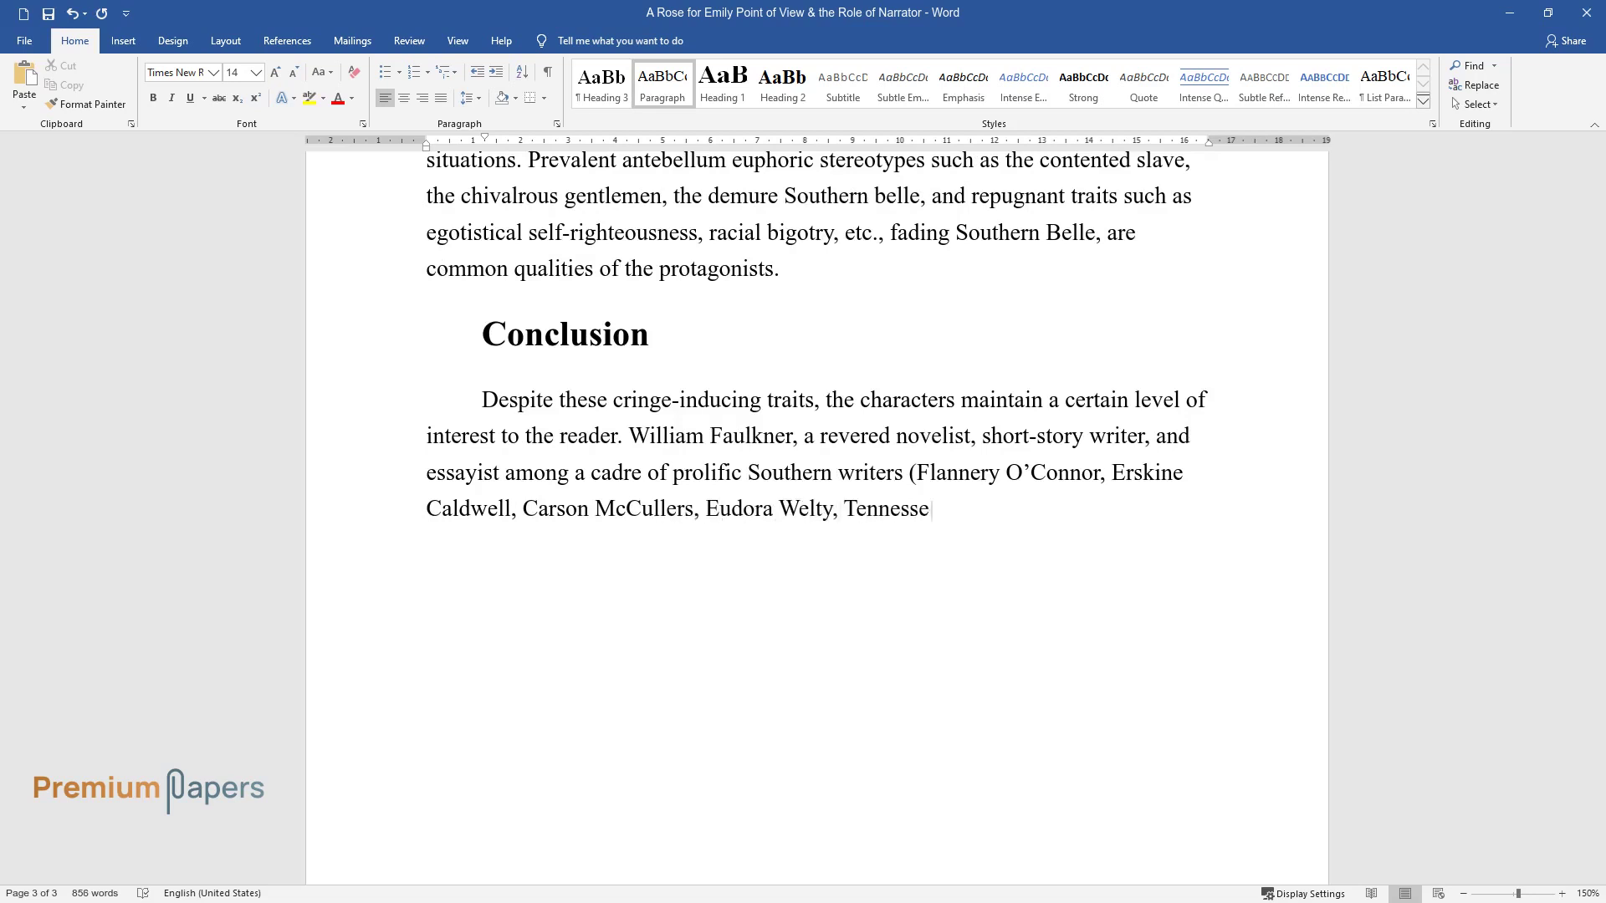
type("e Williams, Truman Capote, Harper Lee – to name a few) o")
type("f the 20th century whose")
type(" gothic works hi")
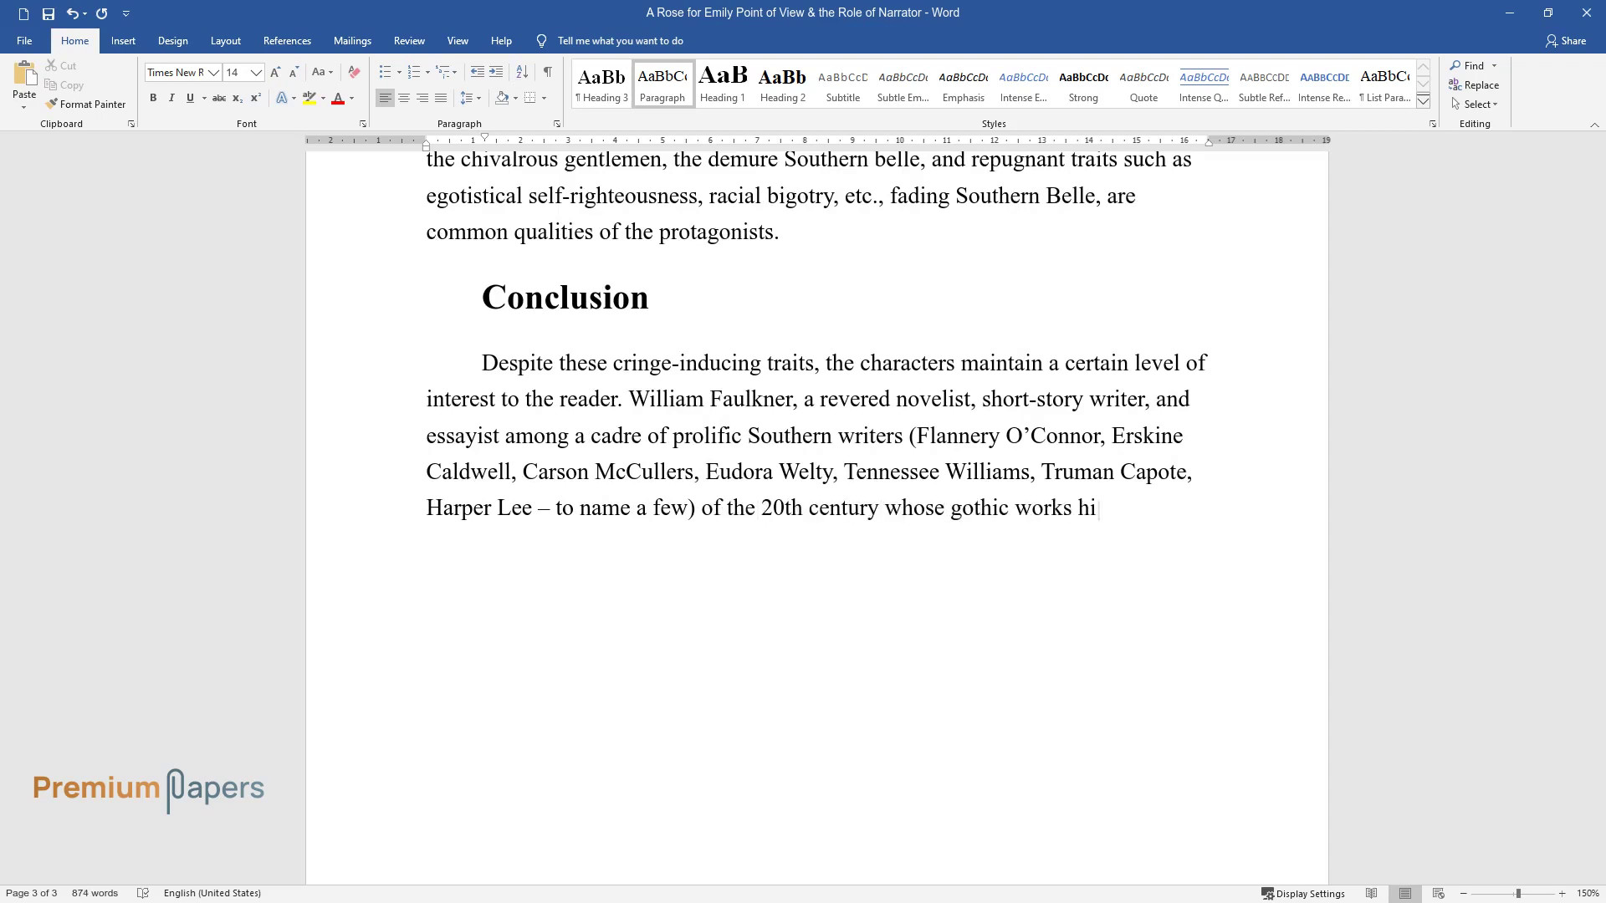
type("ghlight disturbing aspects of S")
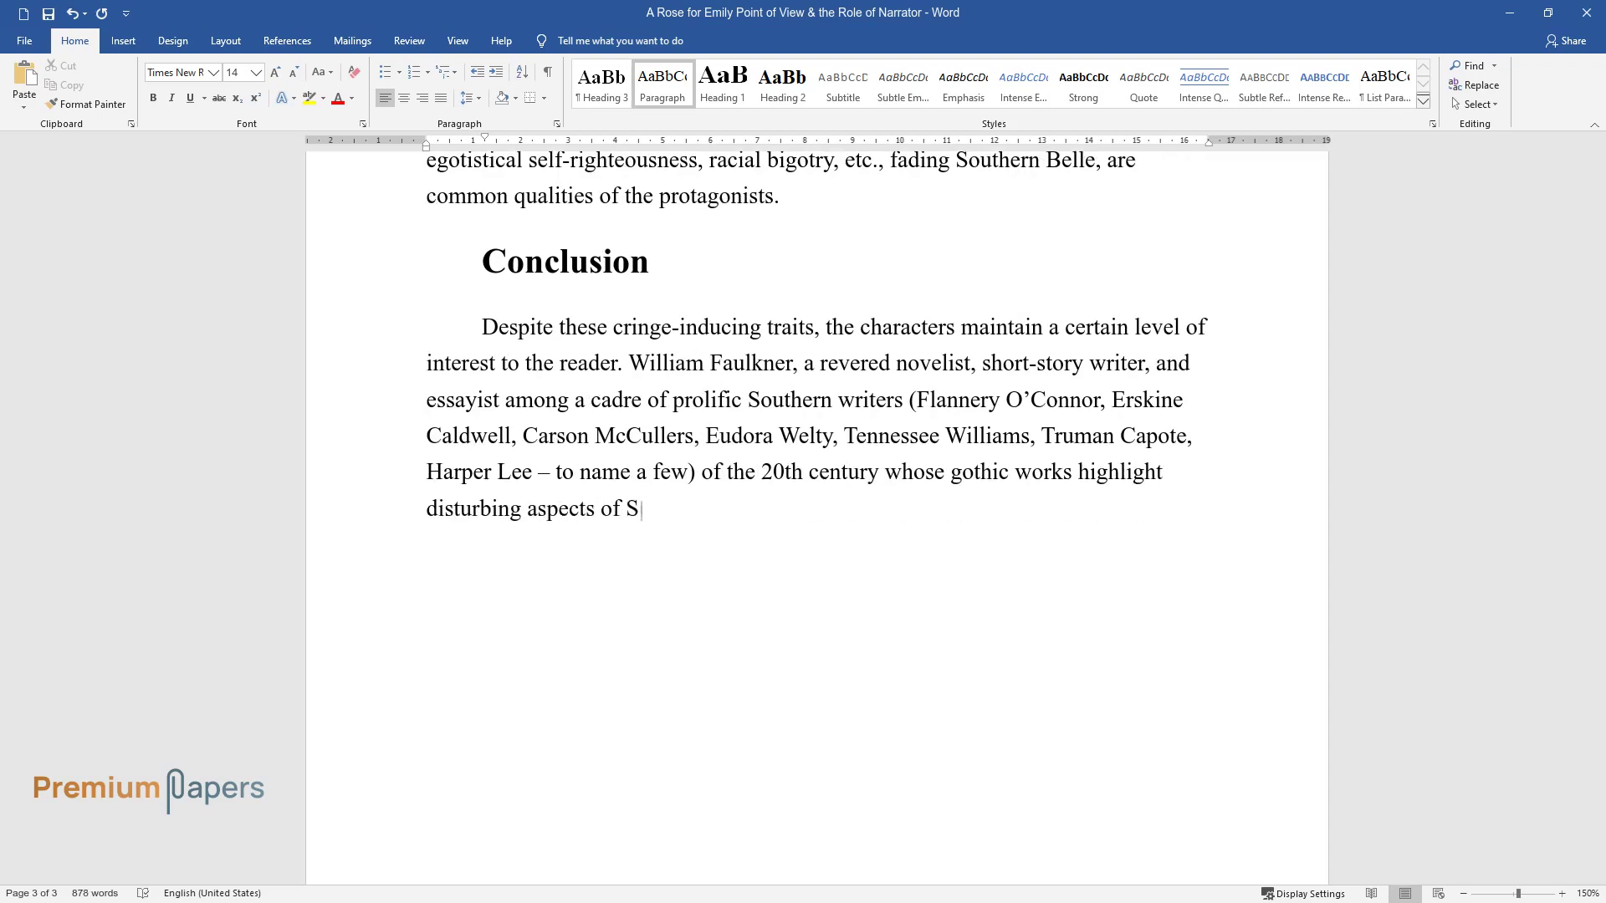
type("outhern culture, human frailty, ")
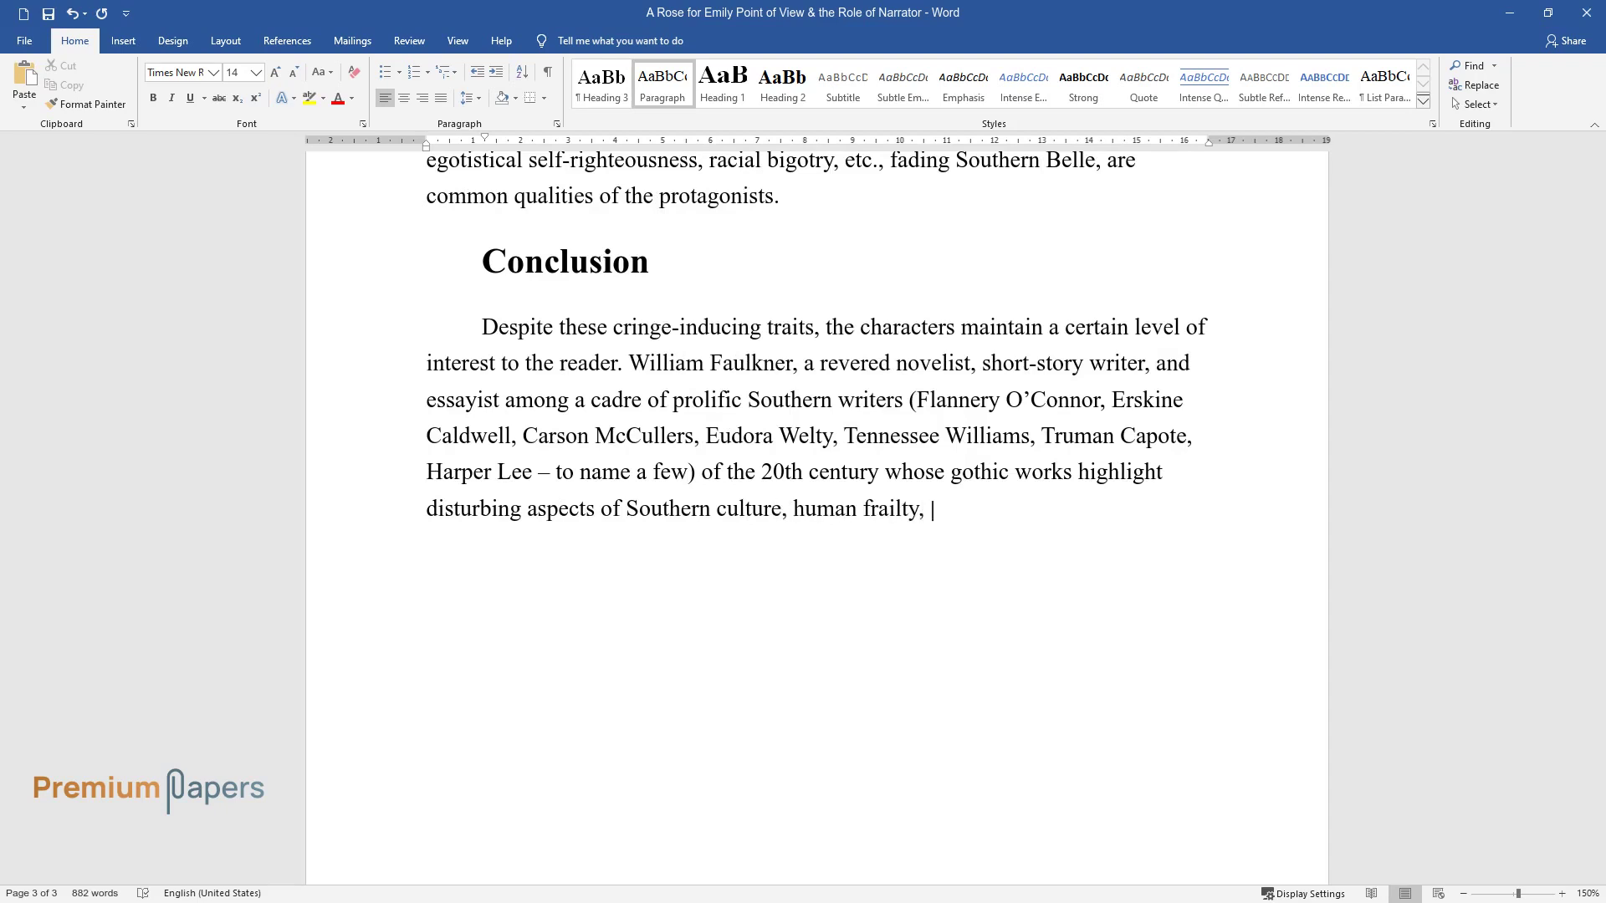
type("and cruelty.")
key("Return")
Write the Conclusion paragraph beginning 'Authoring over 120 short stories' about Faulkner's trademarks and legacy
type("Aut")
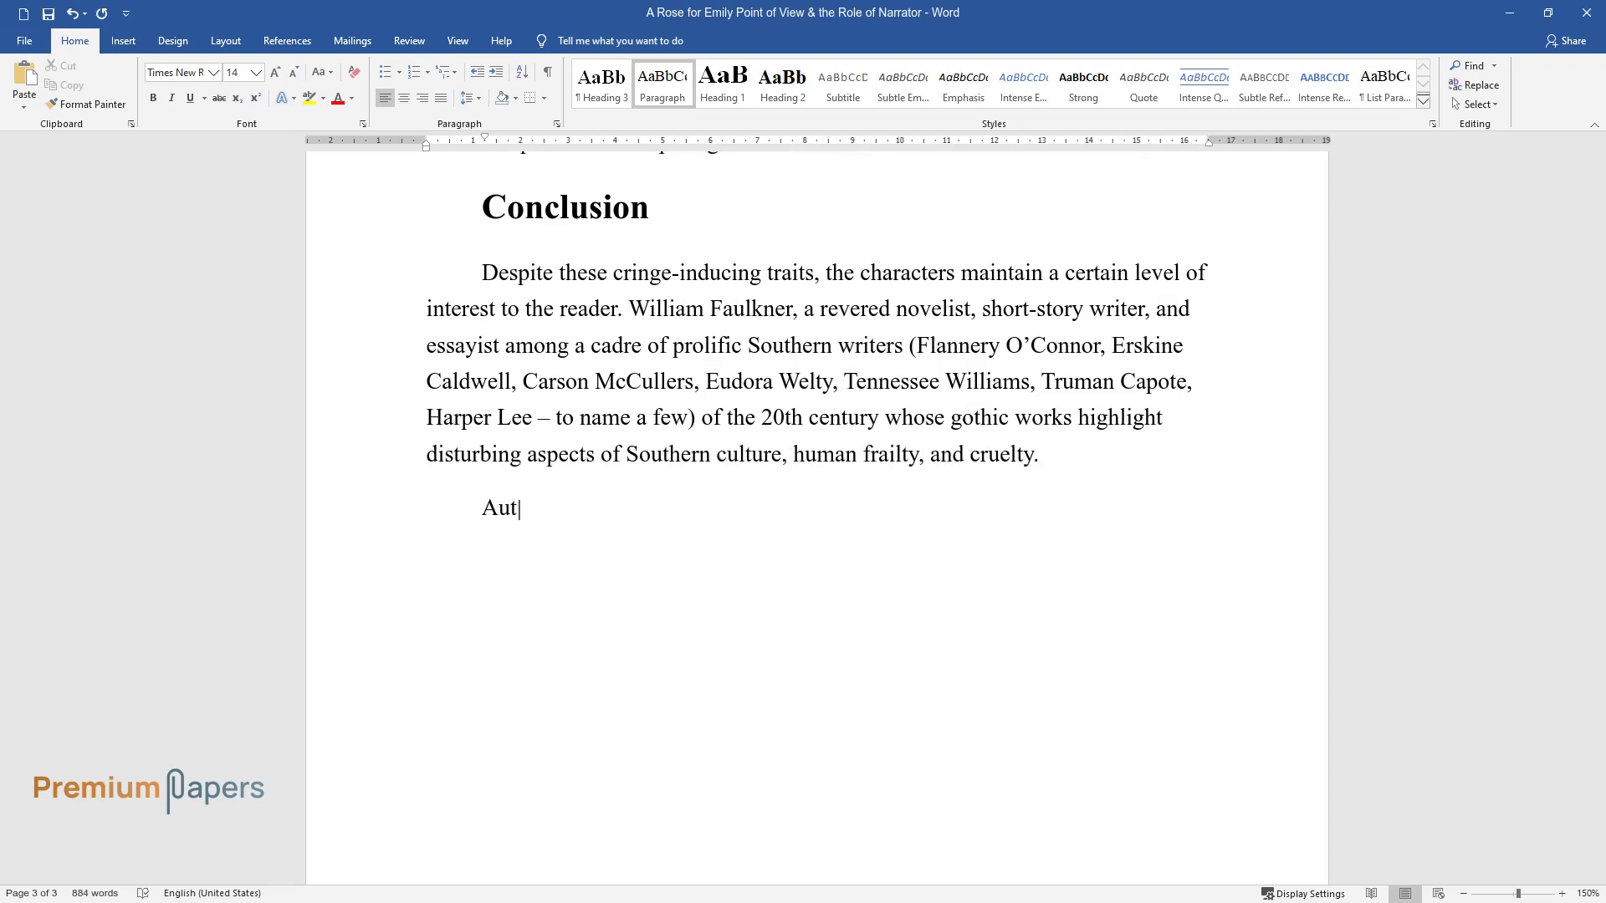
type("horing over 120 short stories, d")
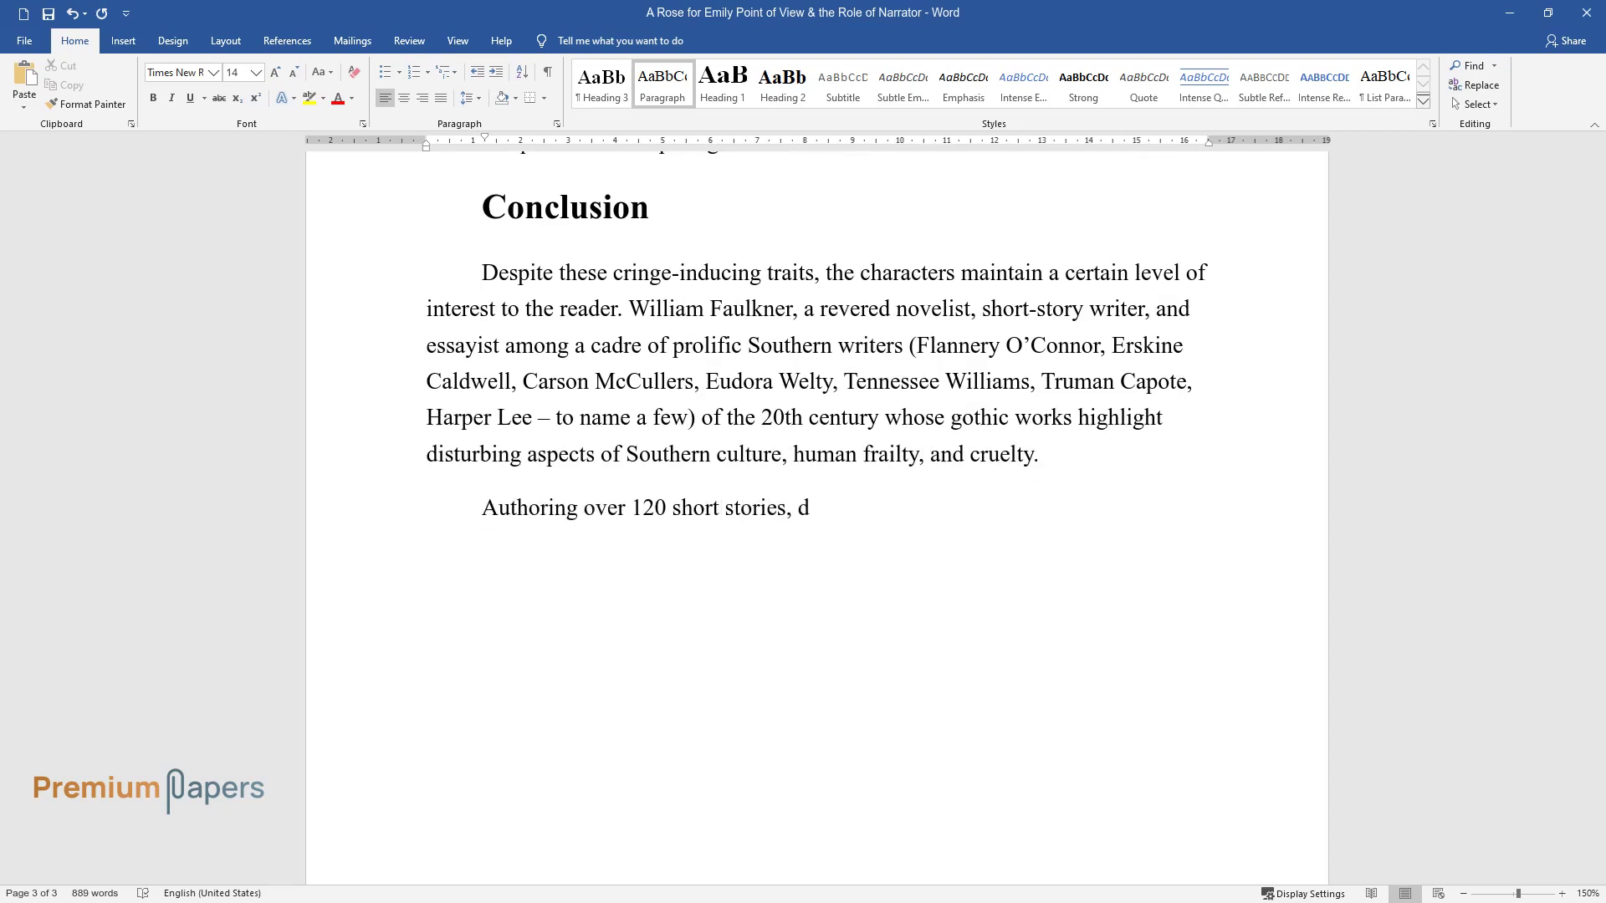
type("iction, cadence, and stream of c")
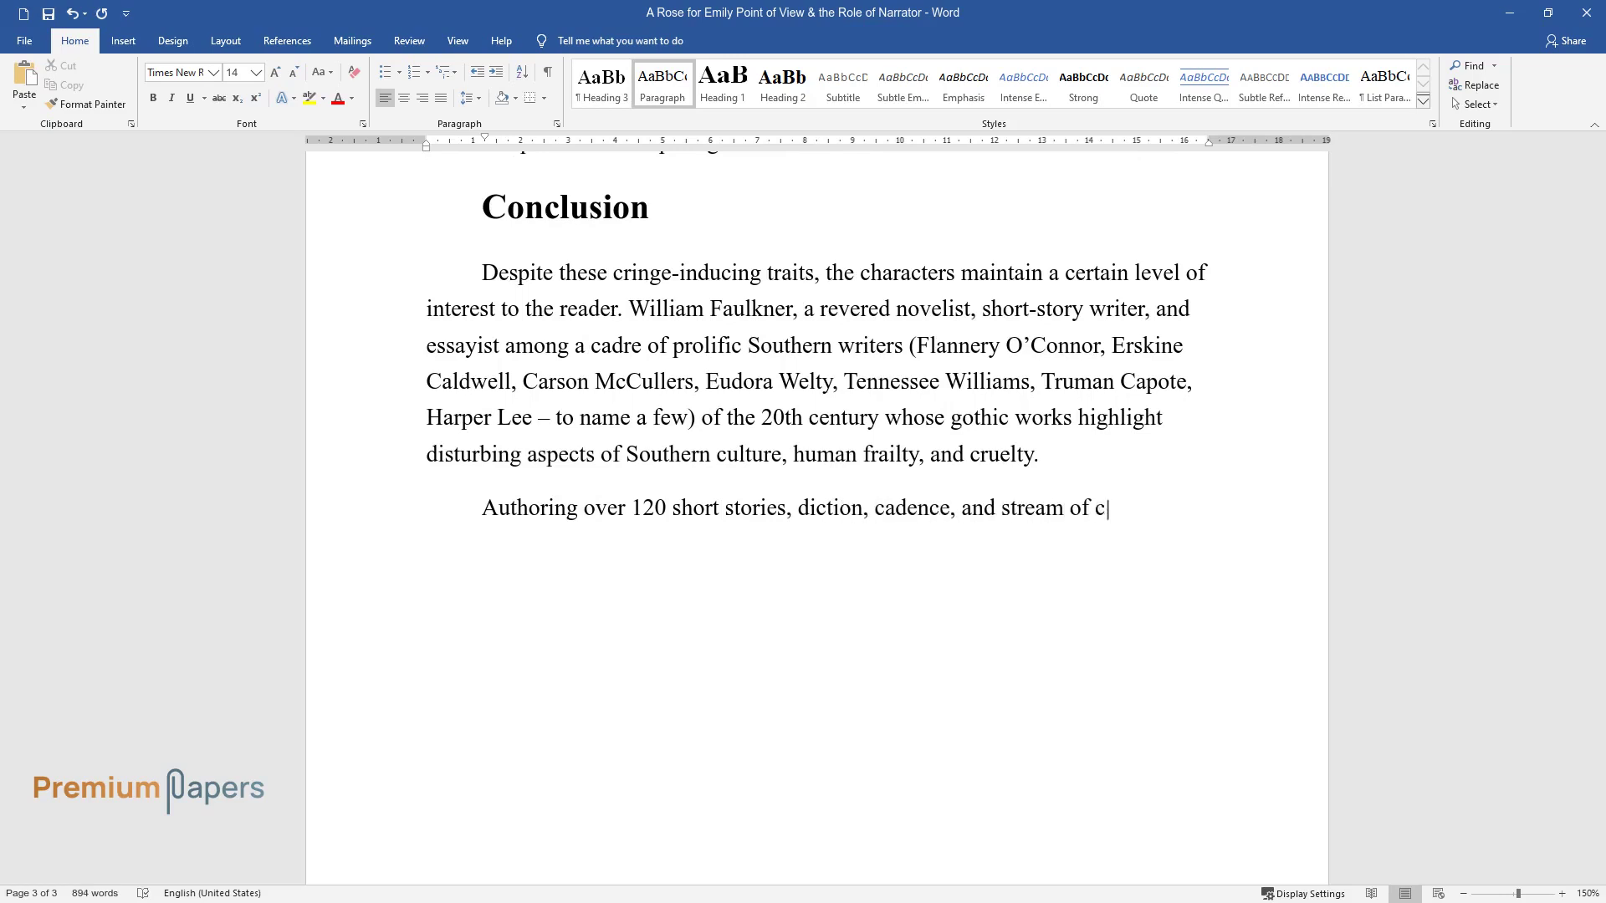
type("onsciousness were Faulkner's unique trademarks. \"A Rose f")
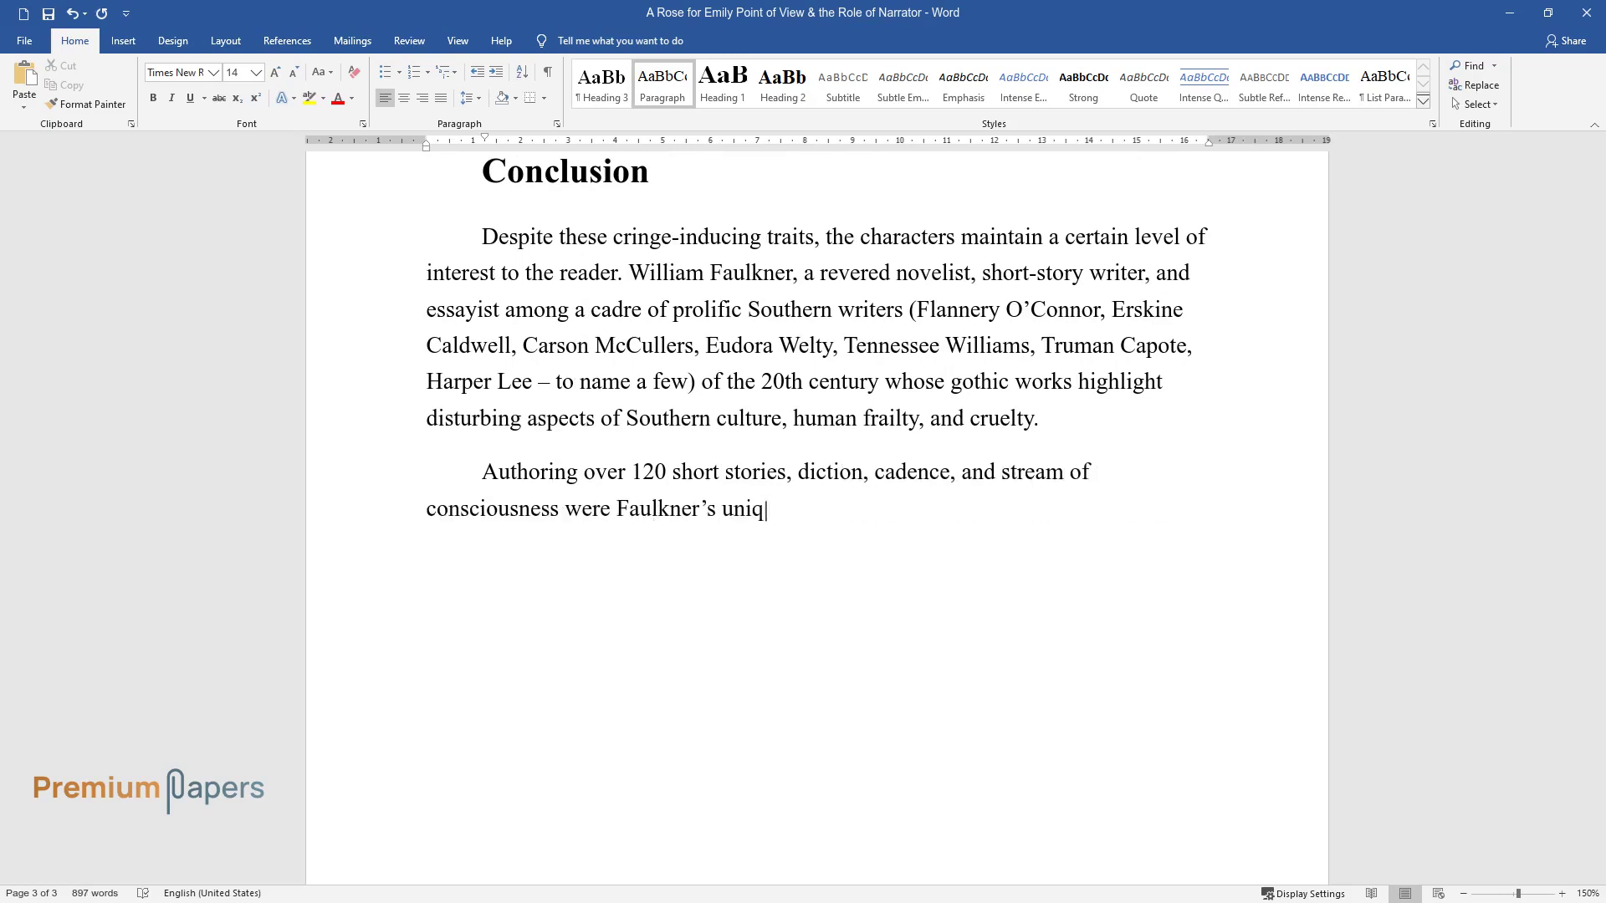
type("or Emily")
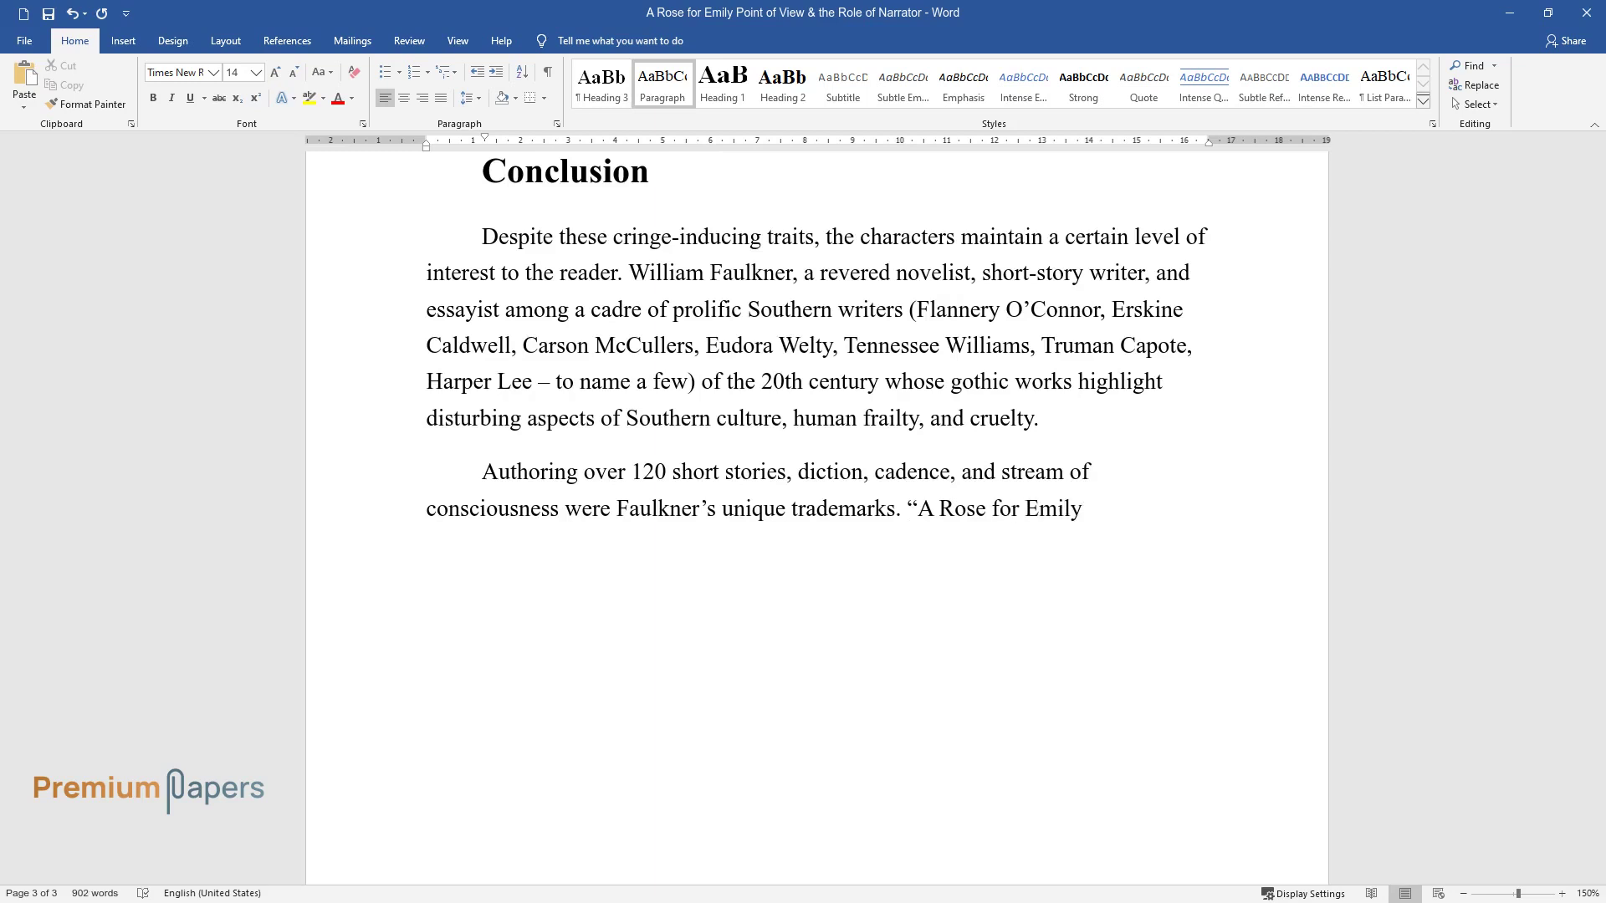
type("\" exemplifies Southern Gothicism")
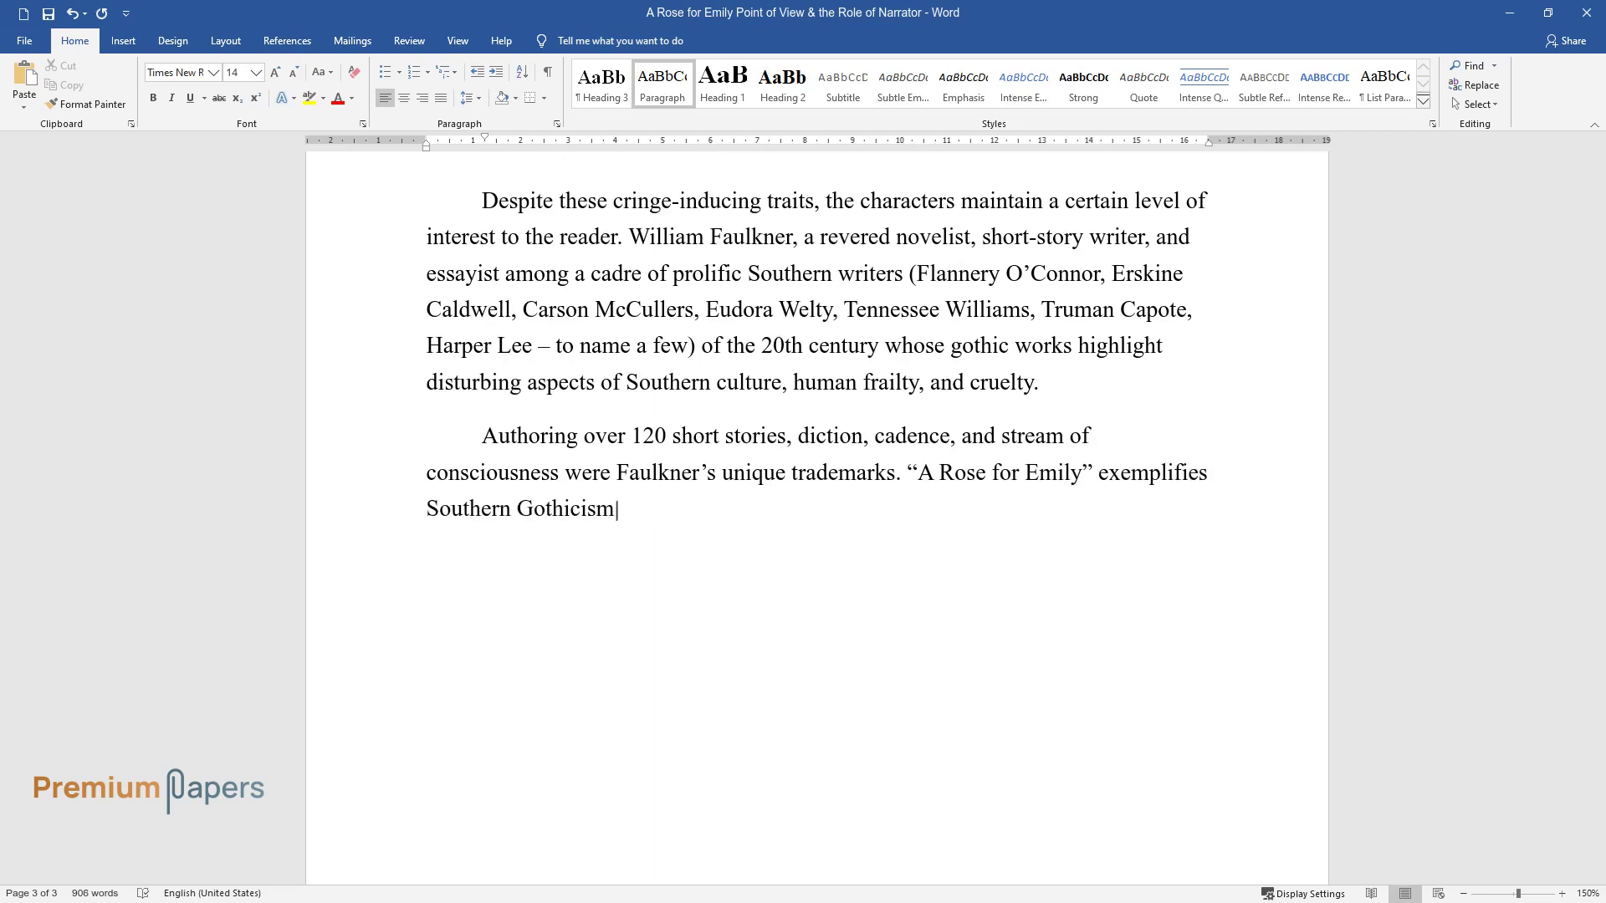
type(" but most importantly tragedy spu")
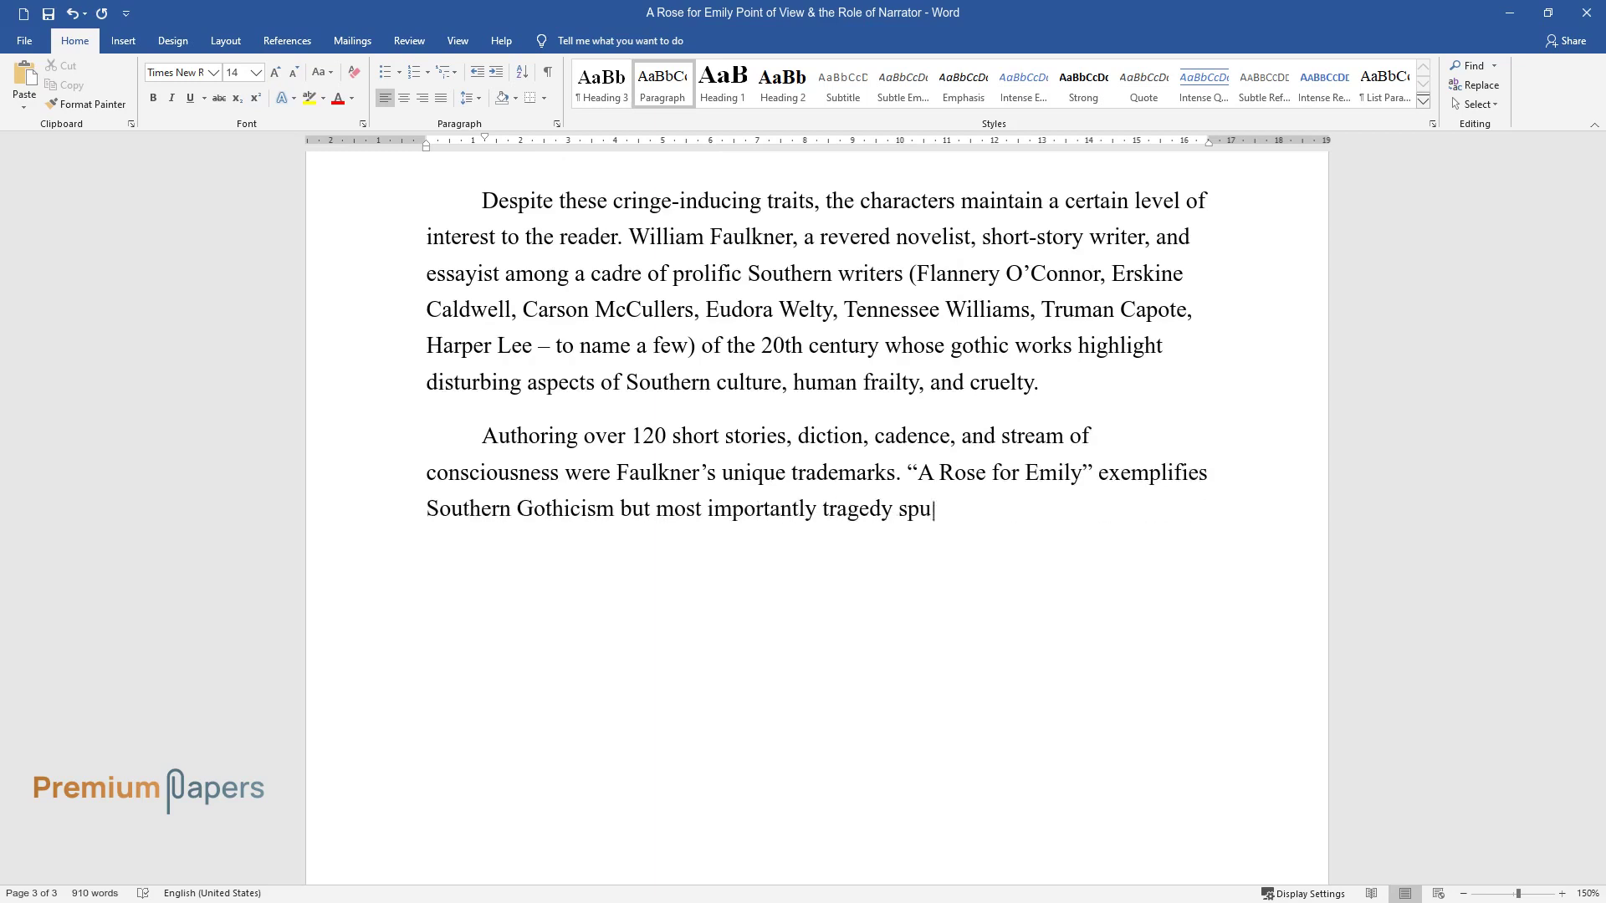
type("rred by an unfulfilled life comp")
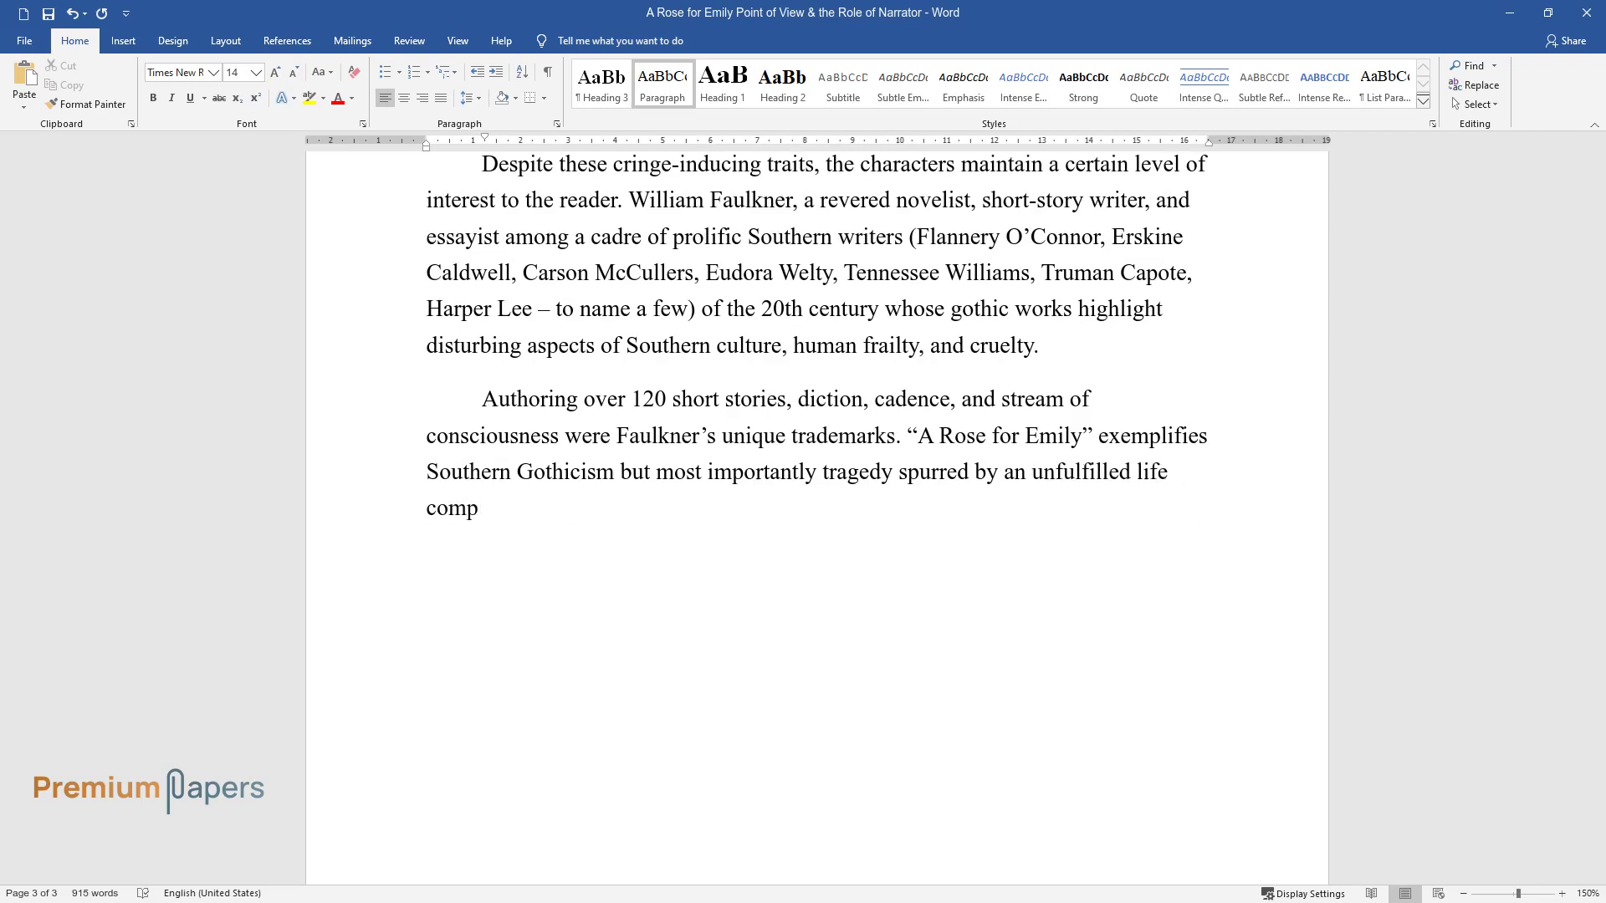
type("ounded by rejection and the abse")
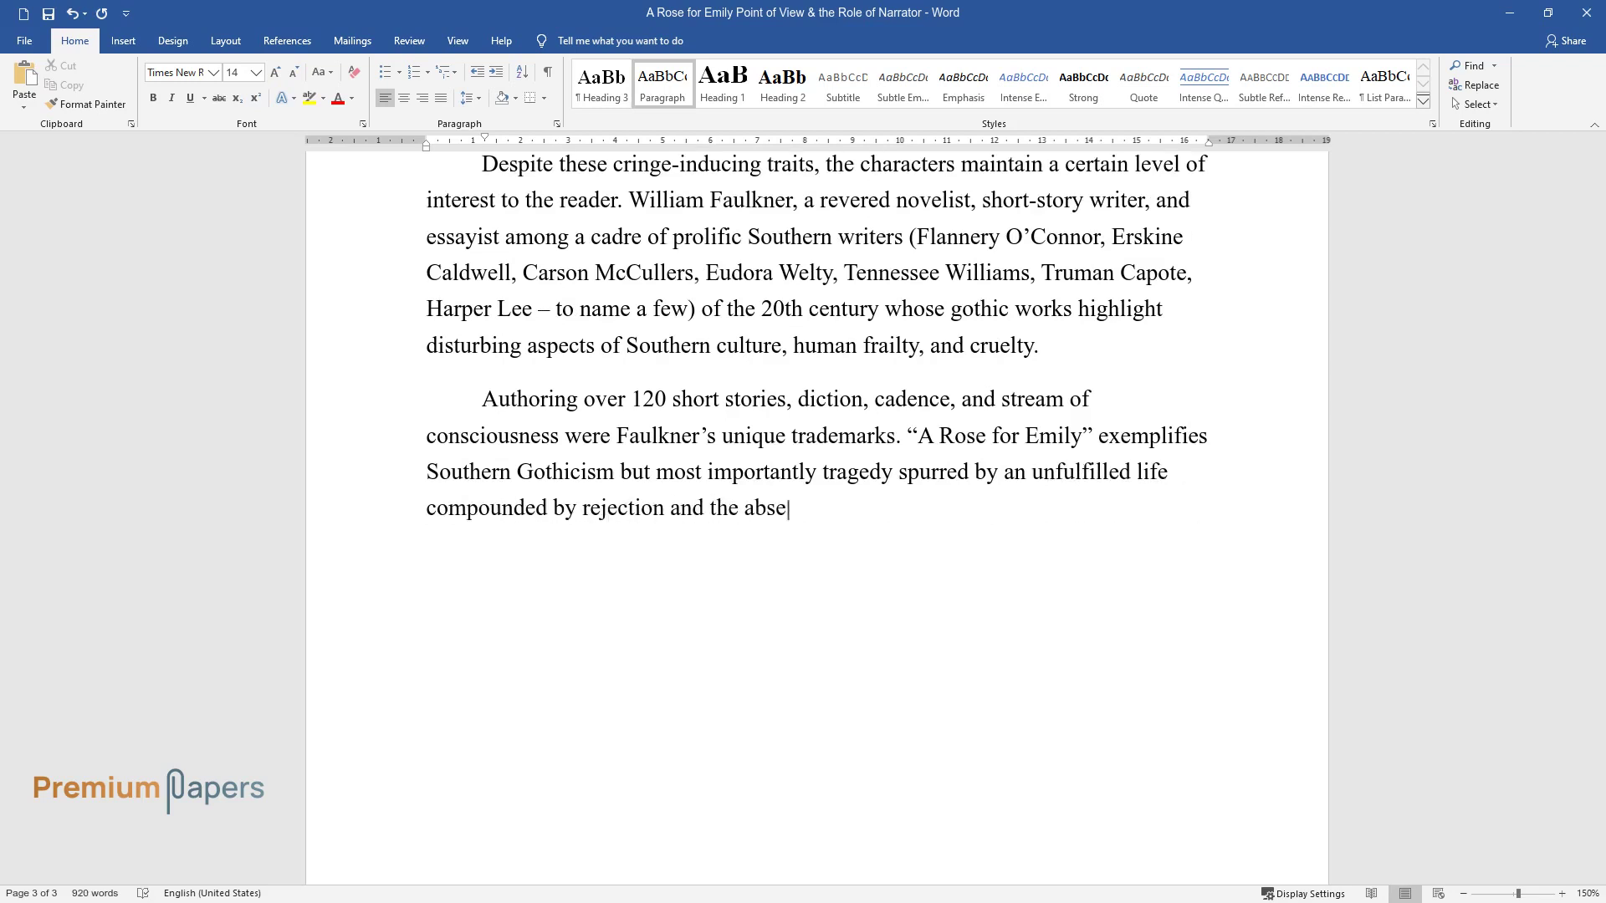
type("nce of true love. \"A Rose for Em")
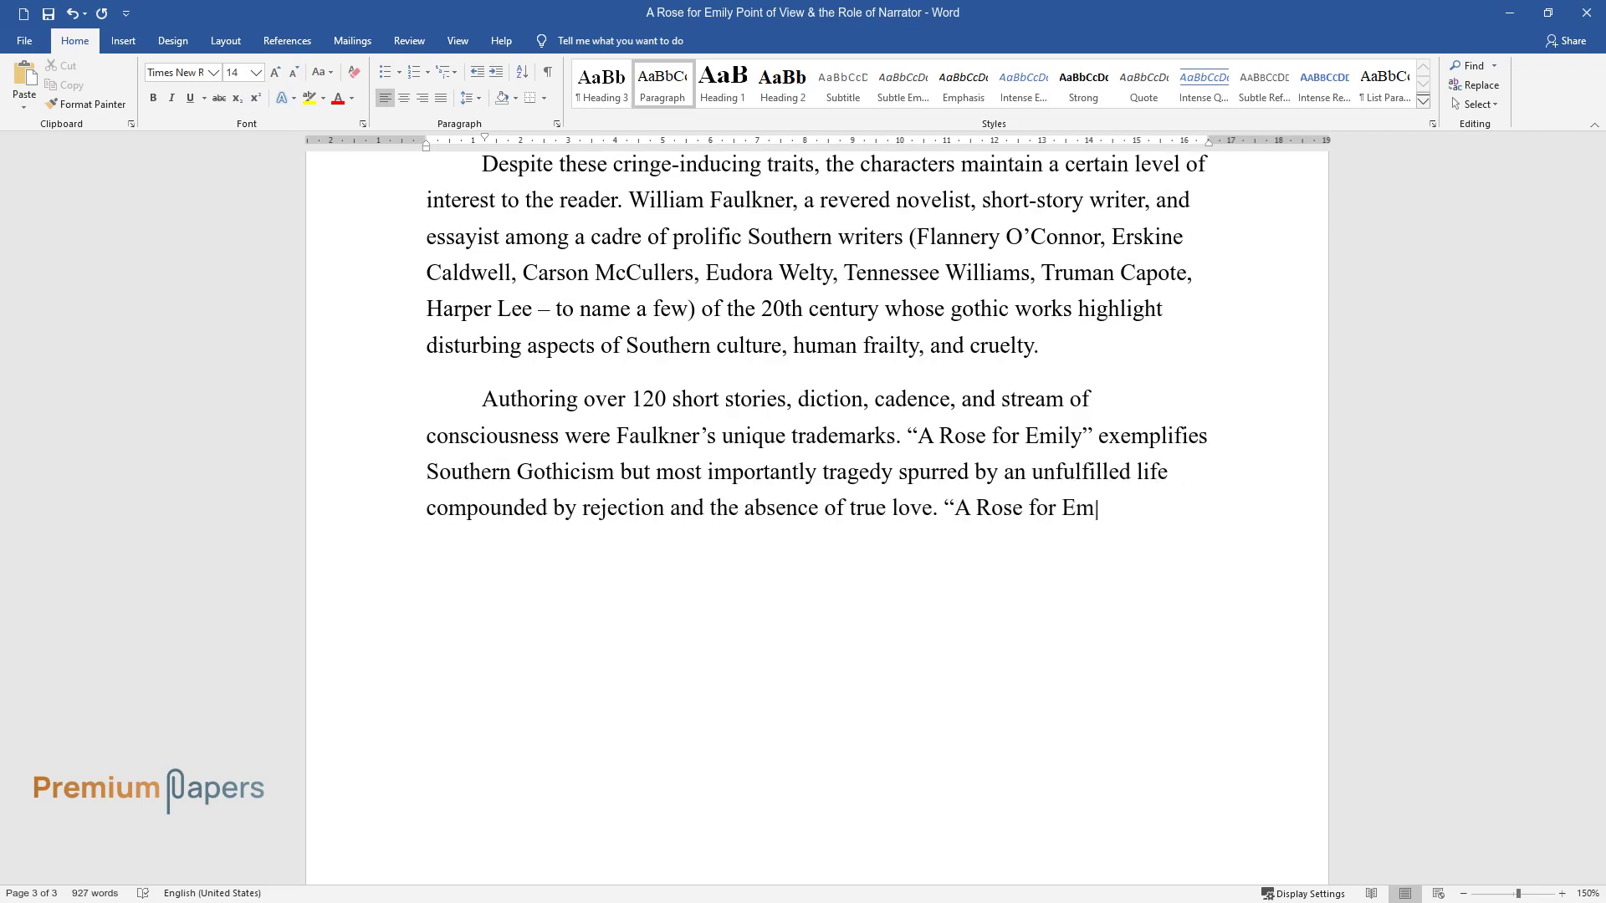
type("ily\" is considered one of William Faulkne")
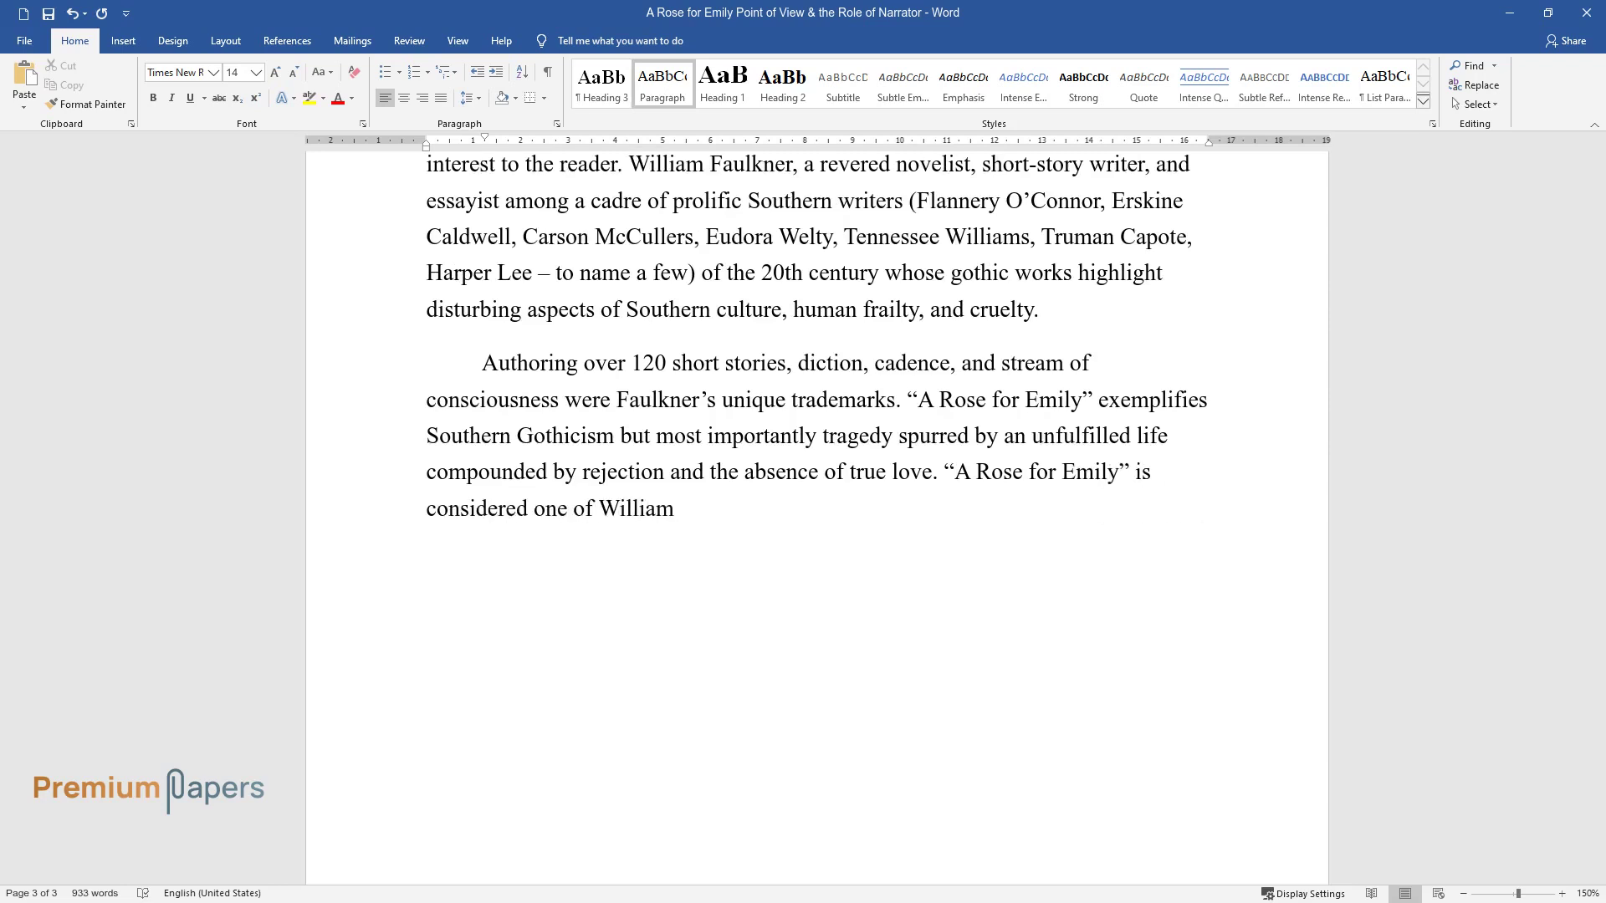
type("r's best short stories and truly")
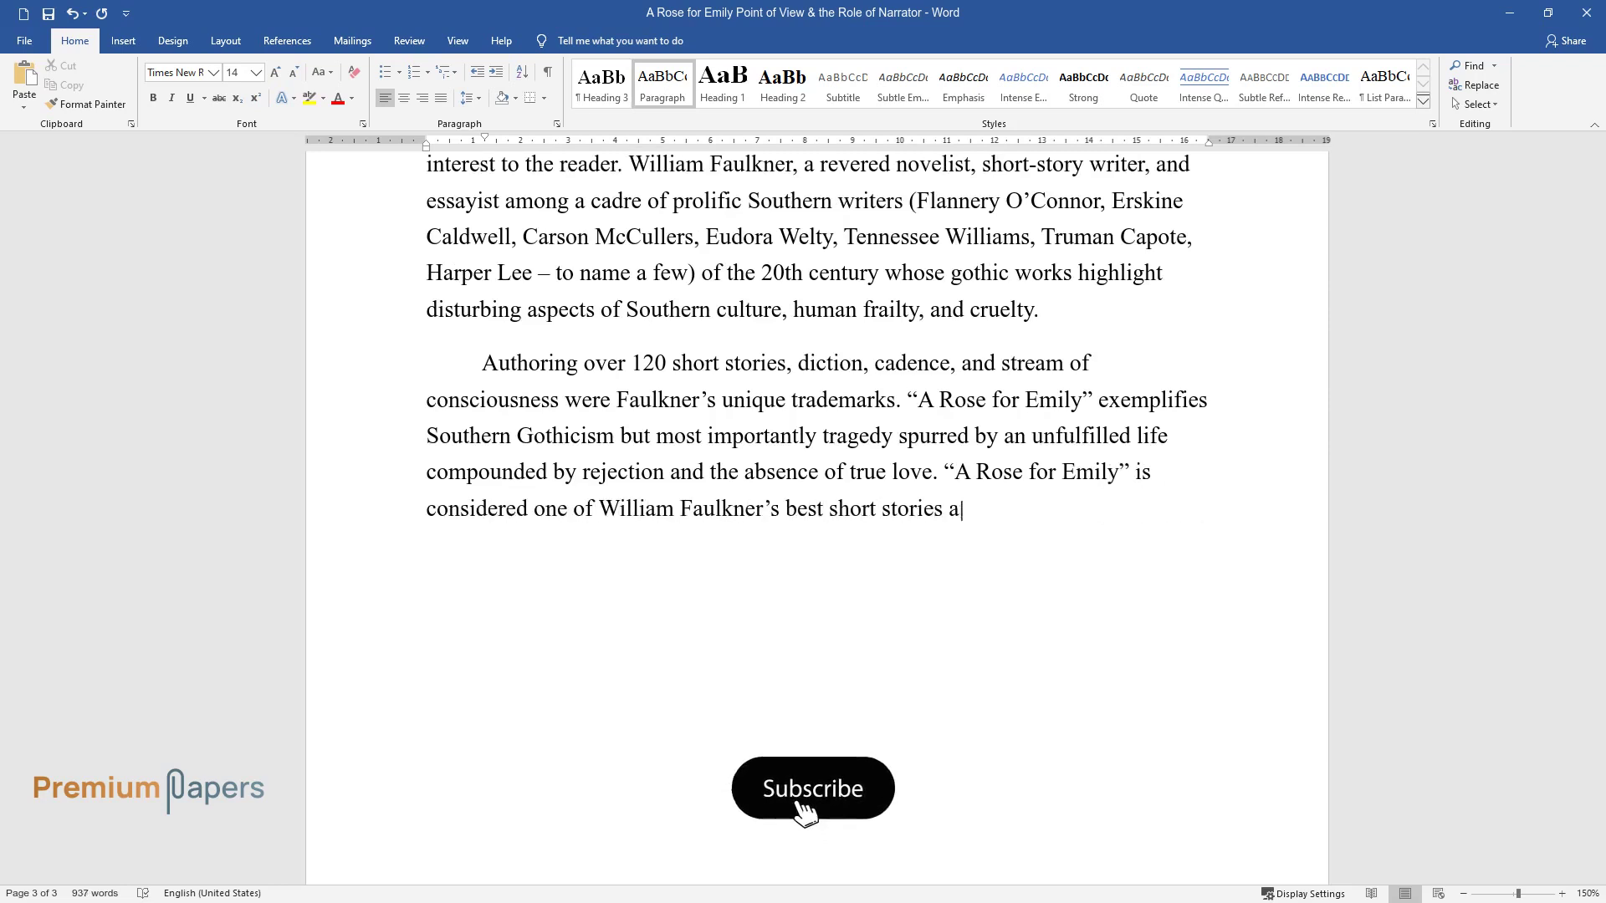
type(" substantiates why his literary ")
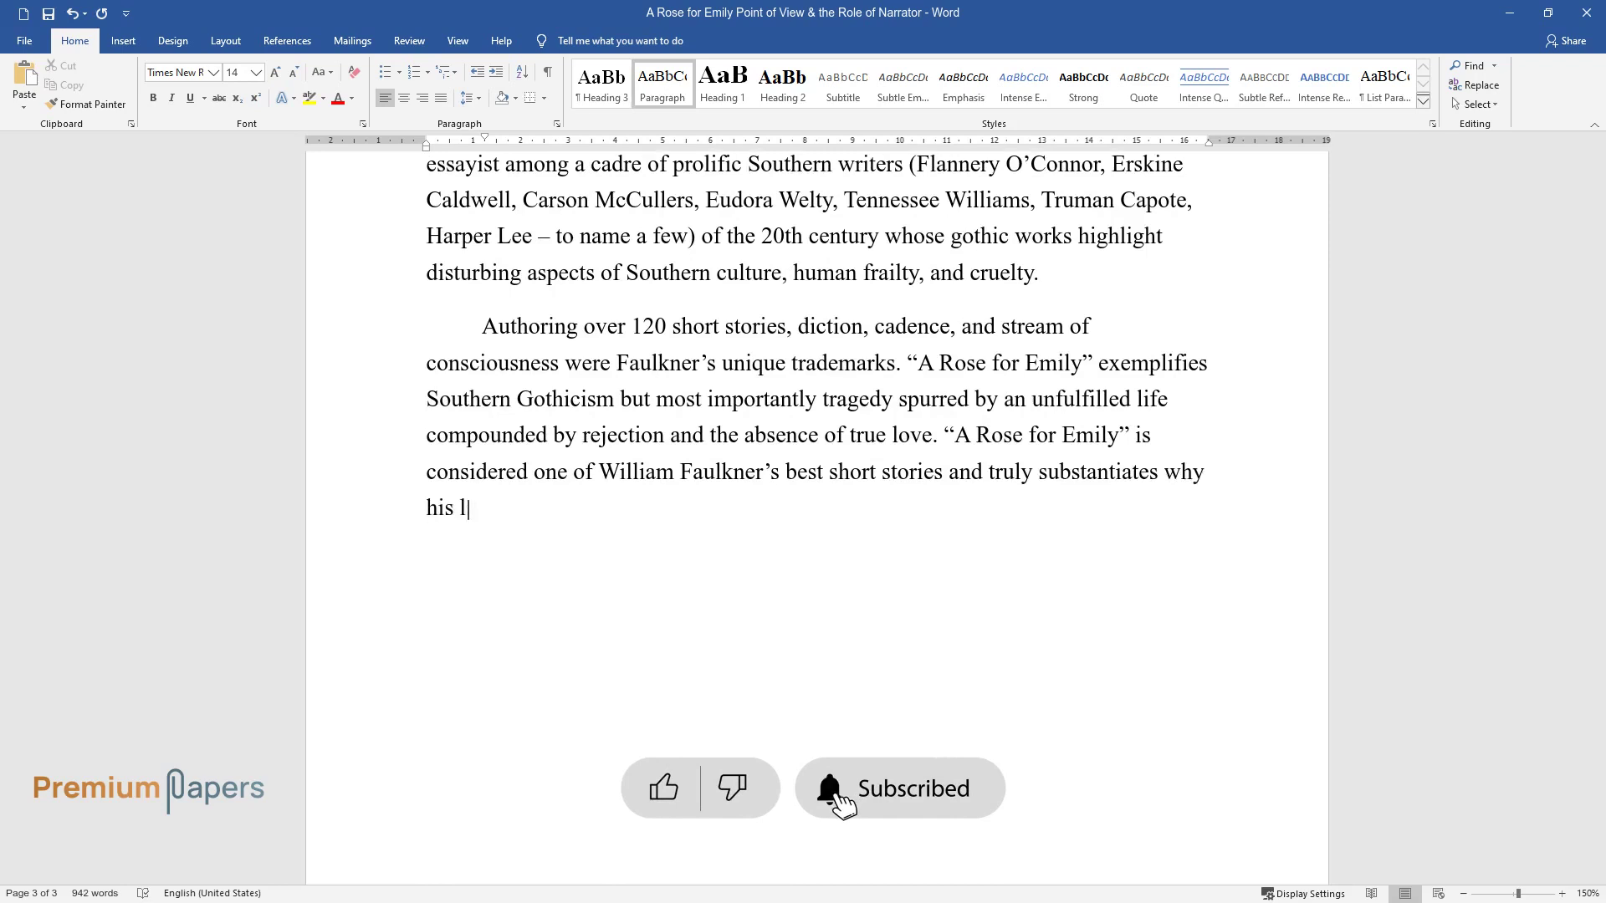
type("legacy will forever have an inde")
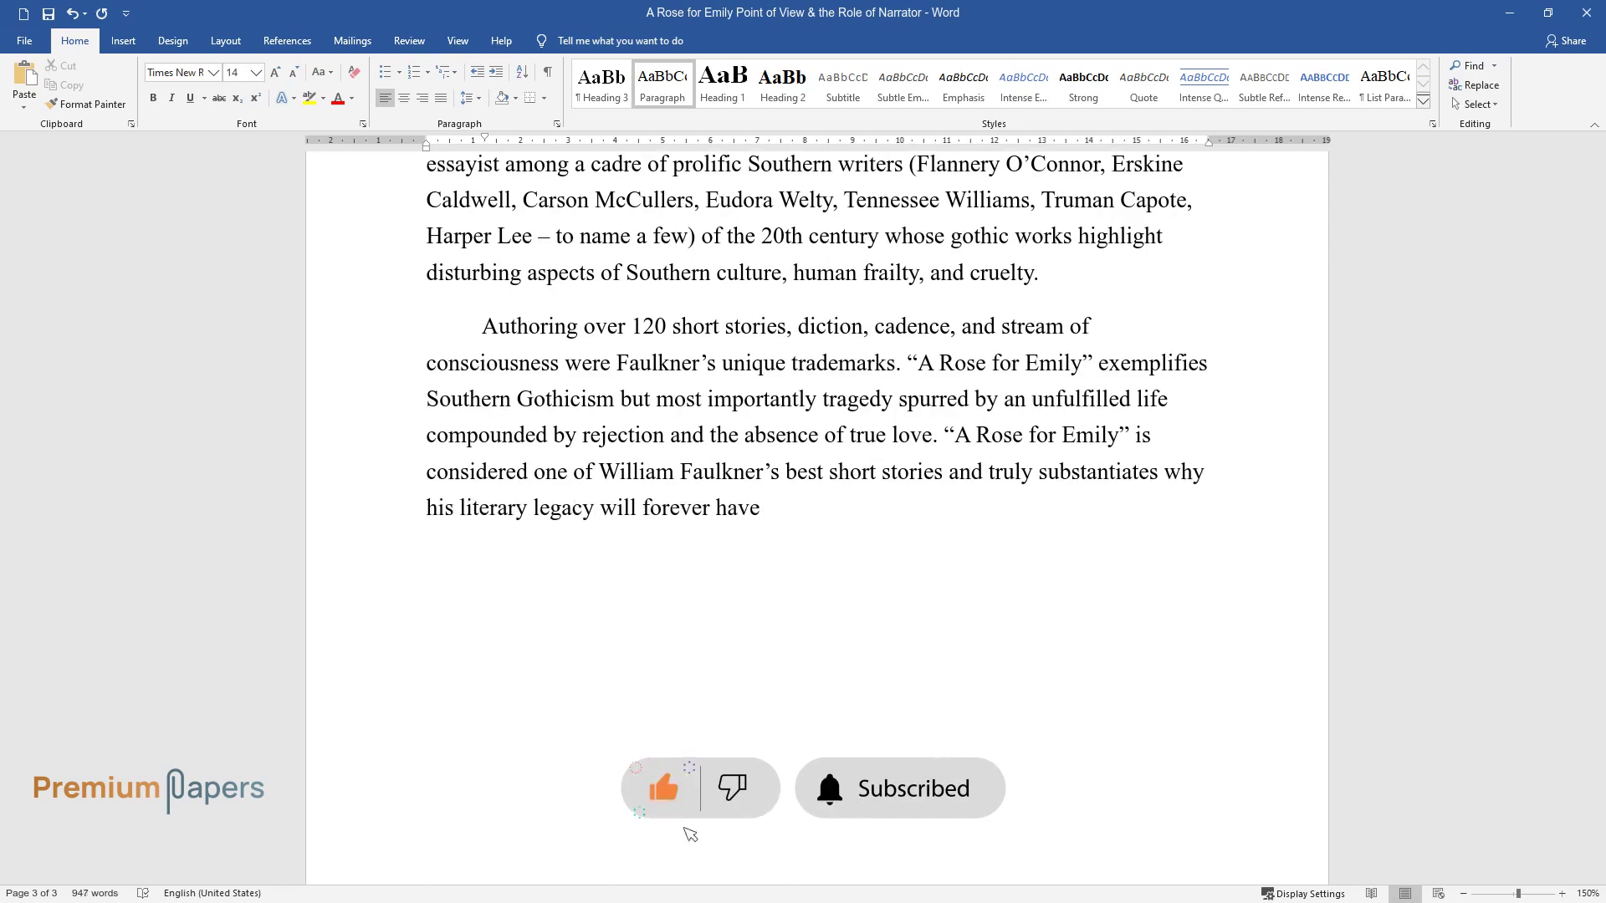
type("lible influence on Americ")
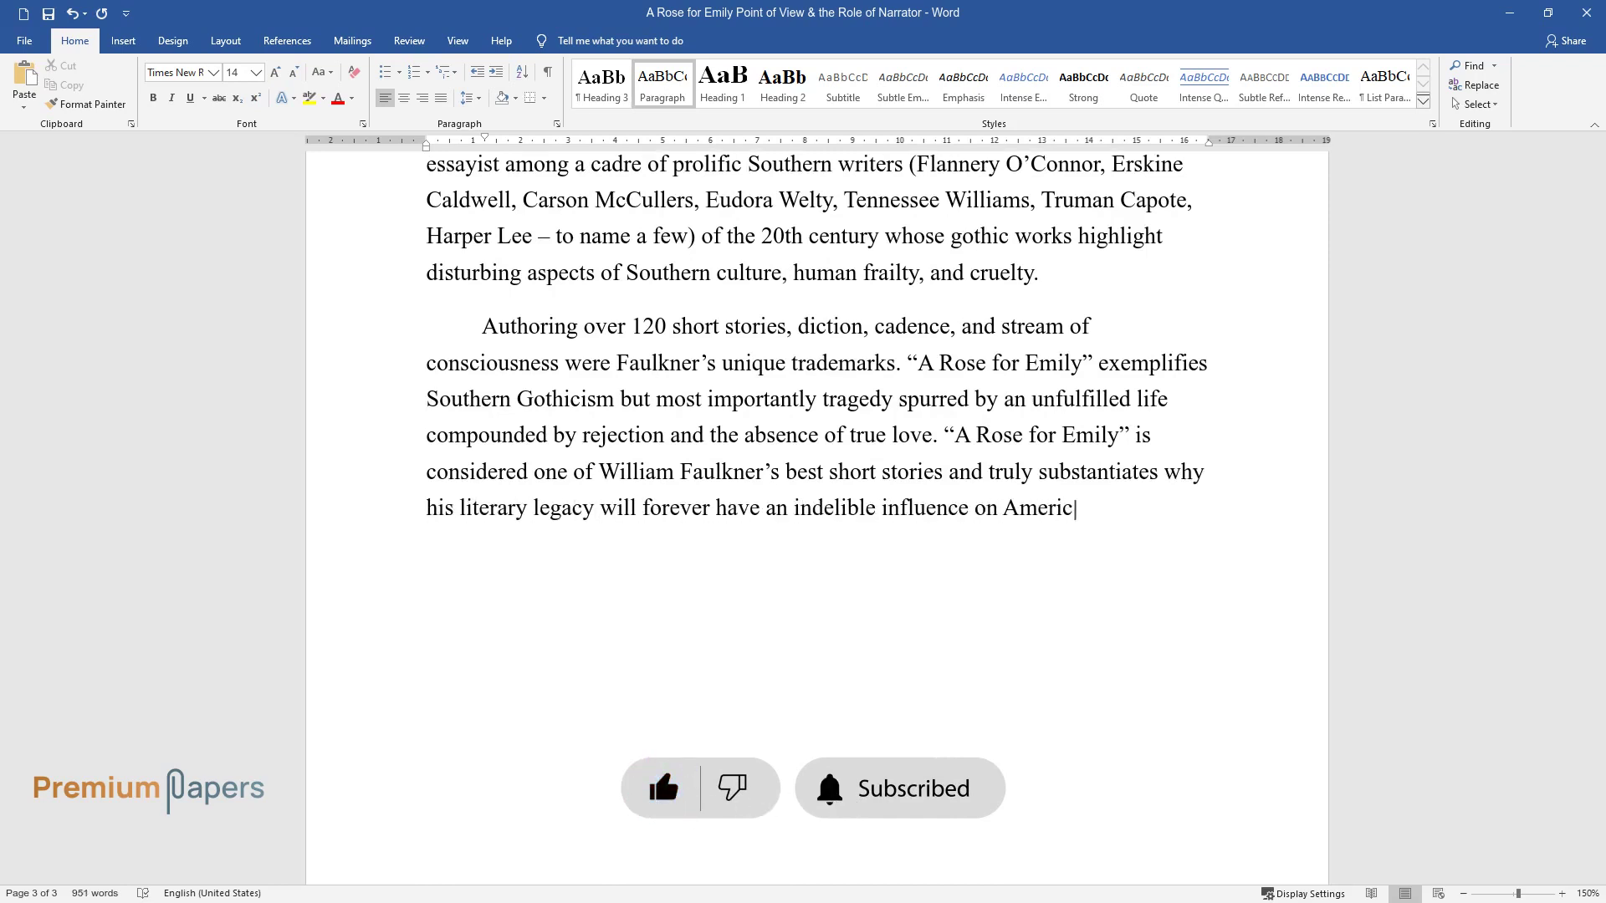